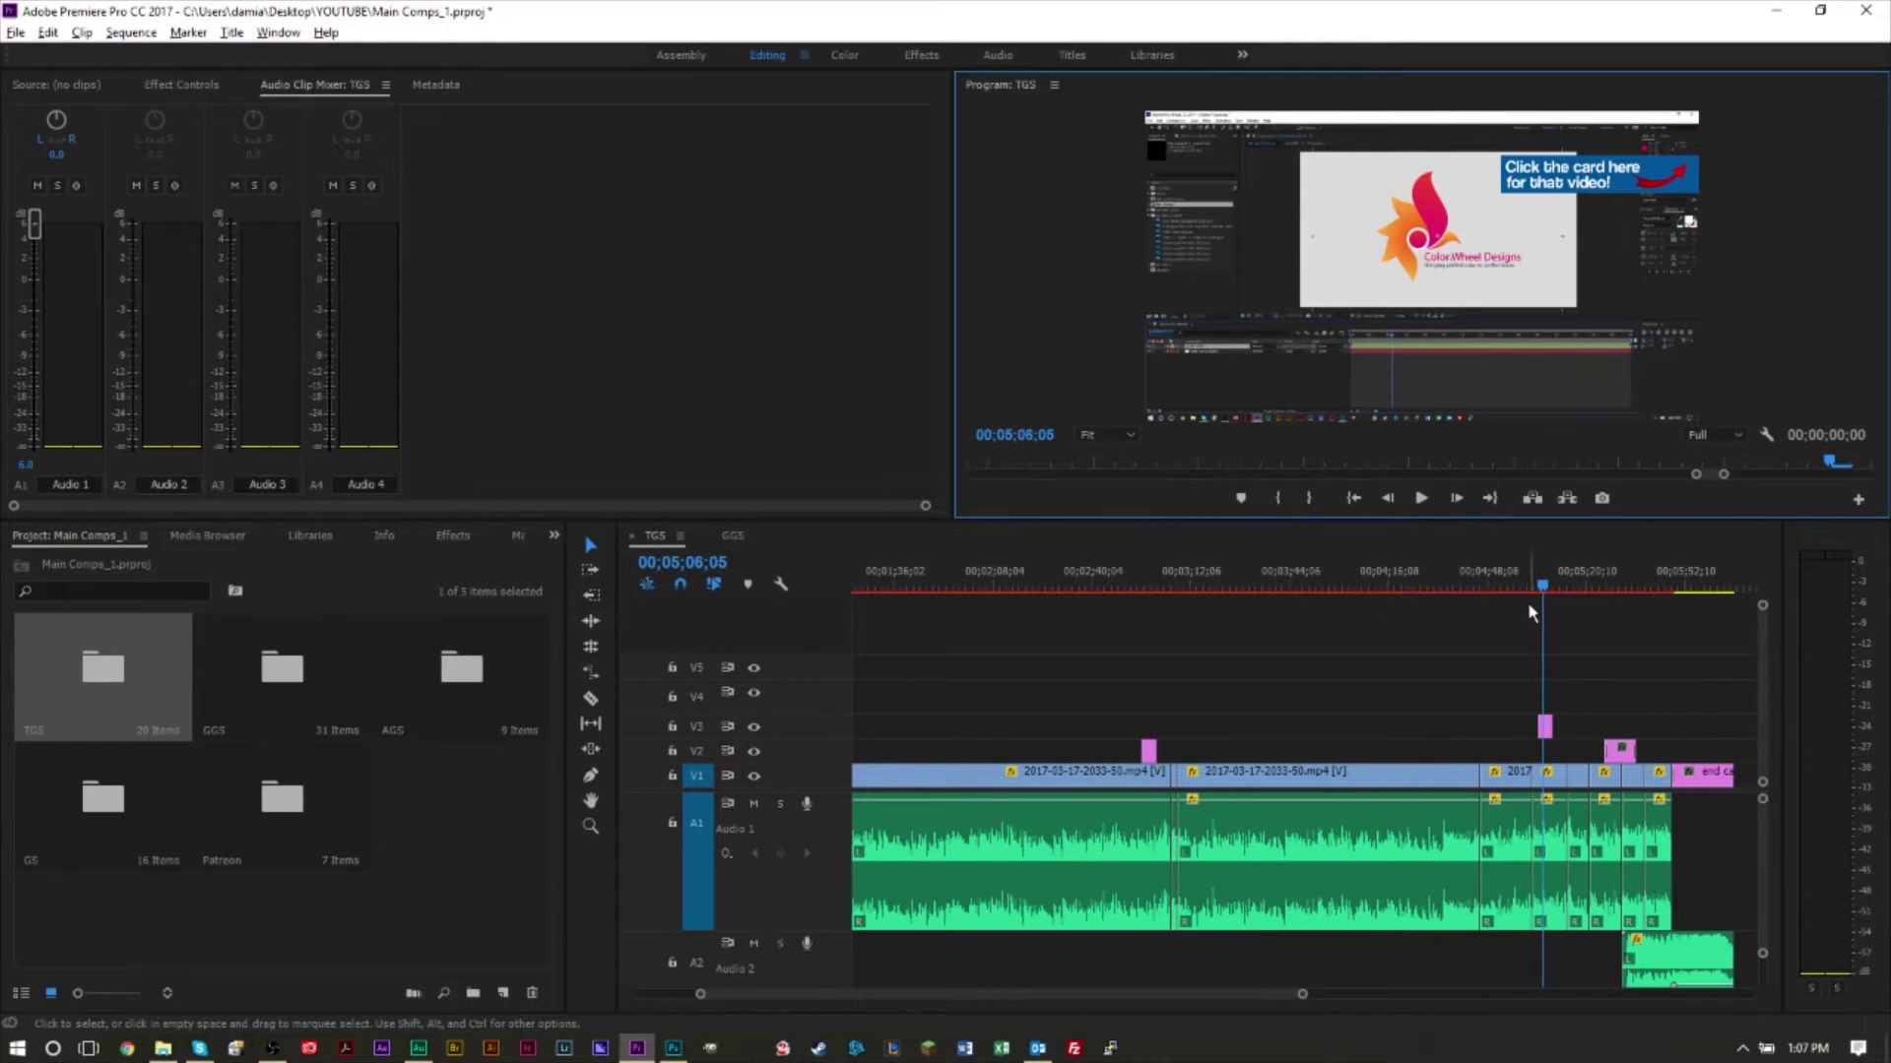
Scrub back a few seconds and play the Color Wheel Designs logo footage toward its end card.
drag(1536, 588, 1527, 587)
key(space)
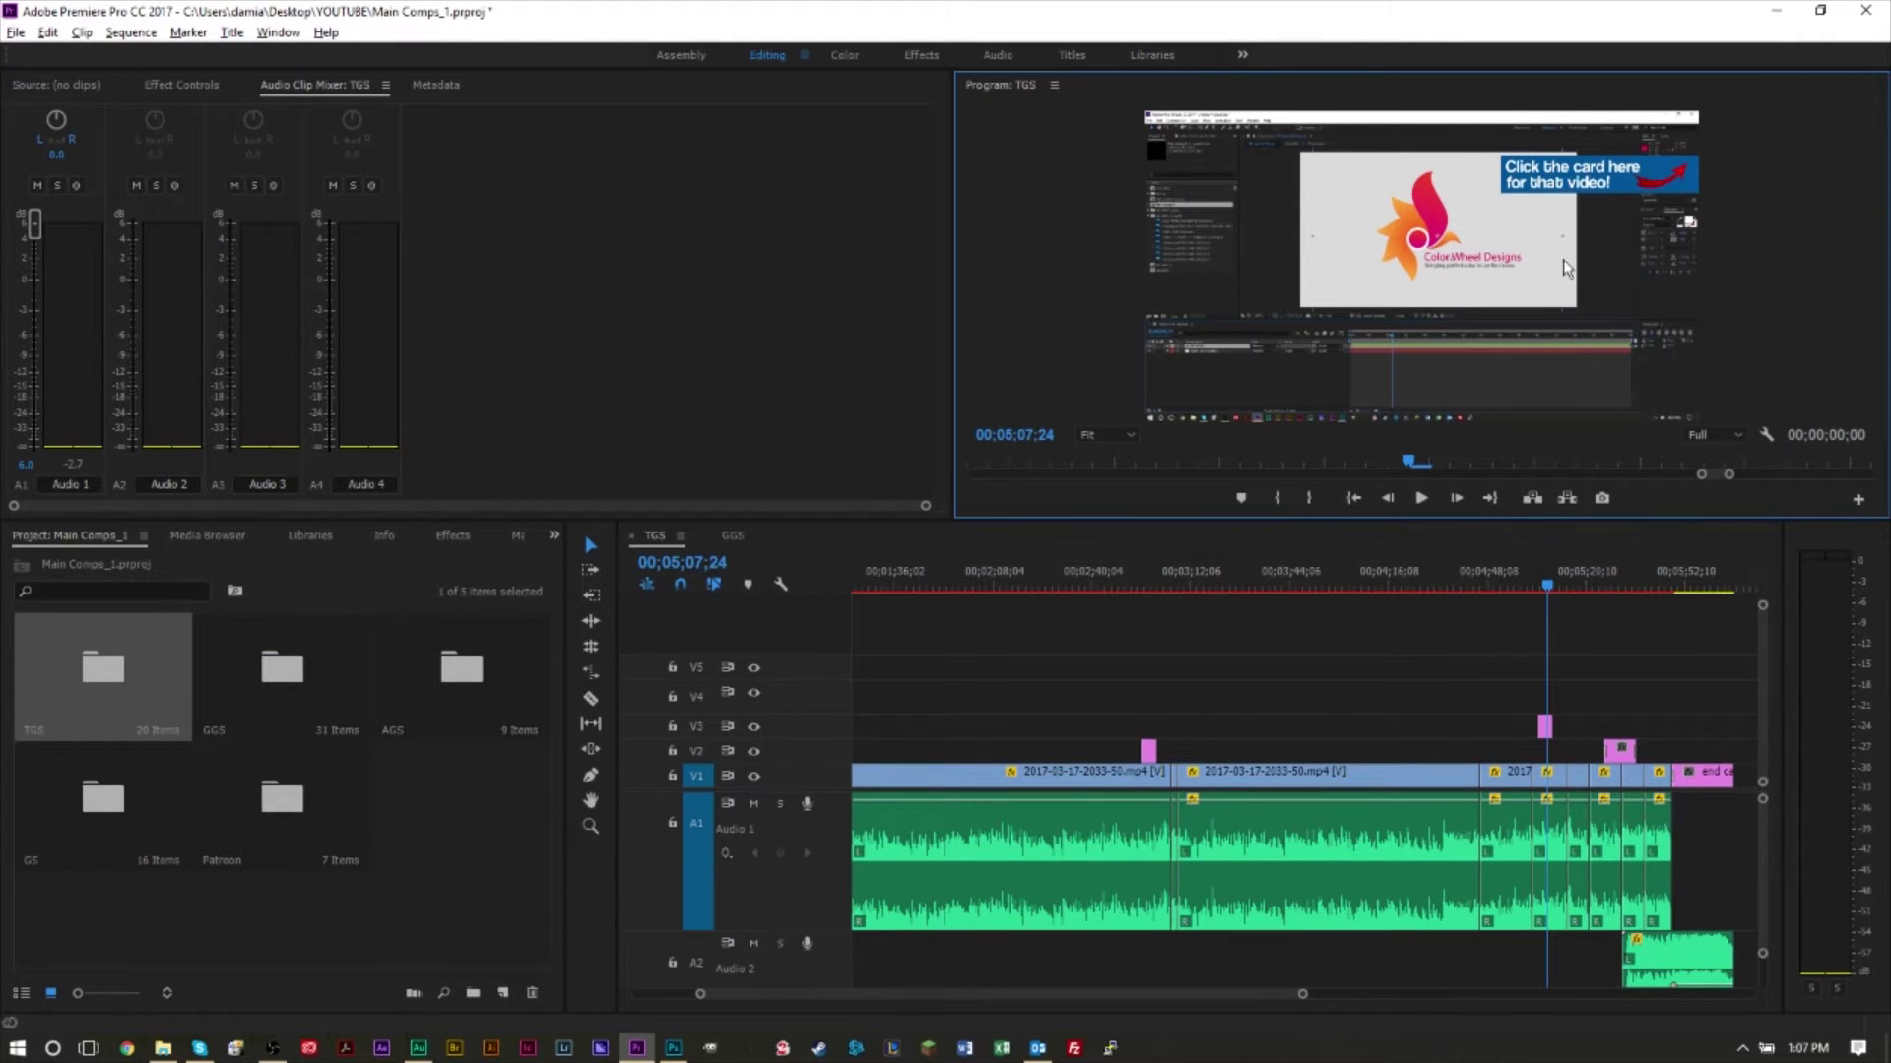
Play and stop the sequence, then jump the playhead to 00;05;31;10 and 00;02;58;04.
key(space)
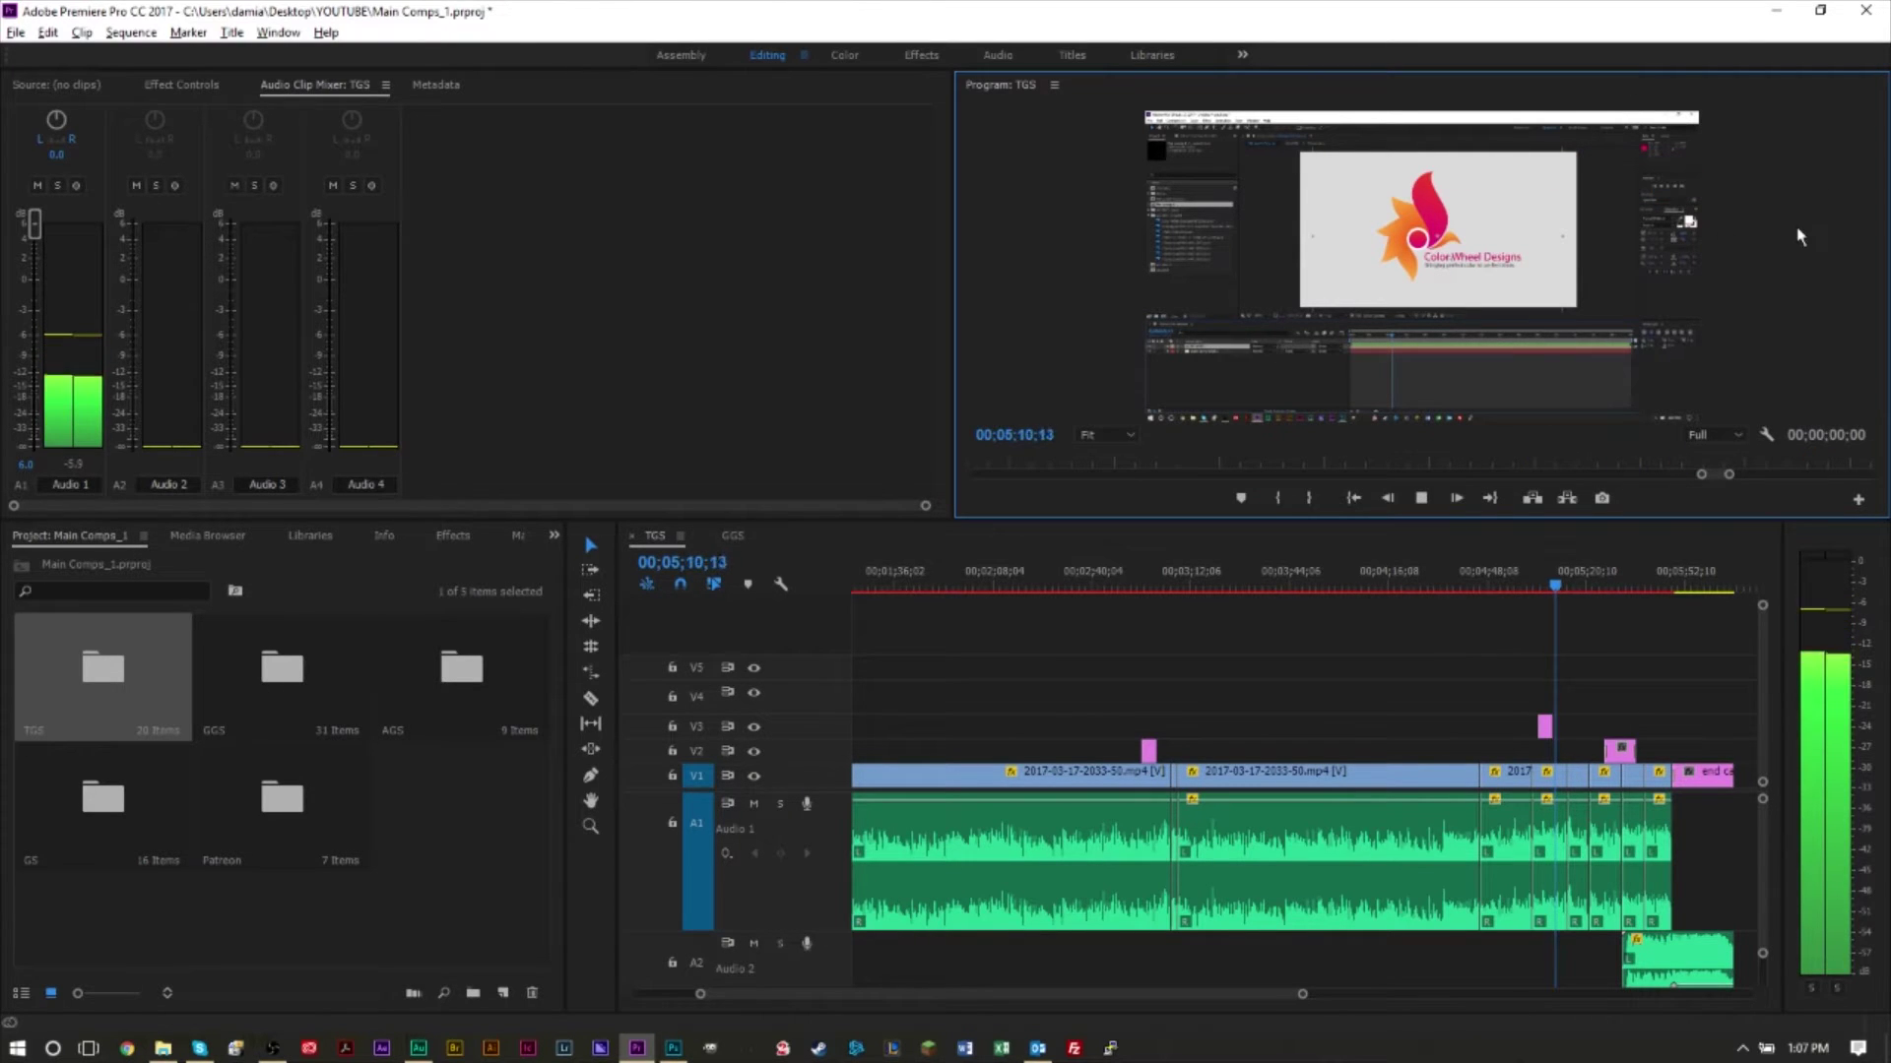
key(space)
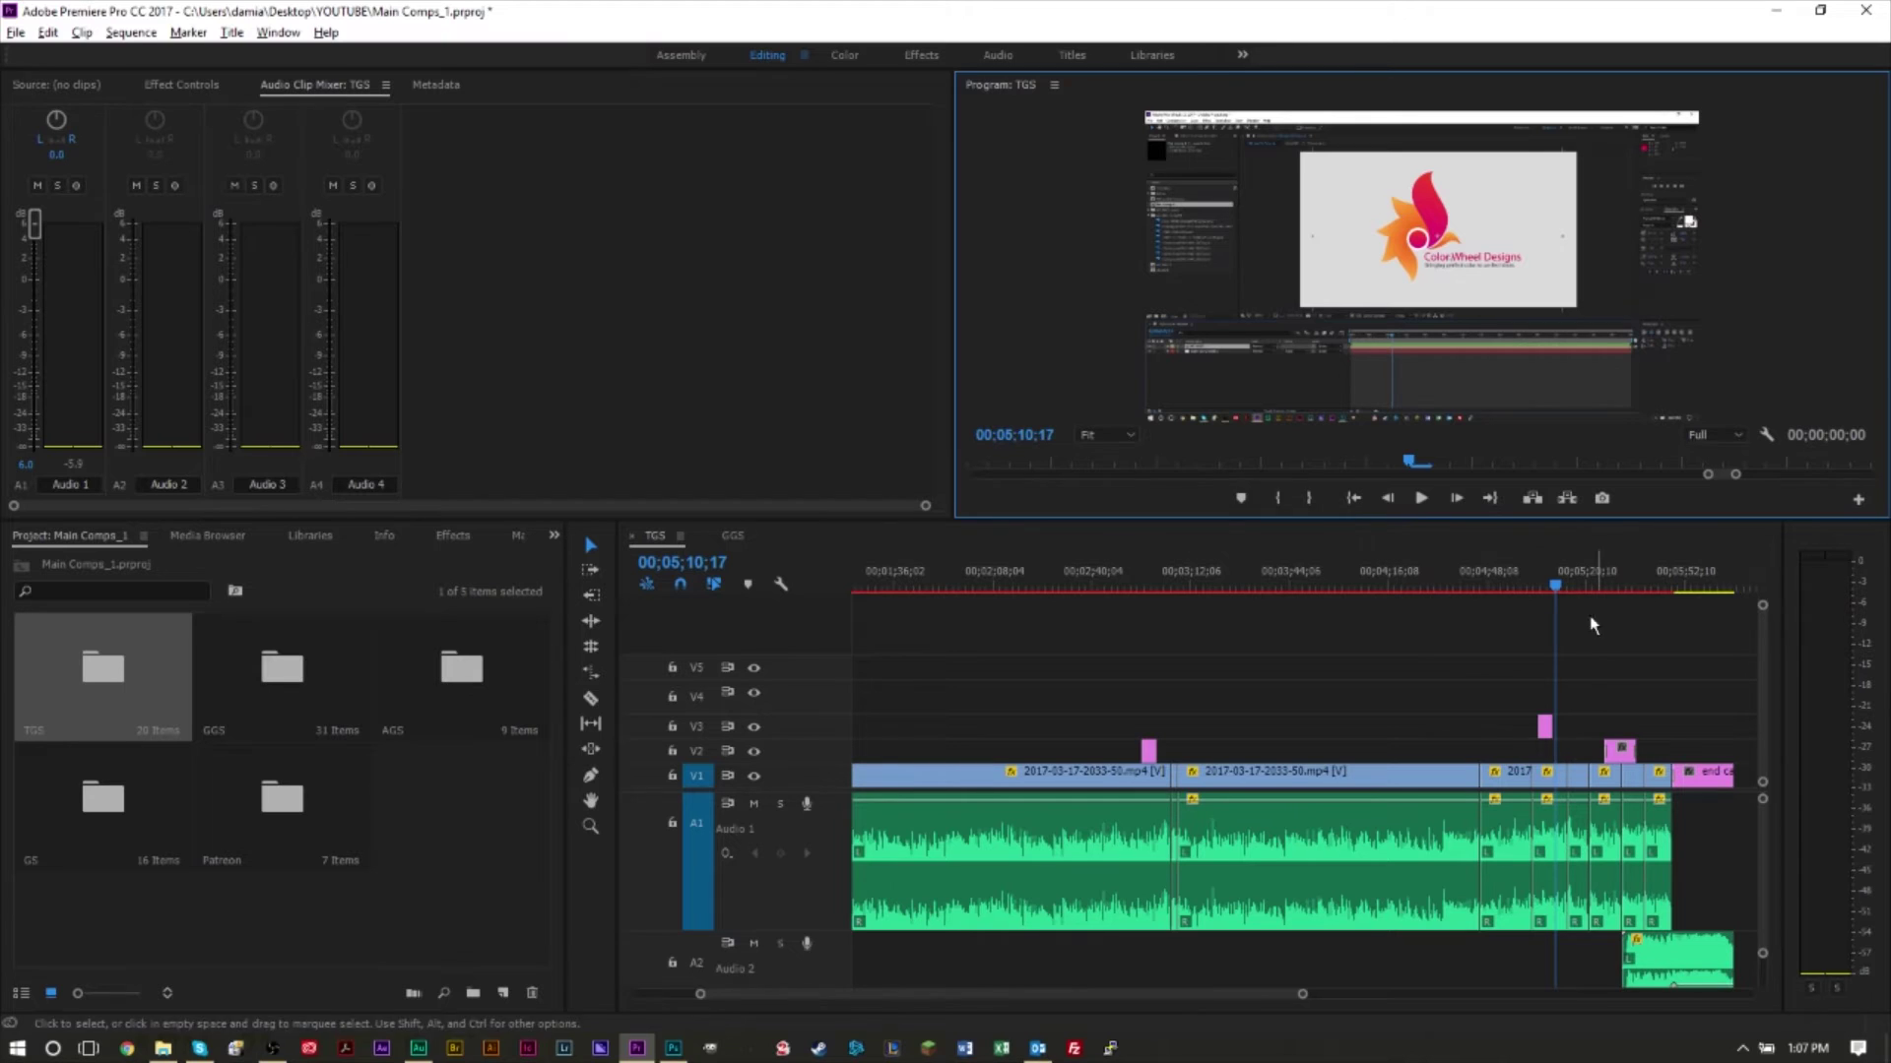
click(1620, 585)
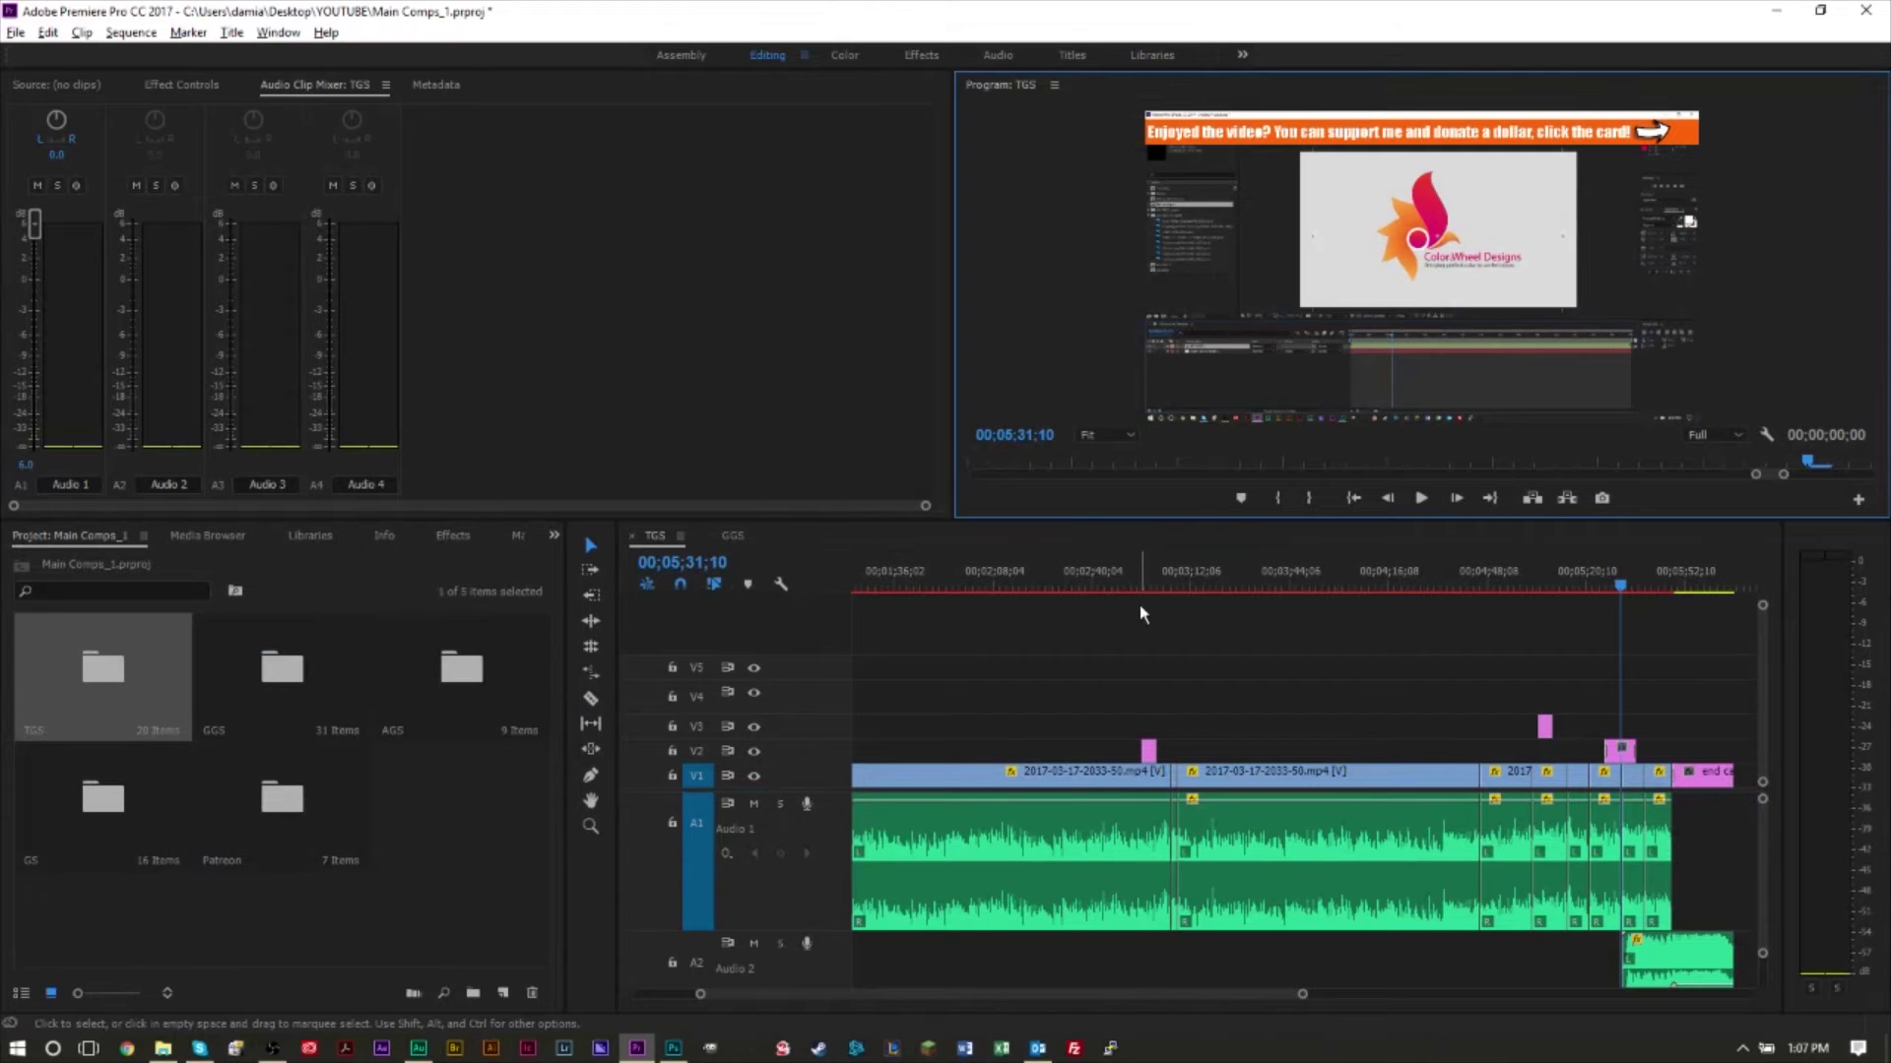
click(1148, 585)
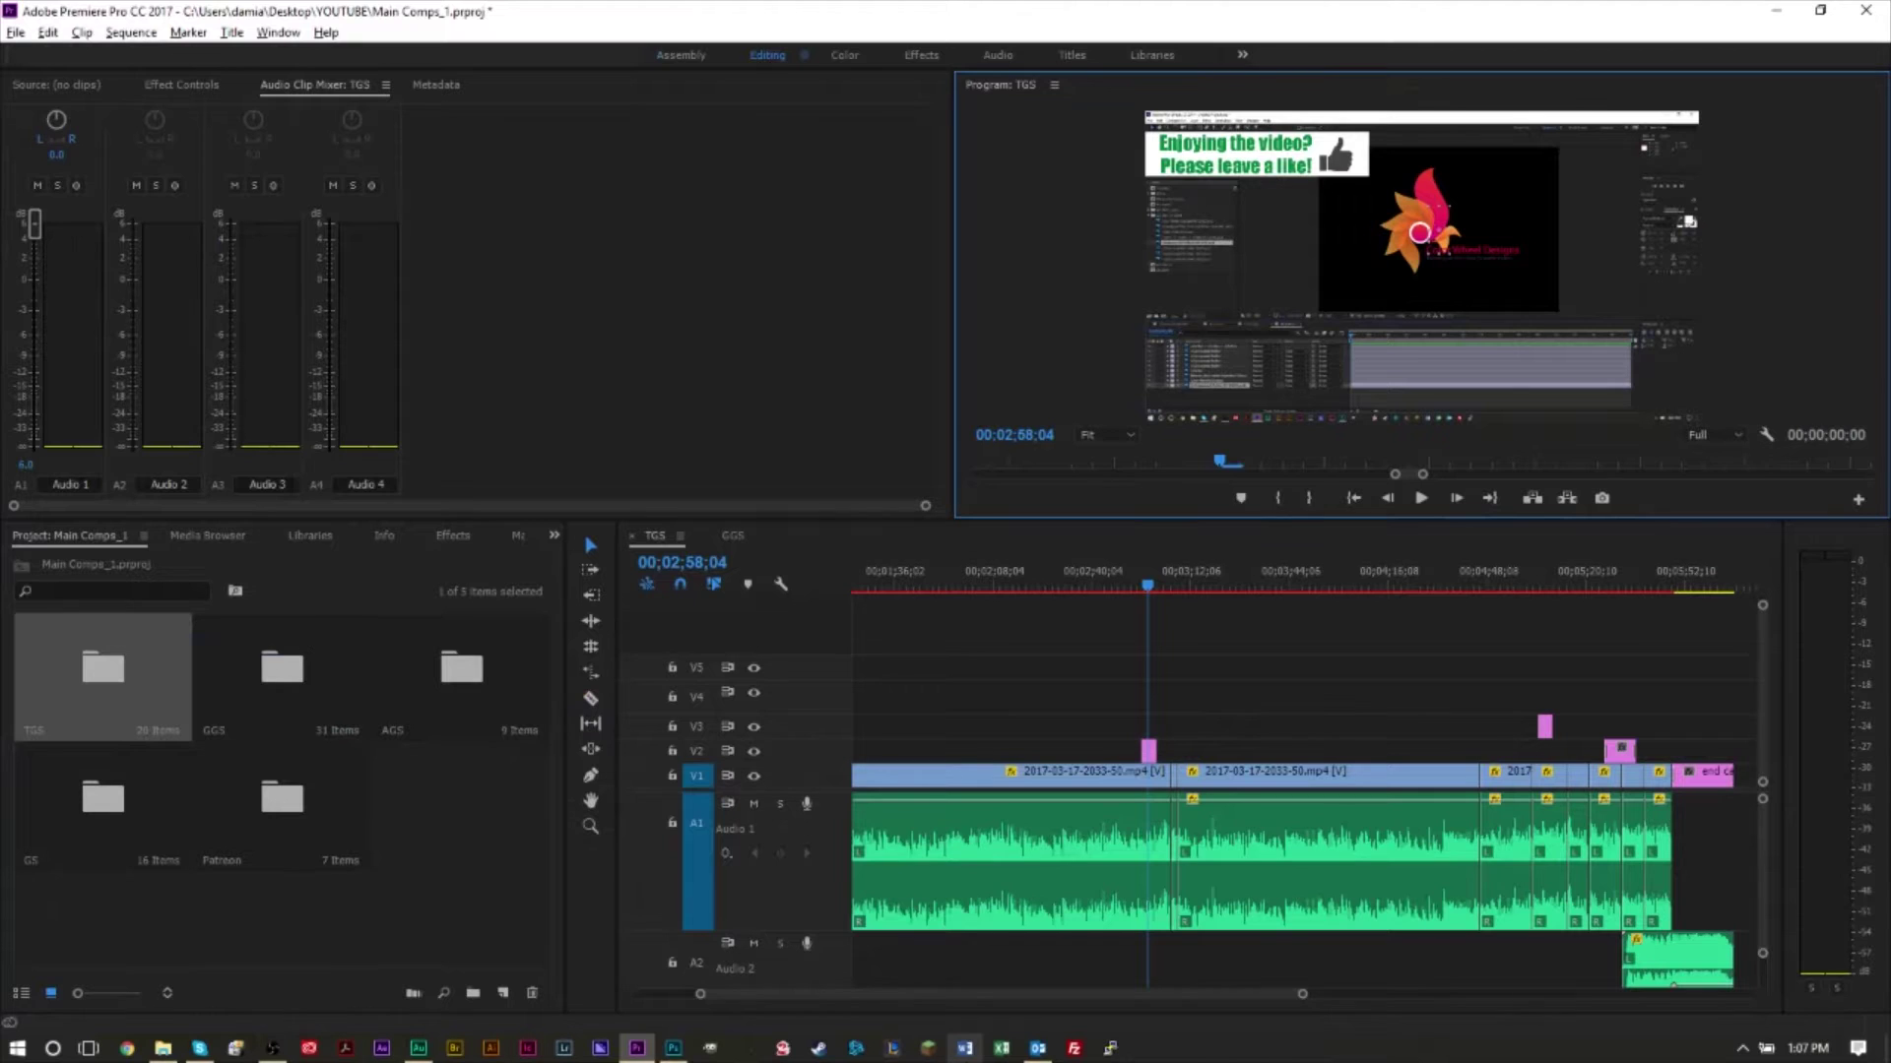
Scroll the timeline to its start and park the playhead at 00;00;12;13 over the banner.
drag(1211, 991, 883, 994)
click(977, 573)
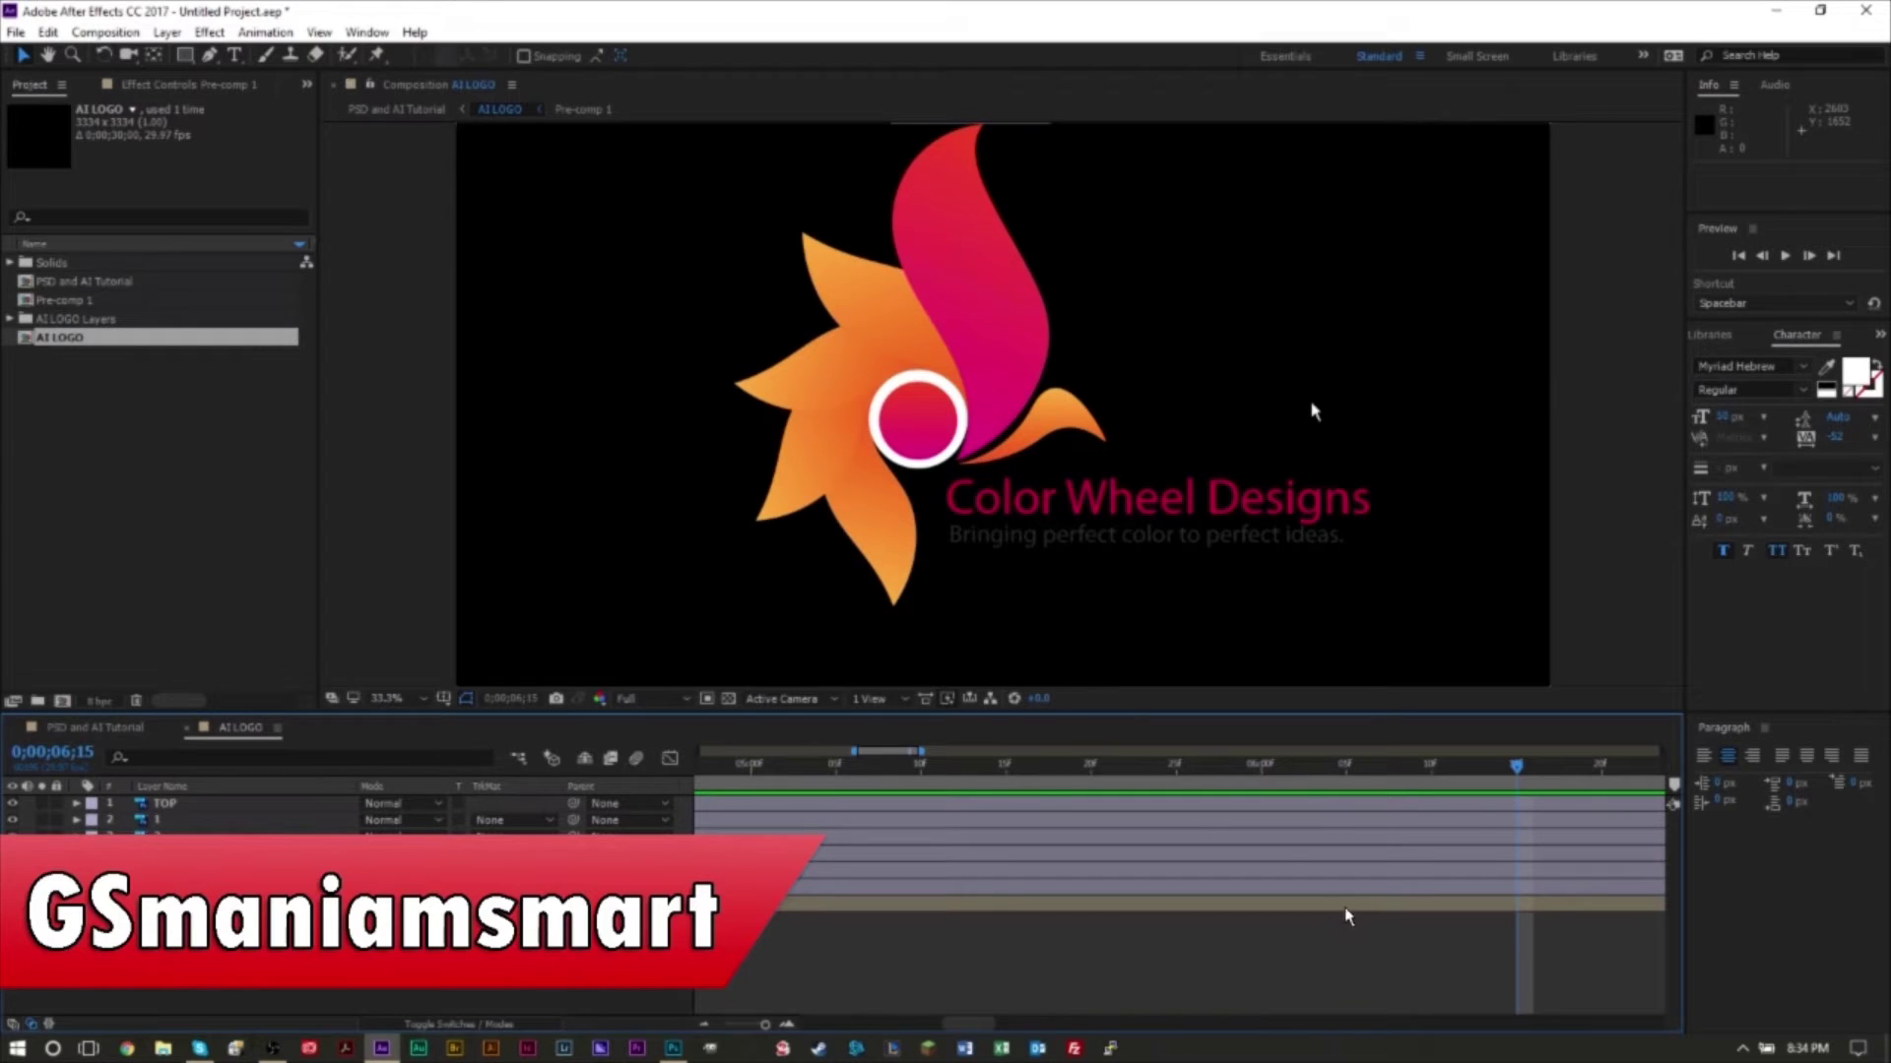
key(Escape)
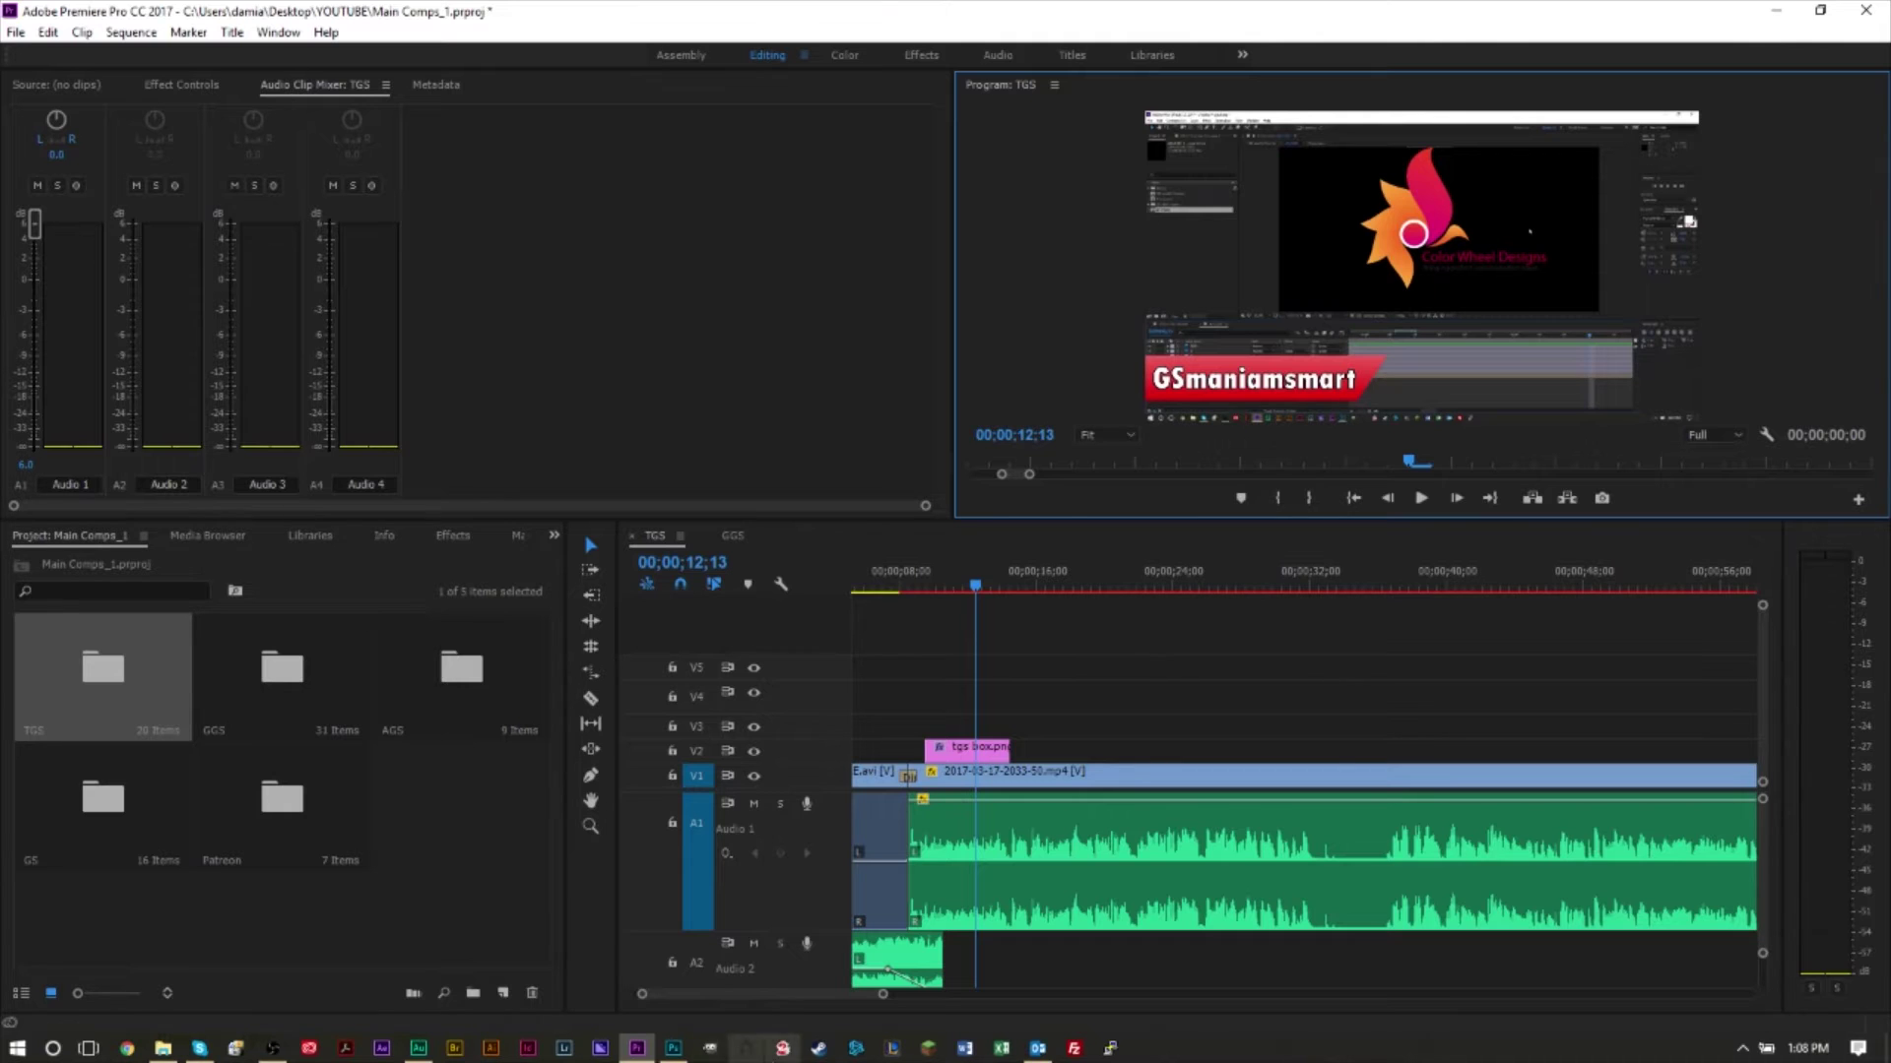
Glance at Photoshop, set the Premiere playhead to 00;00;24;18, then return to Photoshop.
click(676, 1051)
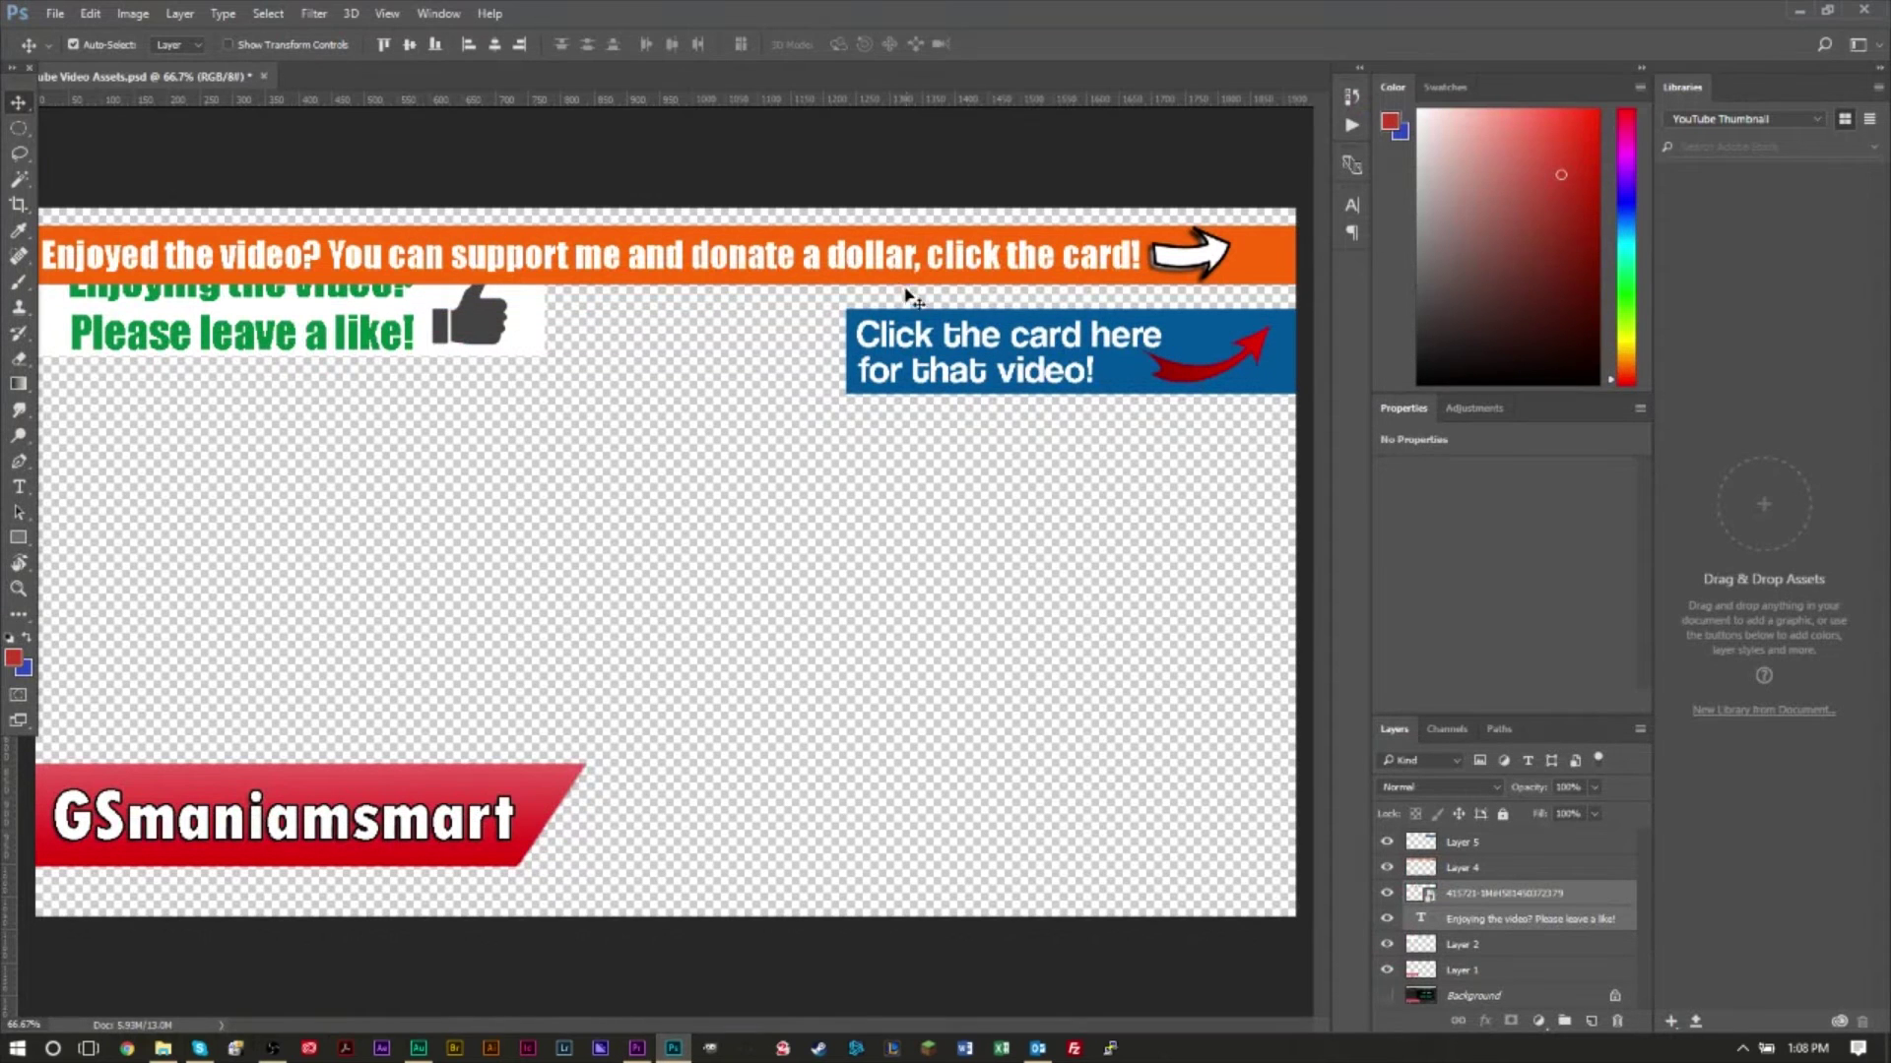
key(alt+Tab)
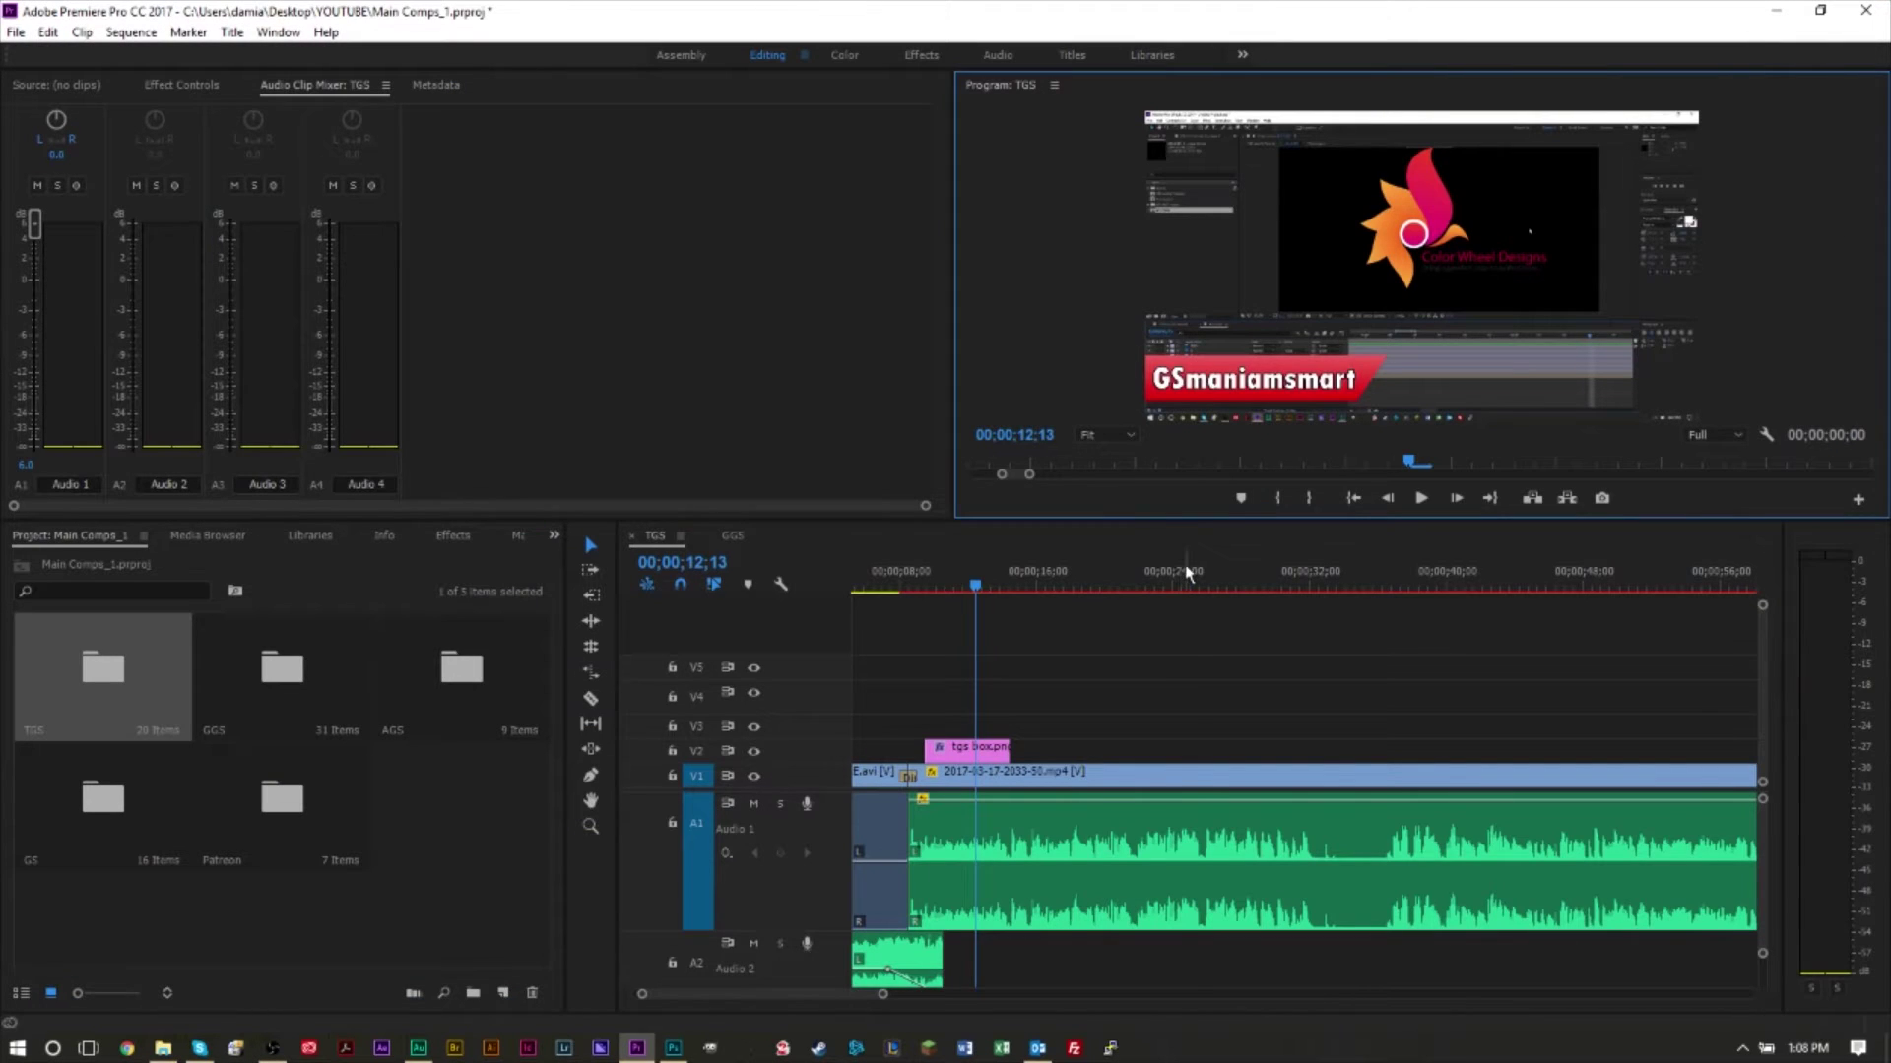
click(1185, 579)
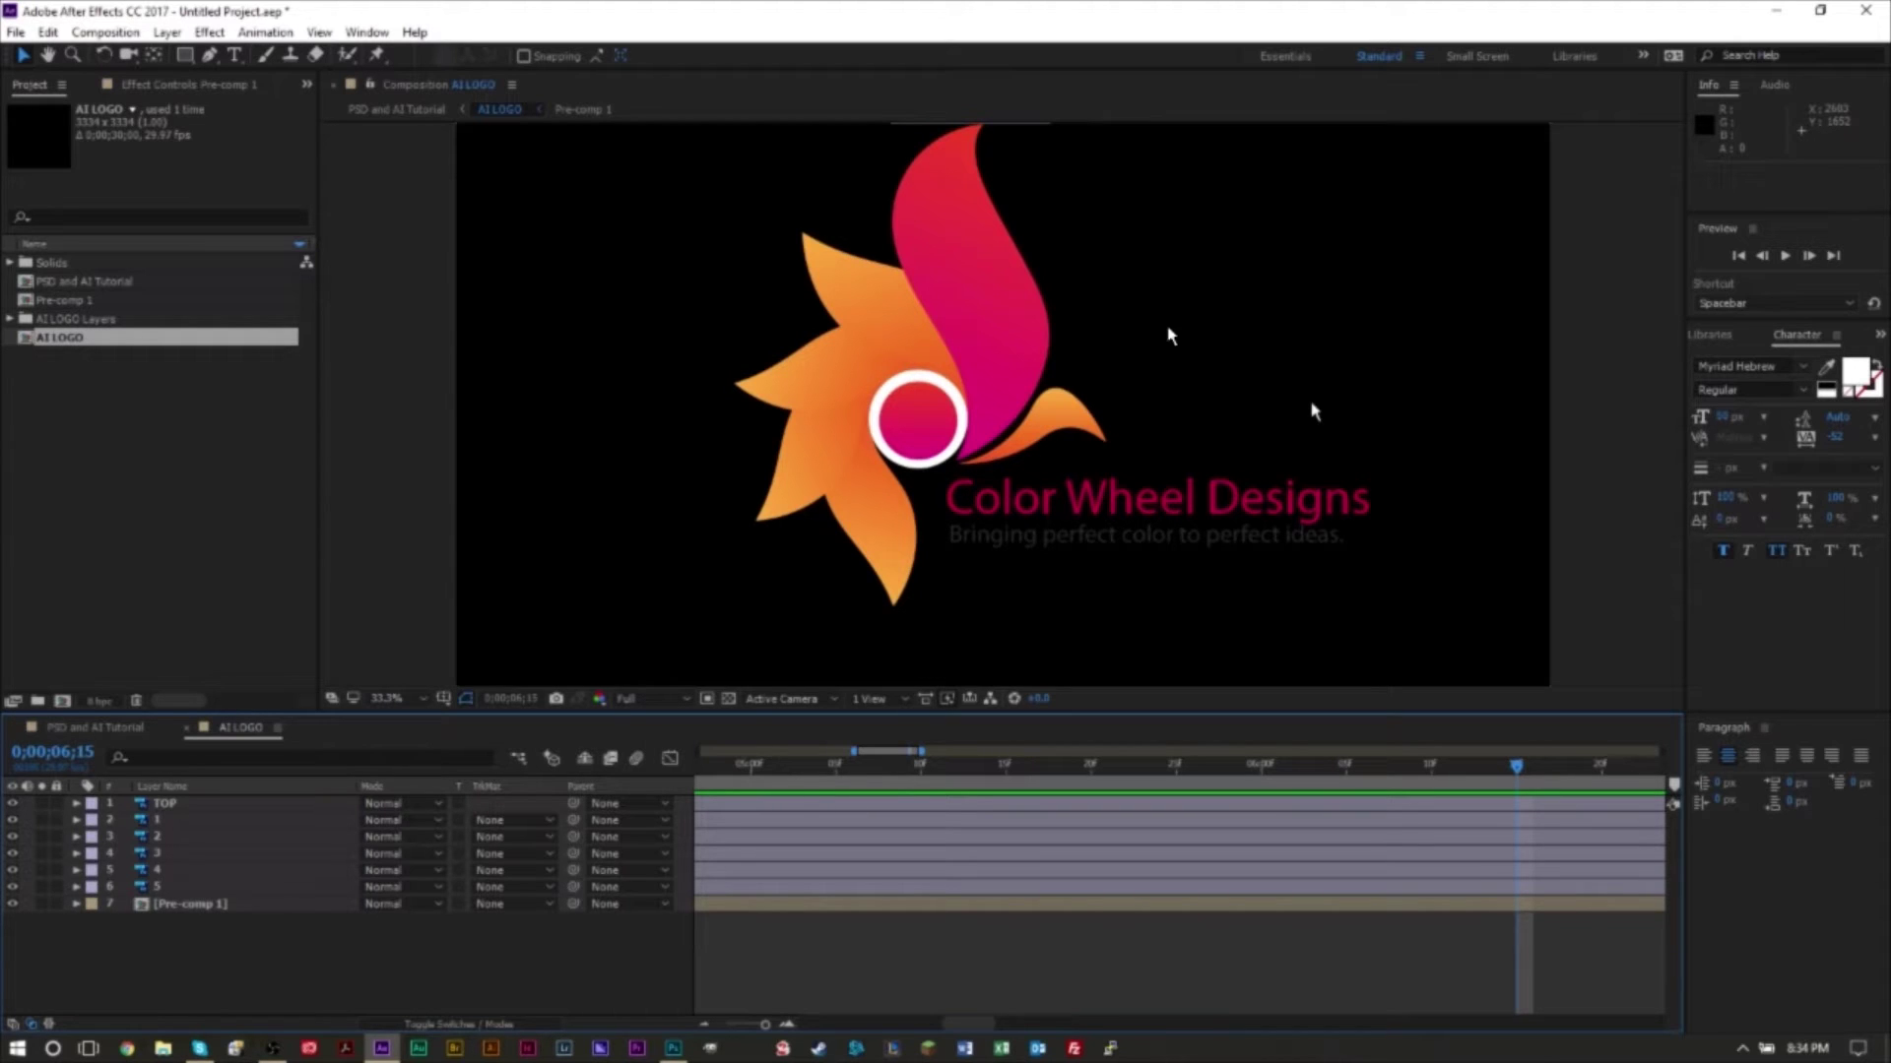
key(Escape)
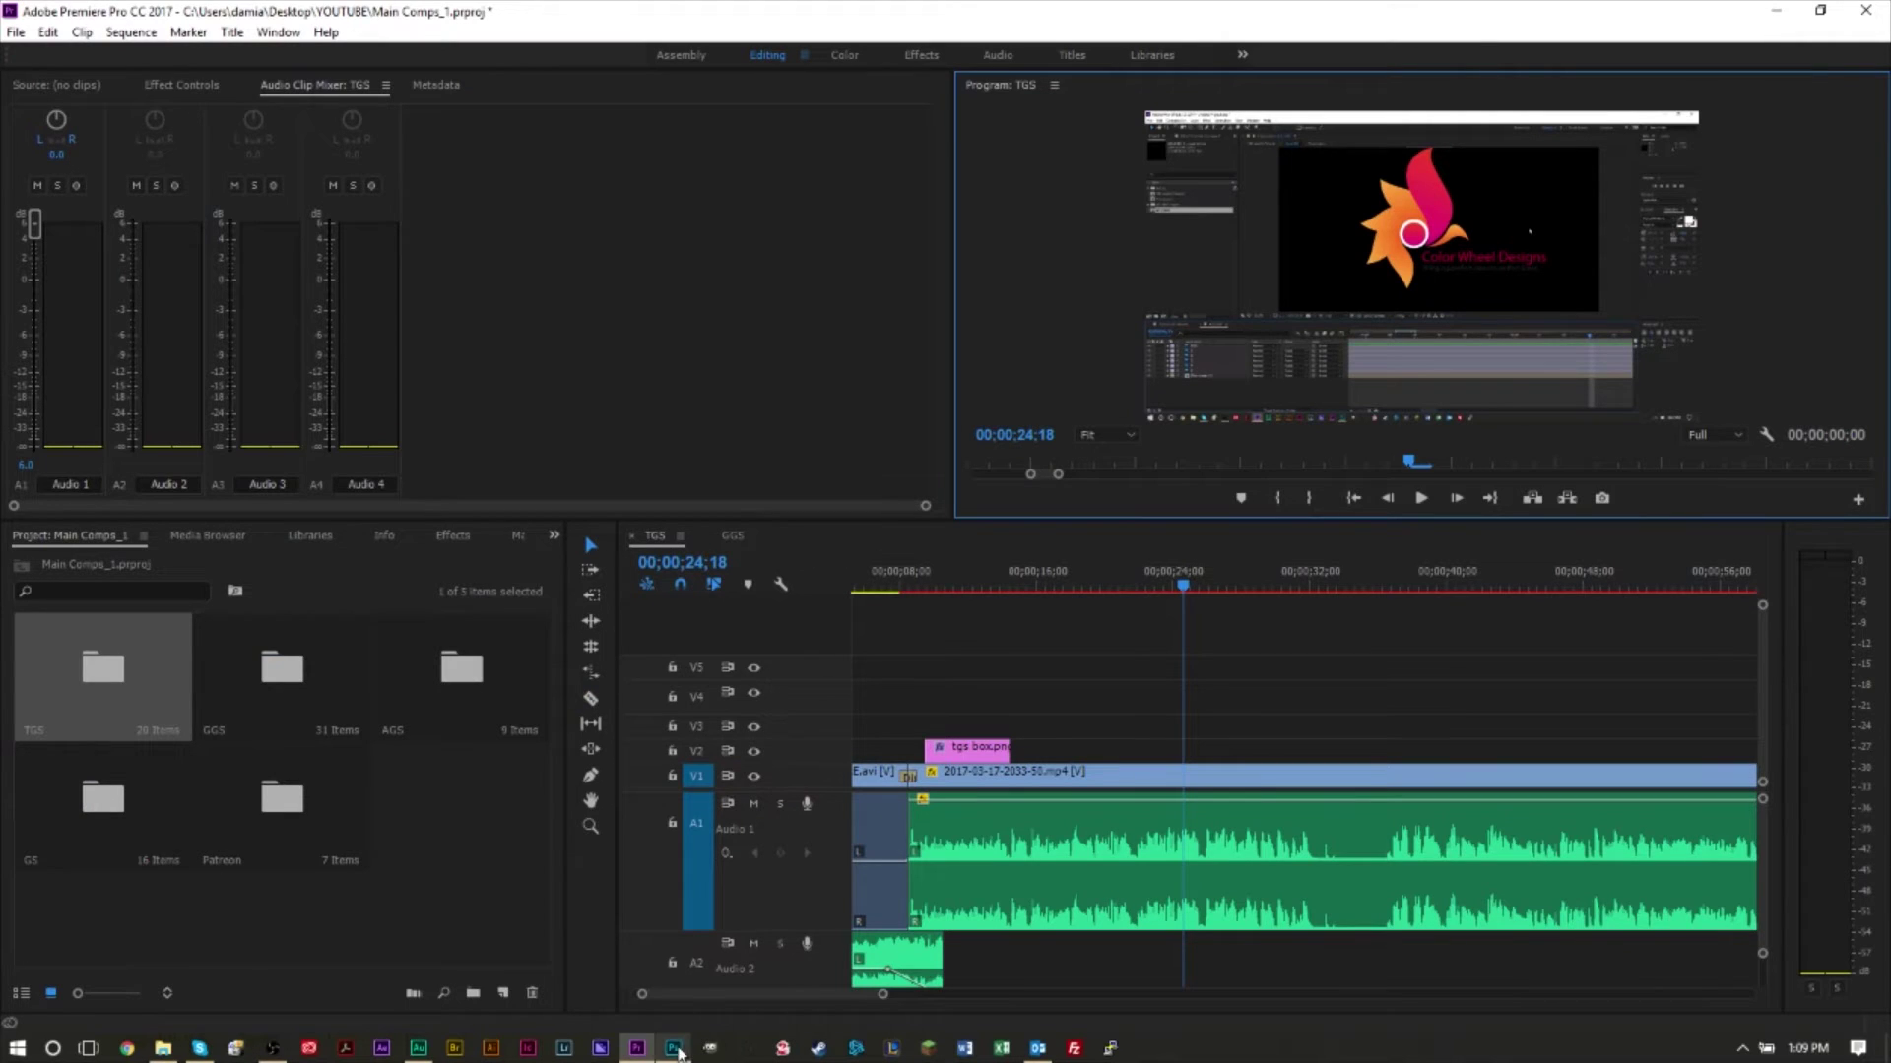
click(676, 1049)
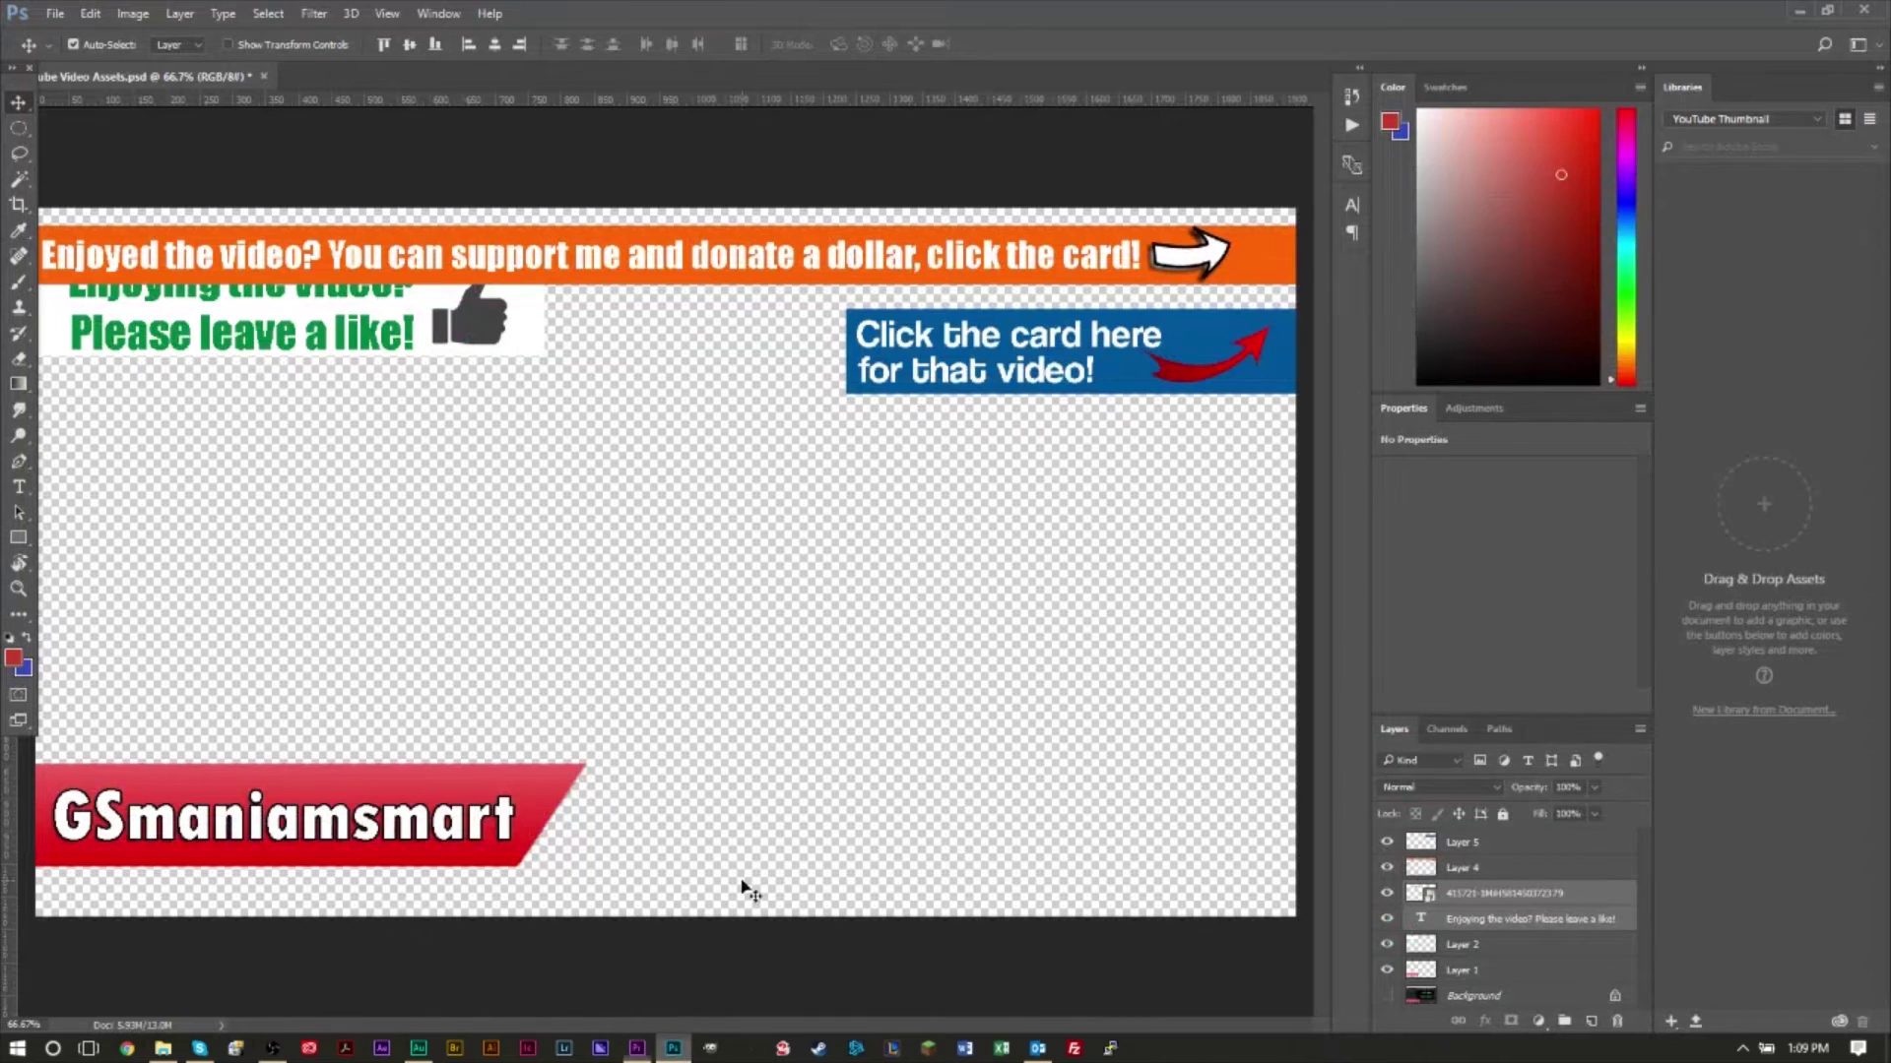
Hide the Background, blue card, orange and red GSmaniamsmart banners, keeping the like box visible.
click(1389, 997)
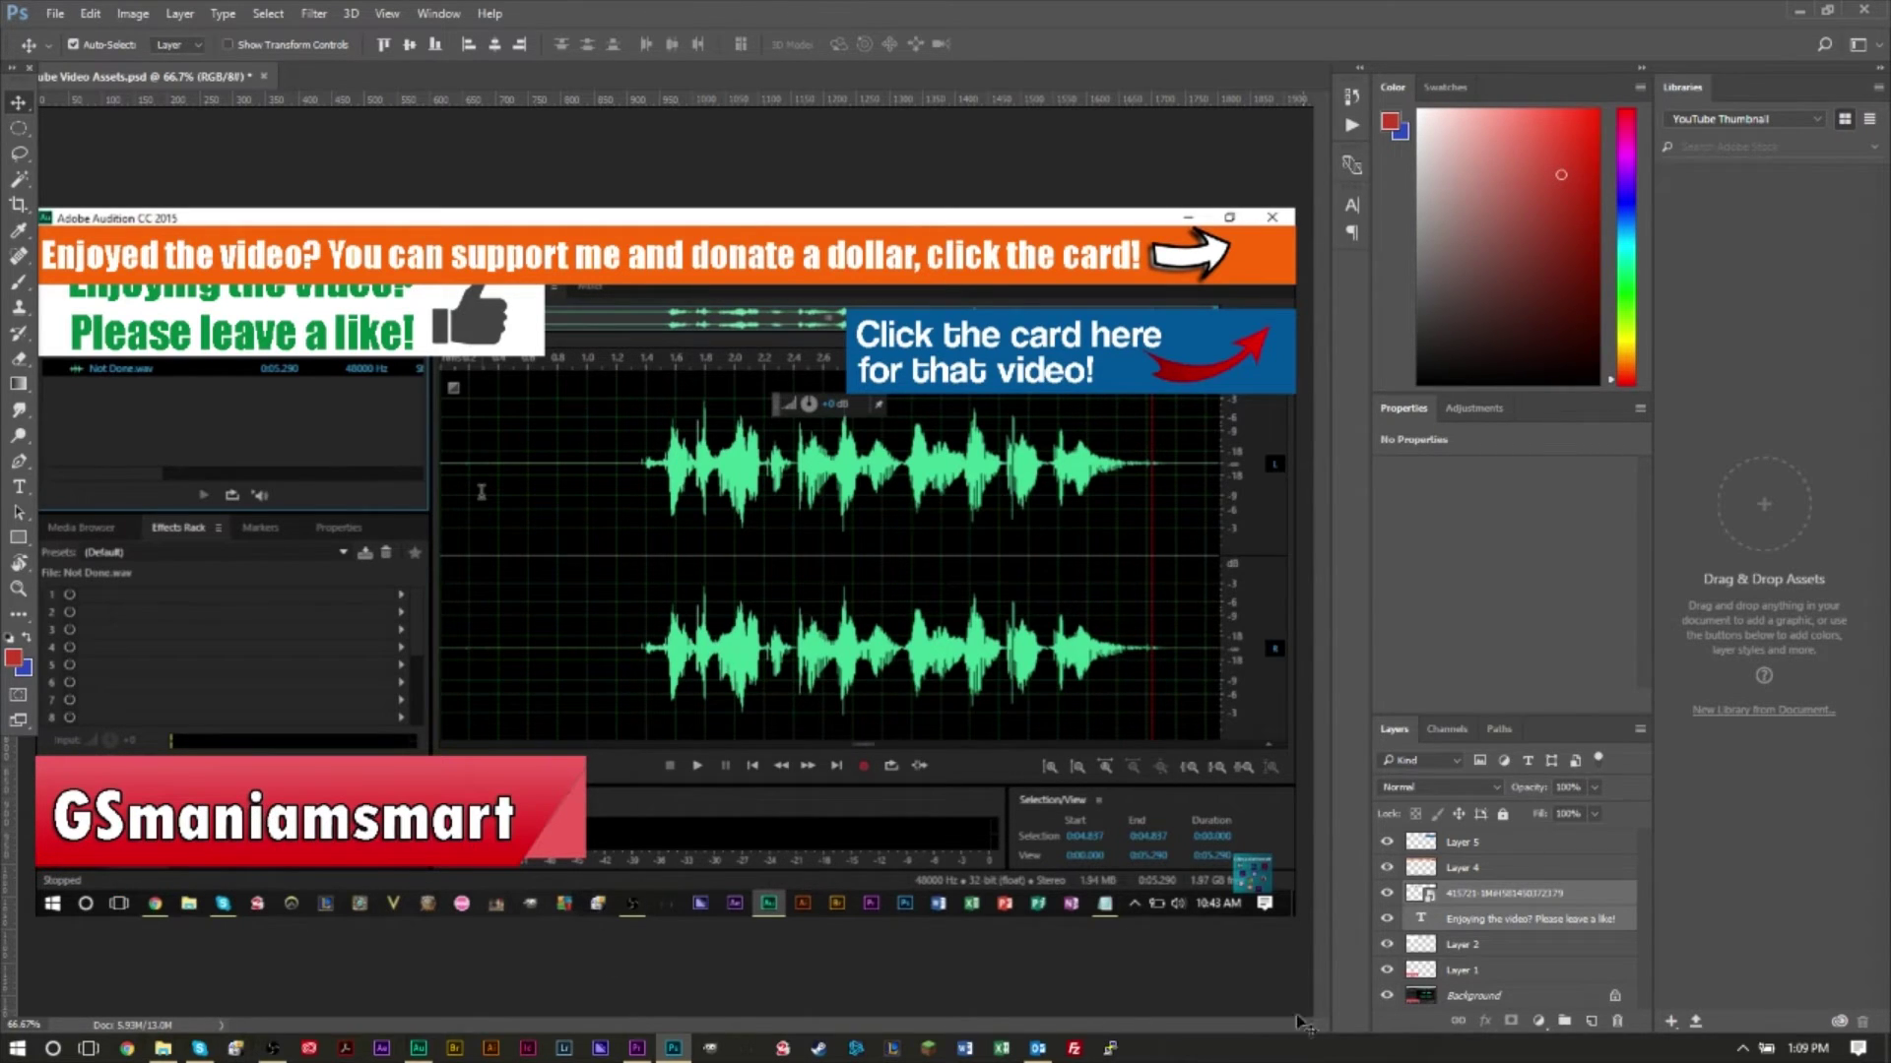
click(1386, 996)
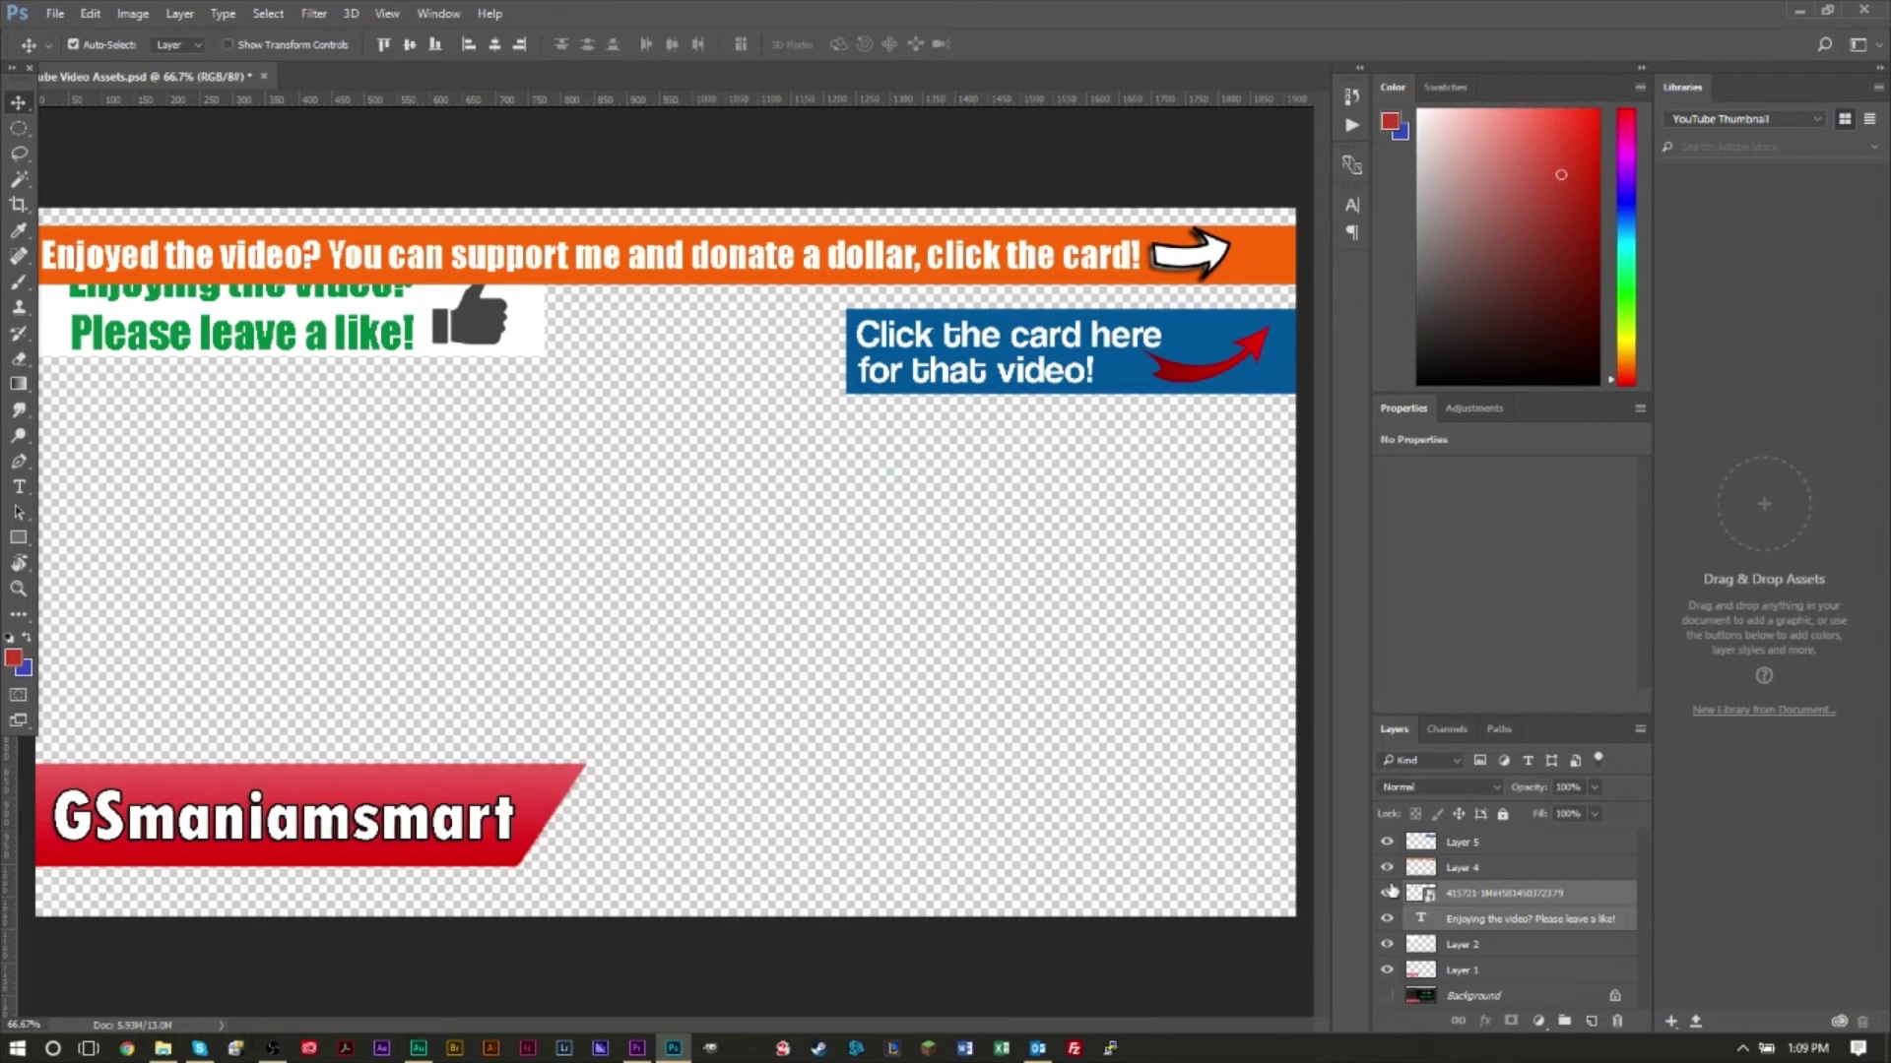
click(1387, 842)
click(1387, 868)
click(1386, 893)
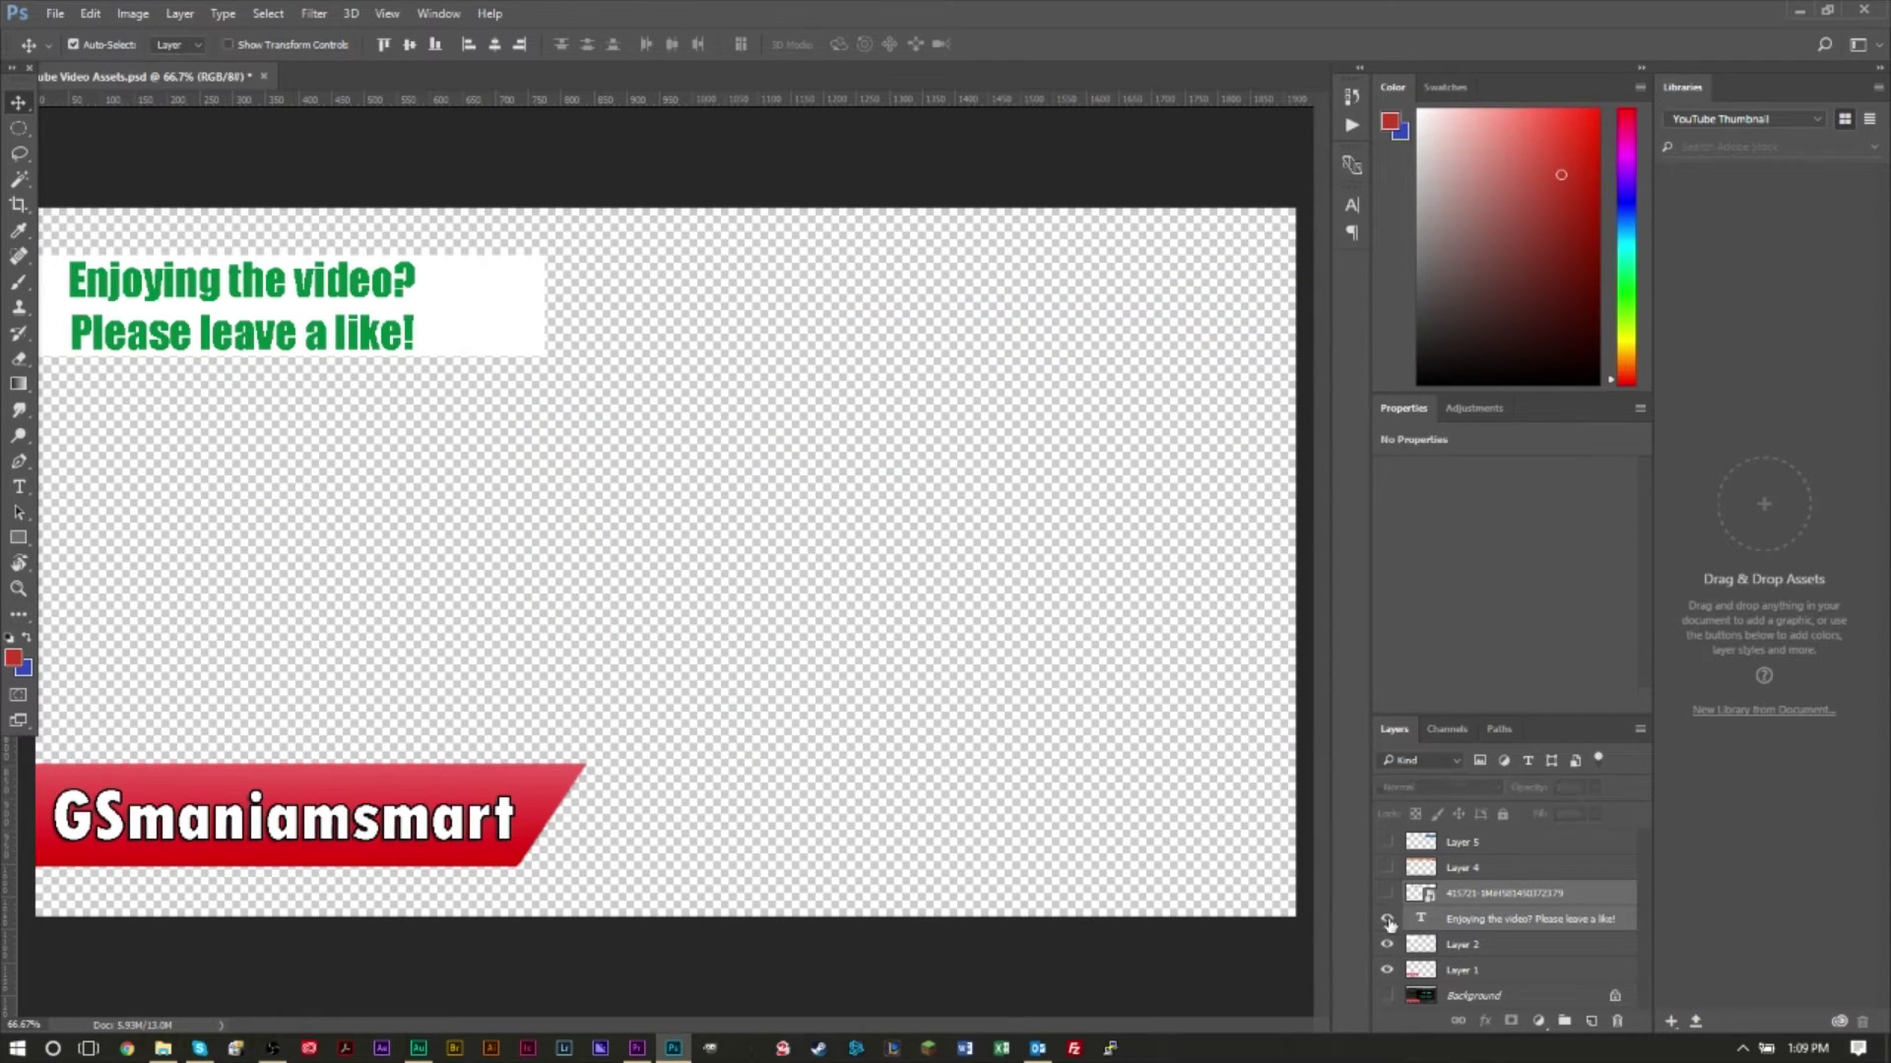
click(1386, 893)
click(1387, 893)
click(1386, 970)
click(1386, 943)
click(1386, 919)
click(1387, 919)
click(1387, 944)
click(1386, 893)
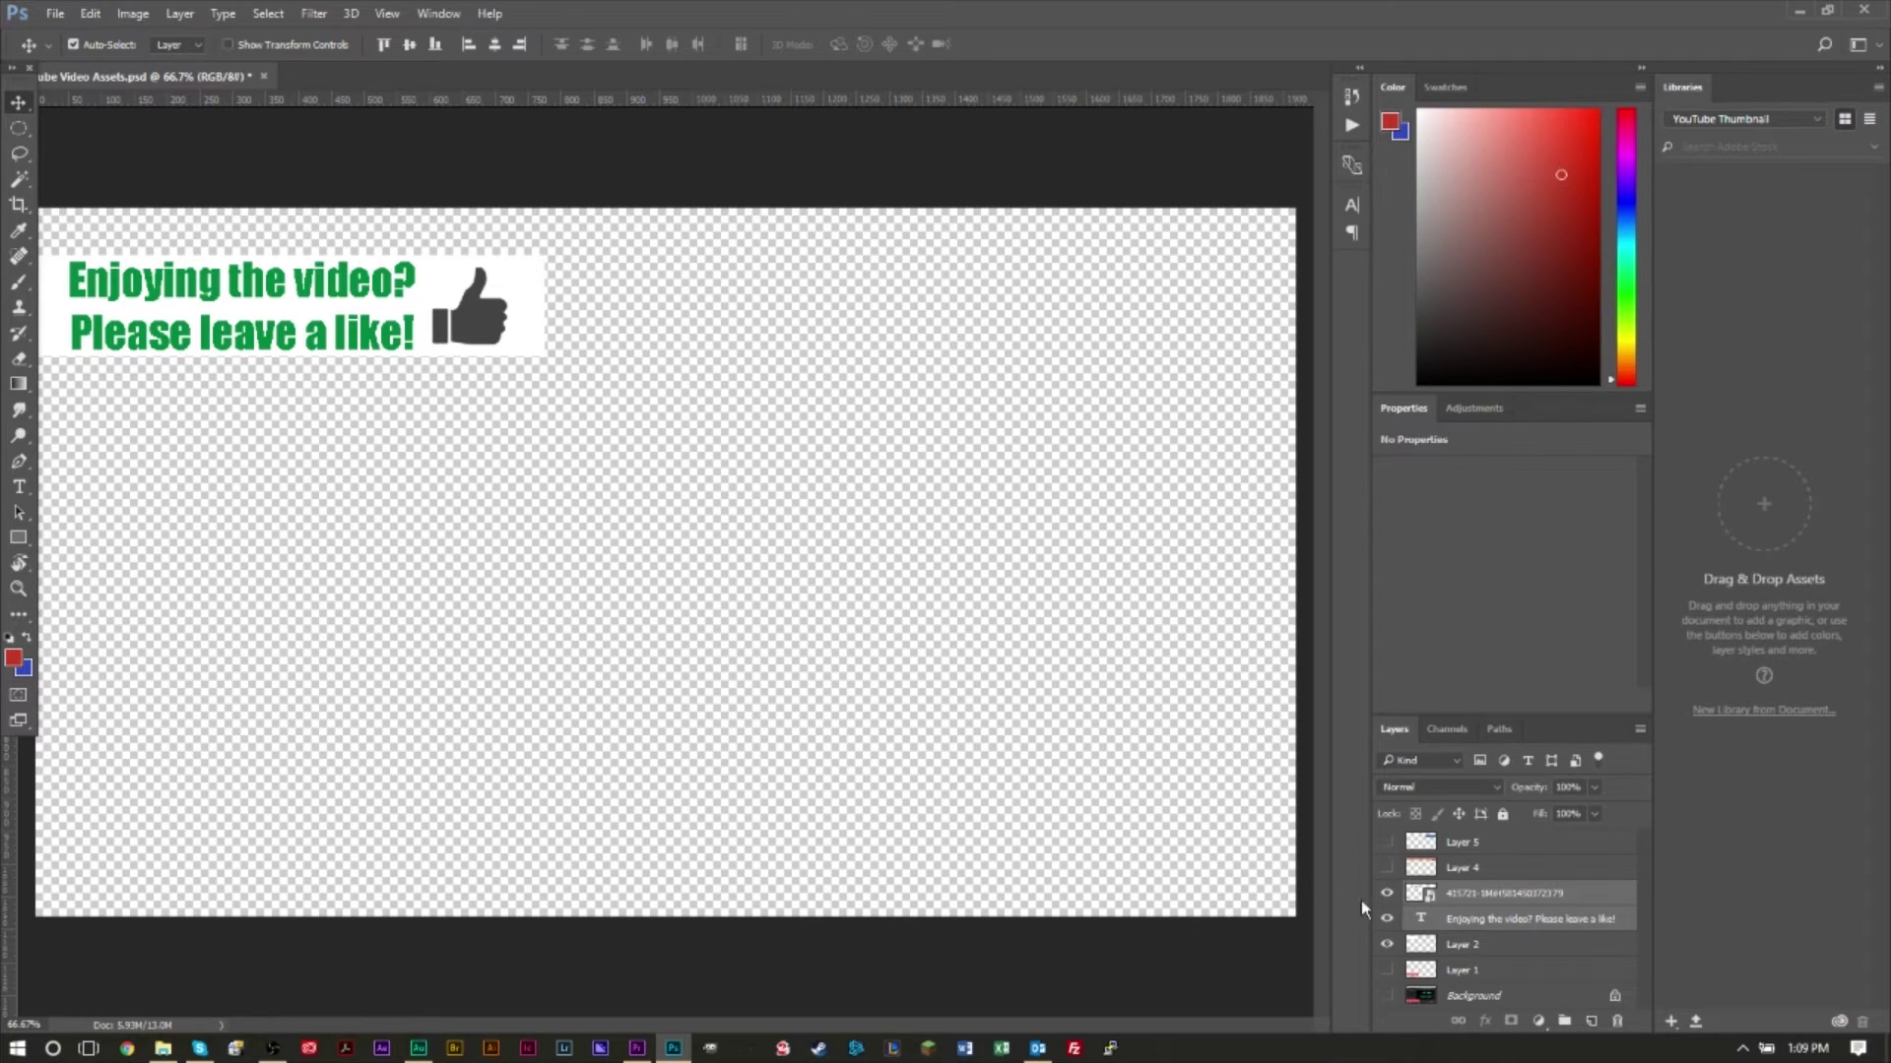
Preview the orange and blue banners, then show the red GSmaniamsmart banner again.
click(1386, 868)
click(1386, 867)
click(1388, 842)
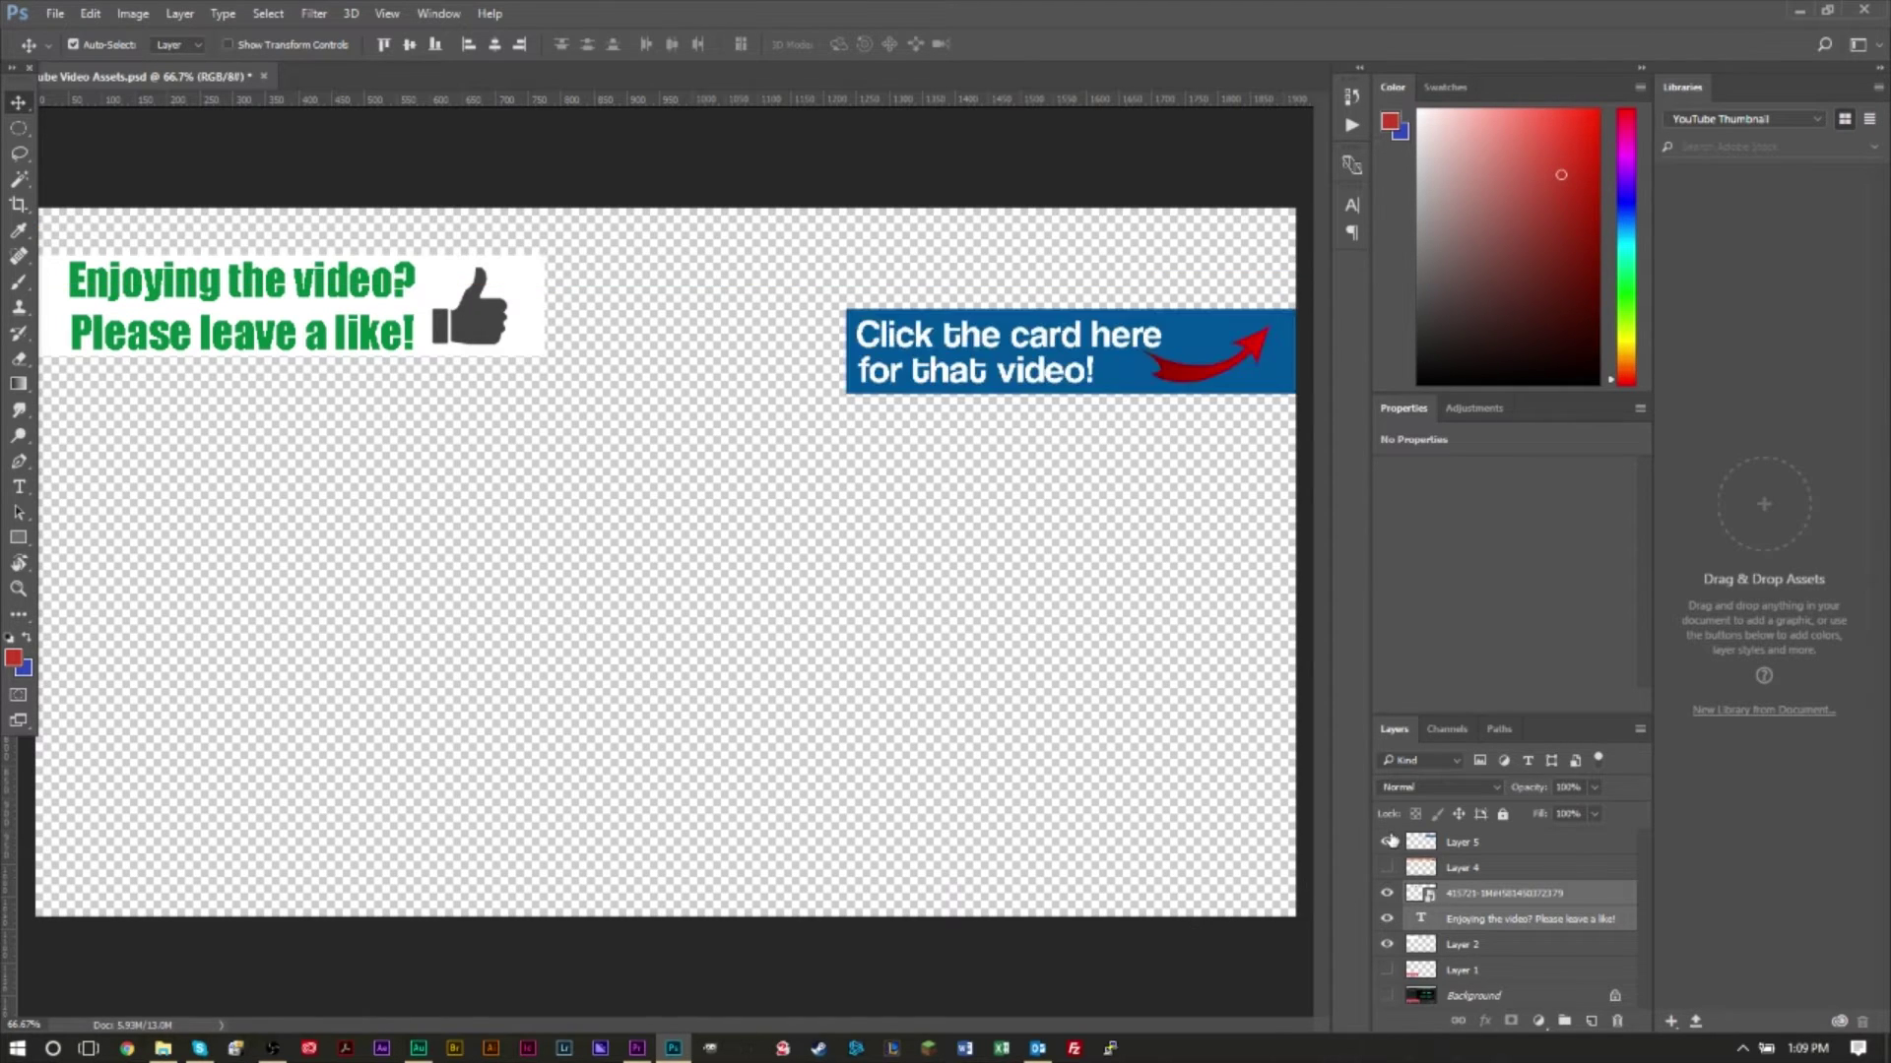
click(1389, 842)
click(1386, 971)
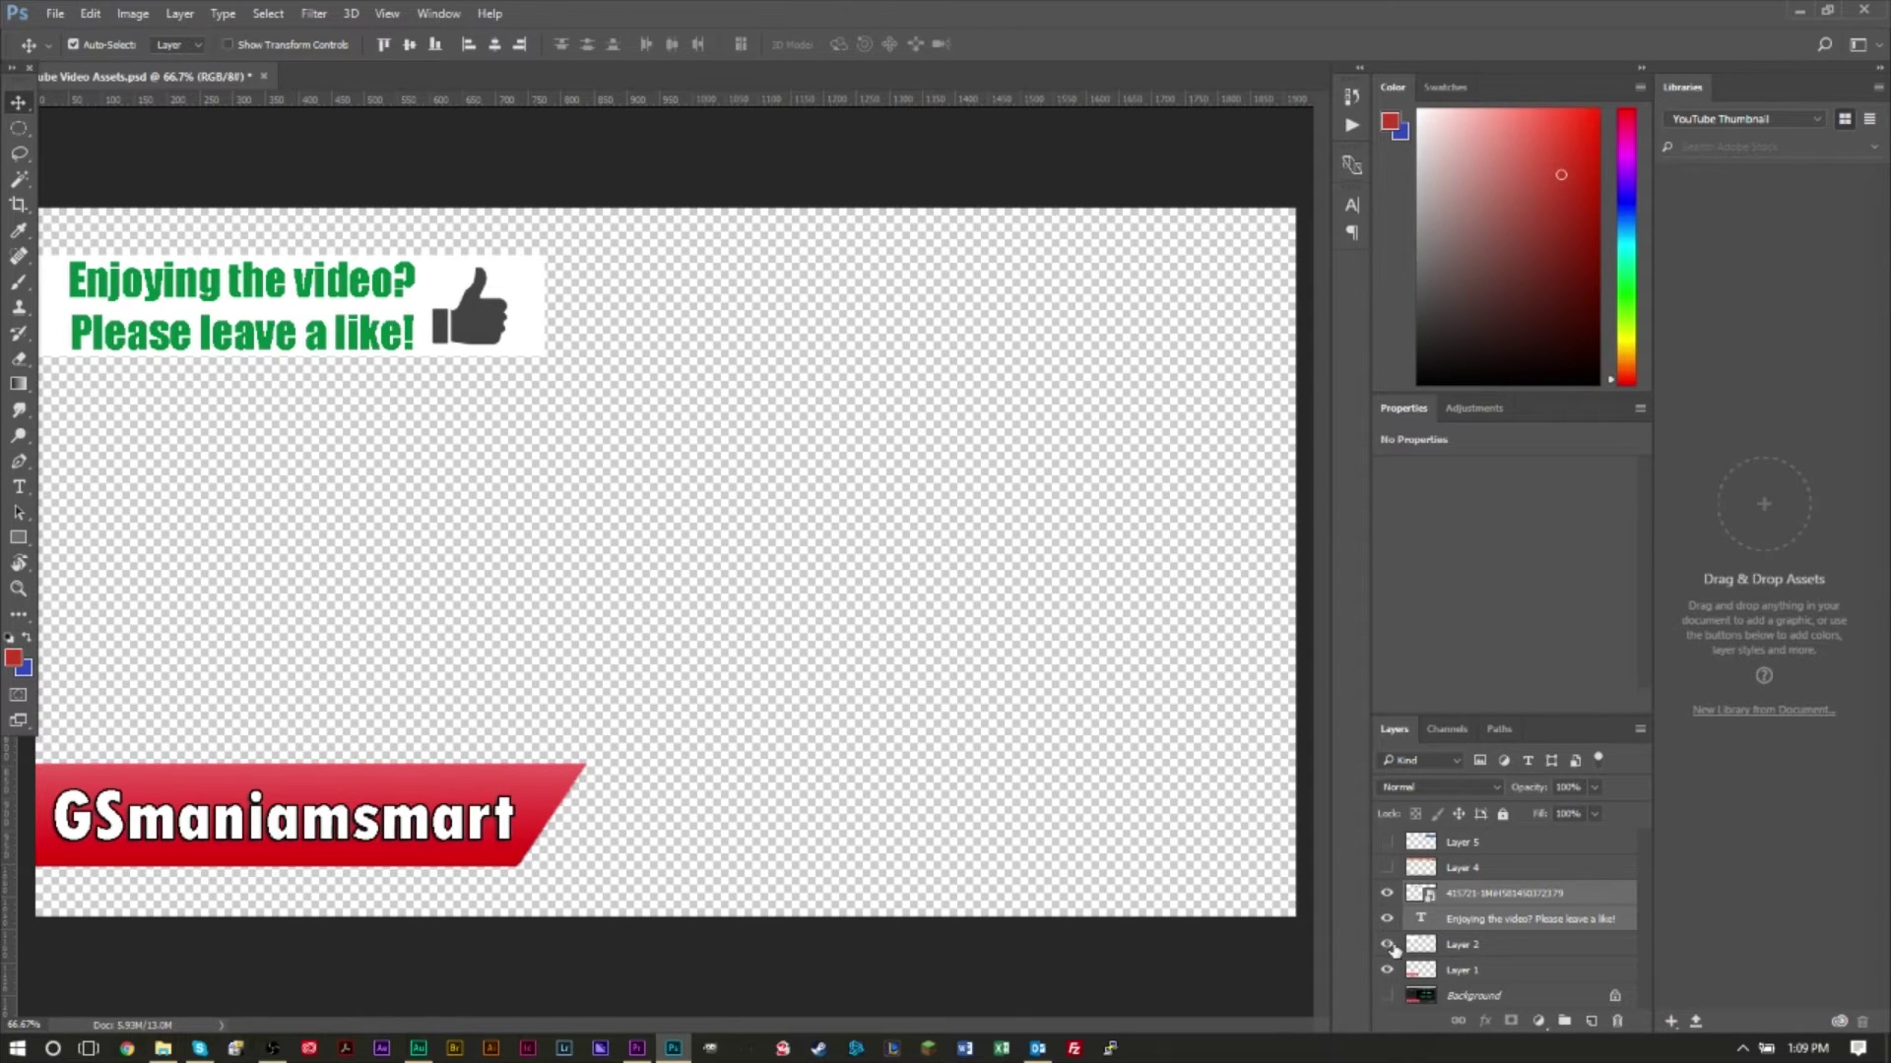
Toggle the like box's layers, then hide them along with the red GSmaniamsmart banner.
click(1386, 945)
click(1386, 919)
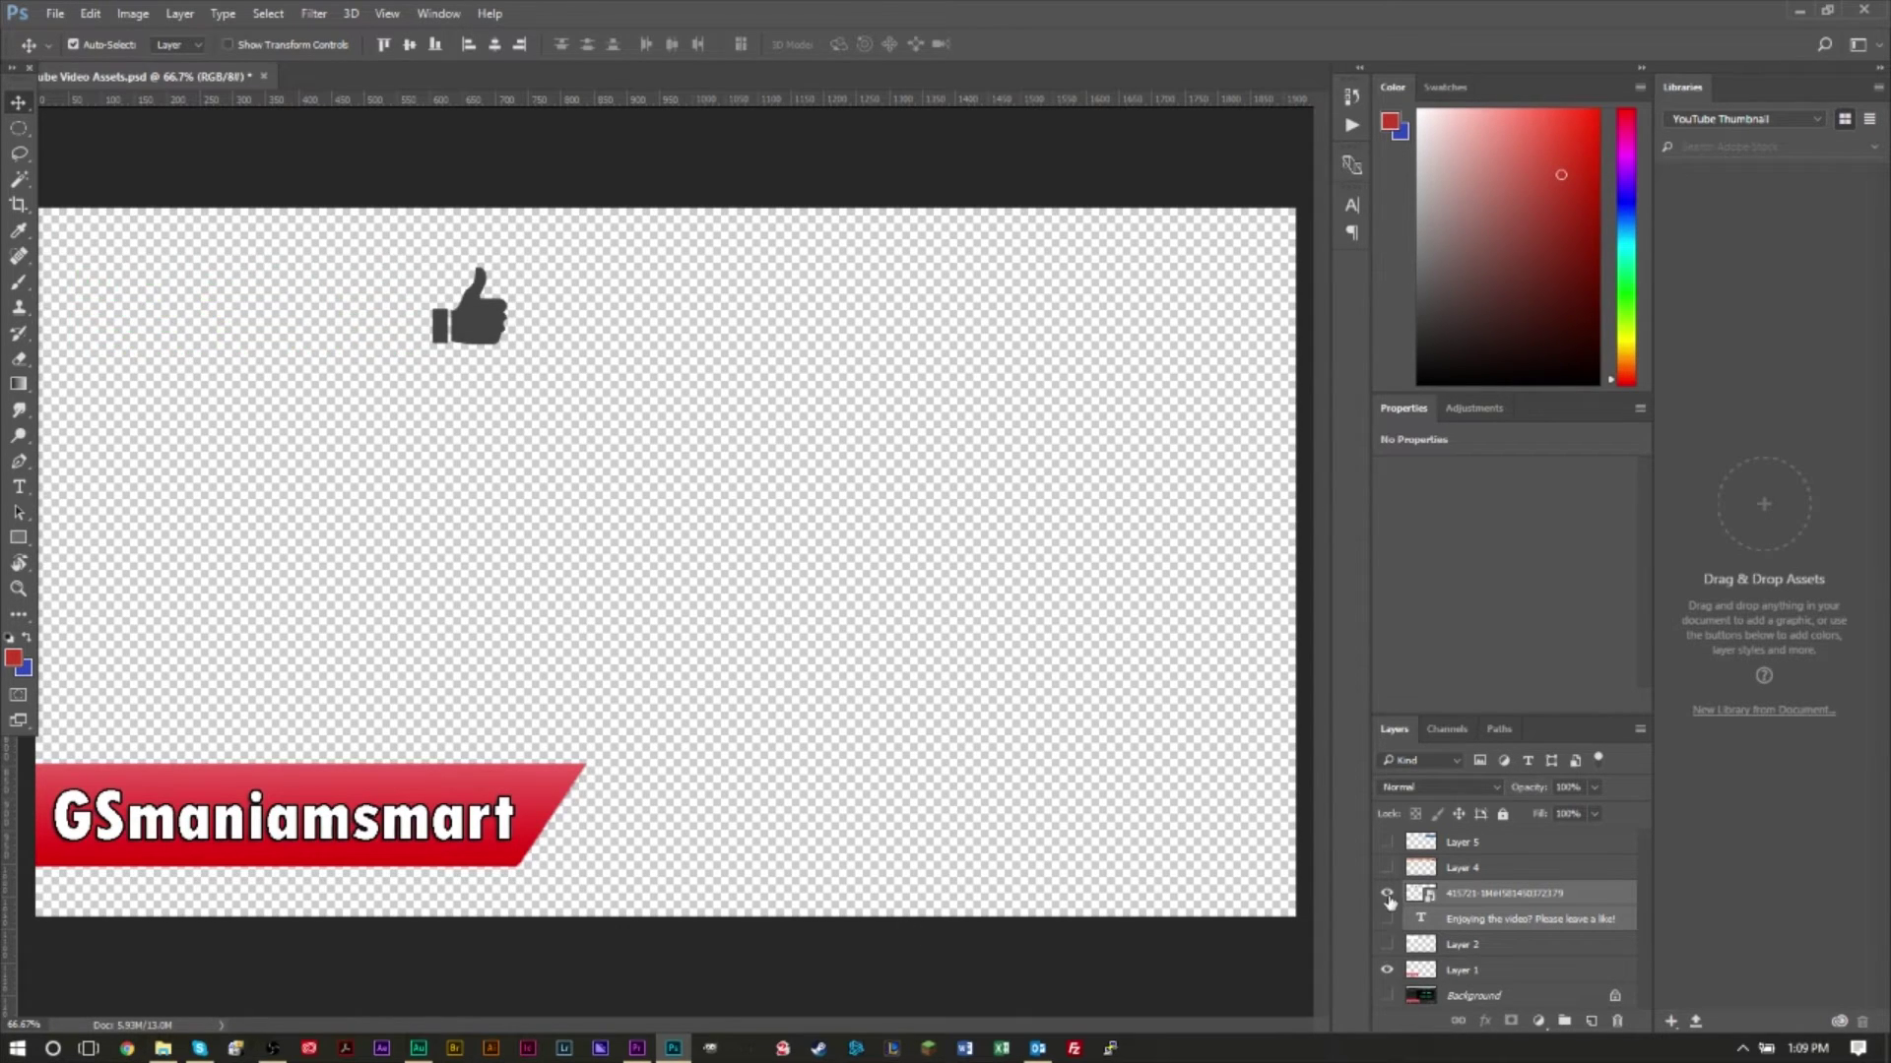
click(1387, 893)
click(1387, 894)
click(1387, 918)
click(1387, 945)
click(1387, 945)
click(1387, 918)
click(1387, 893)
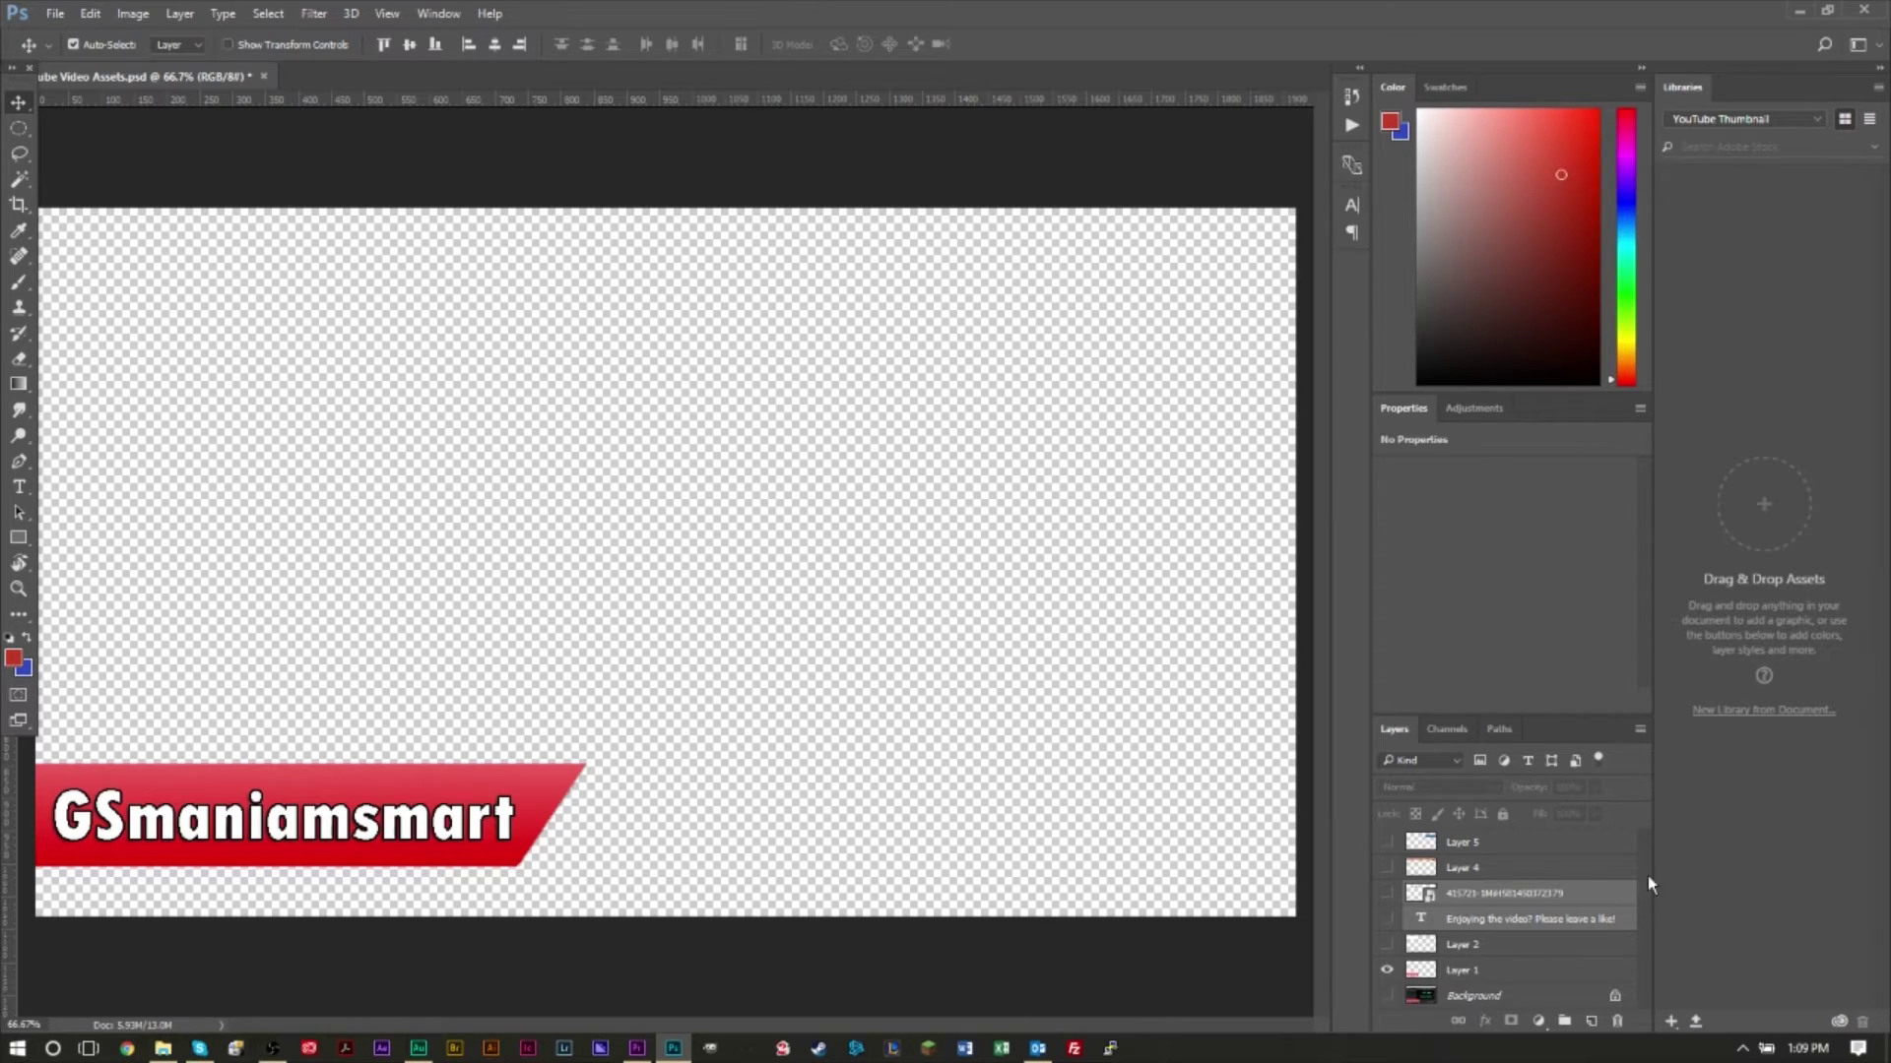
click(1386, 970)
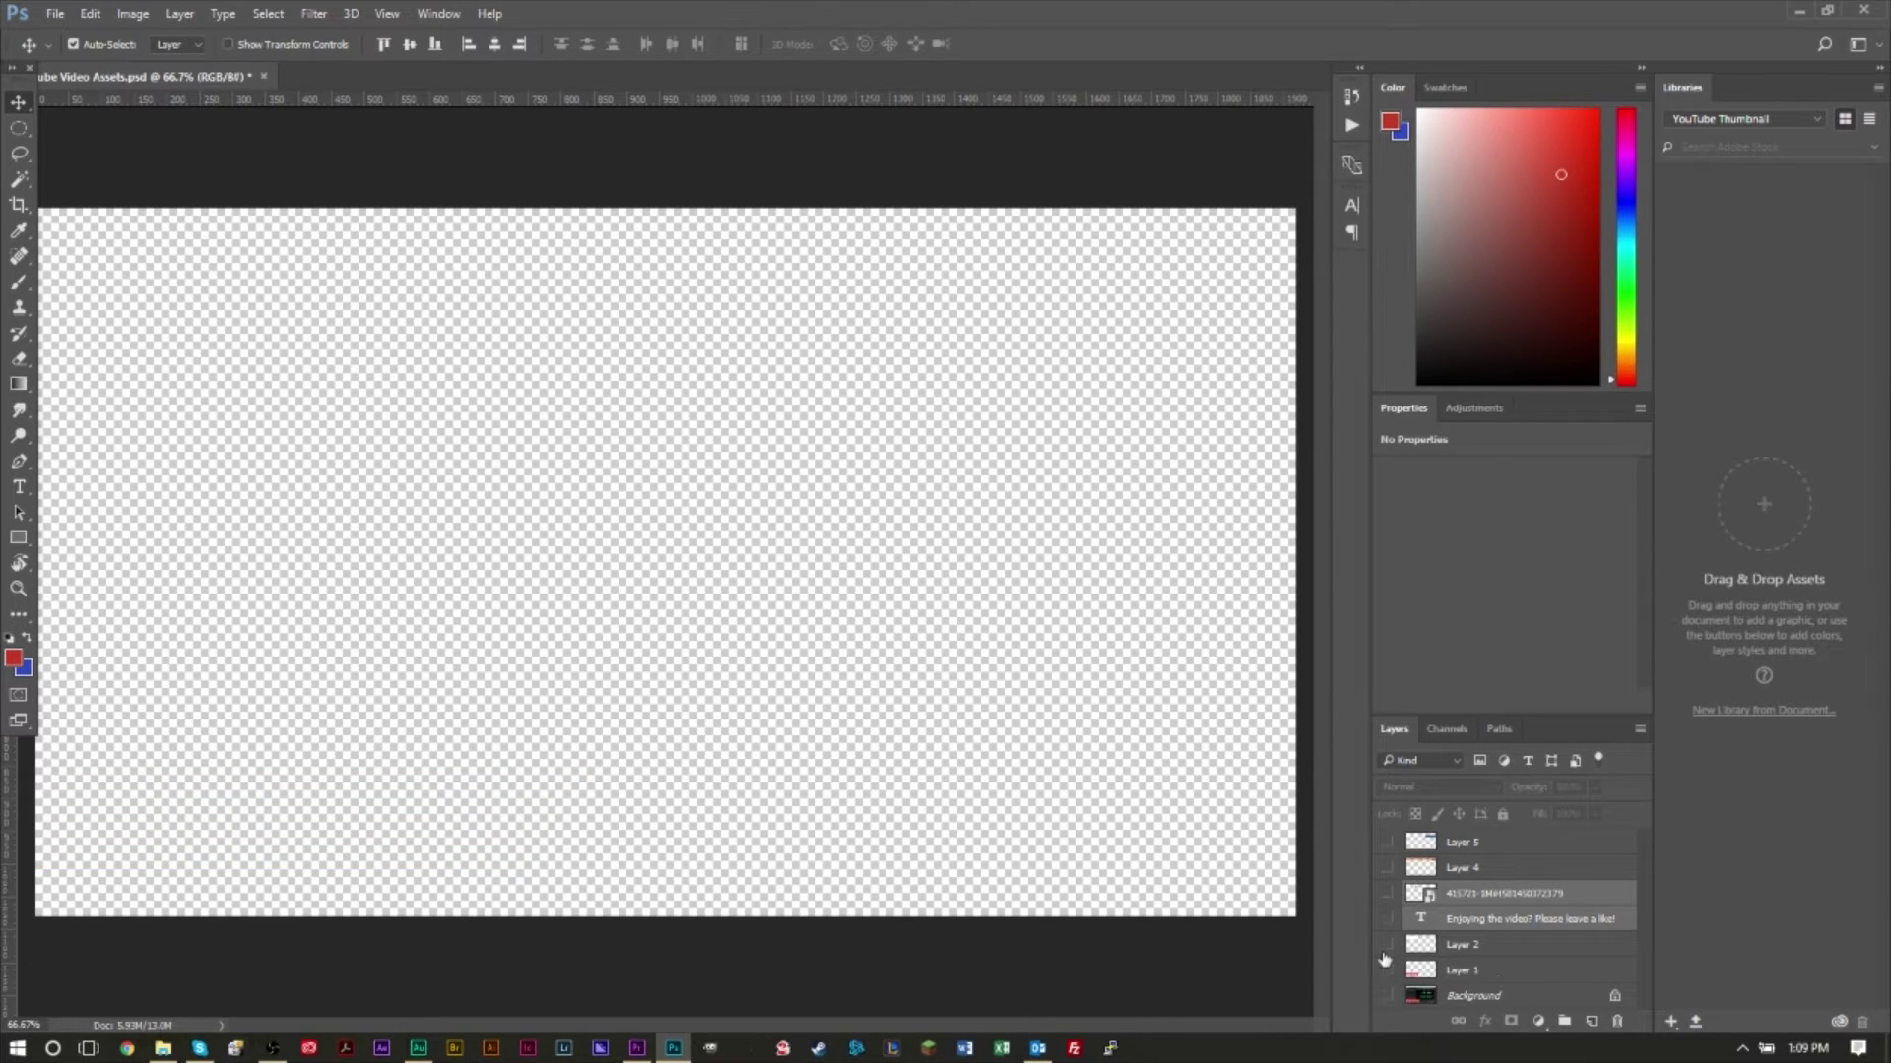
Show the thumbs-up, text and white box layers again and select Layer 2.
click(1386, 894)
click(1386, 893)
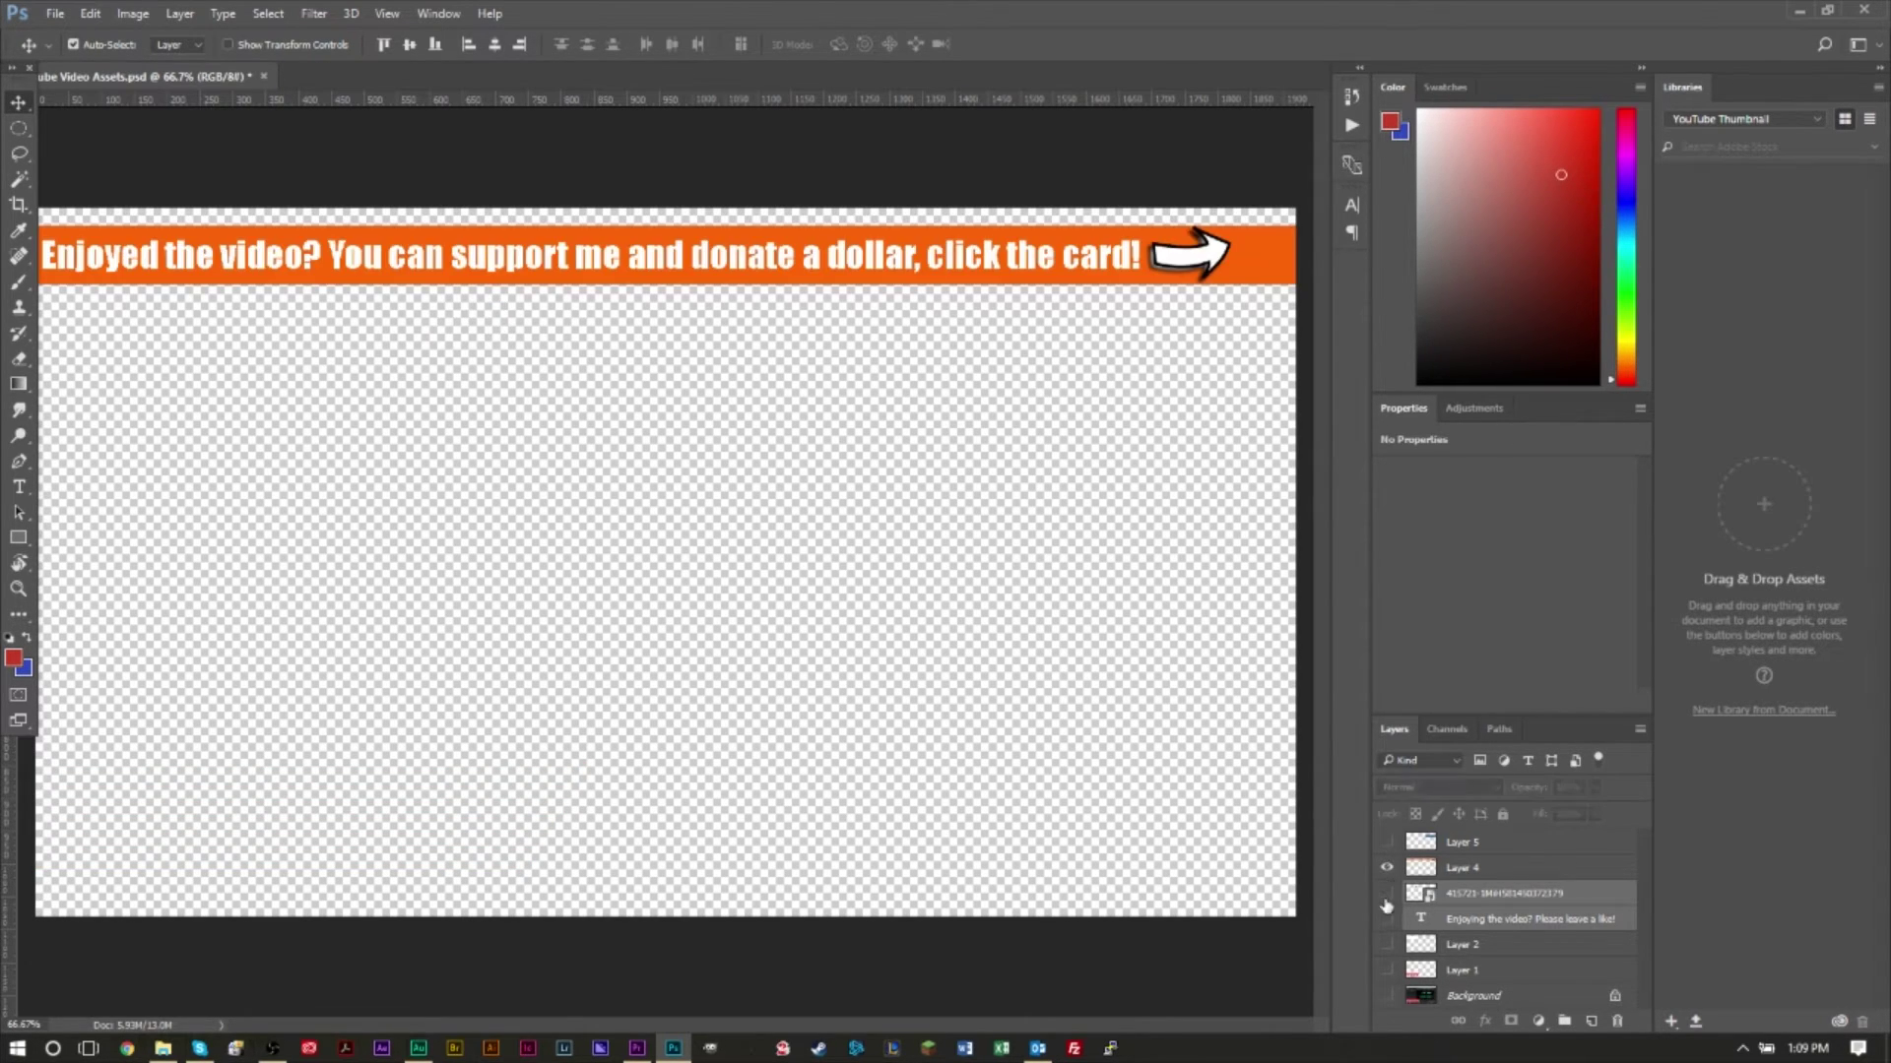
drag(1386, 894, 1386, 945)
click(1425, 943)
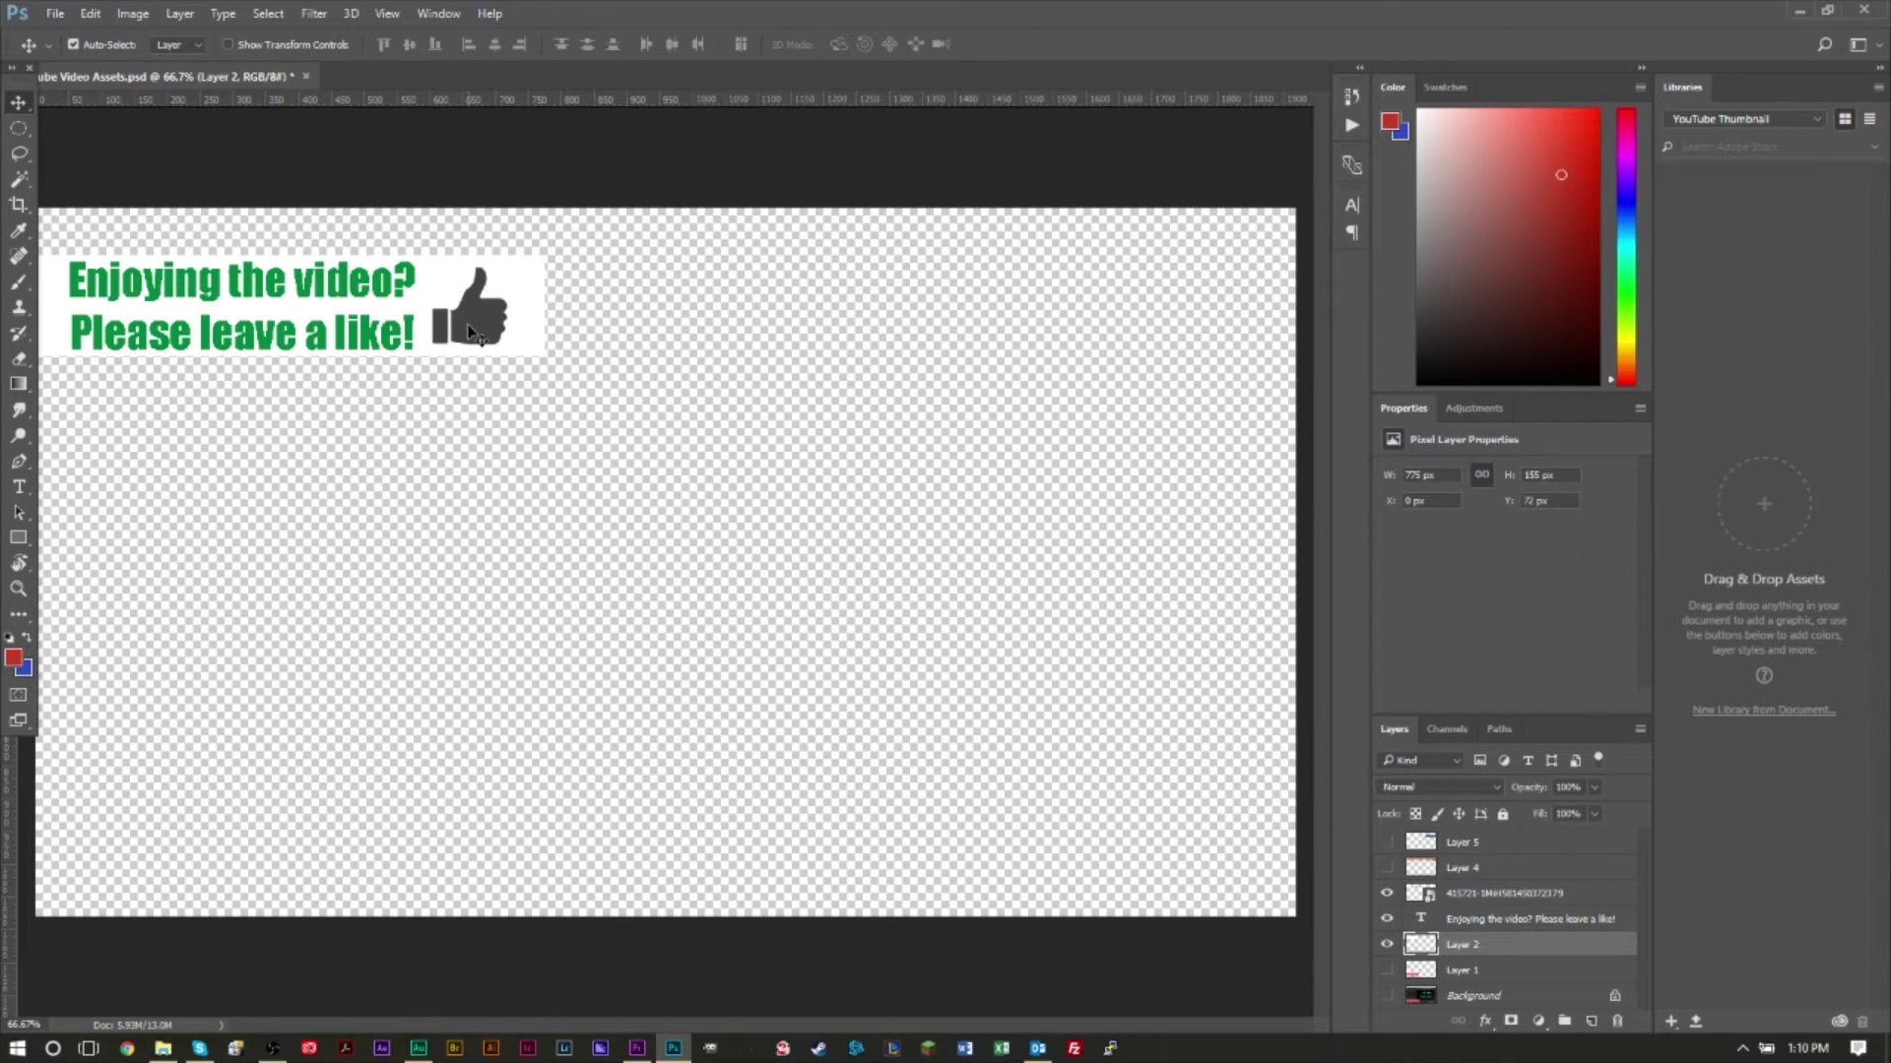
Select the text, thumbs-up and Layer 2 white box layers together.
click(1487, 921)
click(1478, 899)
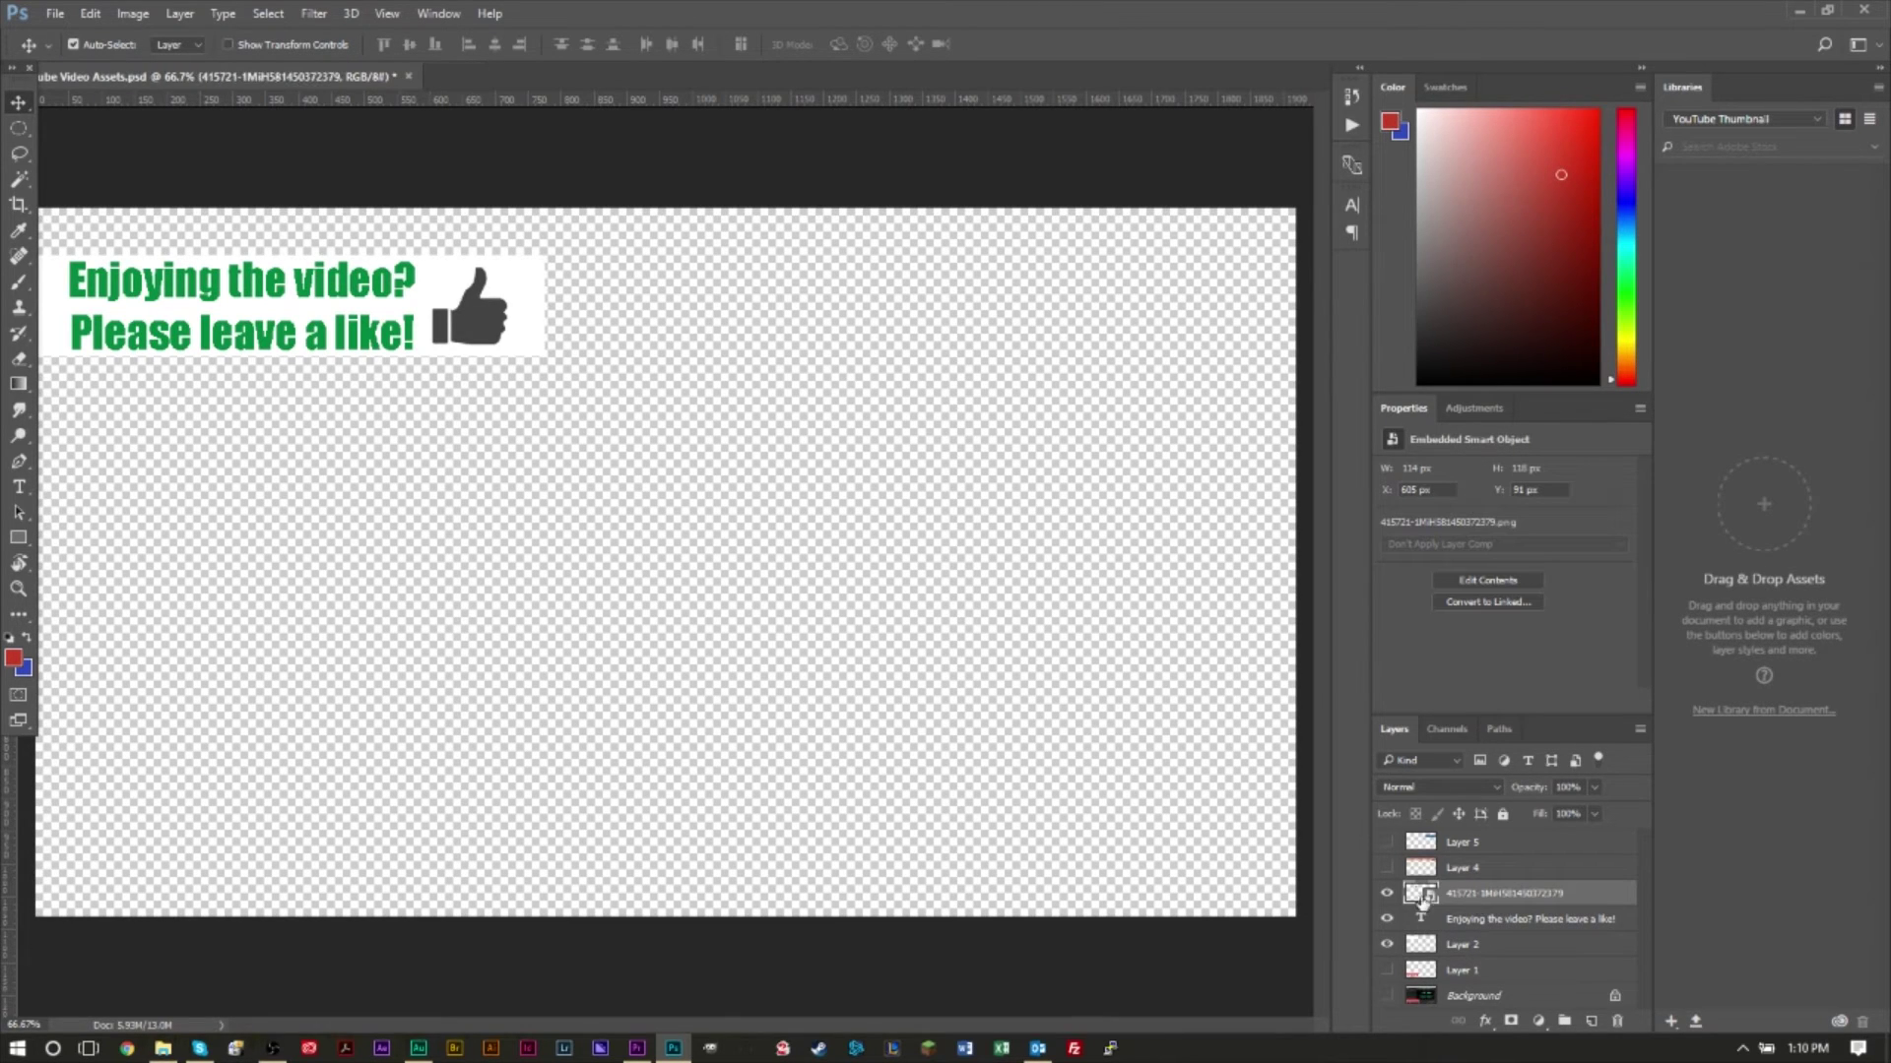
click(1482, 945)
click(1483, 922)
click(1483, 896)
click(1385, 893)
click(1386, 894)
Hide the like-box layers and close YouTube Video Assets.psd without saving.
click(1385, 945)
click(1477, 918)
click(1386, 893)
click(1386, 919)
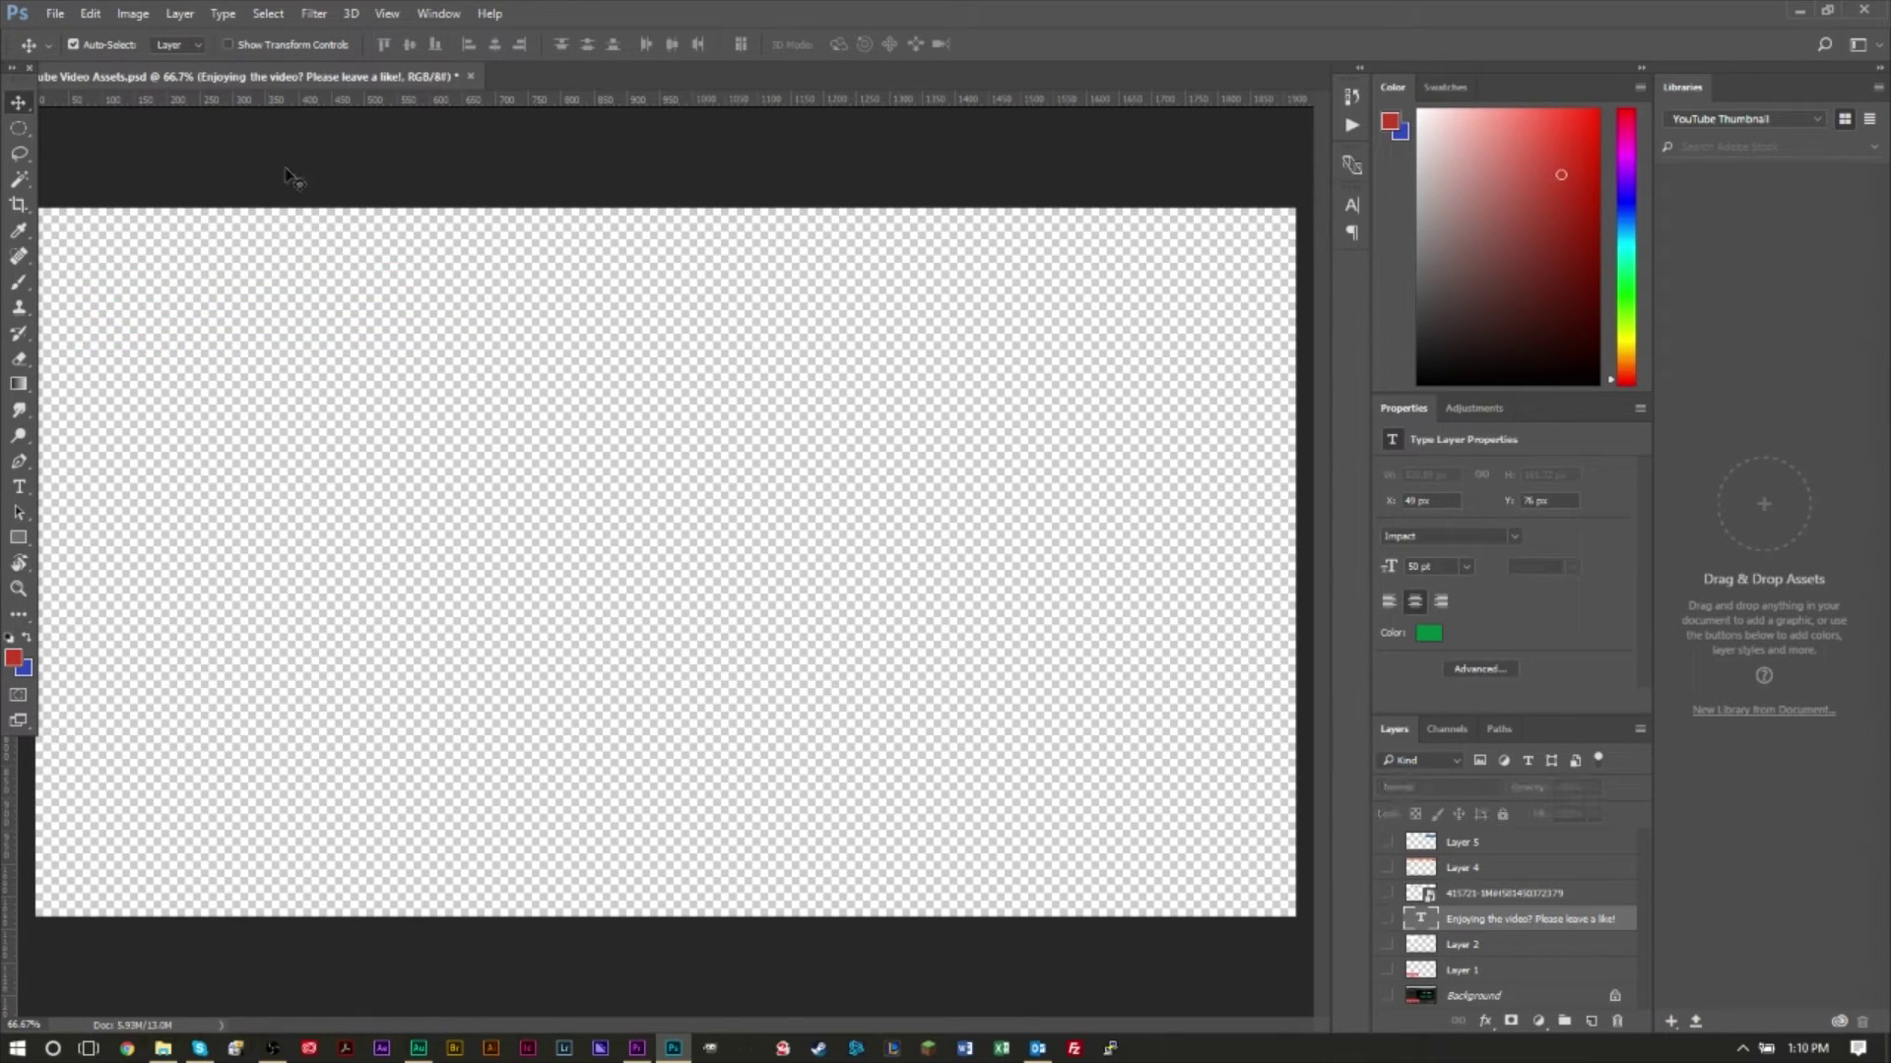
click(472, 76)
click(948, 398)
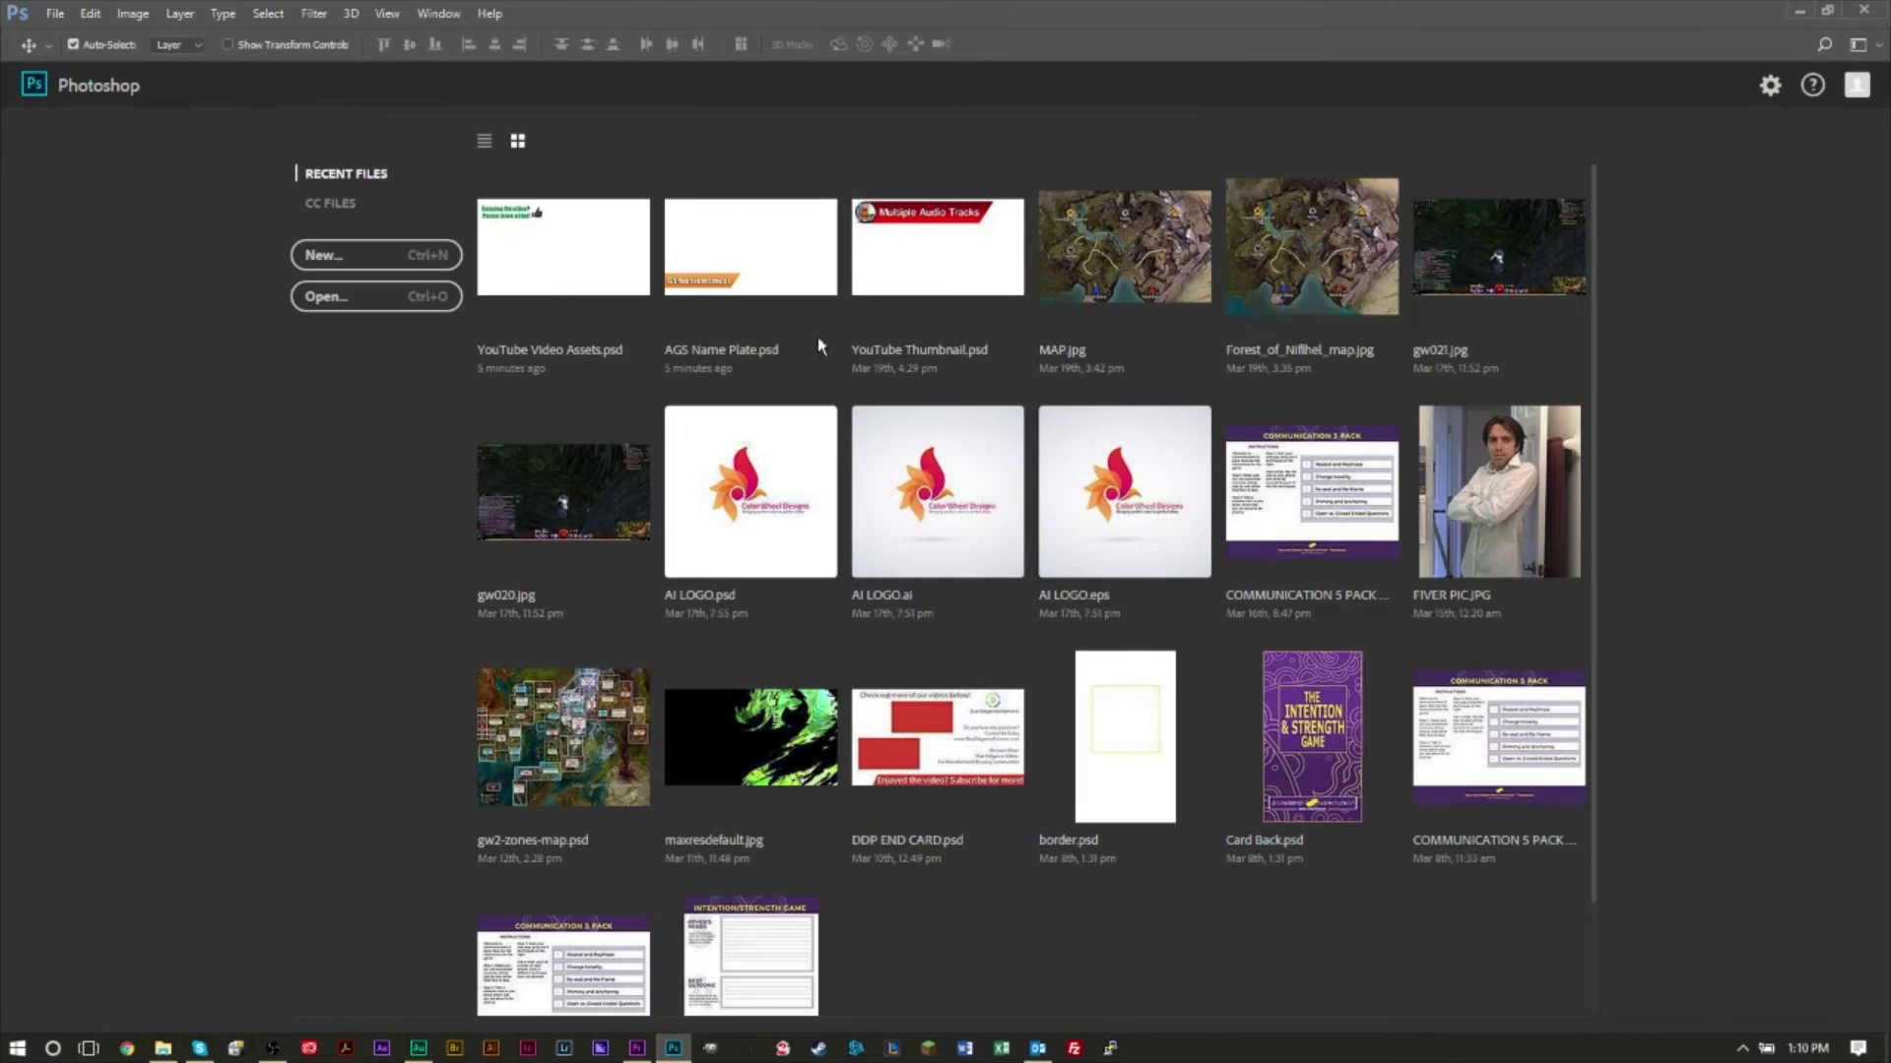
Create a new 1920 × 1080 px, 72 ppi document from the Clipboard preset.
click(63, 18)
click(71, 35)
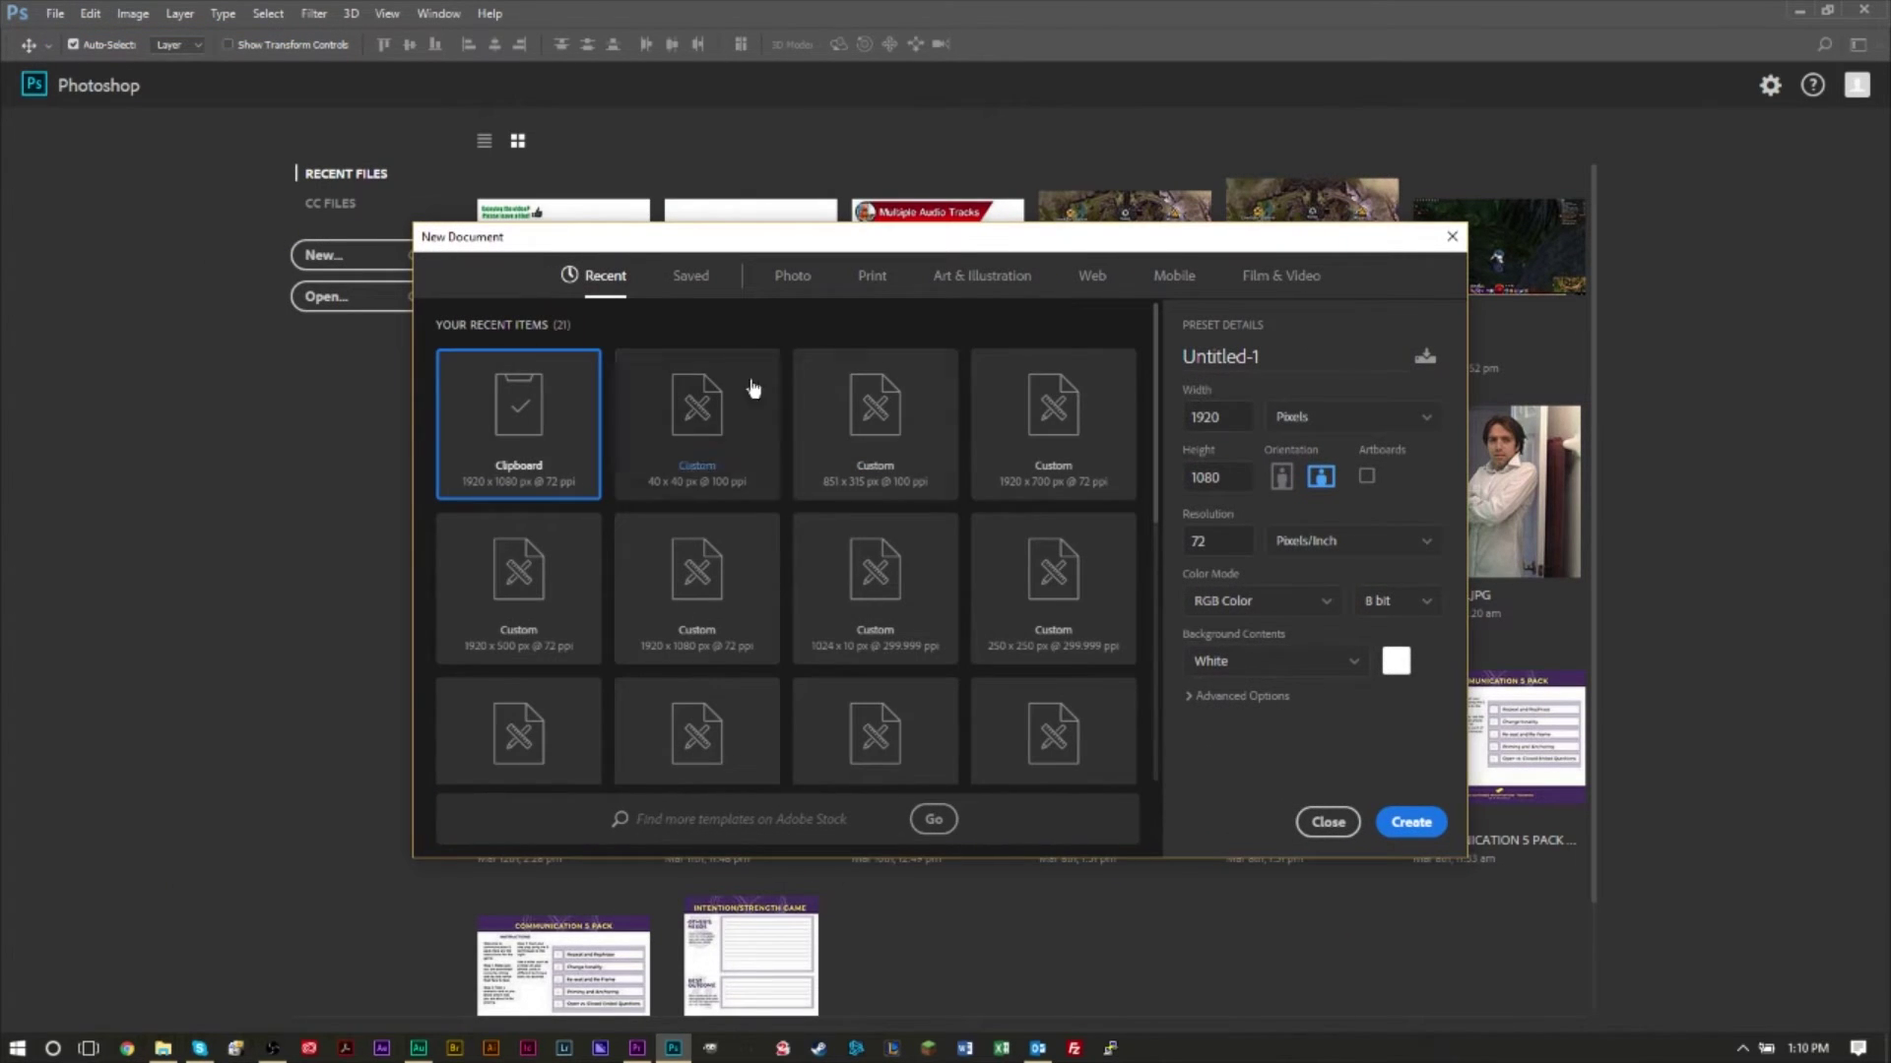
click(1418, 825)
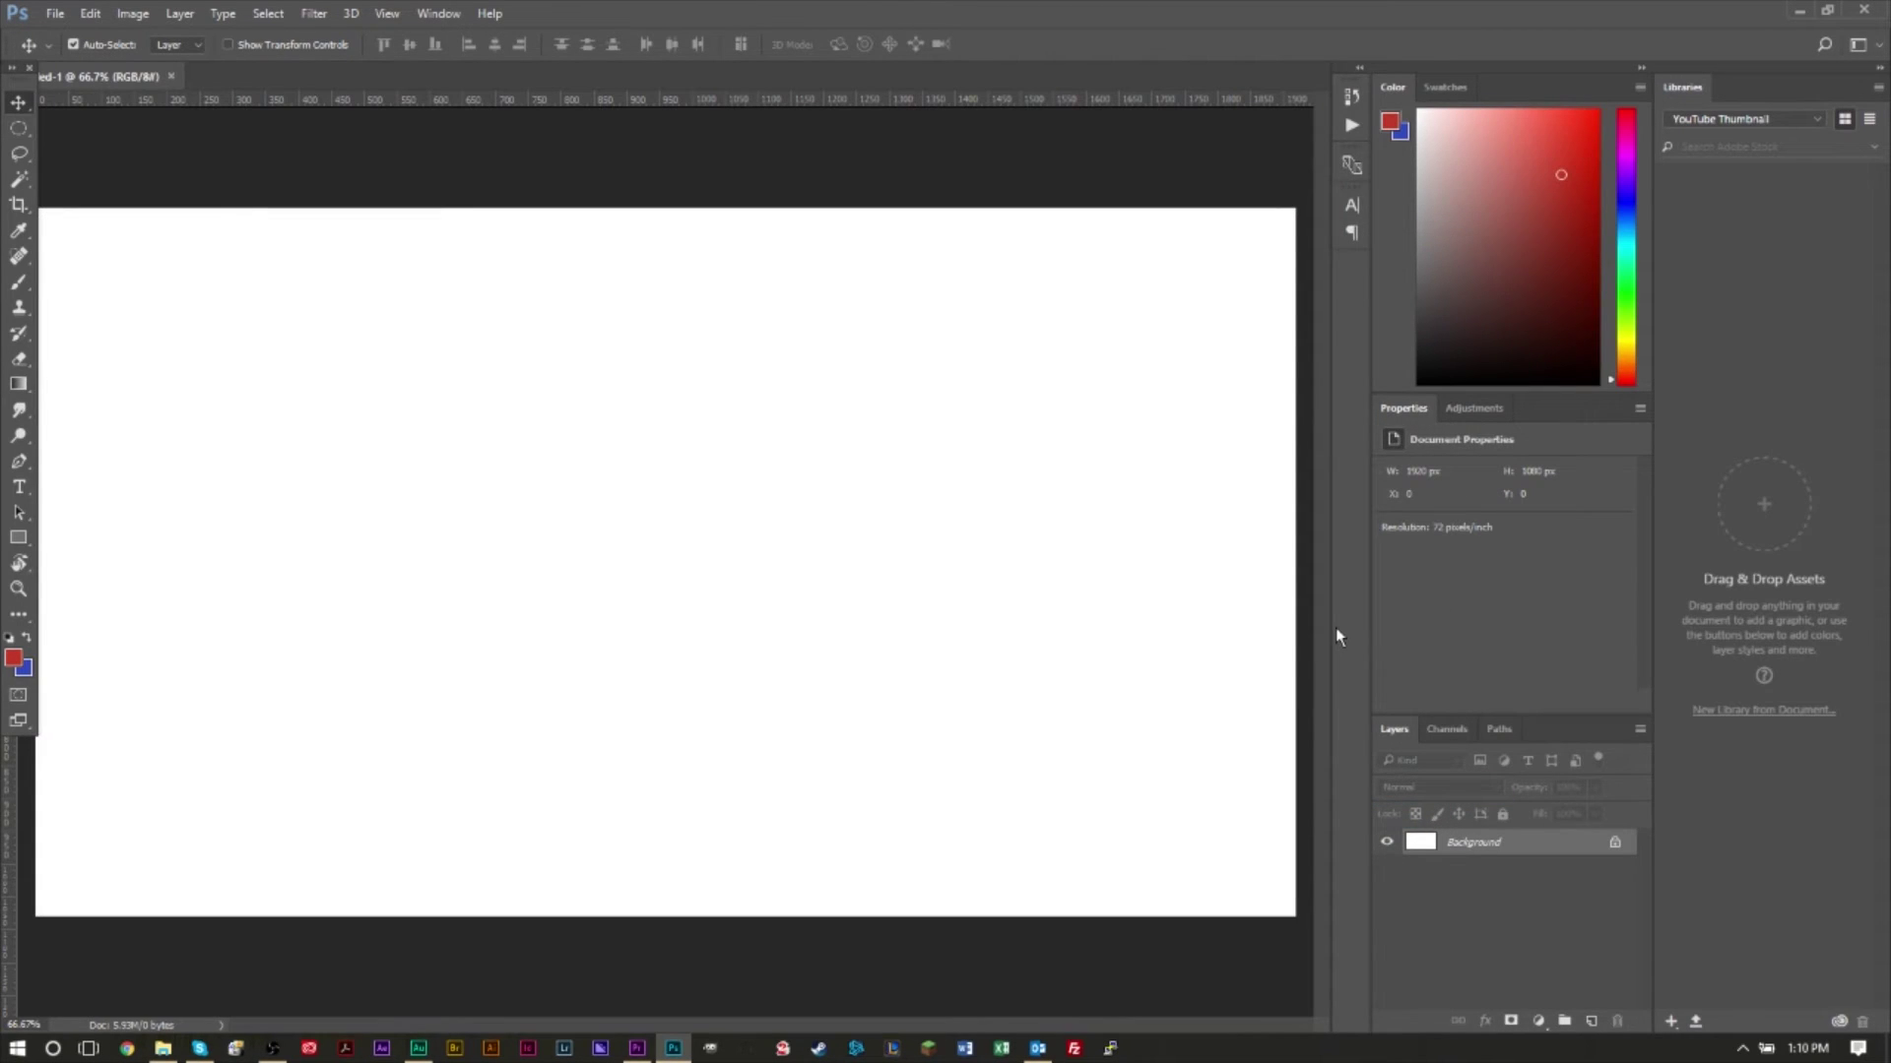
key(ctrl+v)
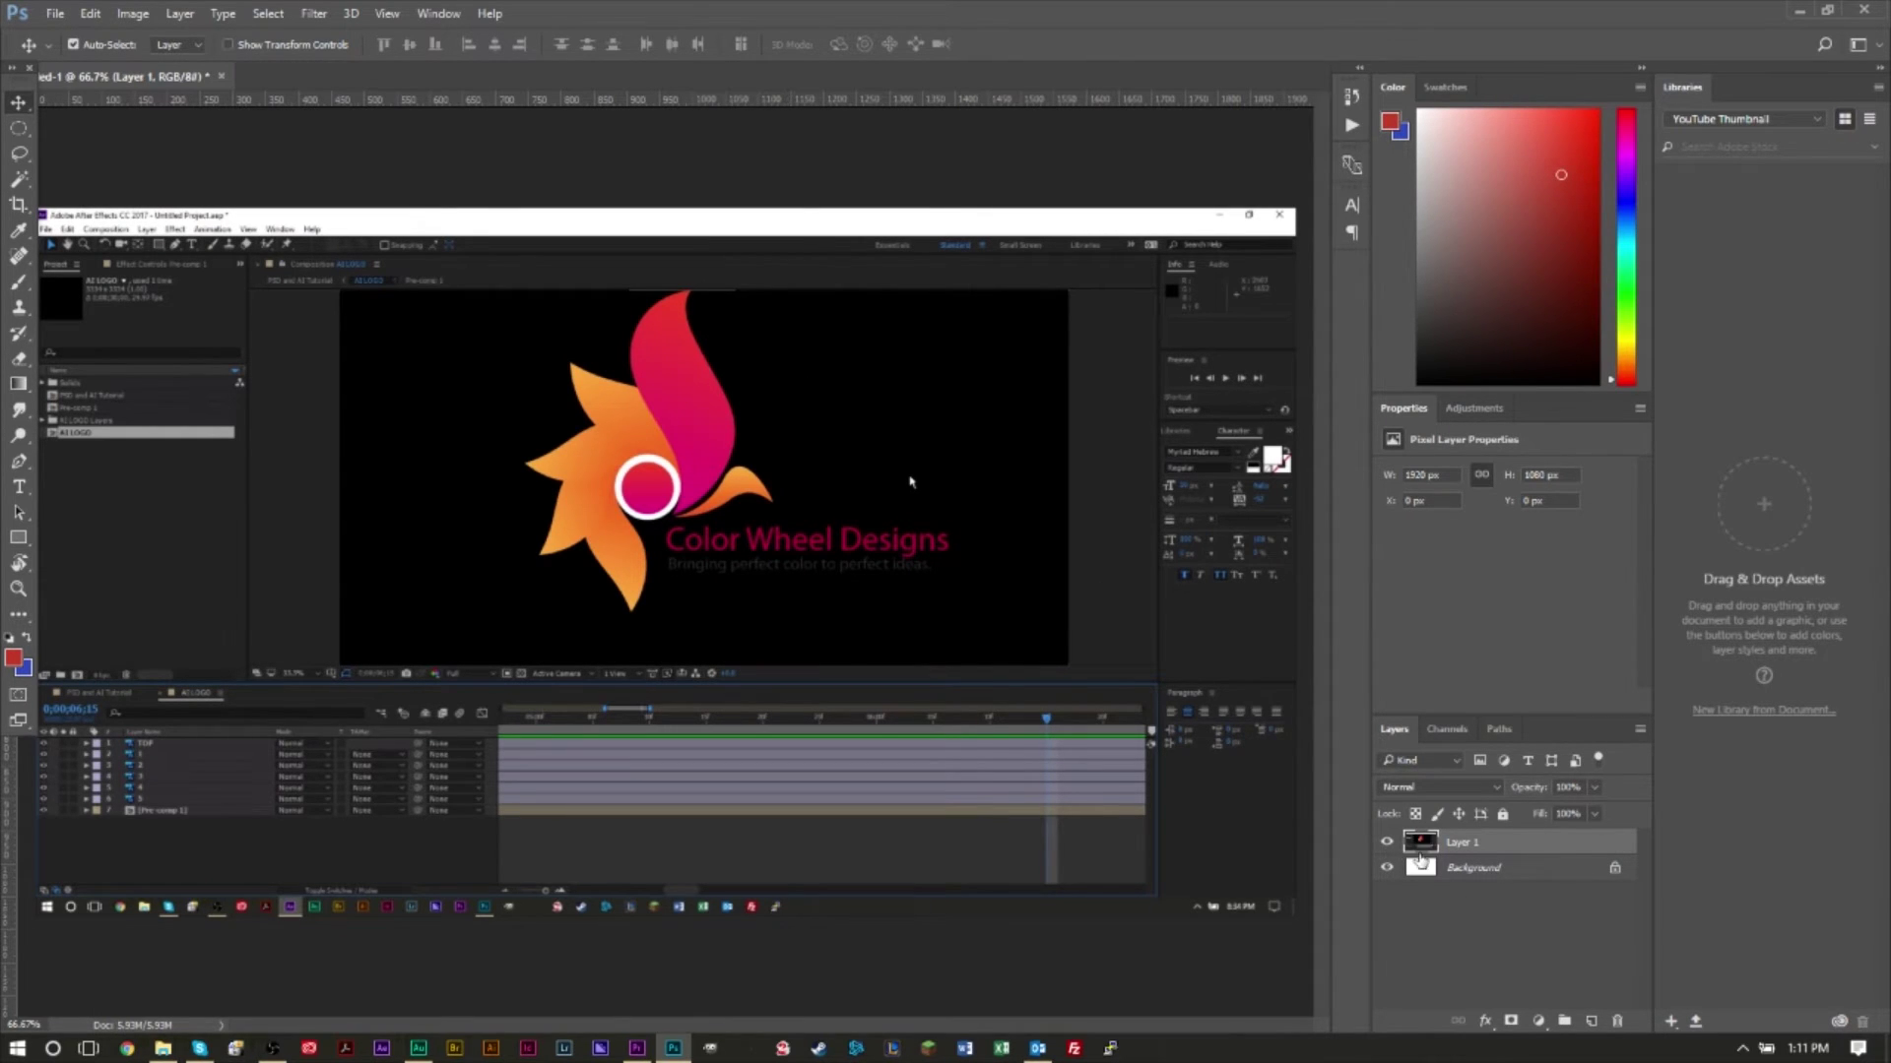
click(1386, 844)
click(1385, 844)
click(1387, 871)
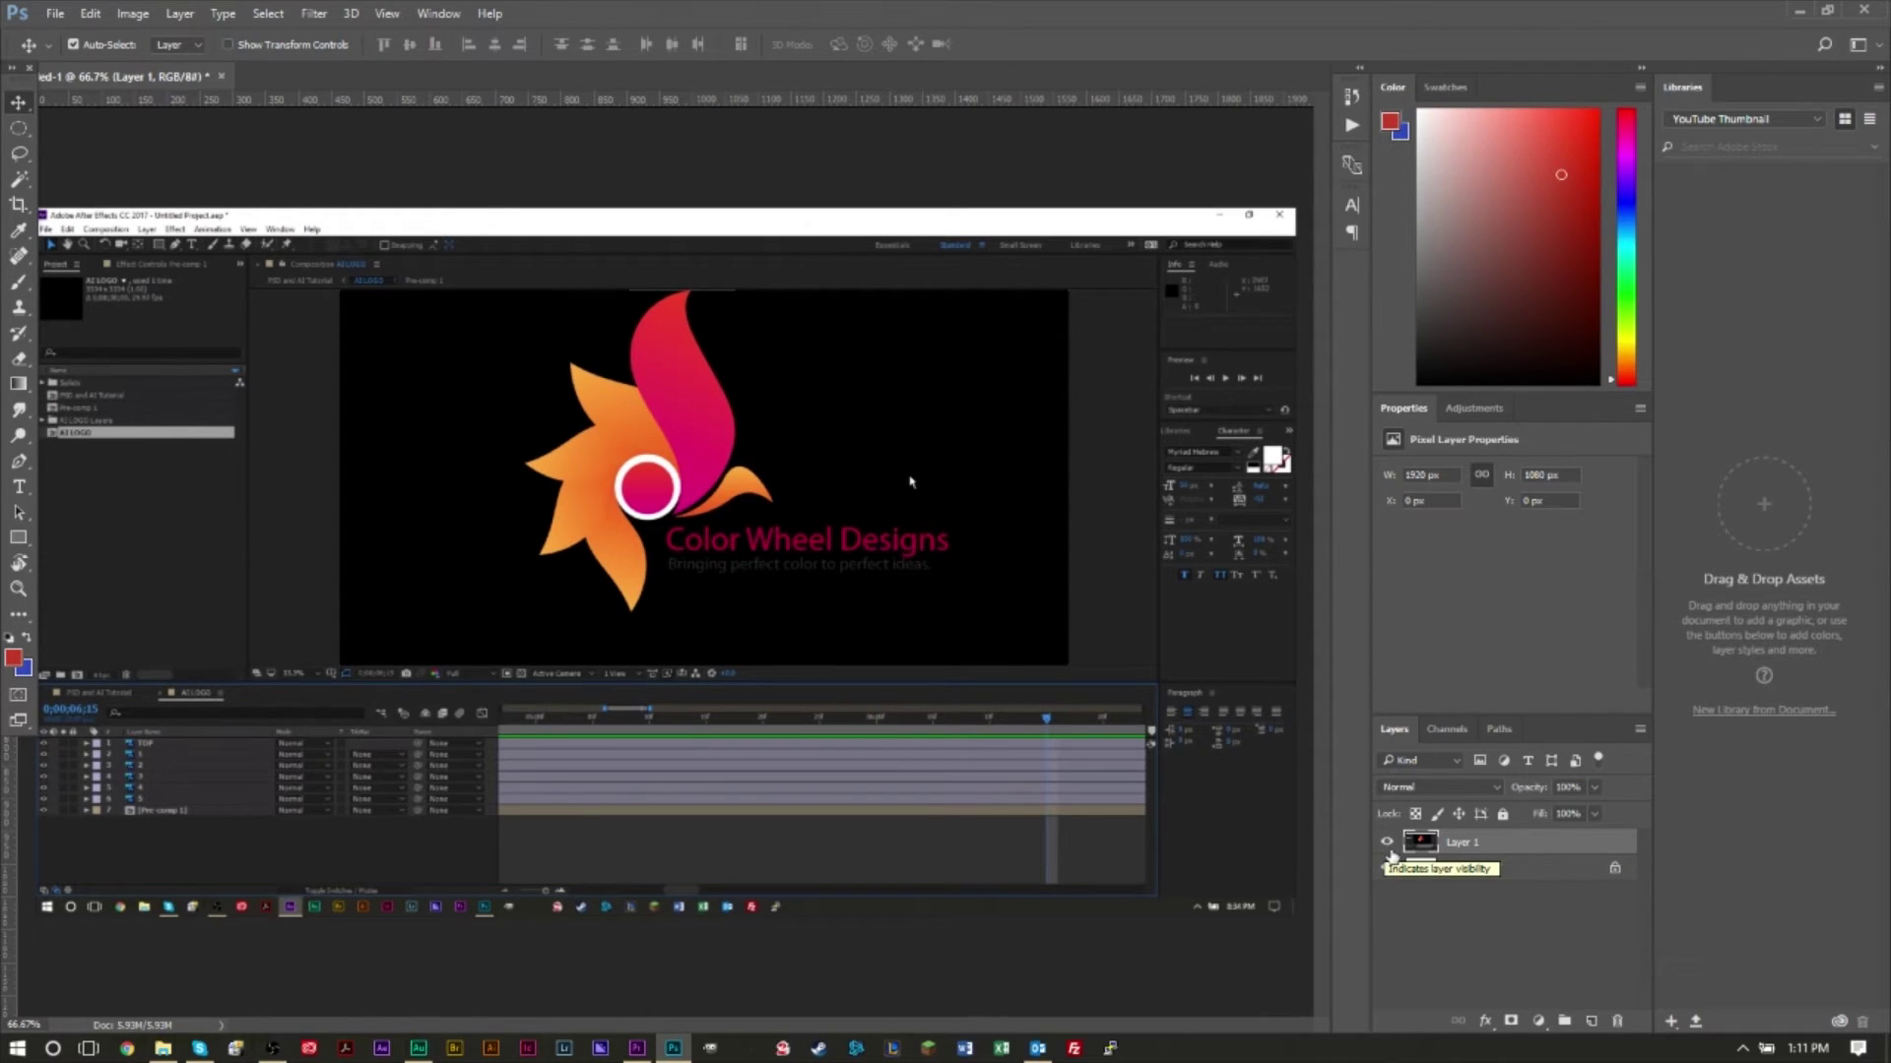
click(1388, 845)
click(1394, 870)
click(1388, 870)
click(1388, 845)
scroll(900, 767, down, 3)
scroll(914, 779, up, 1)
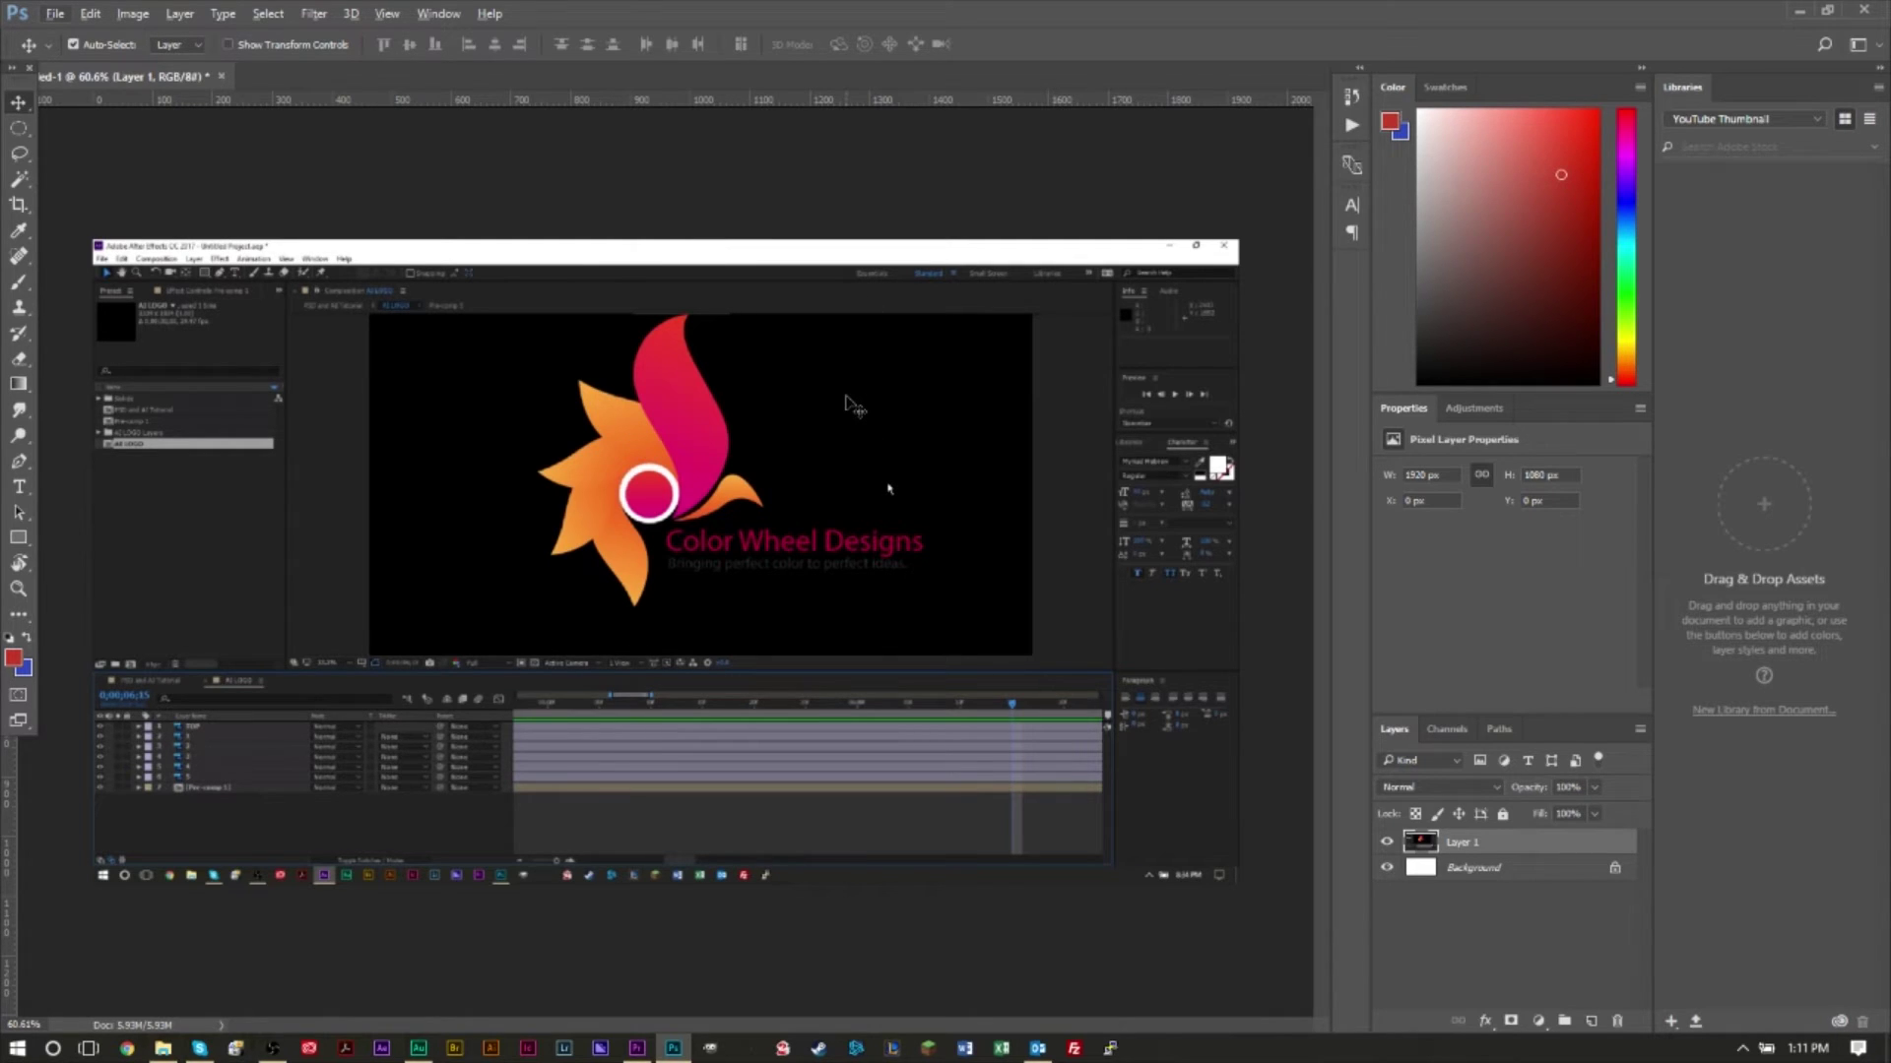
Draw a wide rectangular marquee over the screenshot's top-left area with the Rectangular Marquee Tool.
click(21, 161)
click(18, 128)
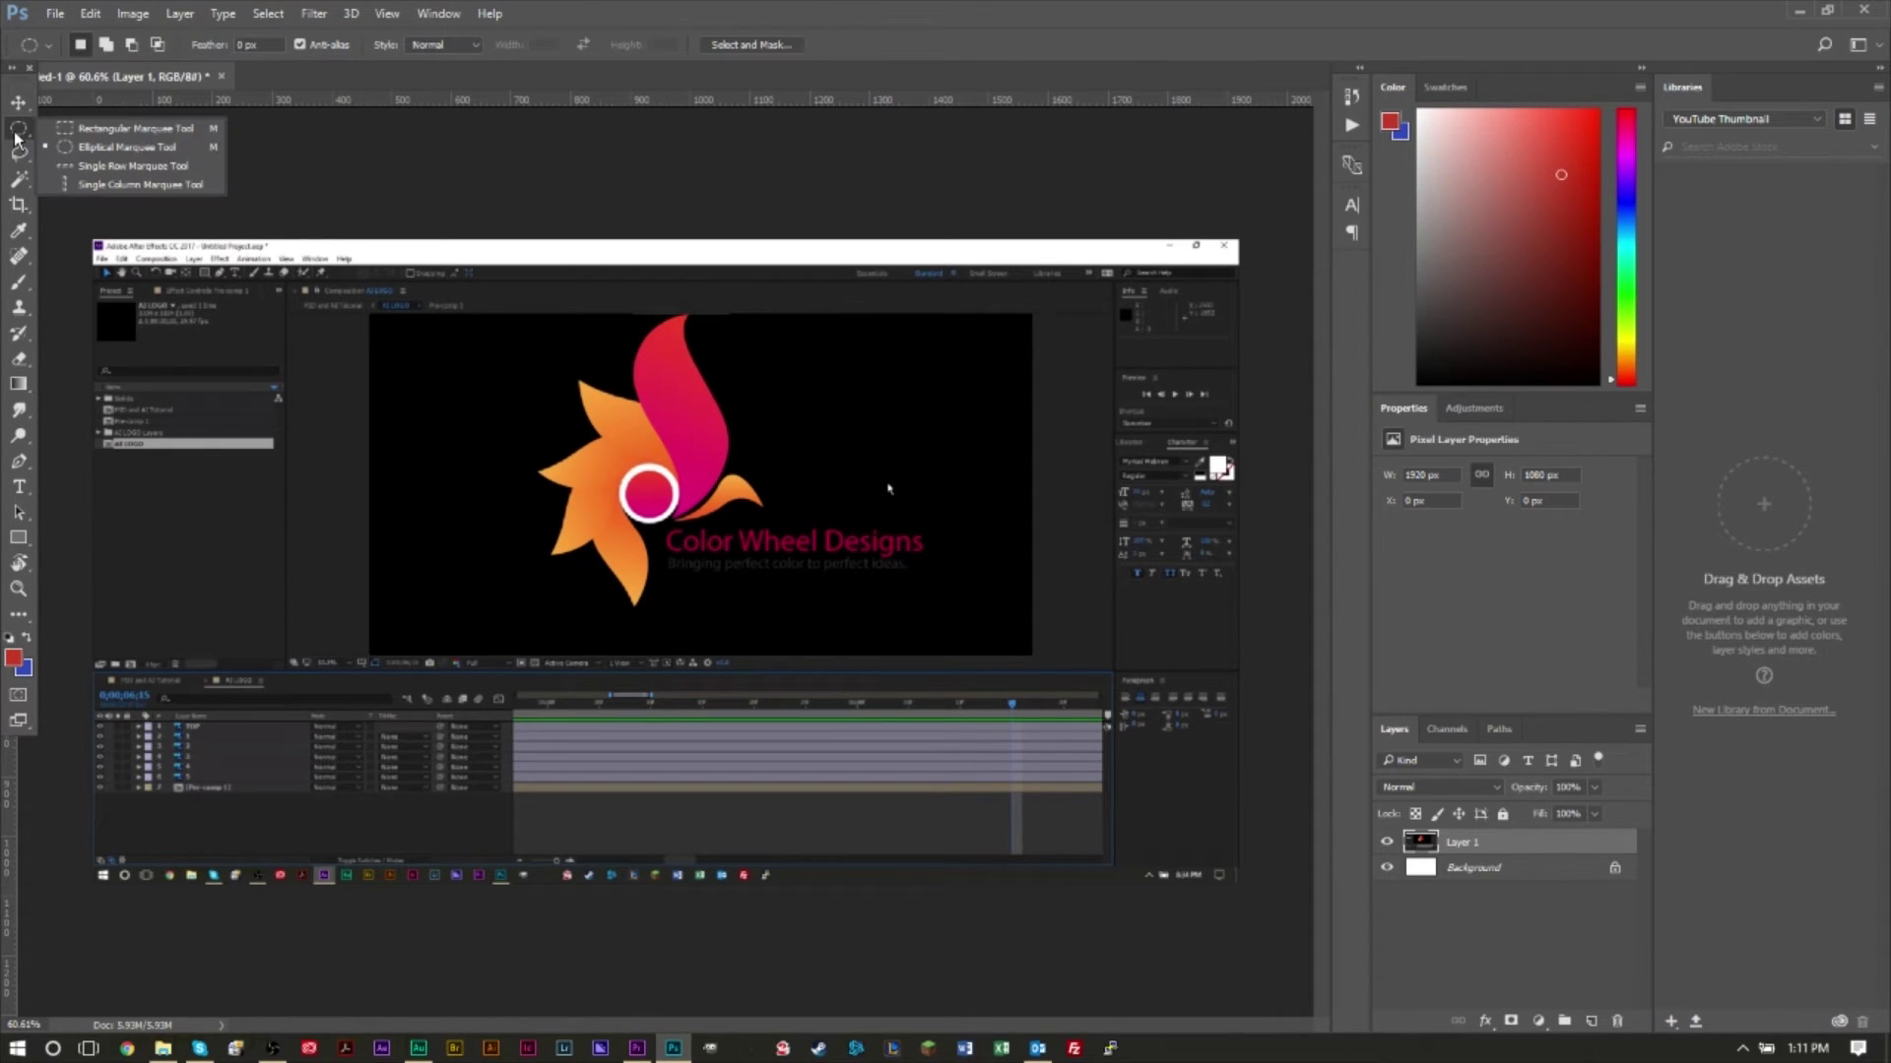
click(82, 129)
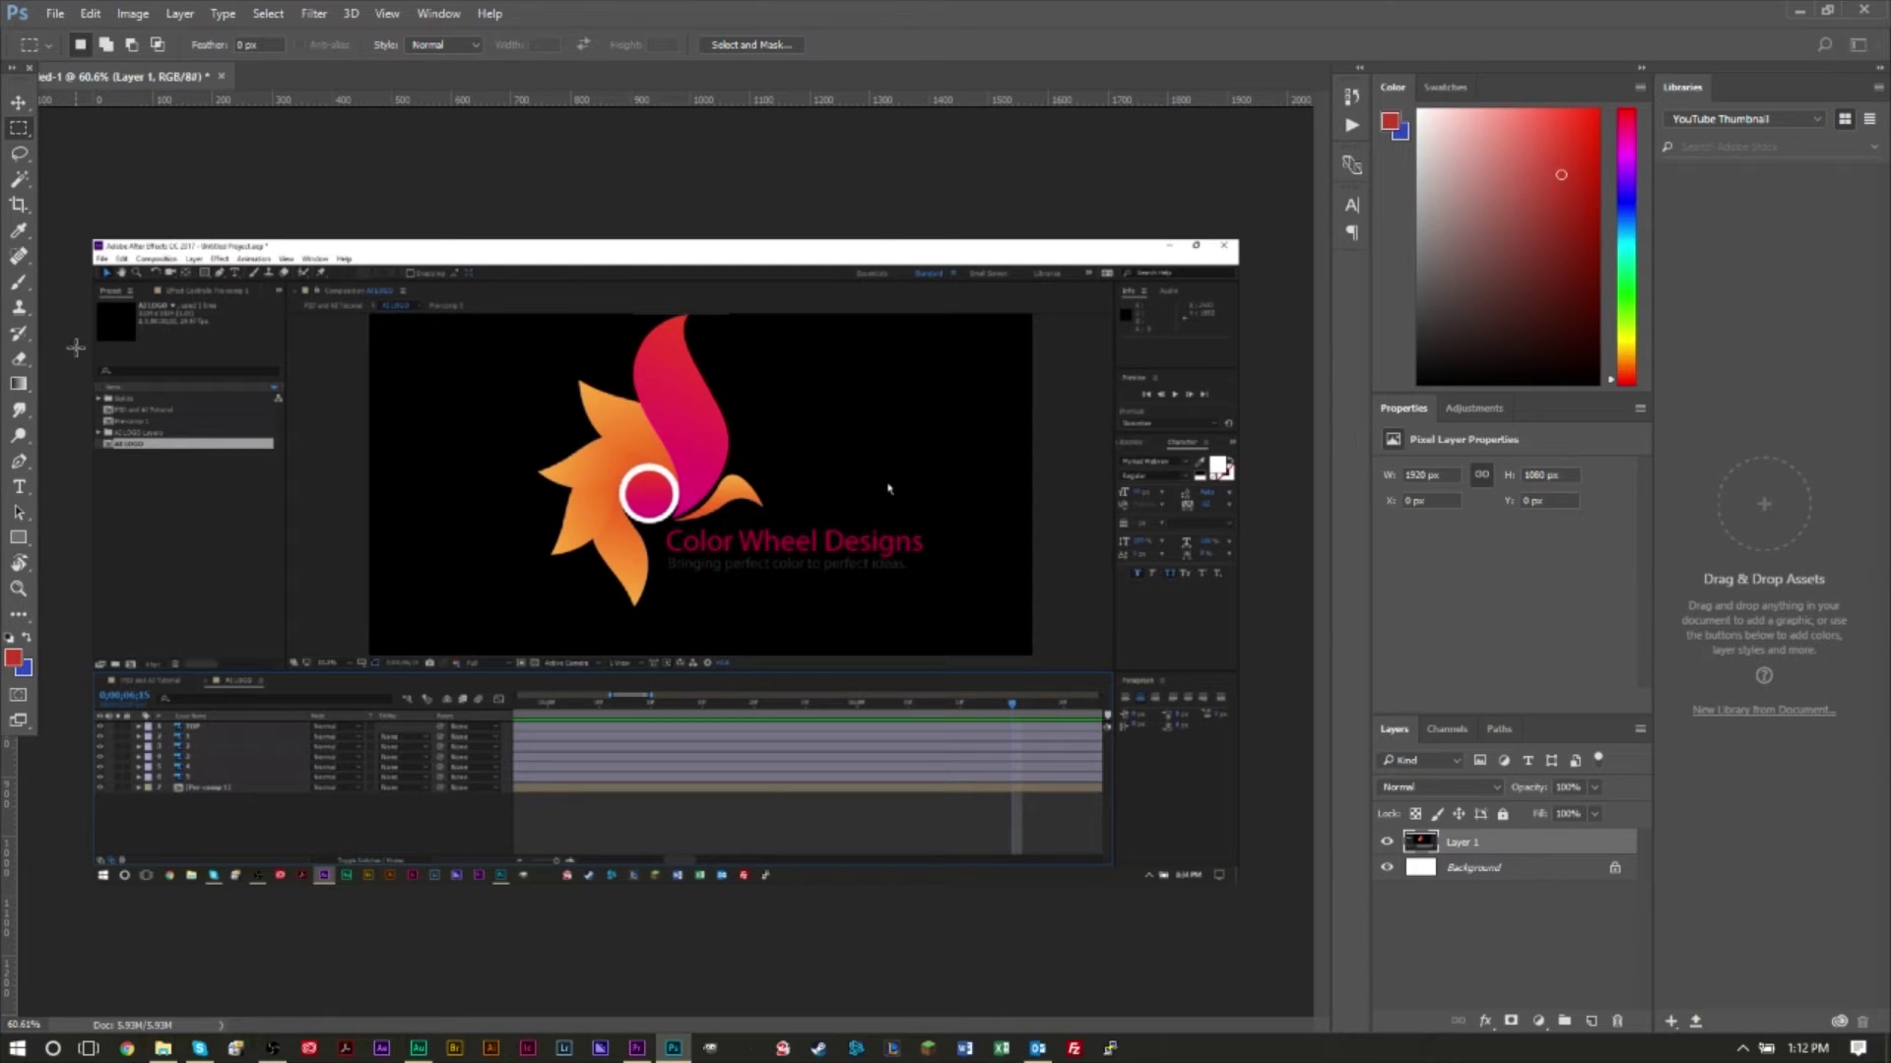
drag(94, 307, 477, 382)
key(alt)
scroll(84, 308, up, 3)
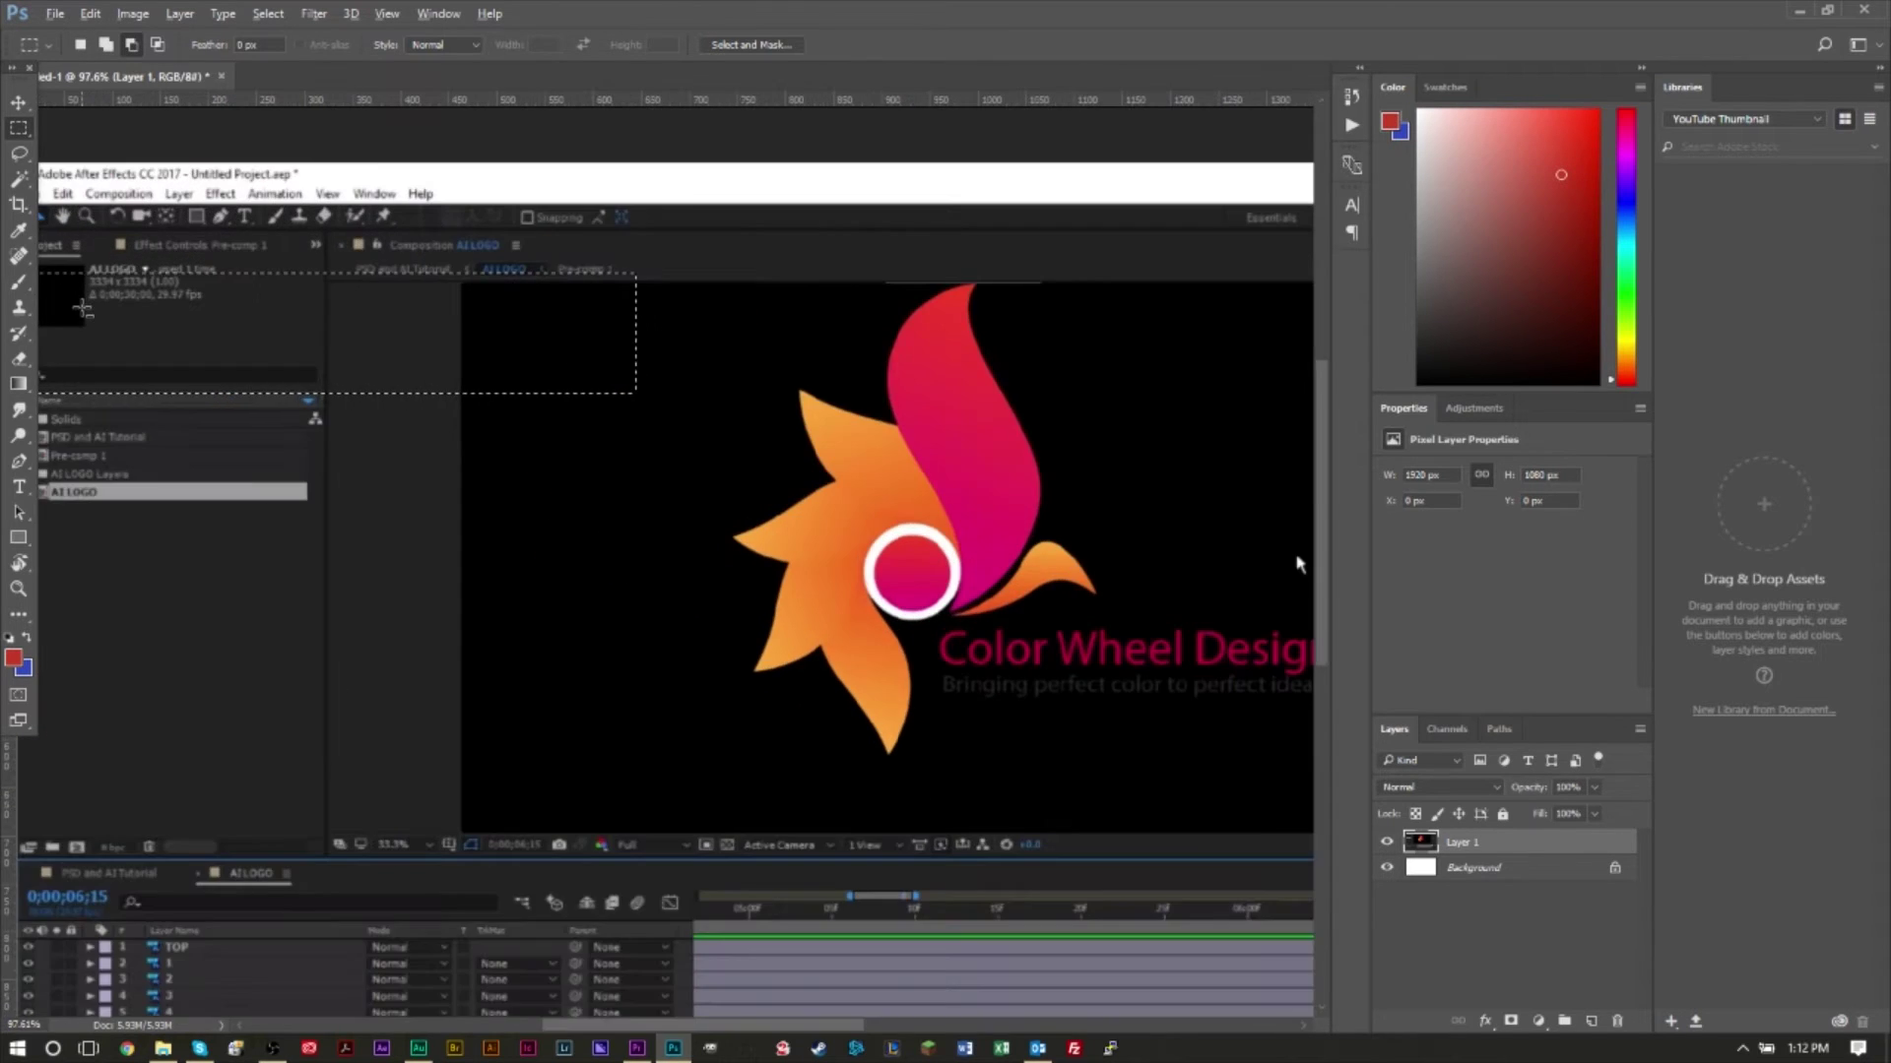
scroll(83, 308, down, 3)
scroll(79, 325, up, 2)
scroll(72, 350, up, 2)
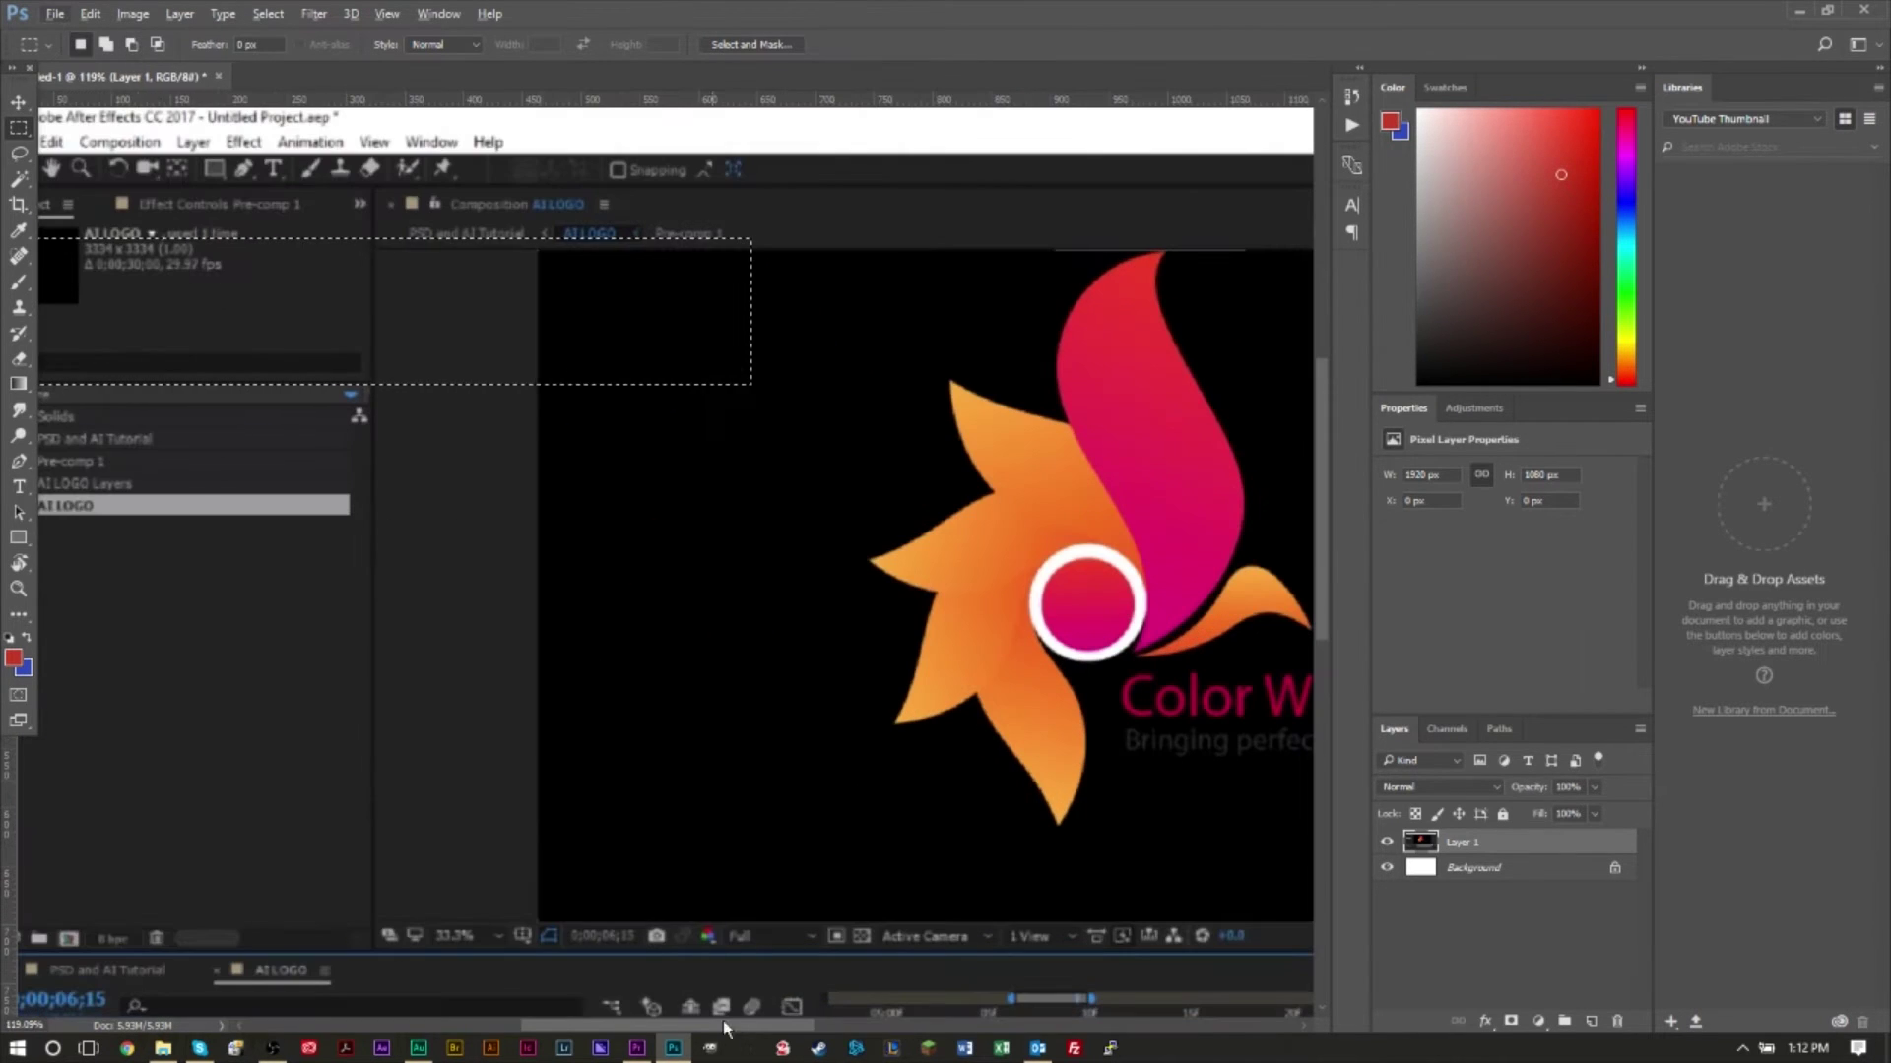
drag(687, 1026, 626, 1025)
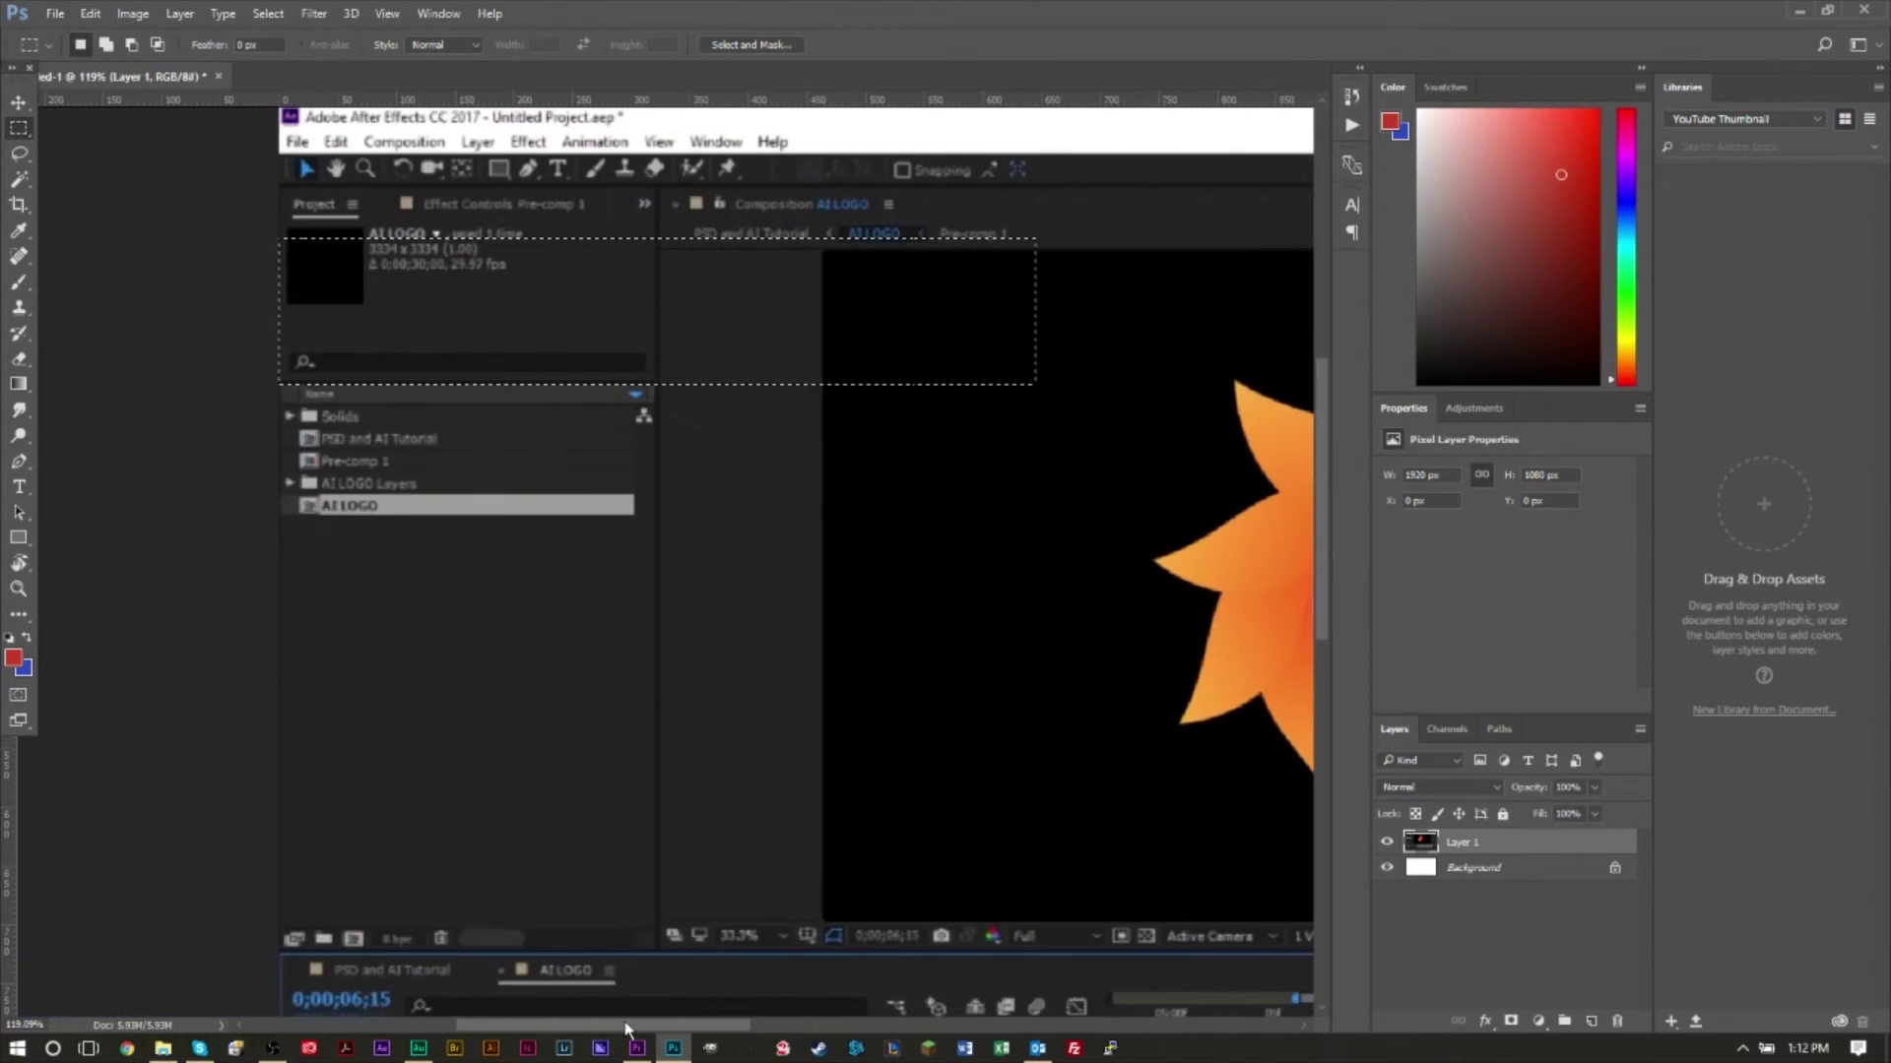
scroll(718, 570, up, 1)
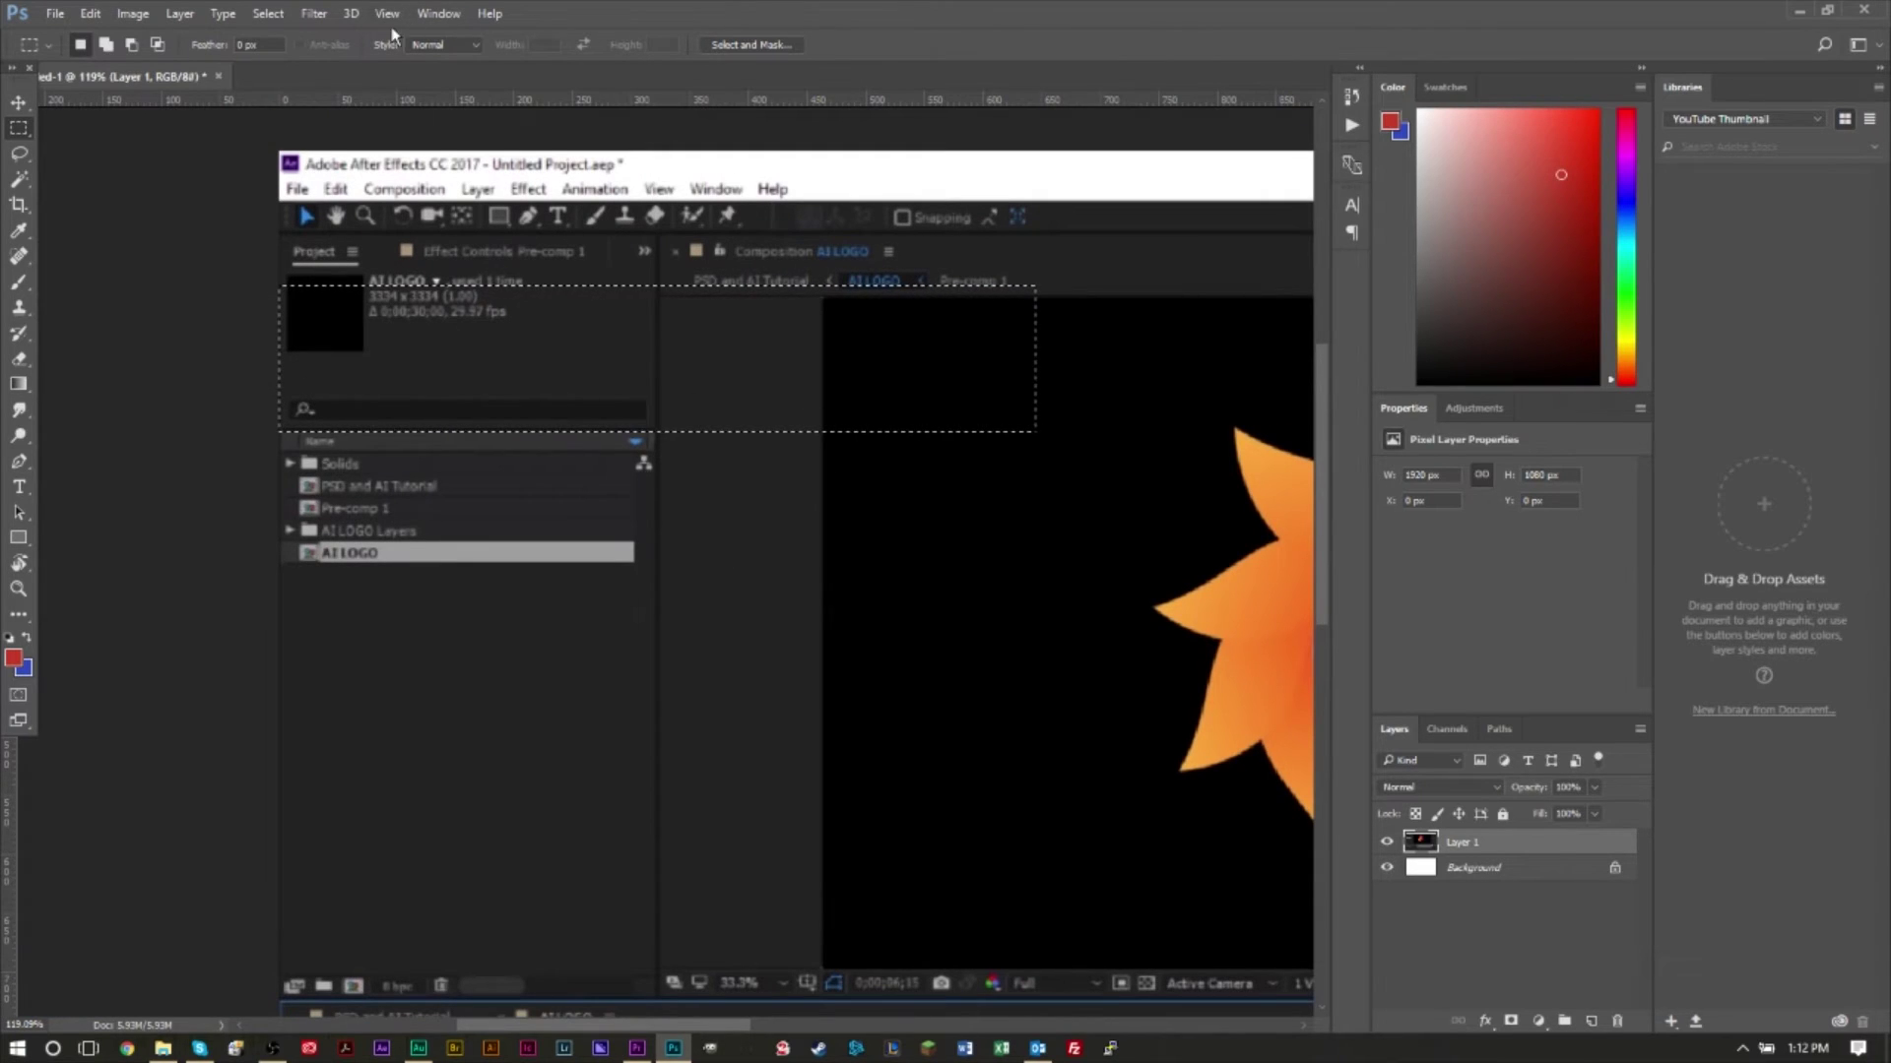
click(180, 12)
Add a new empty layer, Layer 2.
mouse_move(191, 35)
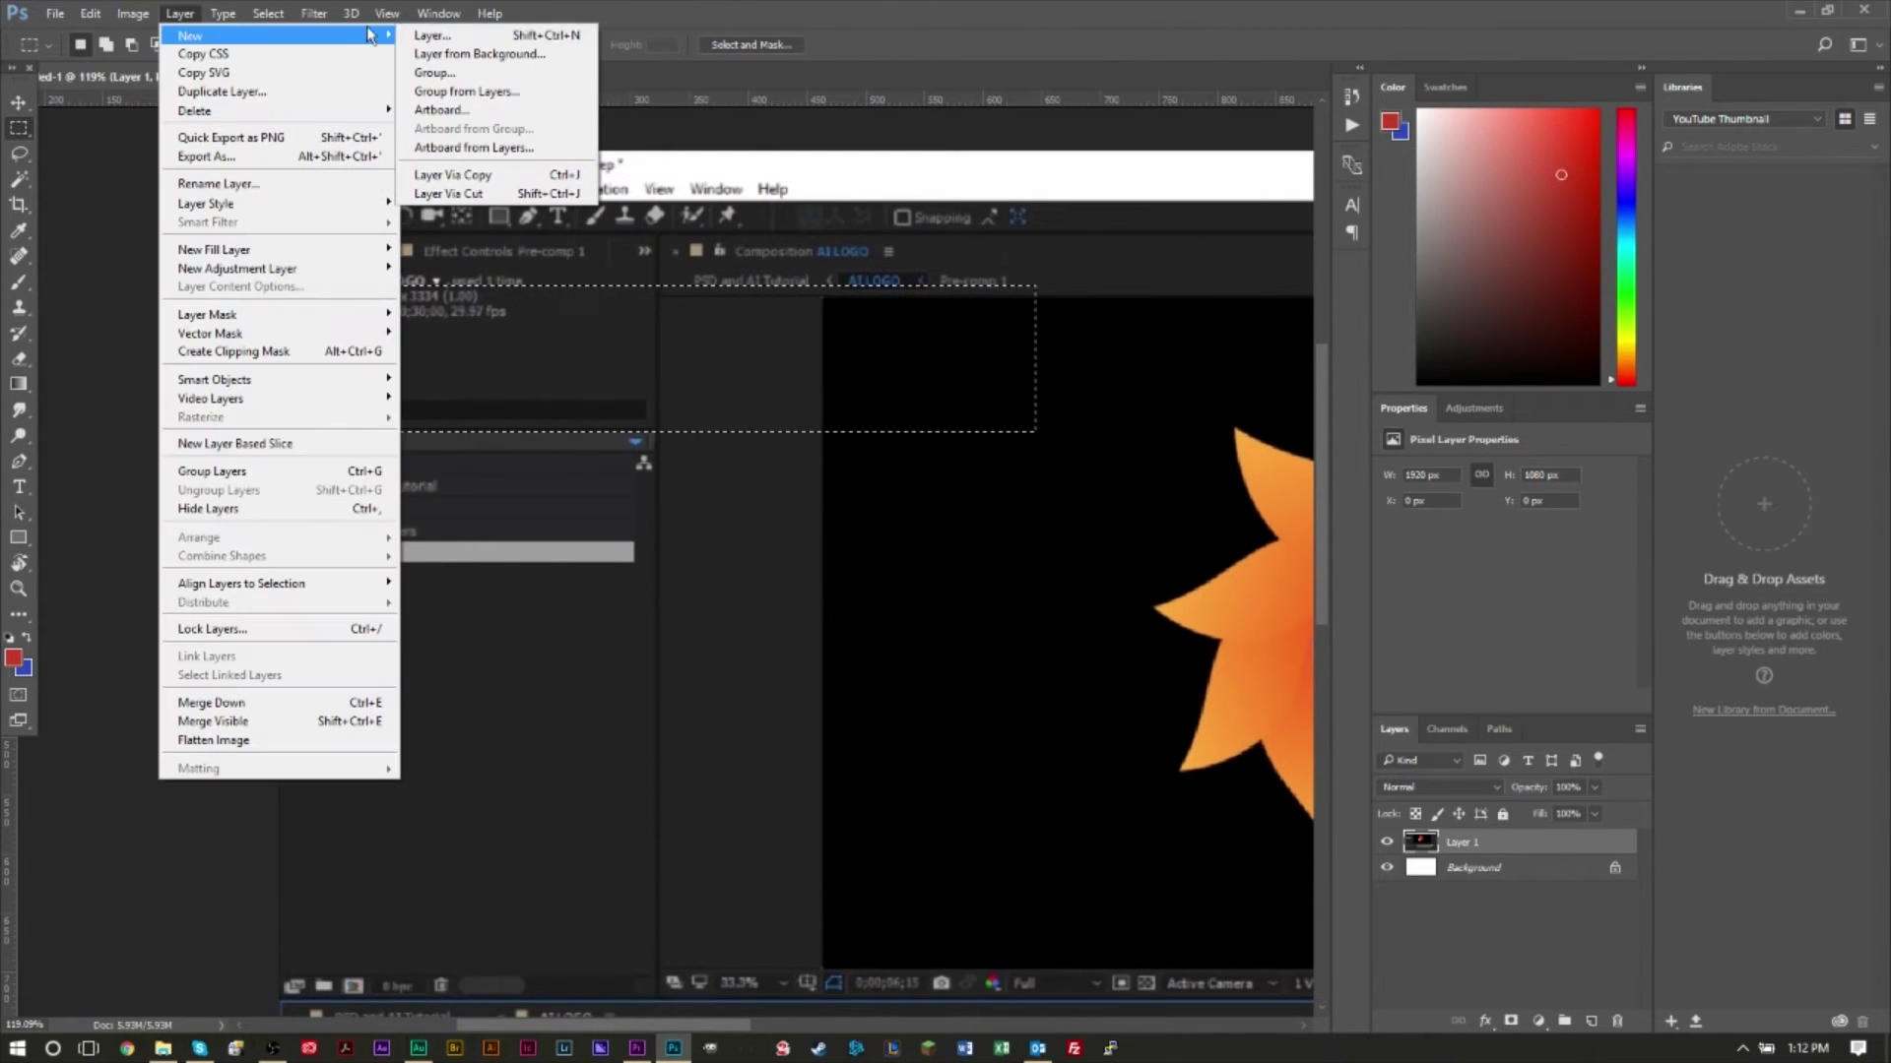
click(428, 34)
click(1114, 338)
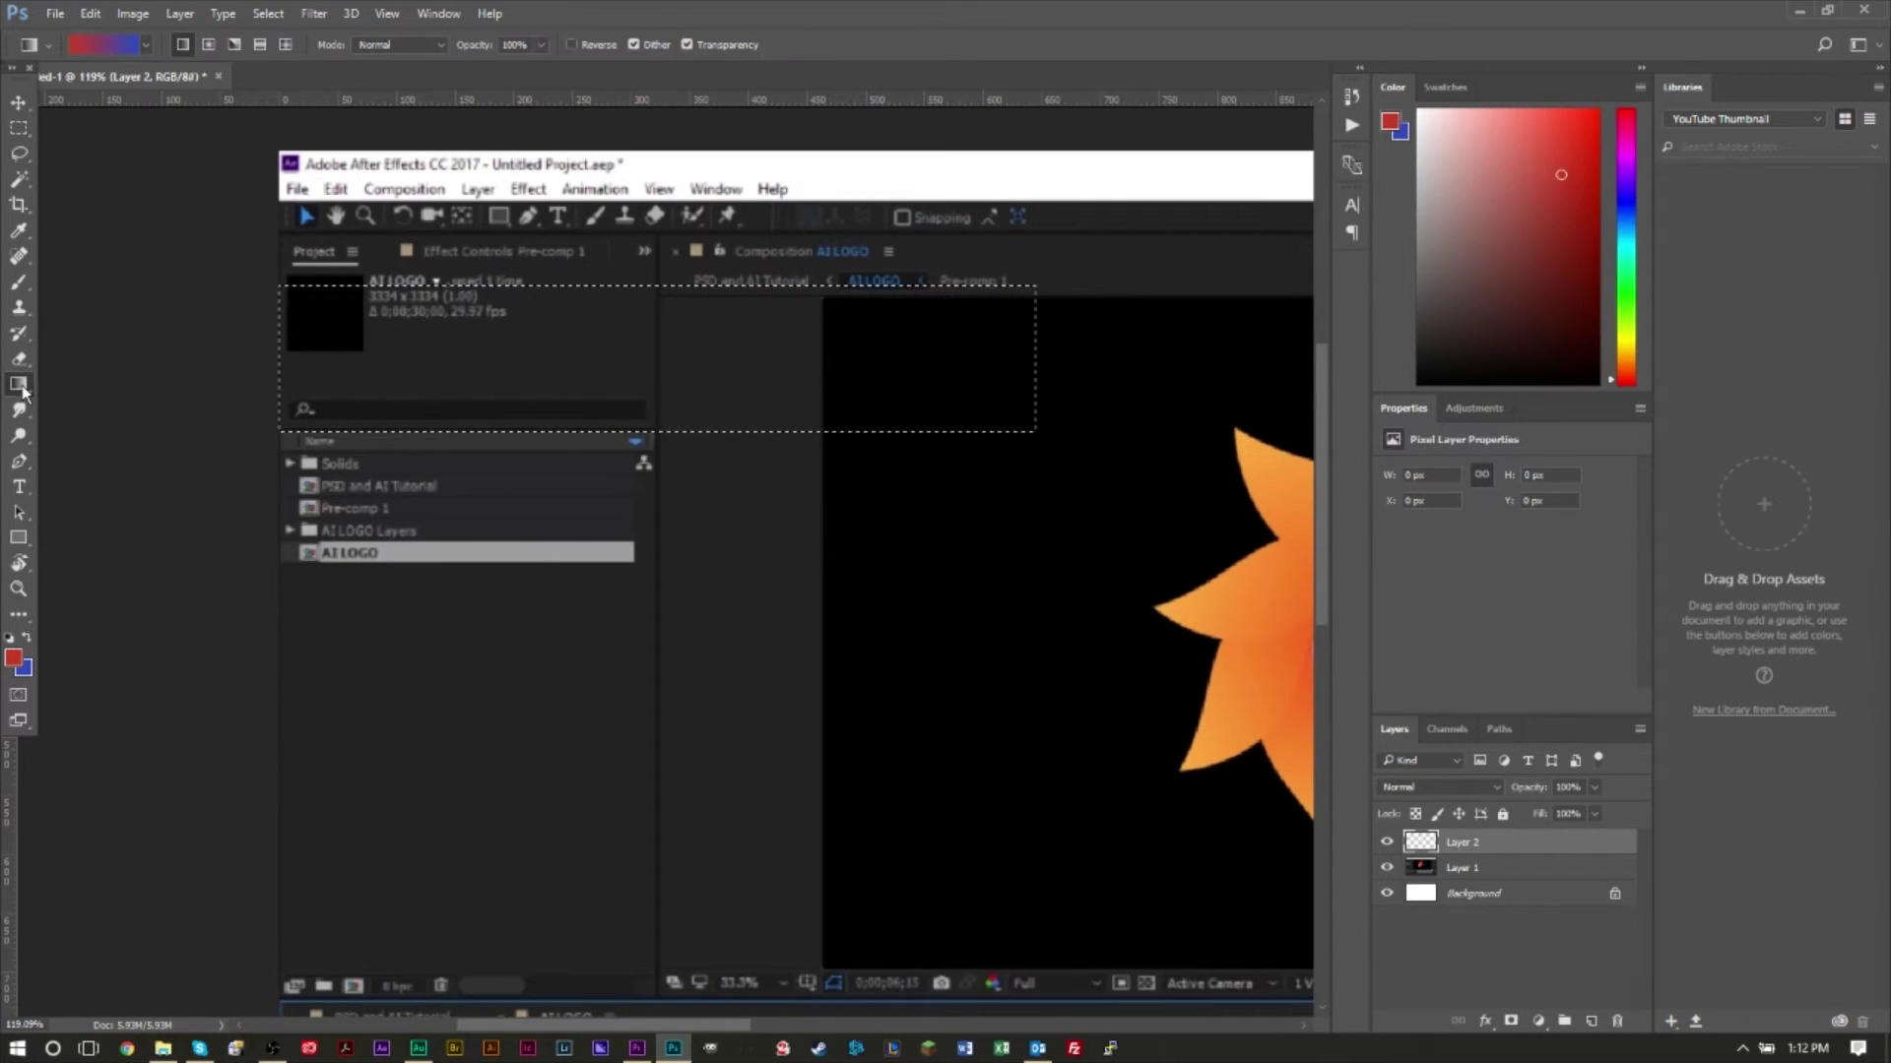
Set the background colour to ff6565 and drag a red gradient inside the selection.
click(23, 670)
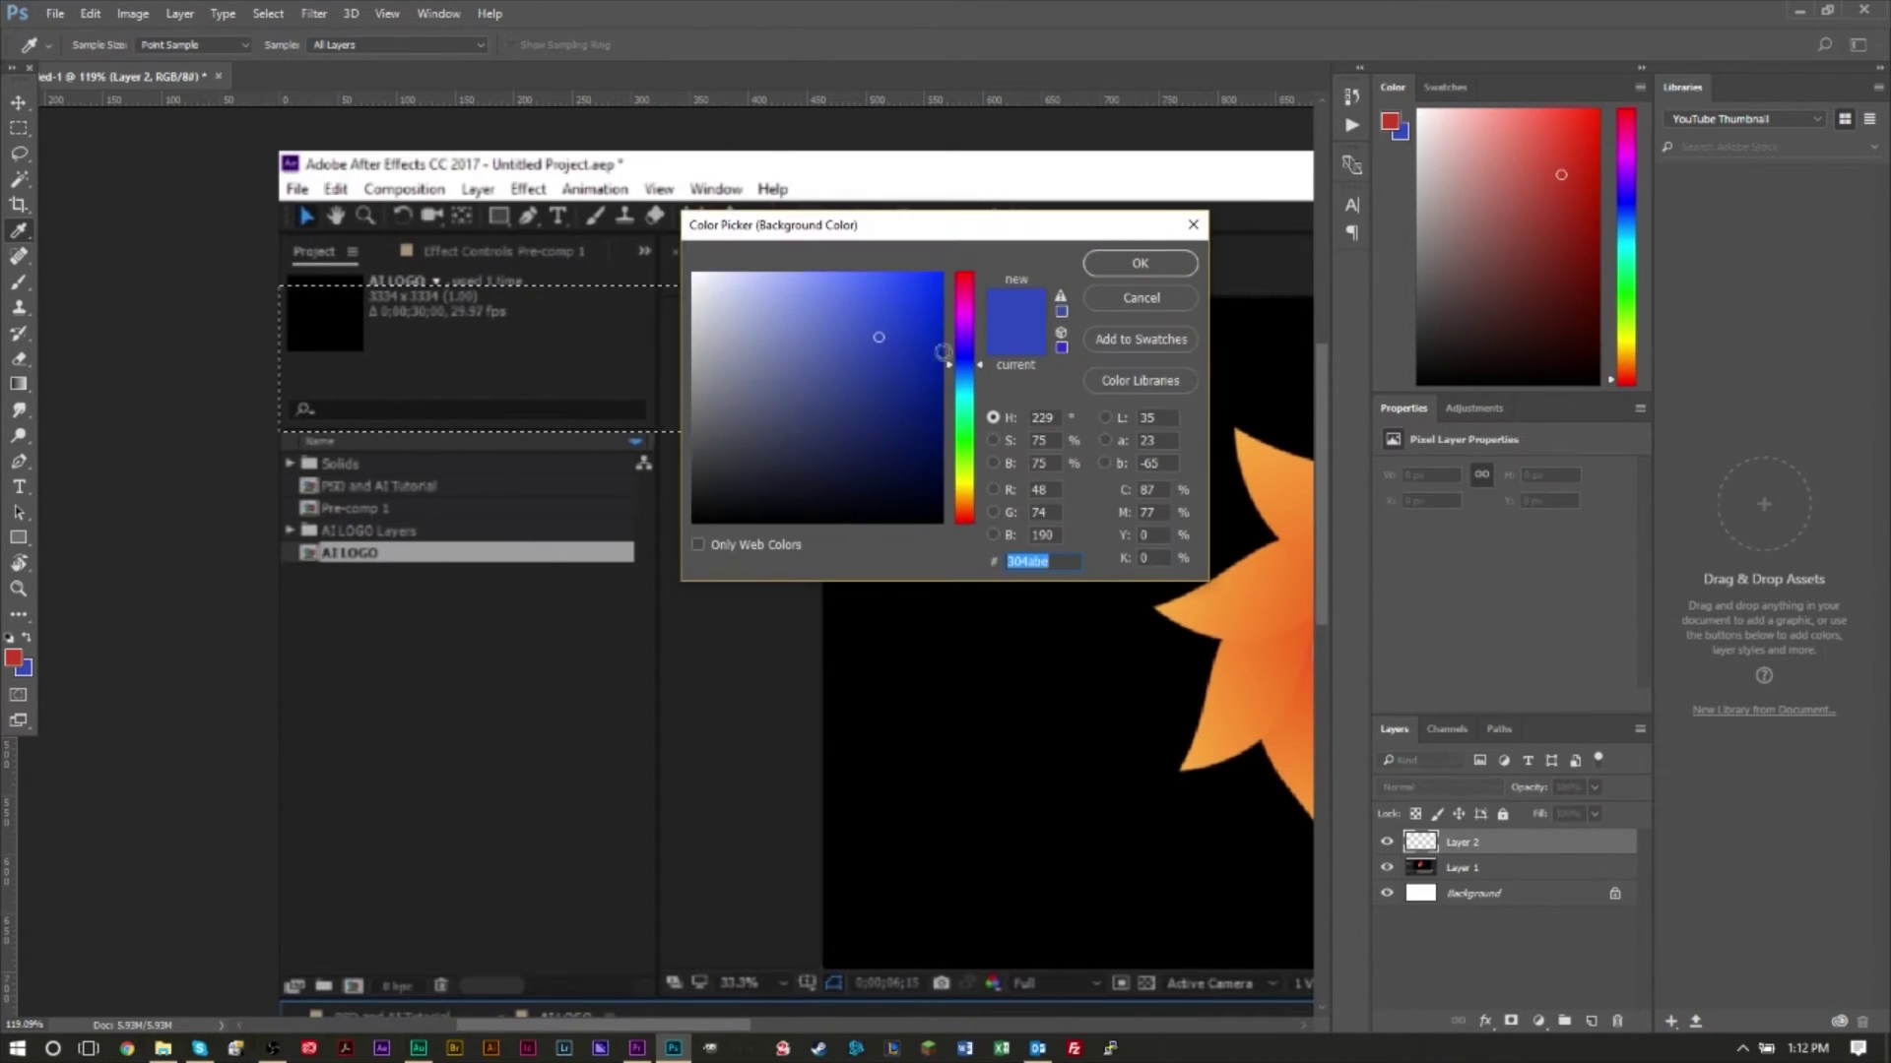
text(ff6565)
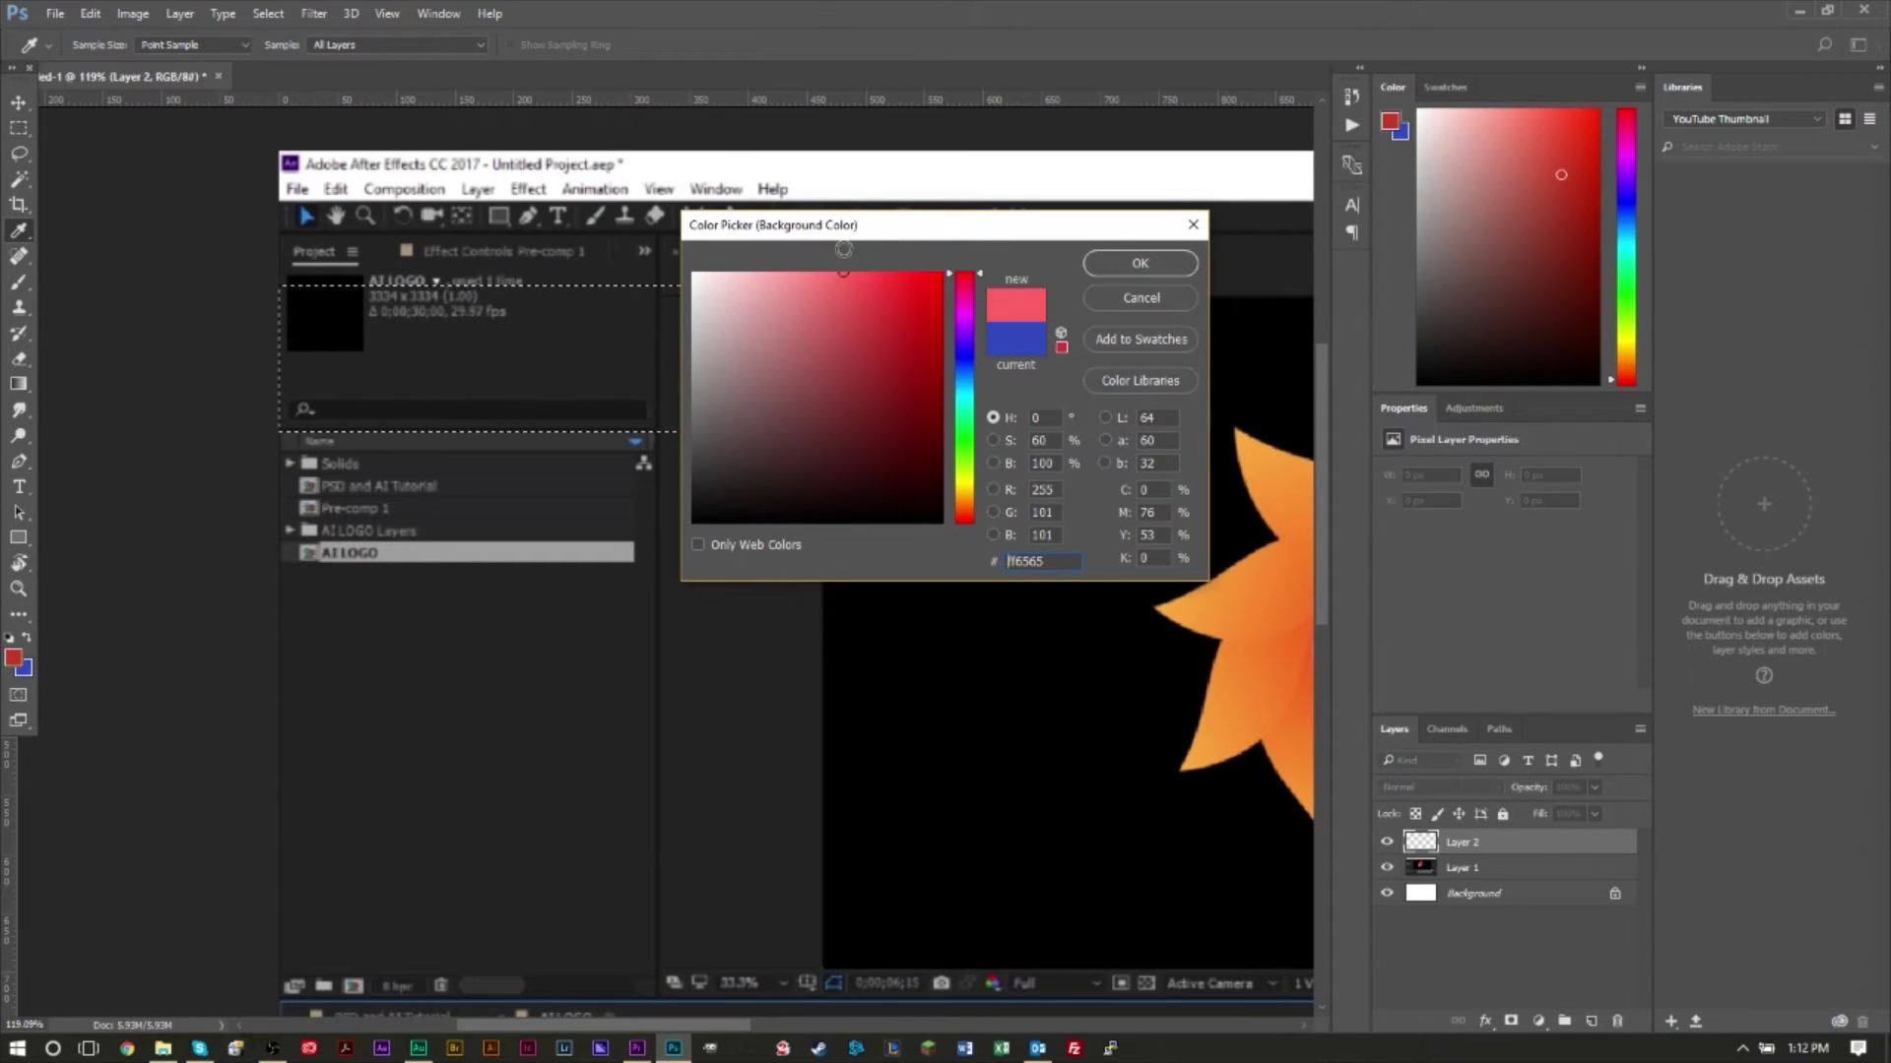
click(1141, 264)
drag(548, 371, 894, 292)
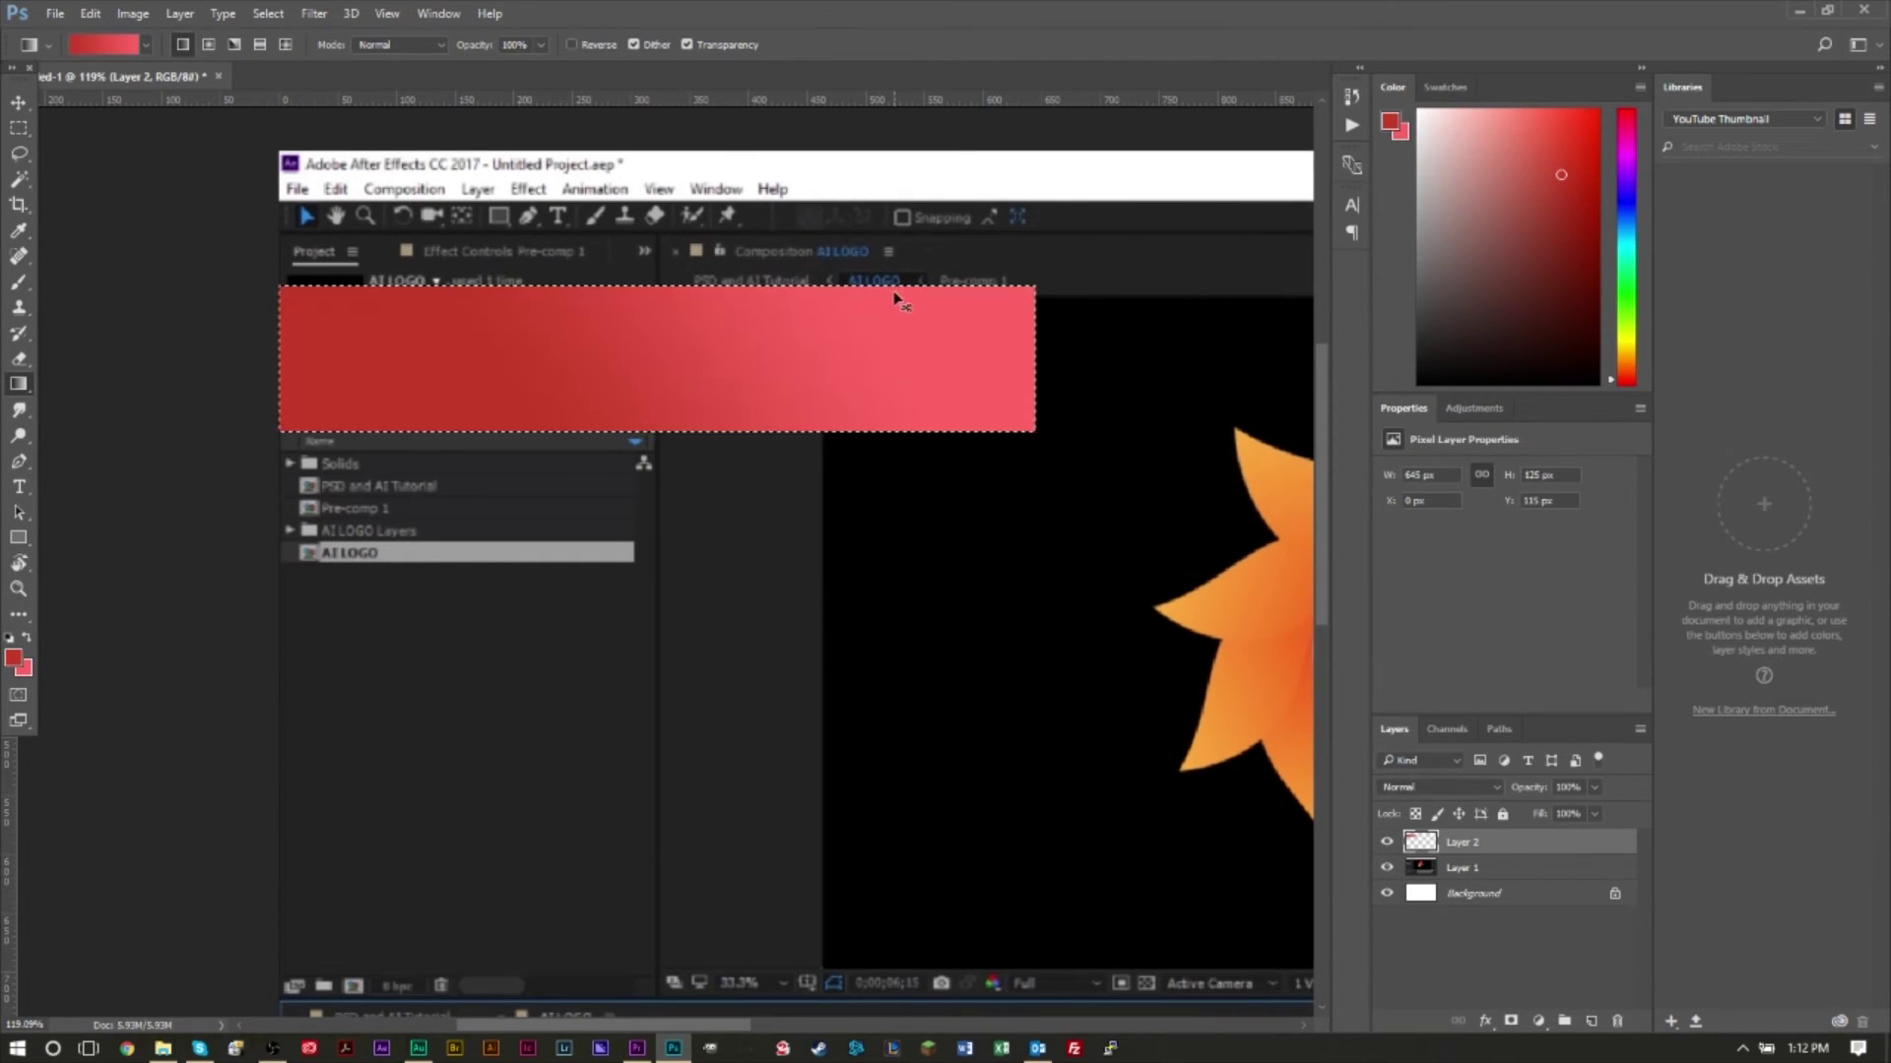
key(ctrl+z)
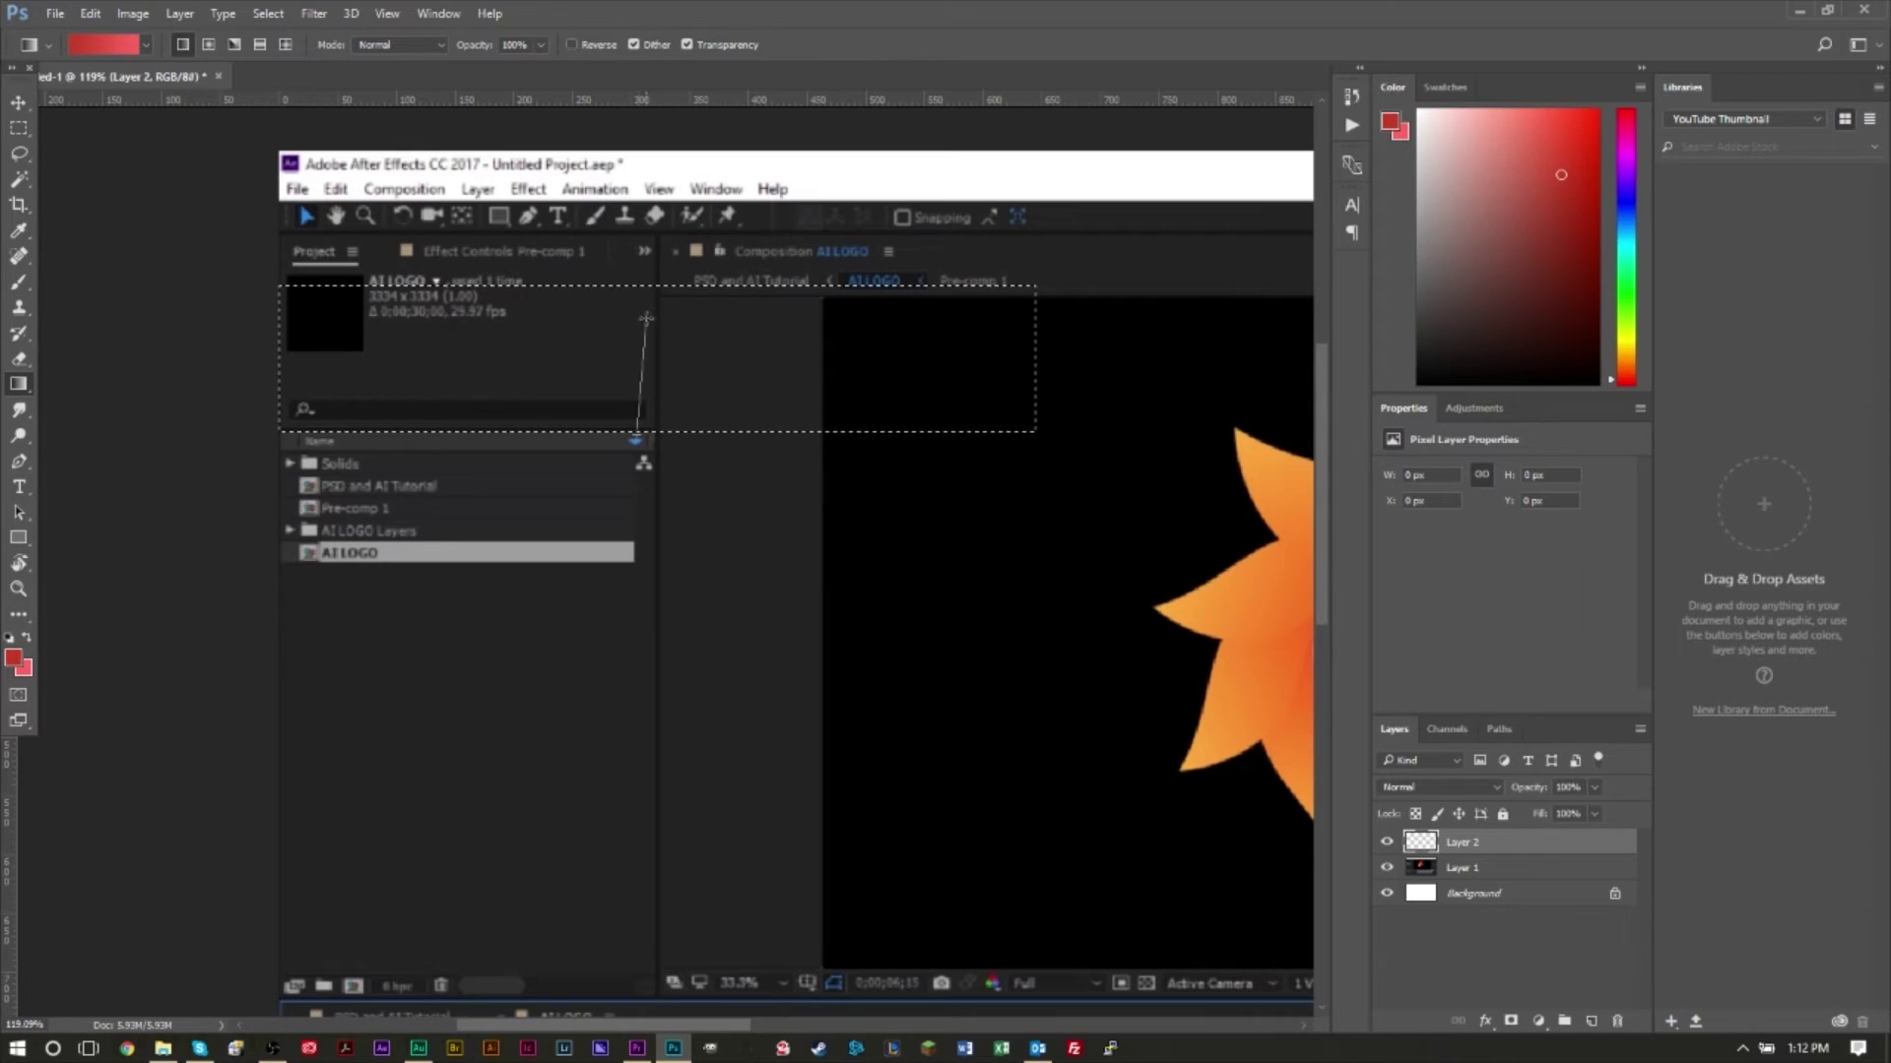
drag(642, 325, 645, 423)
key(ctrl+z)
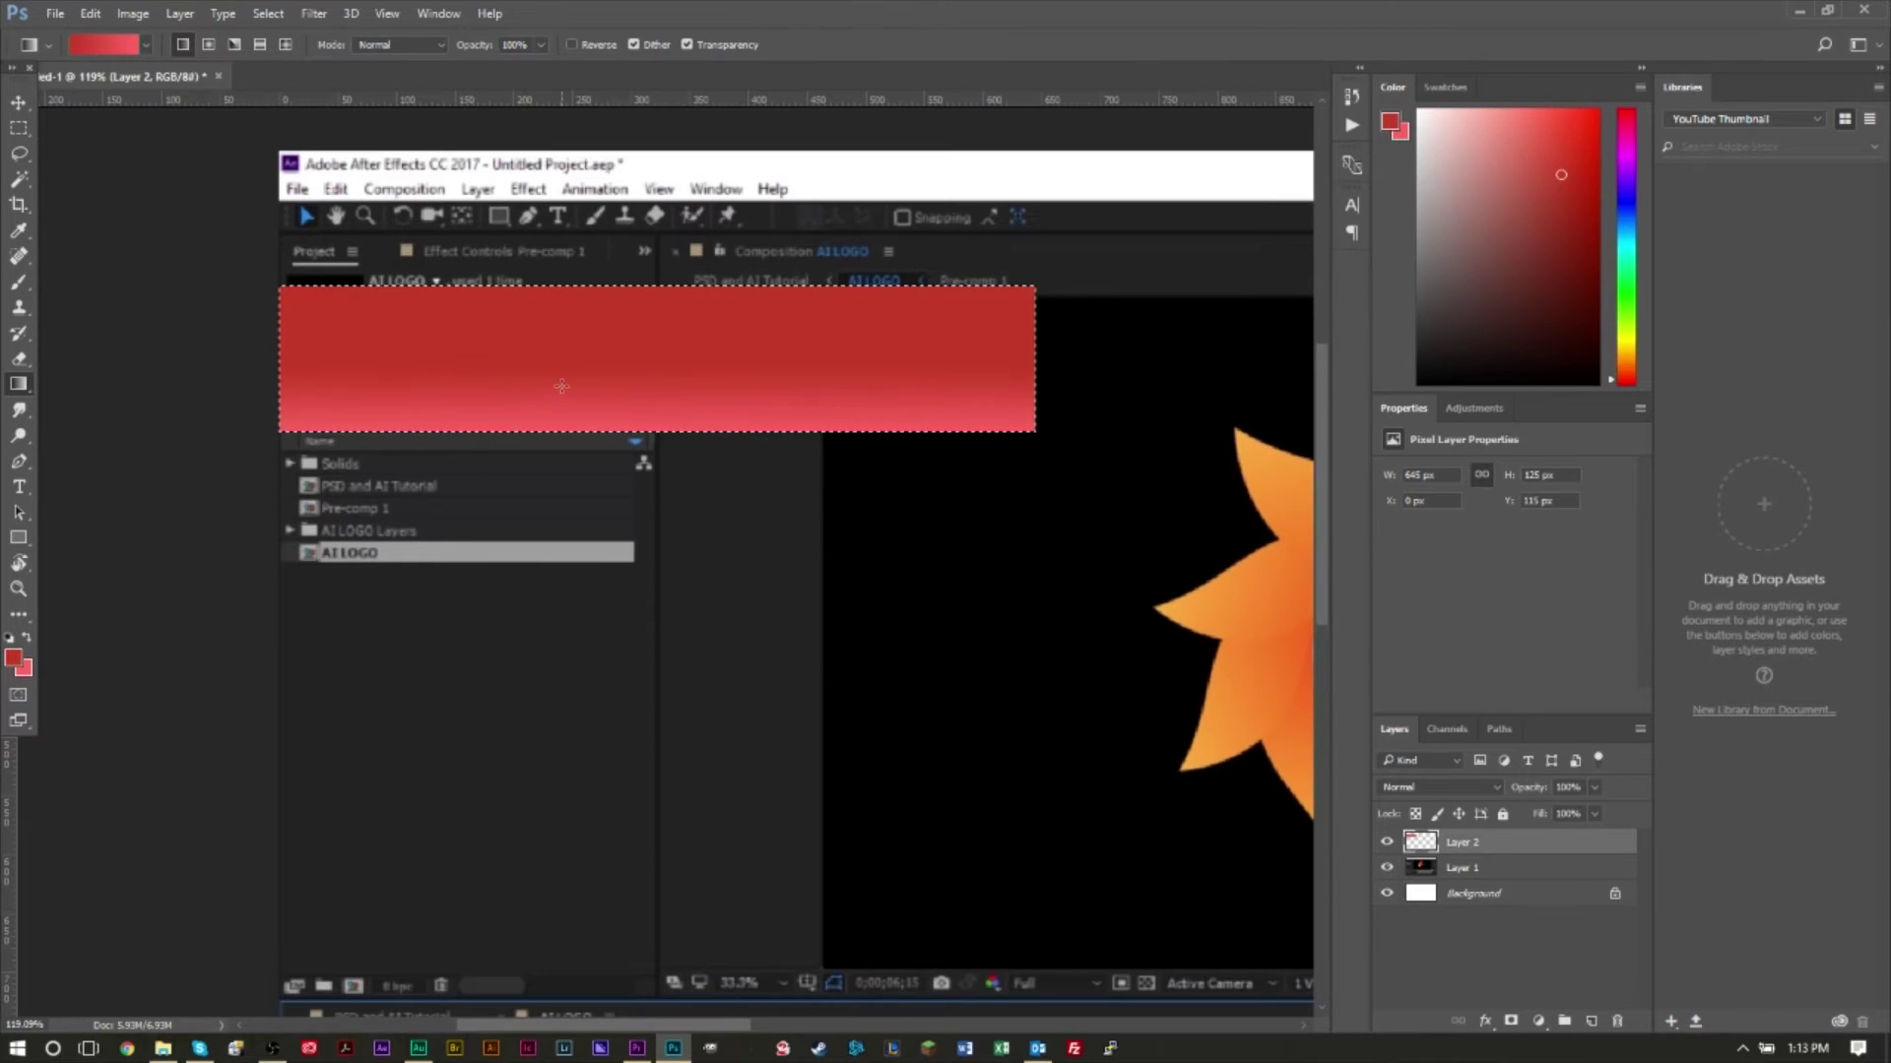
Type the banner text in white and move it toward the banner's centre.
click(19, 487)
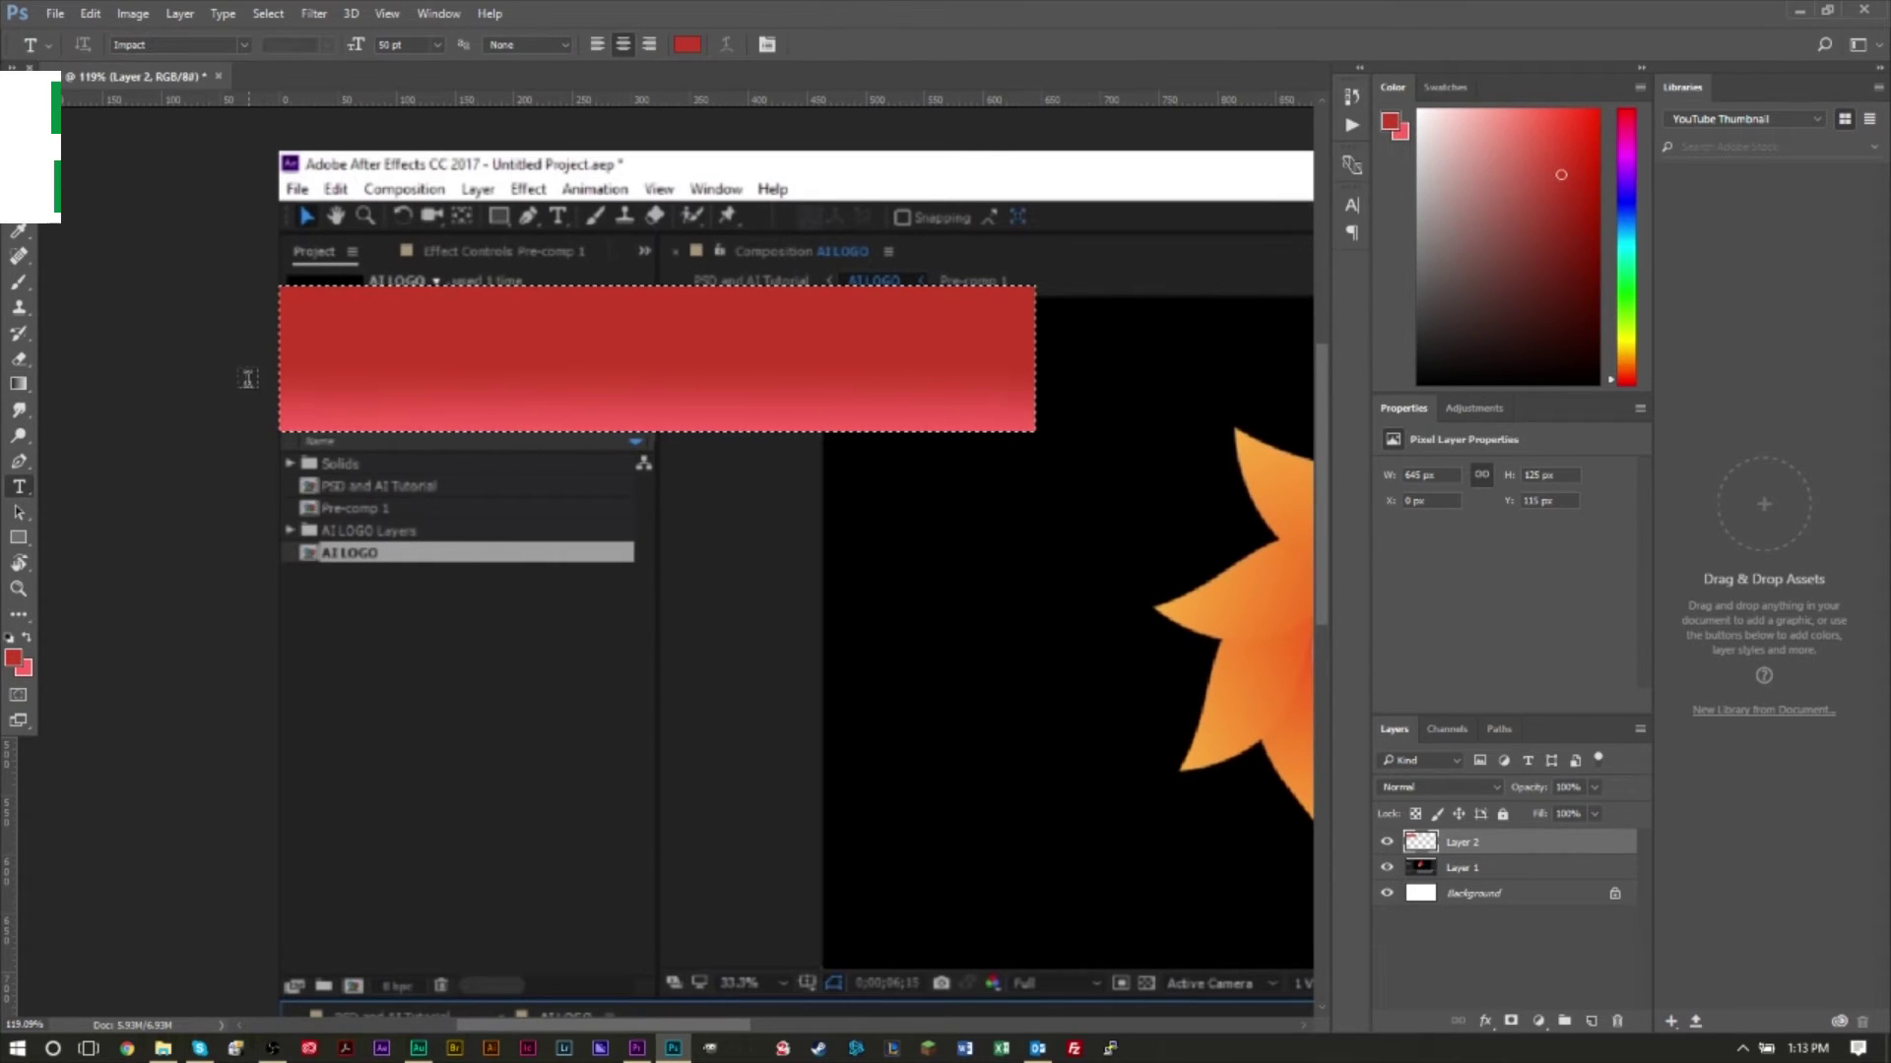
click(314, 369)
text(TEXT ANIMATION)
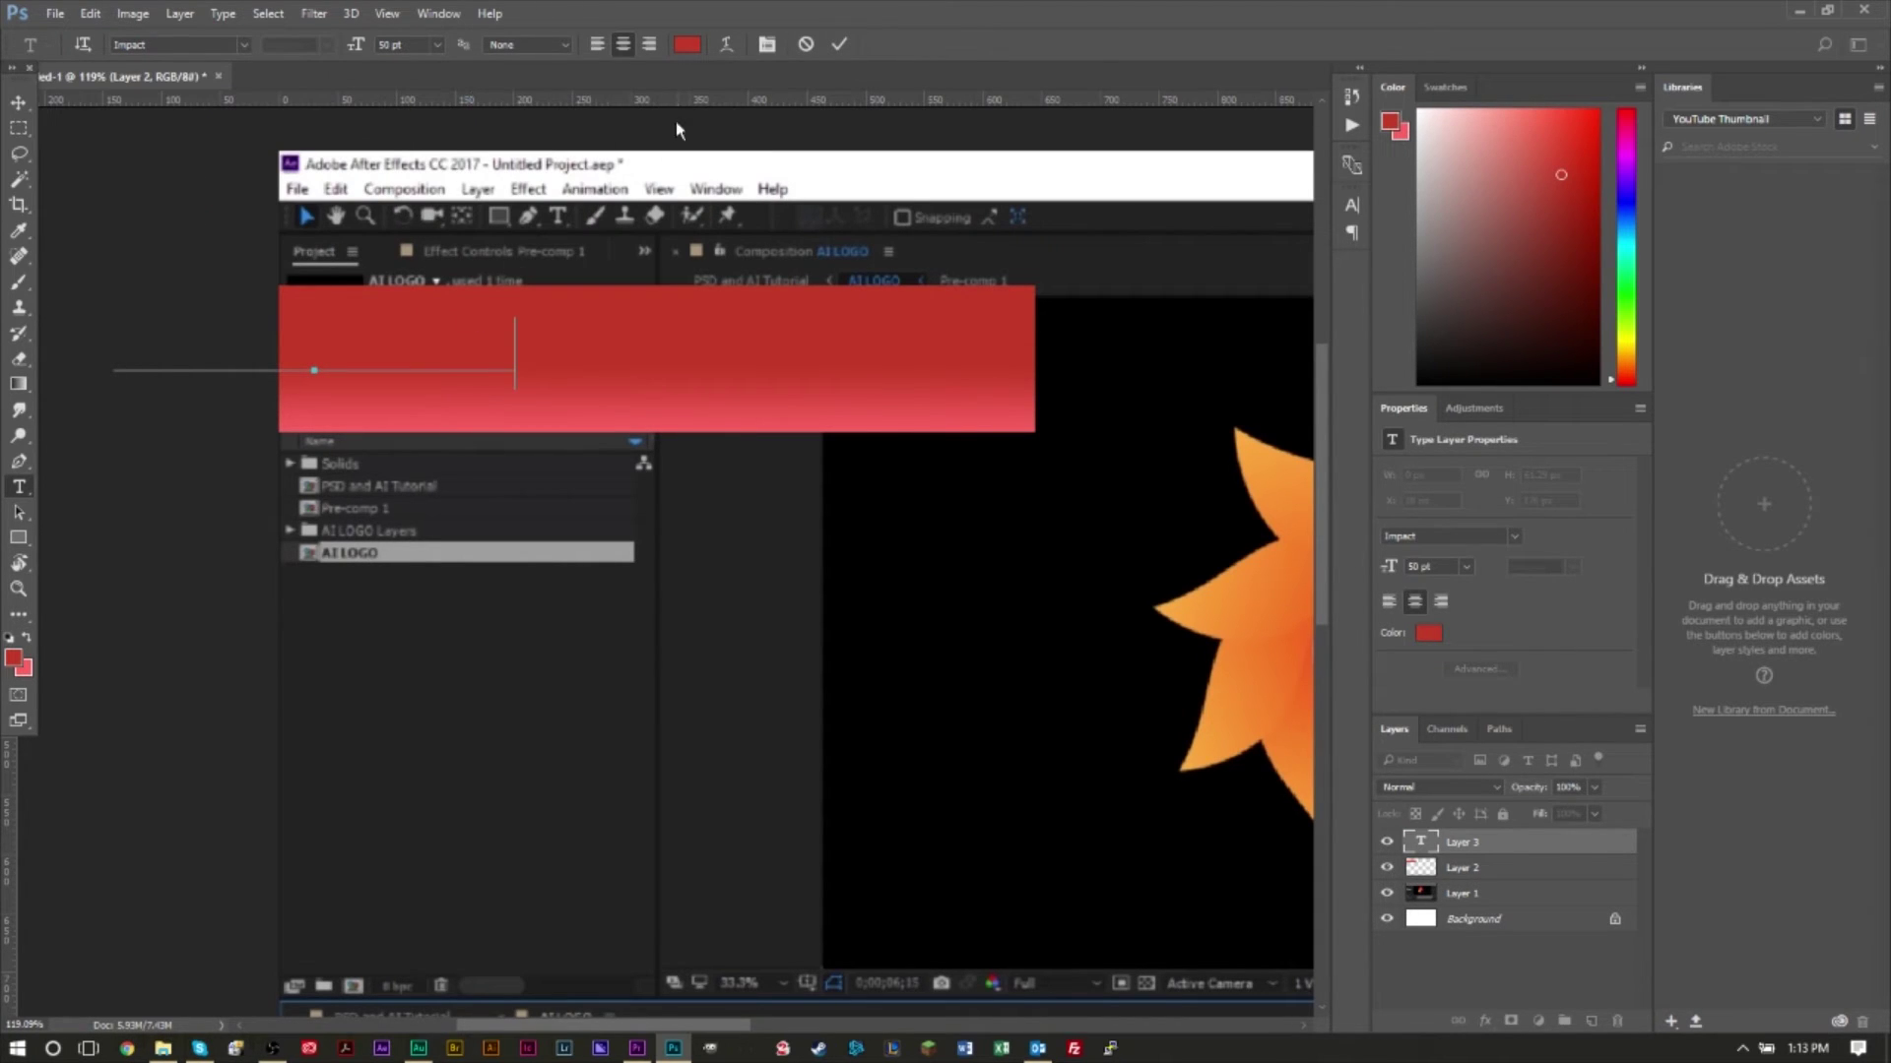
click(682, 46)
click(694, 275)
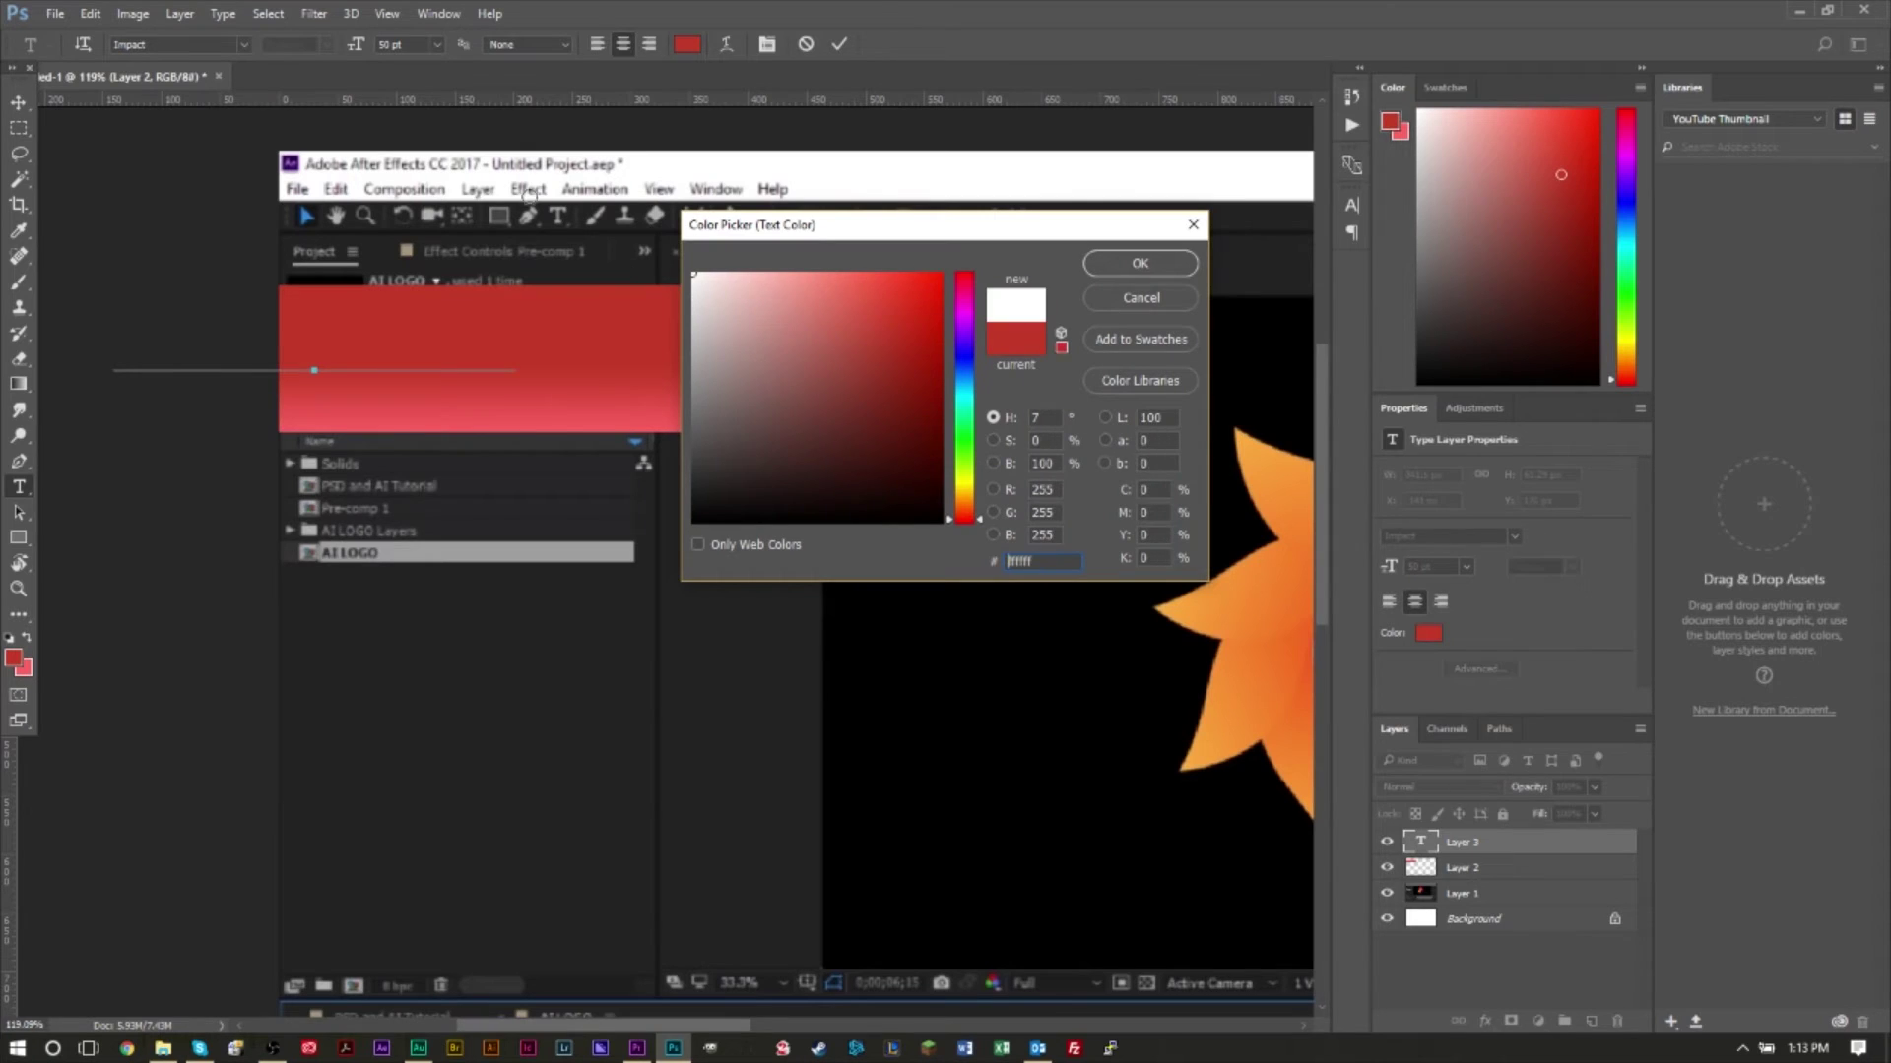
click(1158, 272)
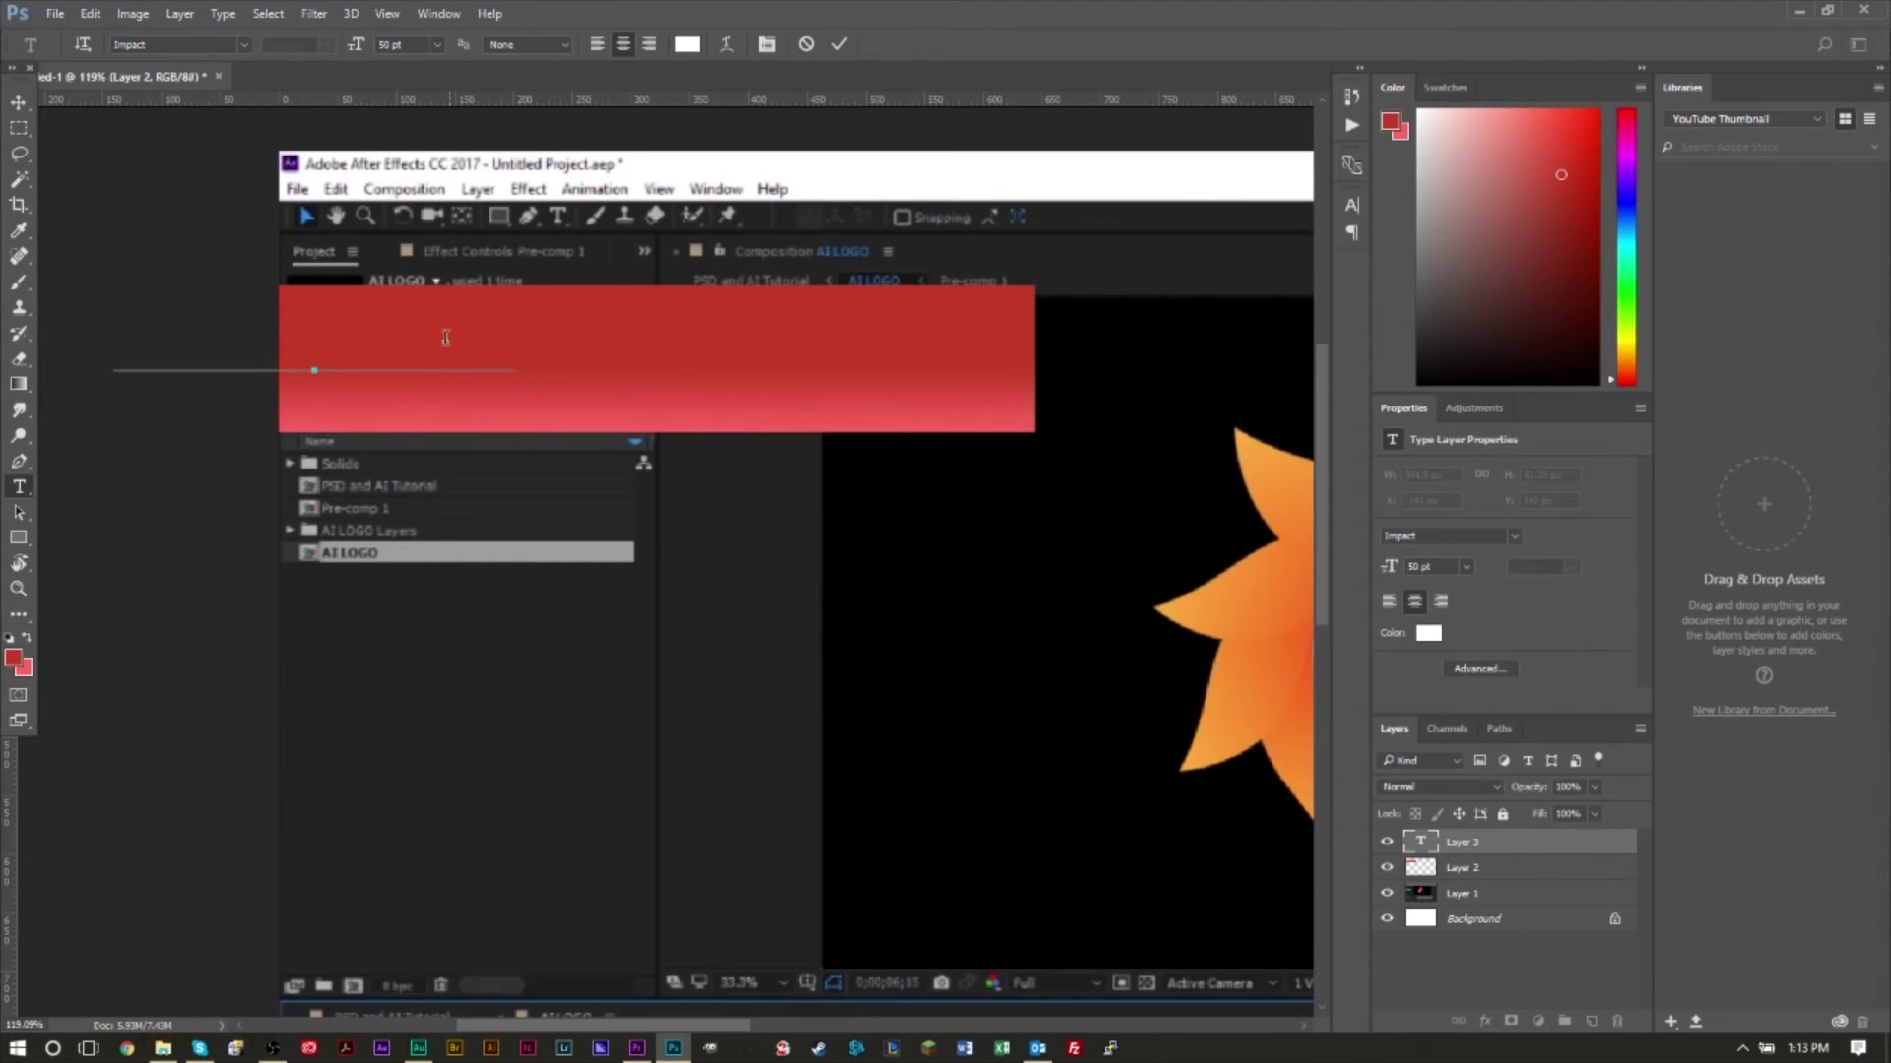
double_click(470, 371)
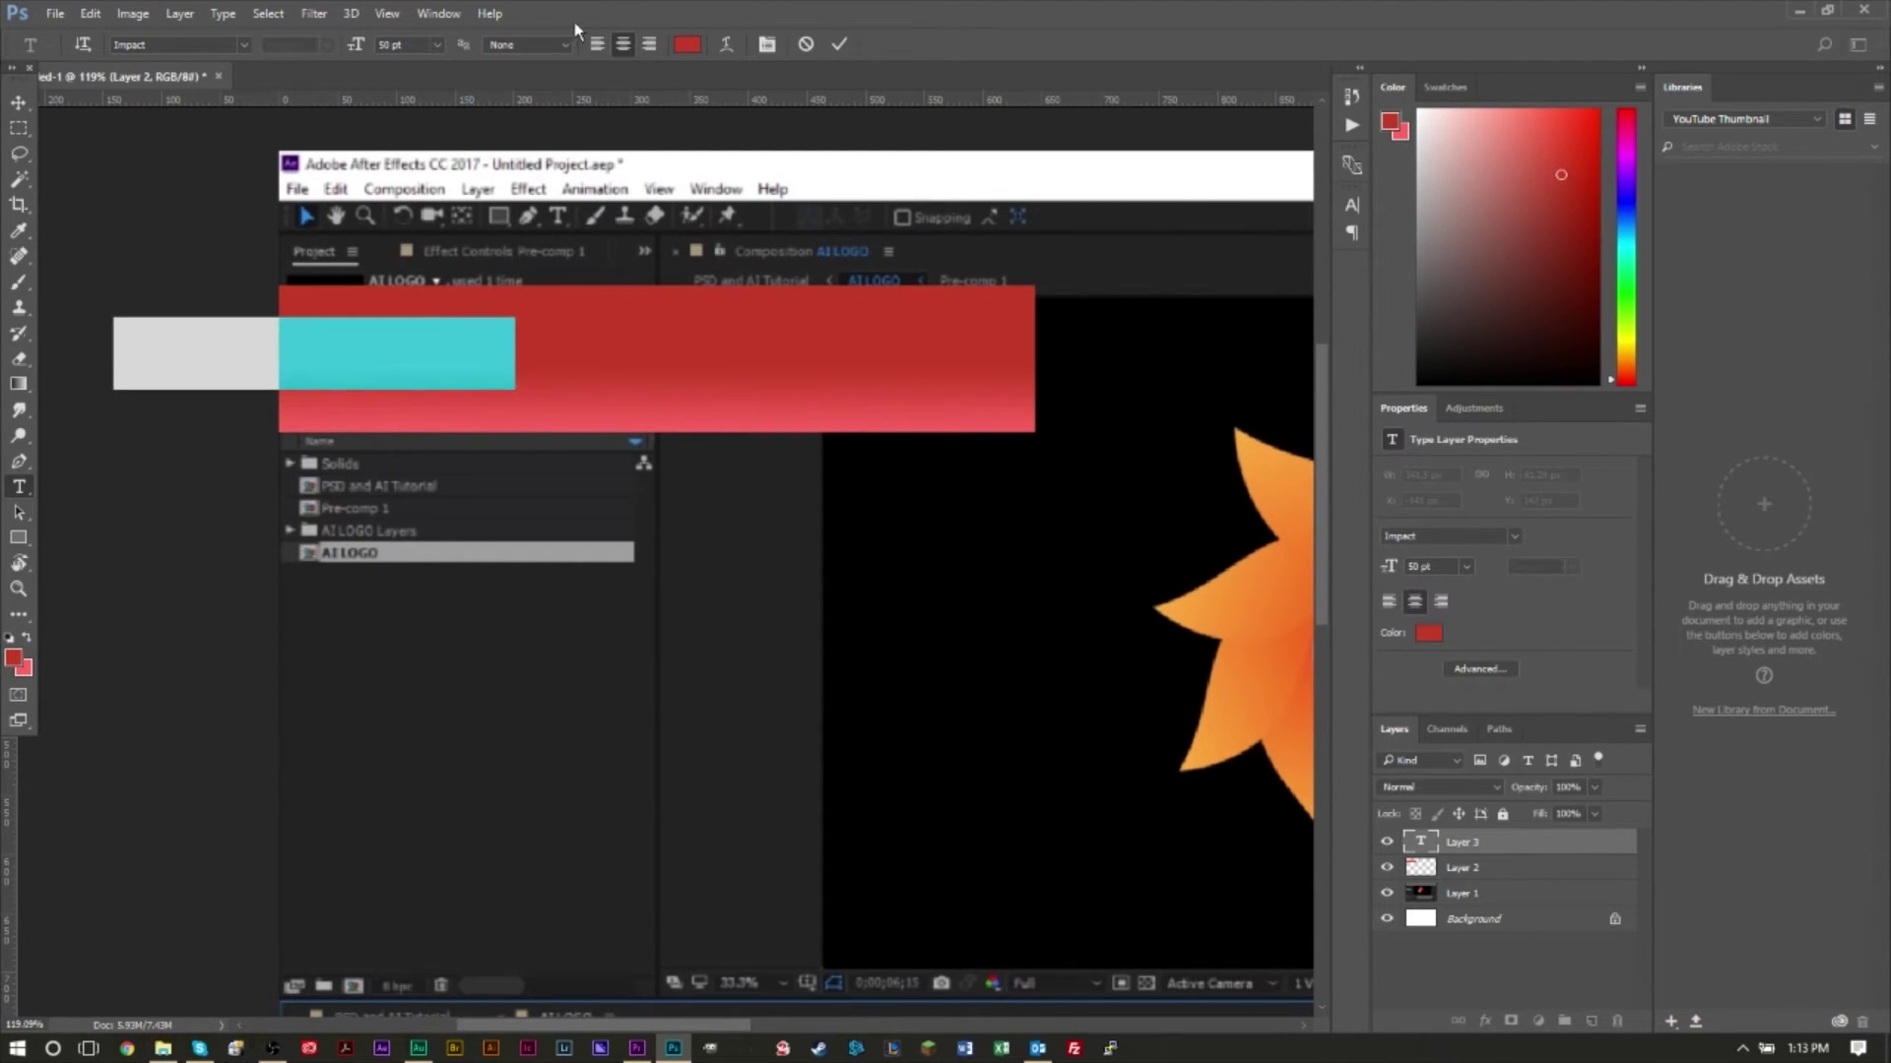
click(677, 47)
click(696, 264)
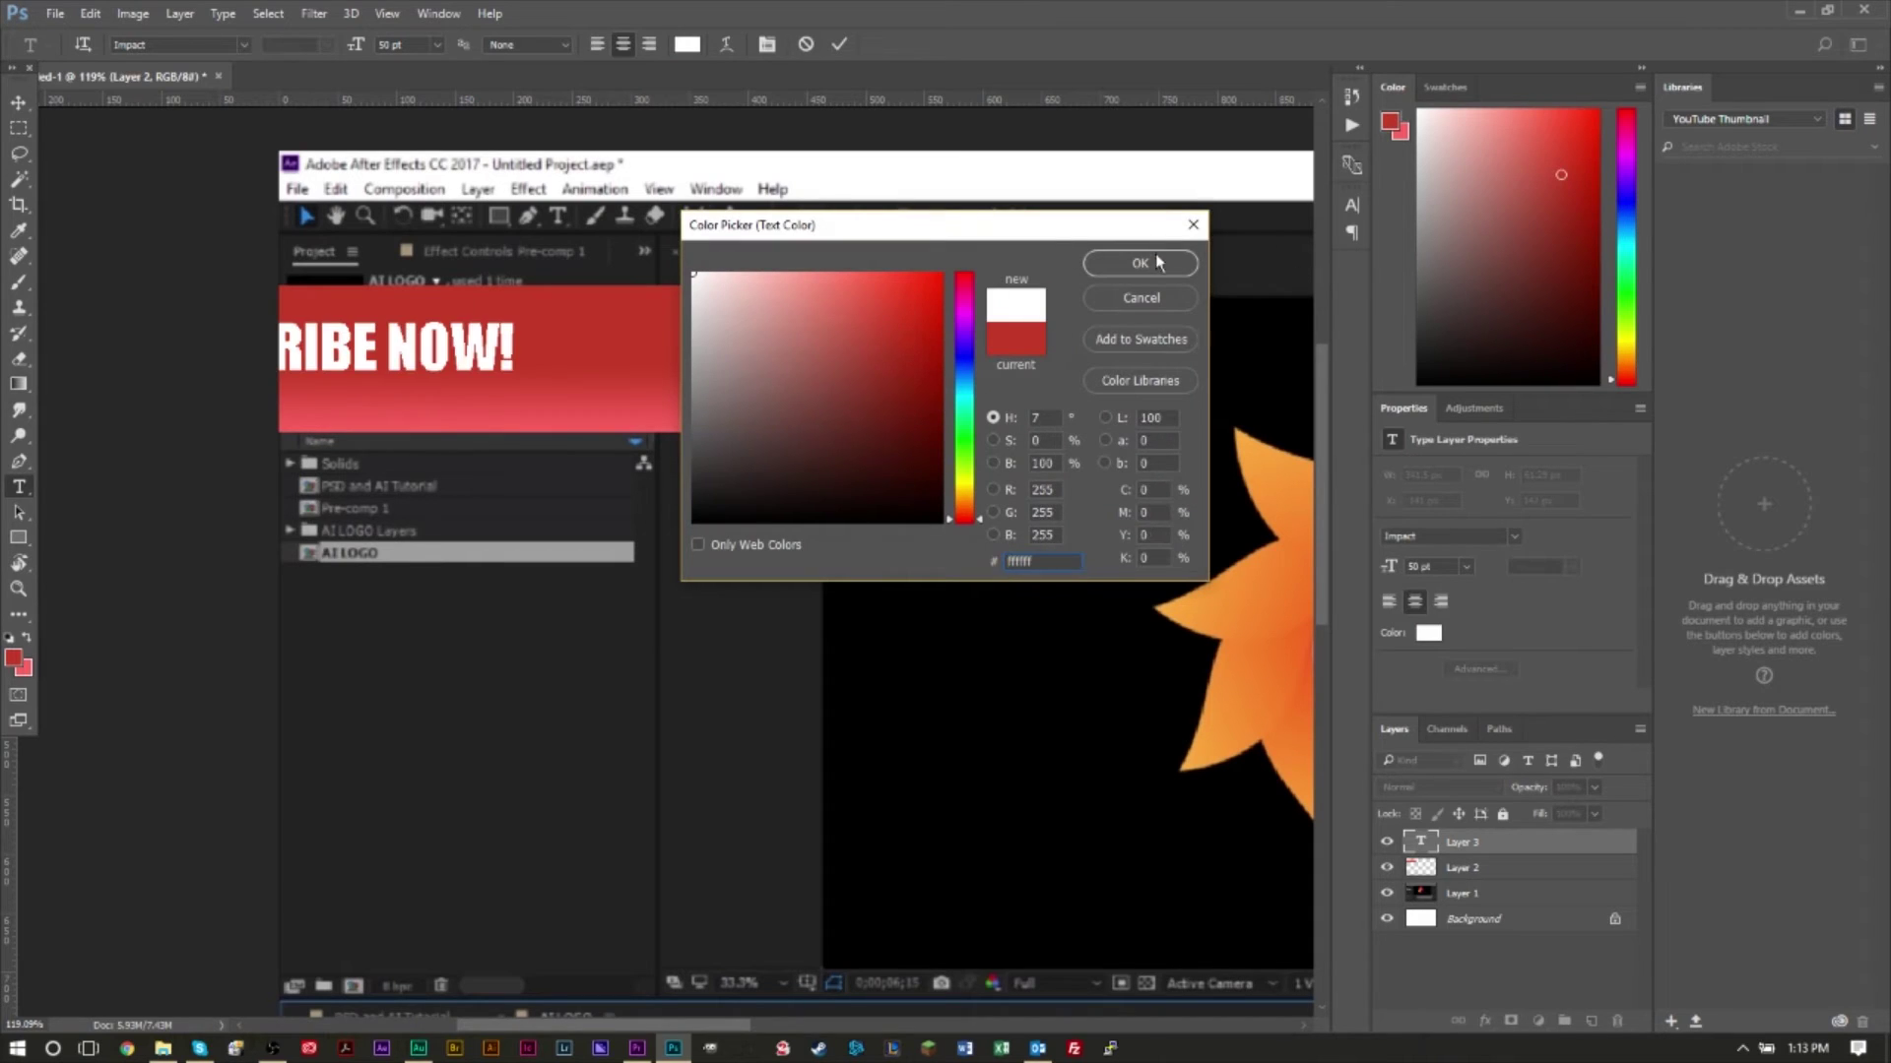
click(1155, 258)
click(18, 101)
drag(323, 373, 582, 372)
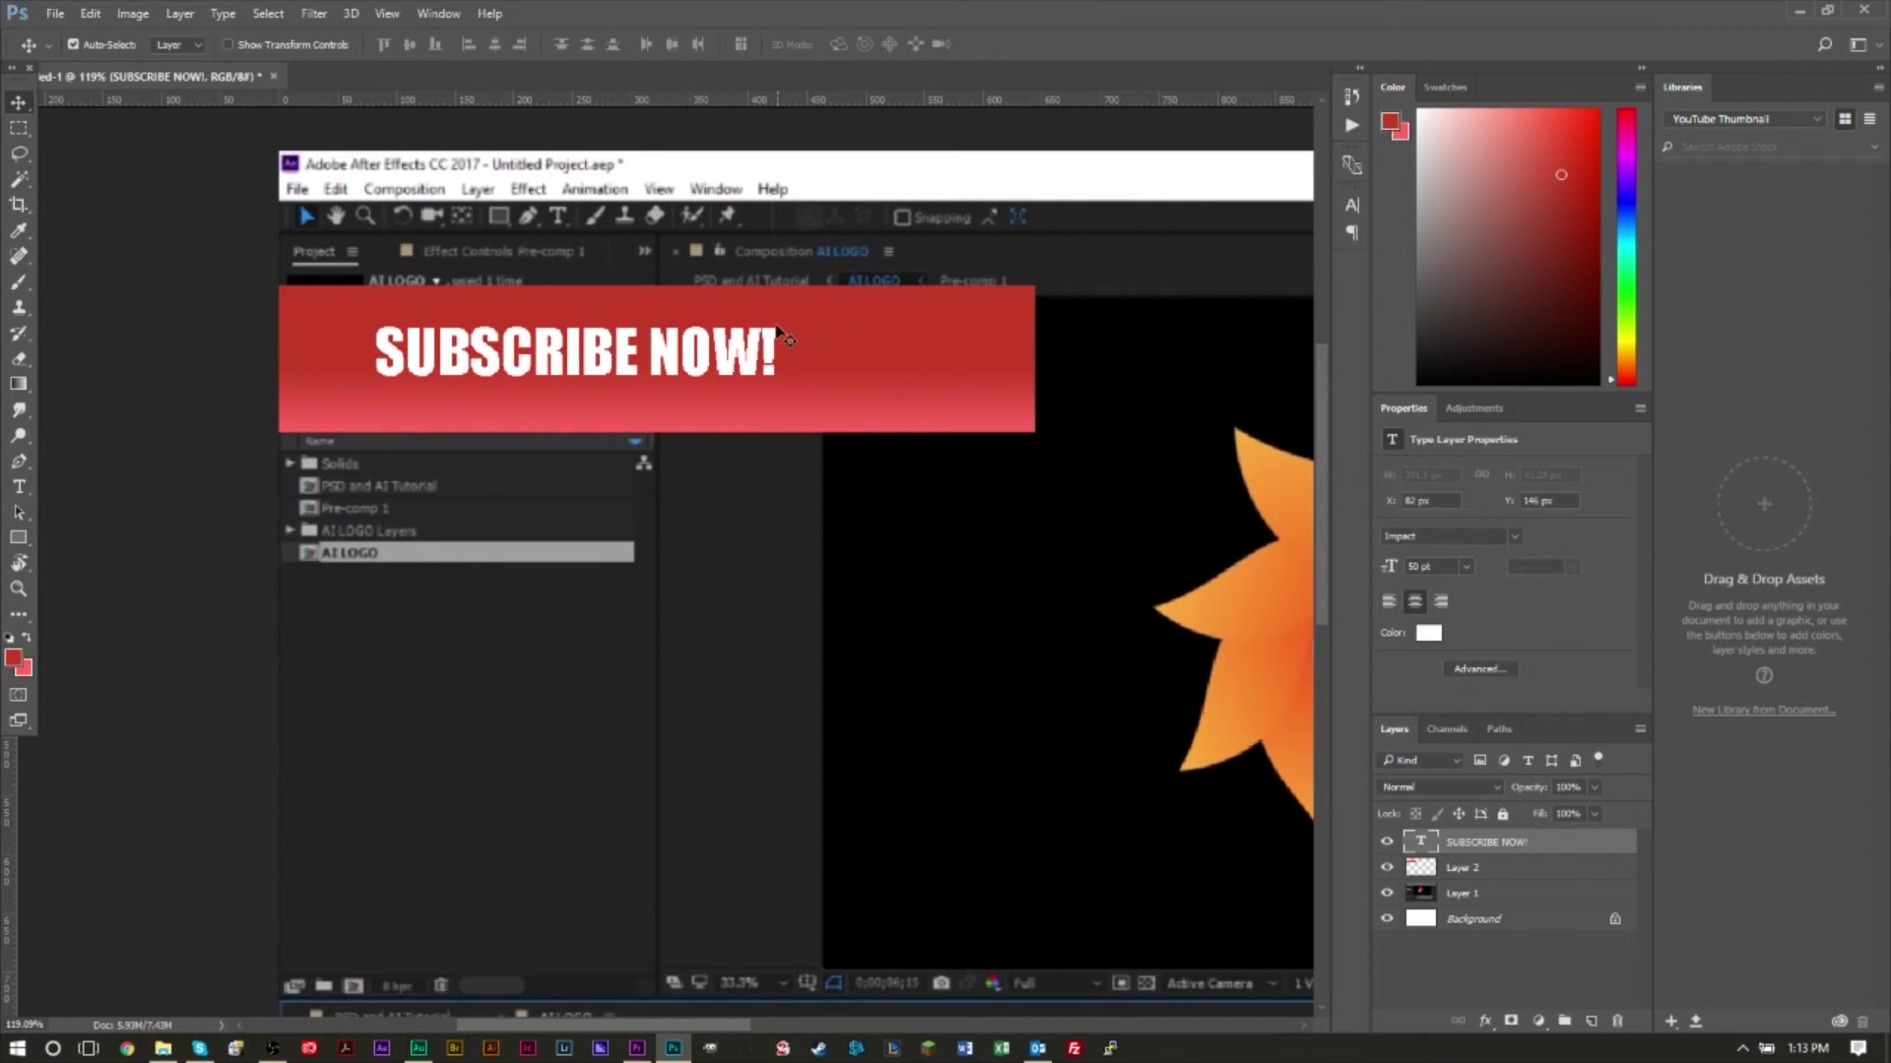
Enlarge the SUBSCRIBE NOW! text to 85 pt and centre it on the red banner.
click(15, 486)
click(640, 376)
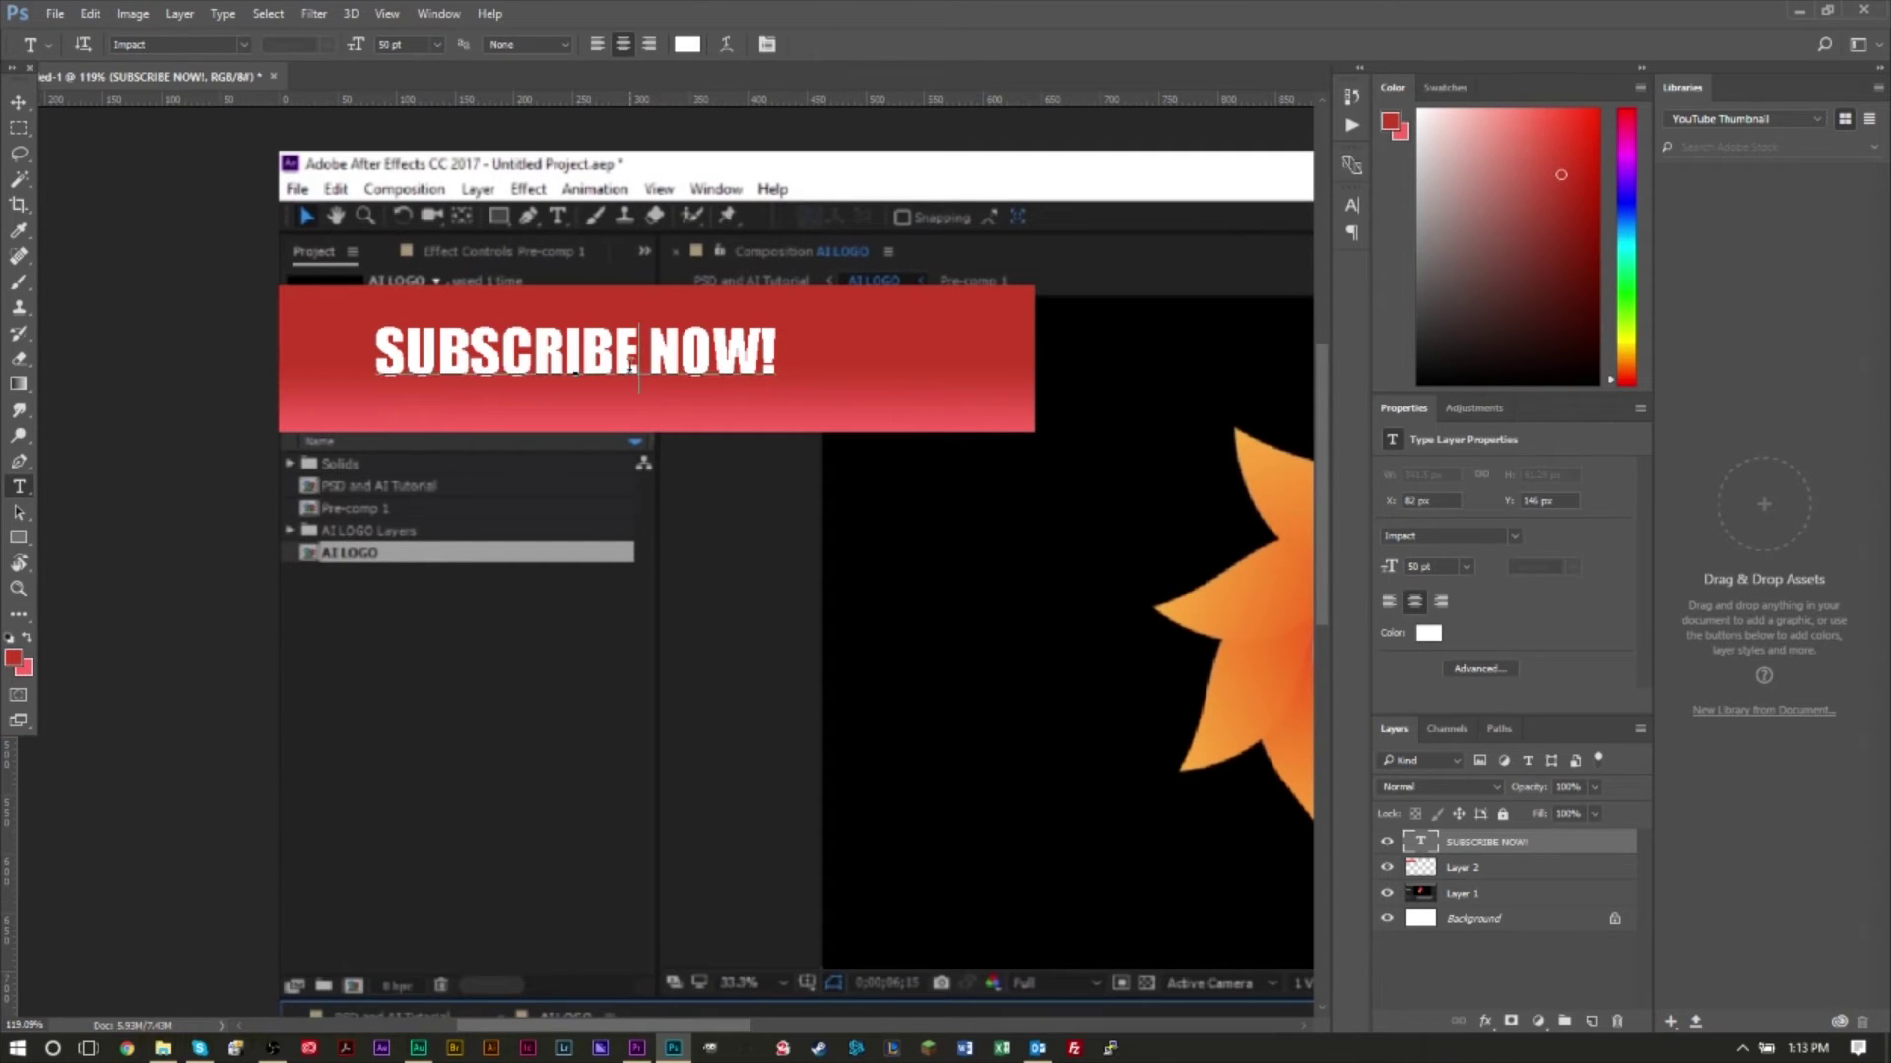
key(ctrl+a)
text(72)
text(100)
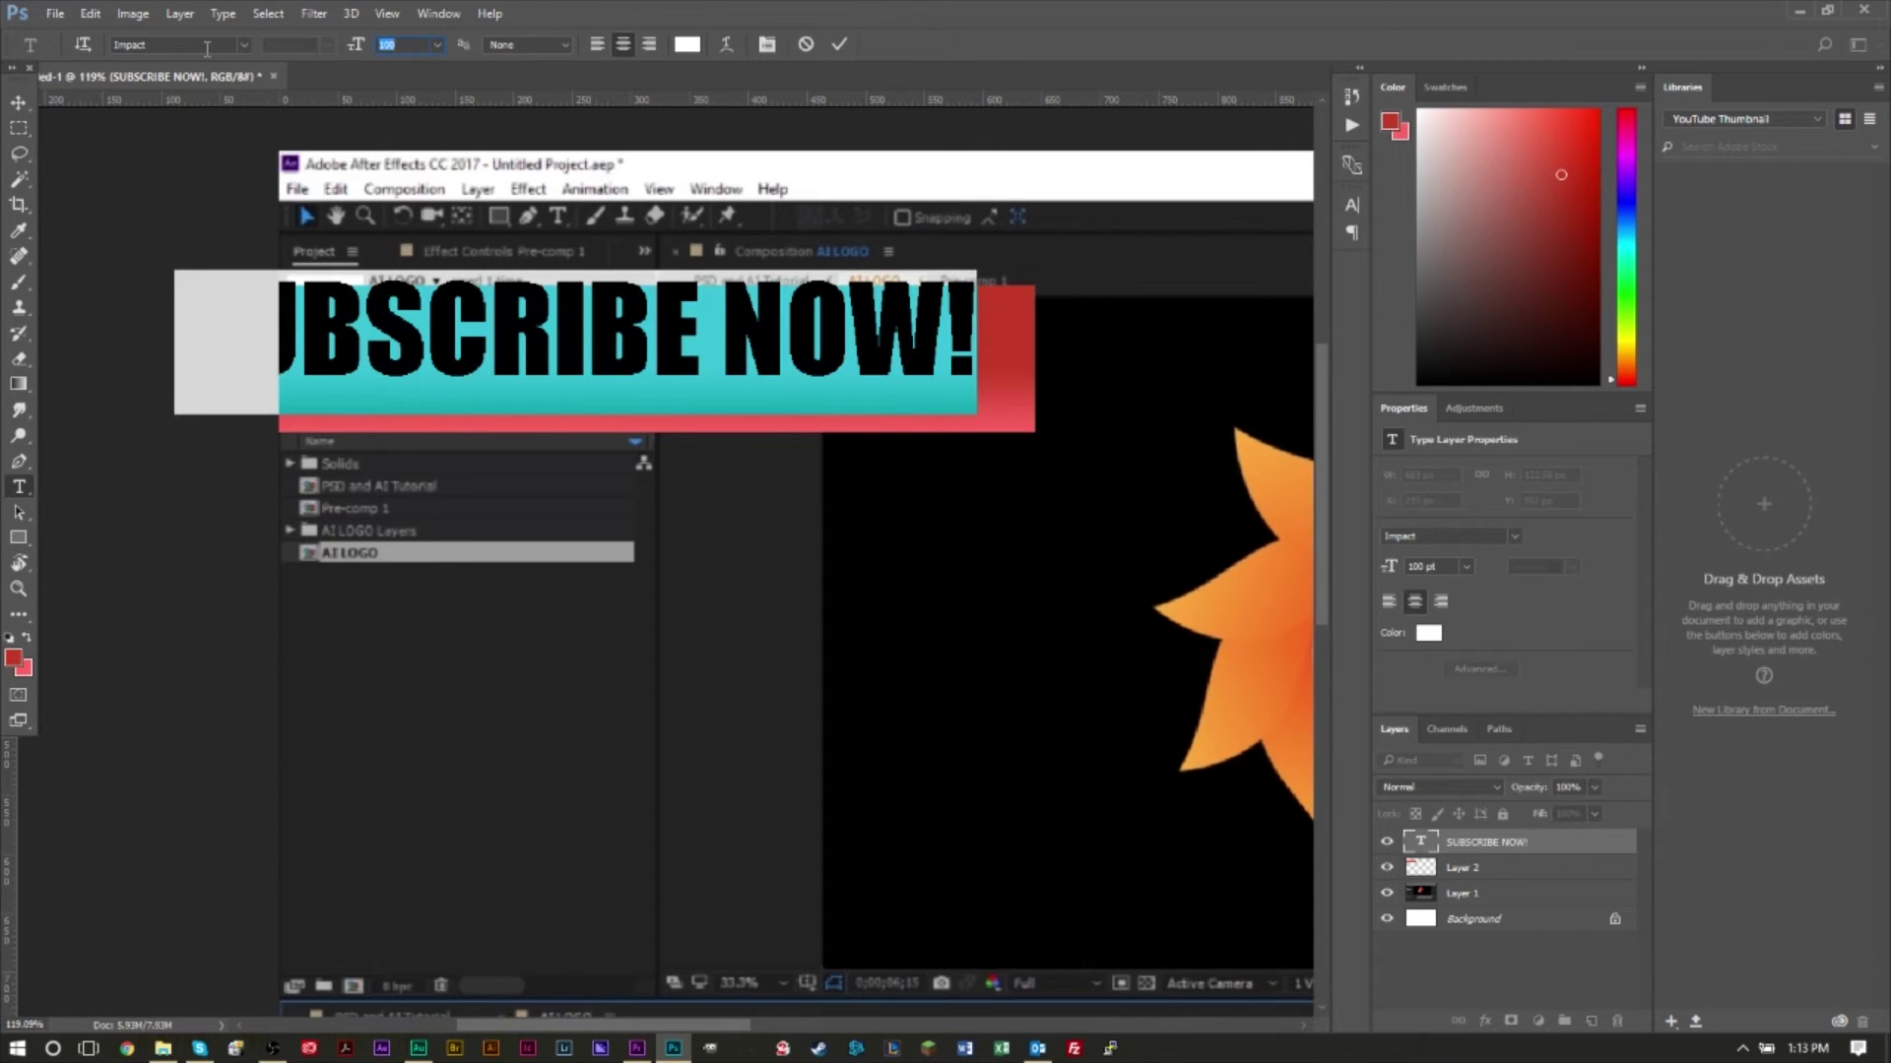
text(85)
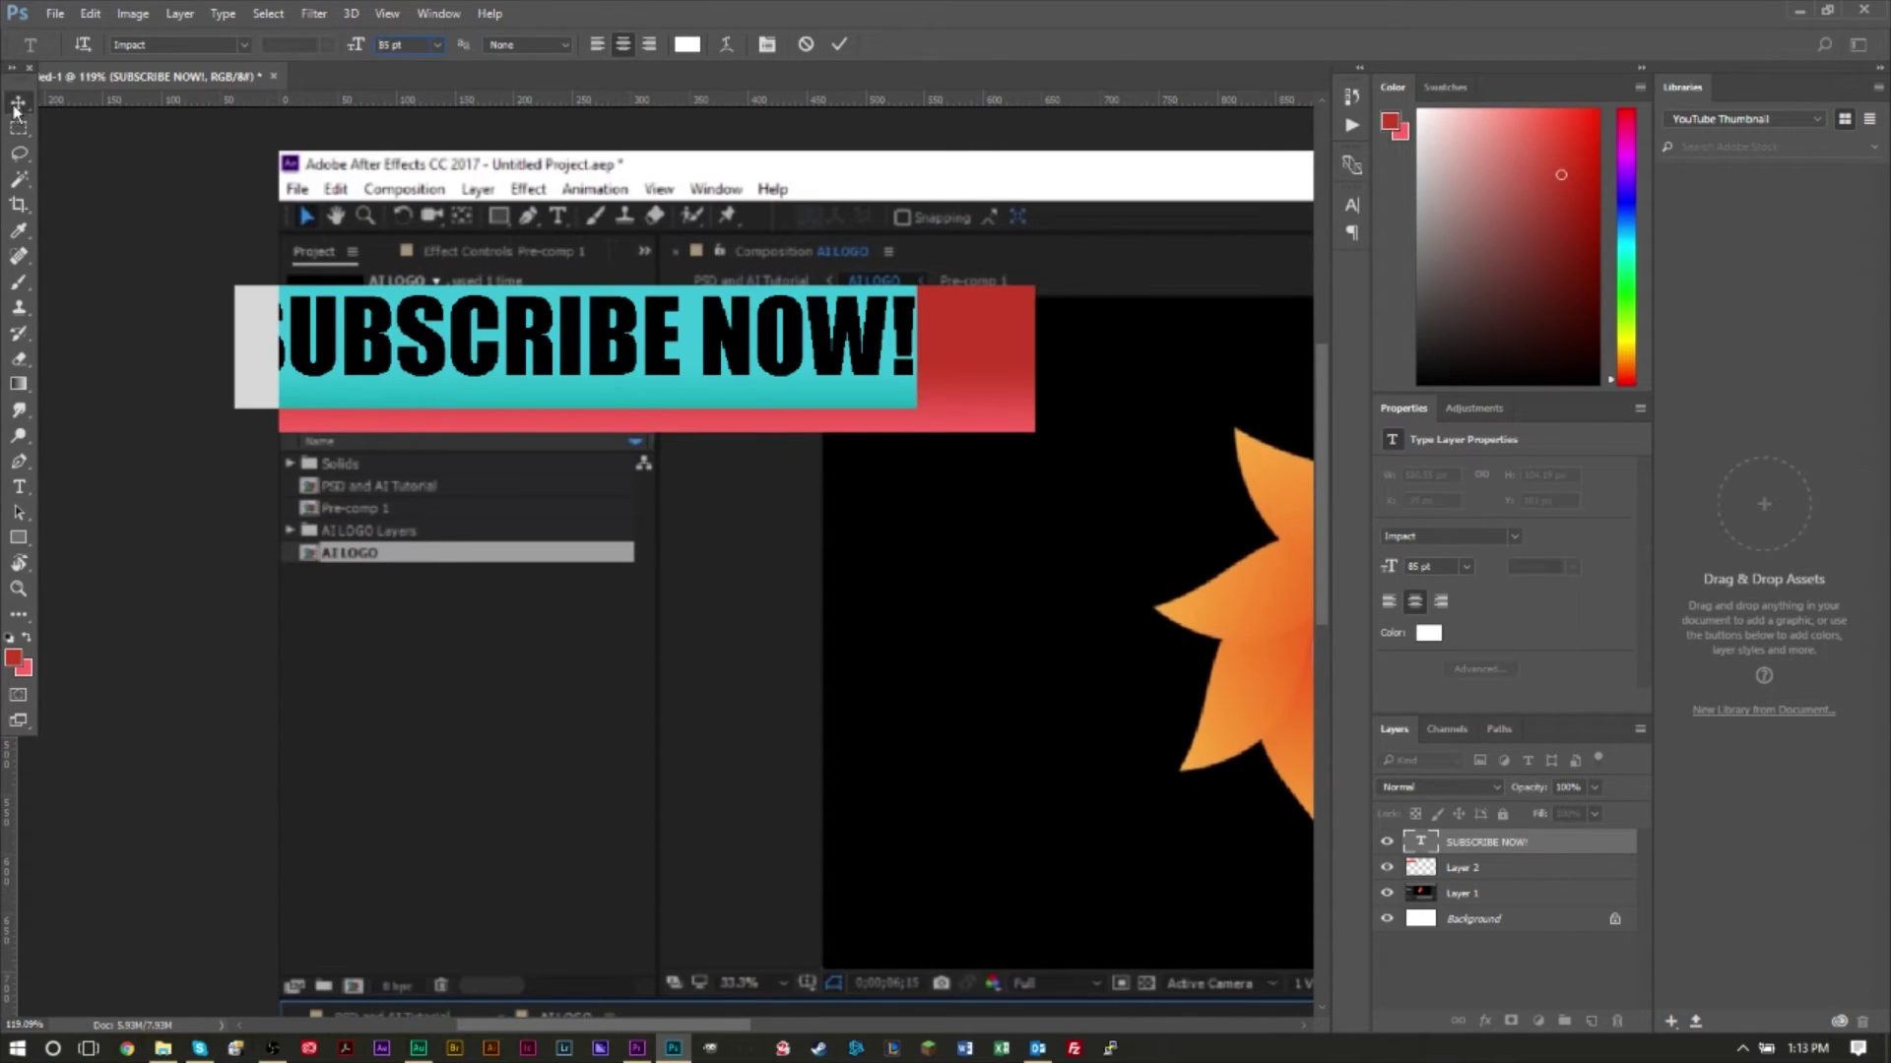
click(17, 102)
drag(483, 366, 549, 386)
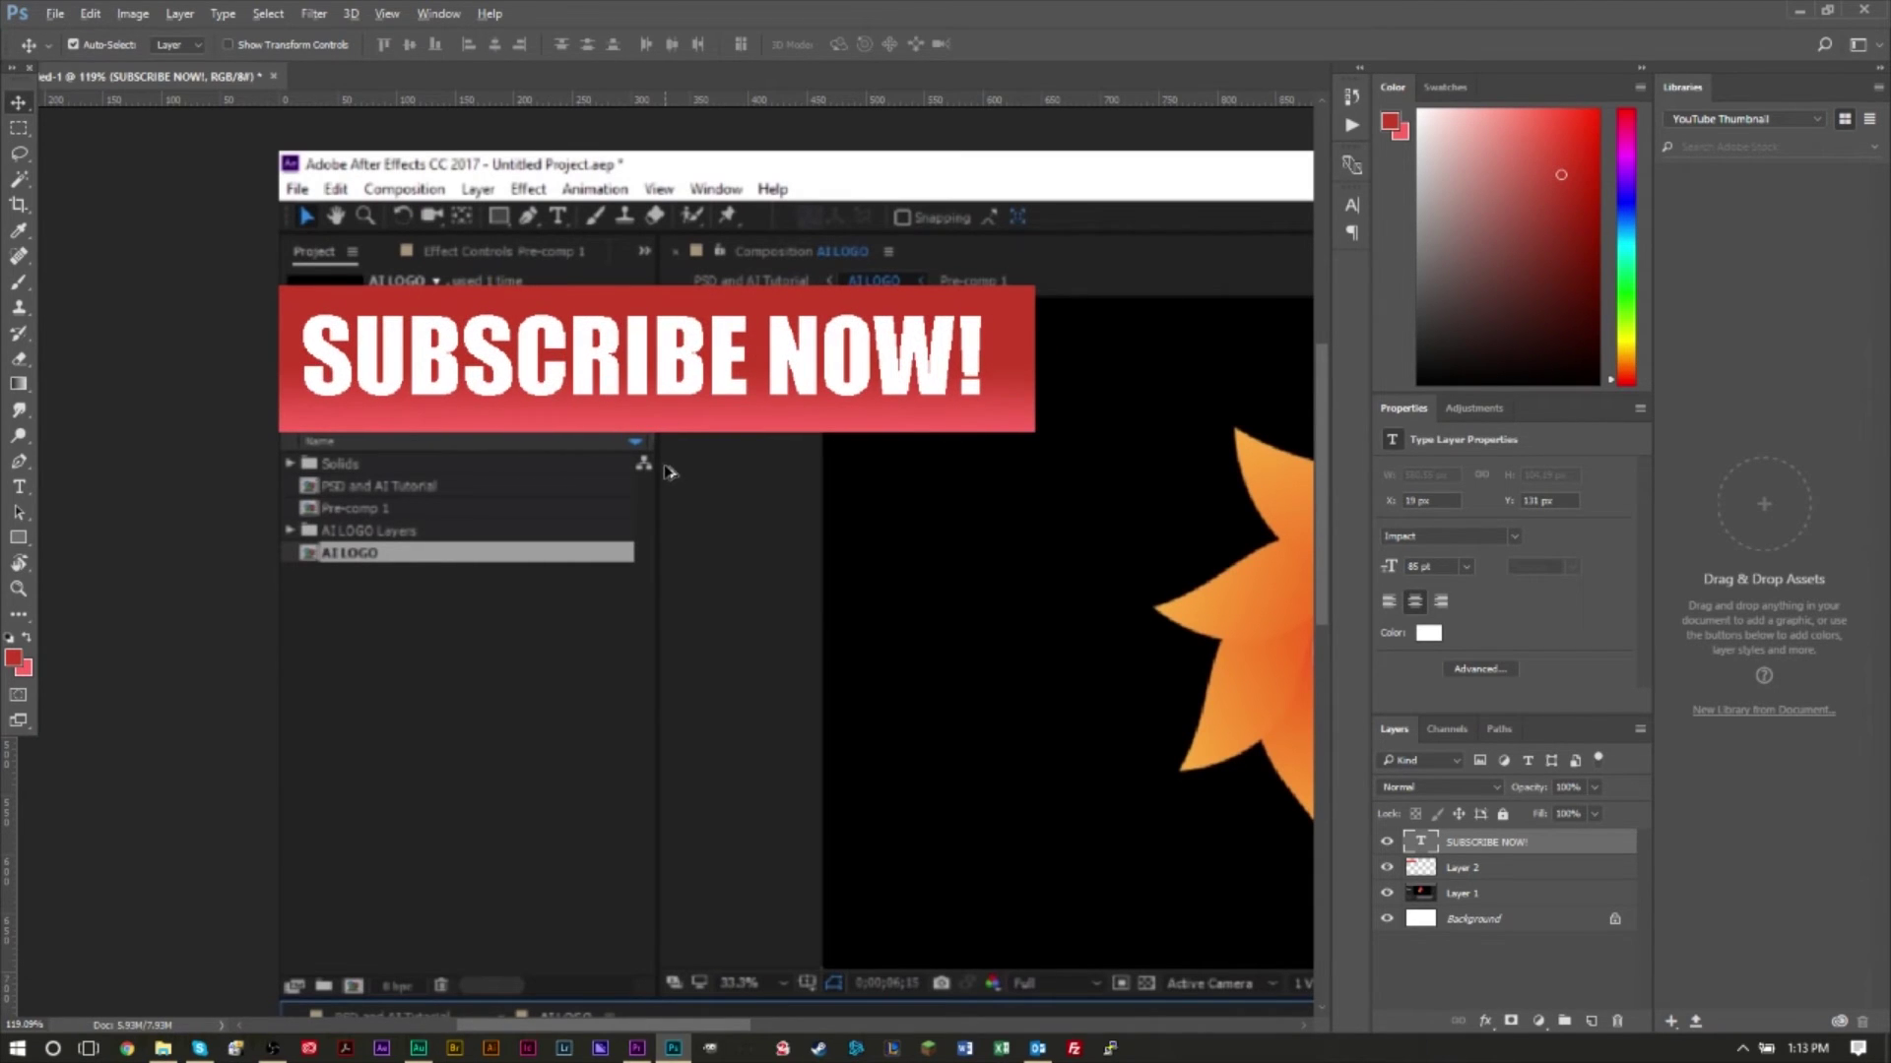
Hide Layer 1 and the white Background, then briefly toggle the SUBSCRIBE NOW! text to check it.
scroll(670, 483, down, 3)
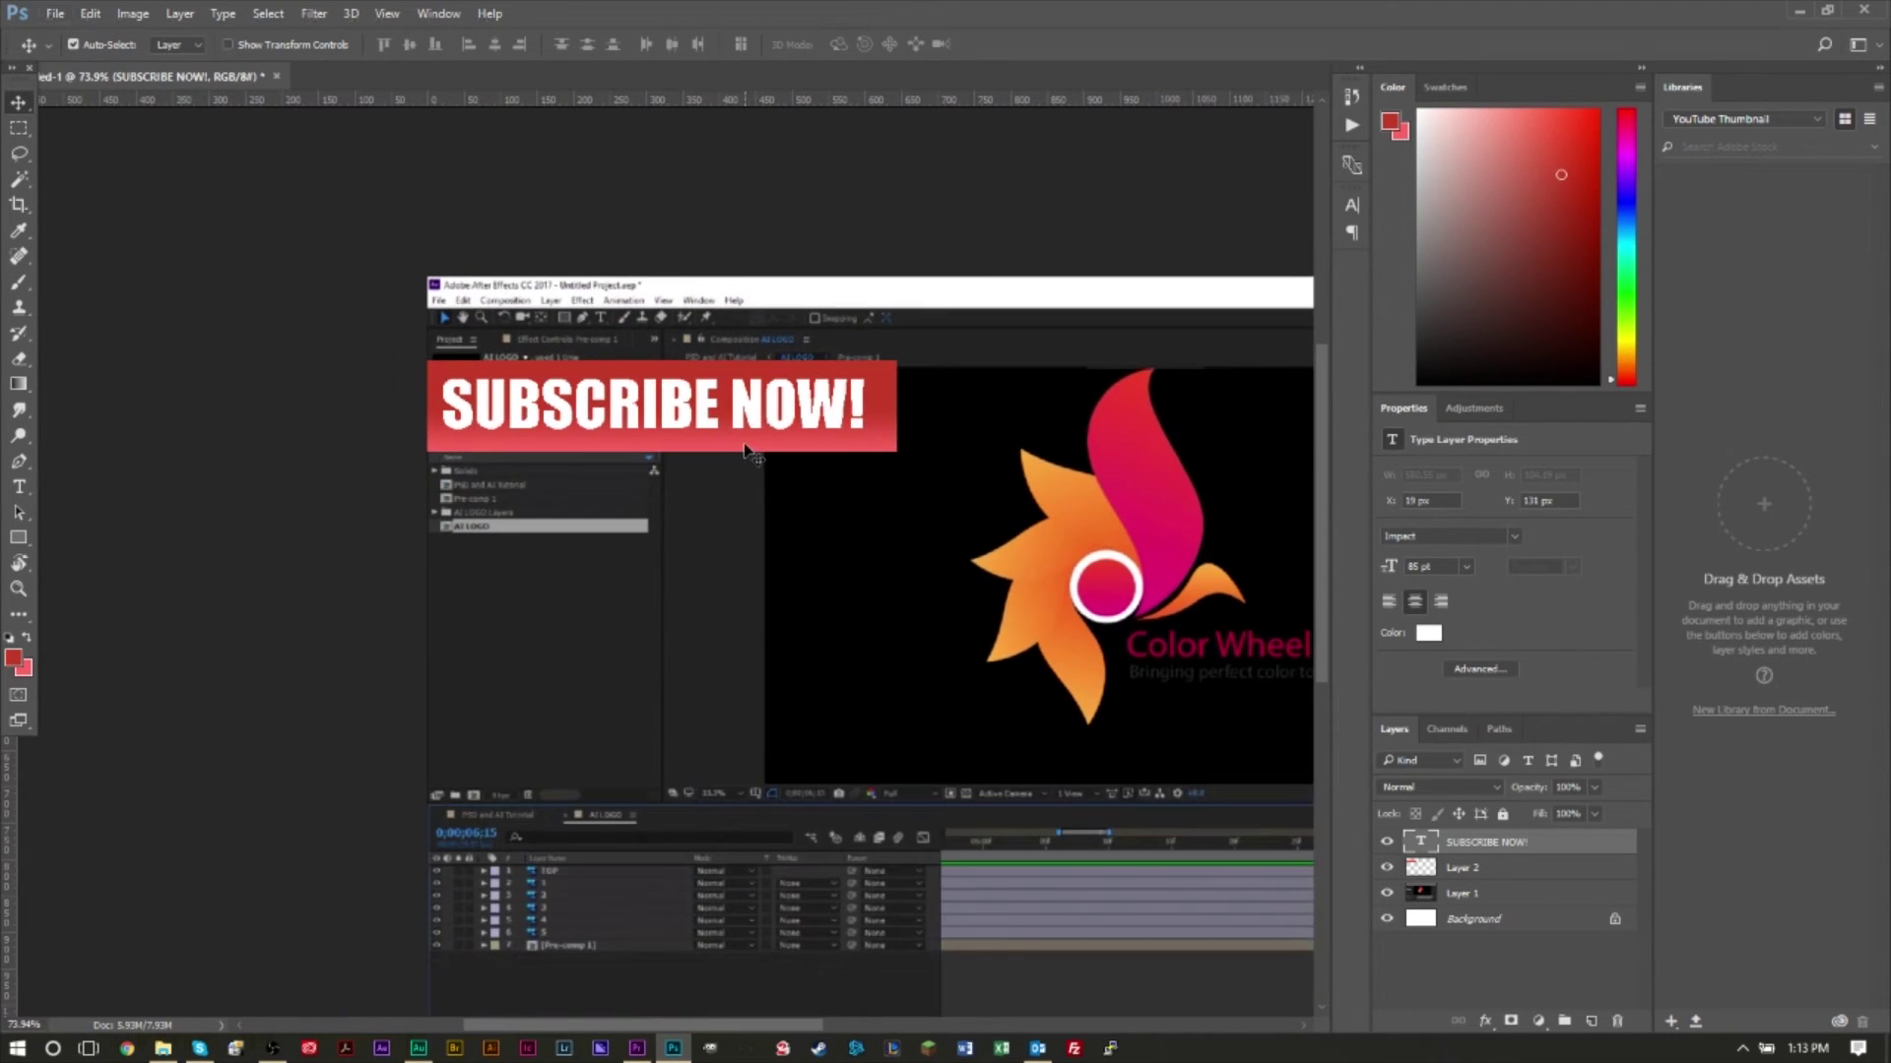
scroll(744, 454, up, 3)
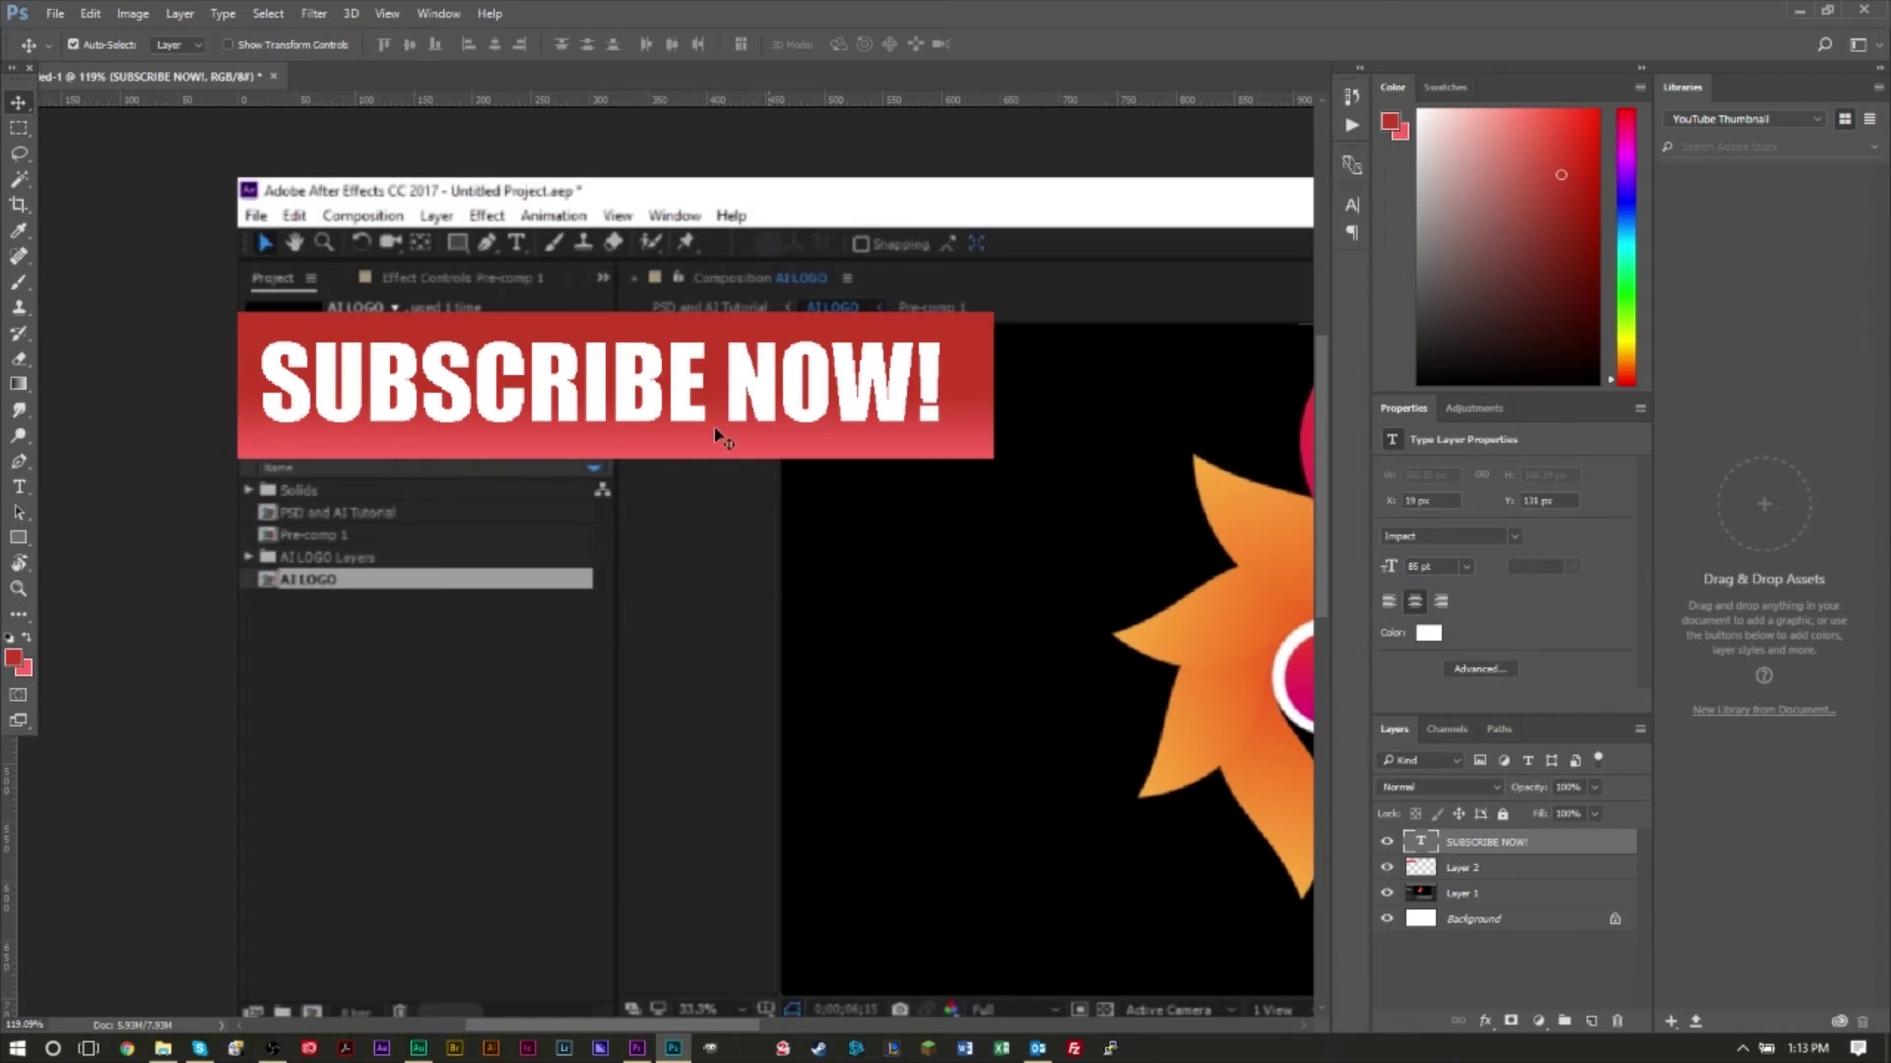
click(1386, 893)
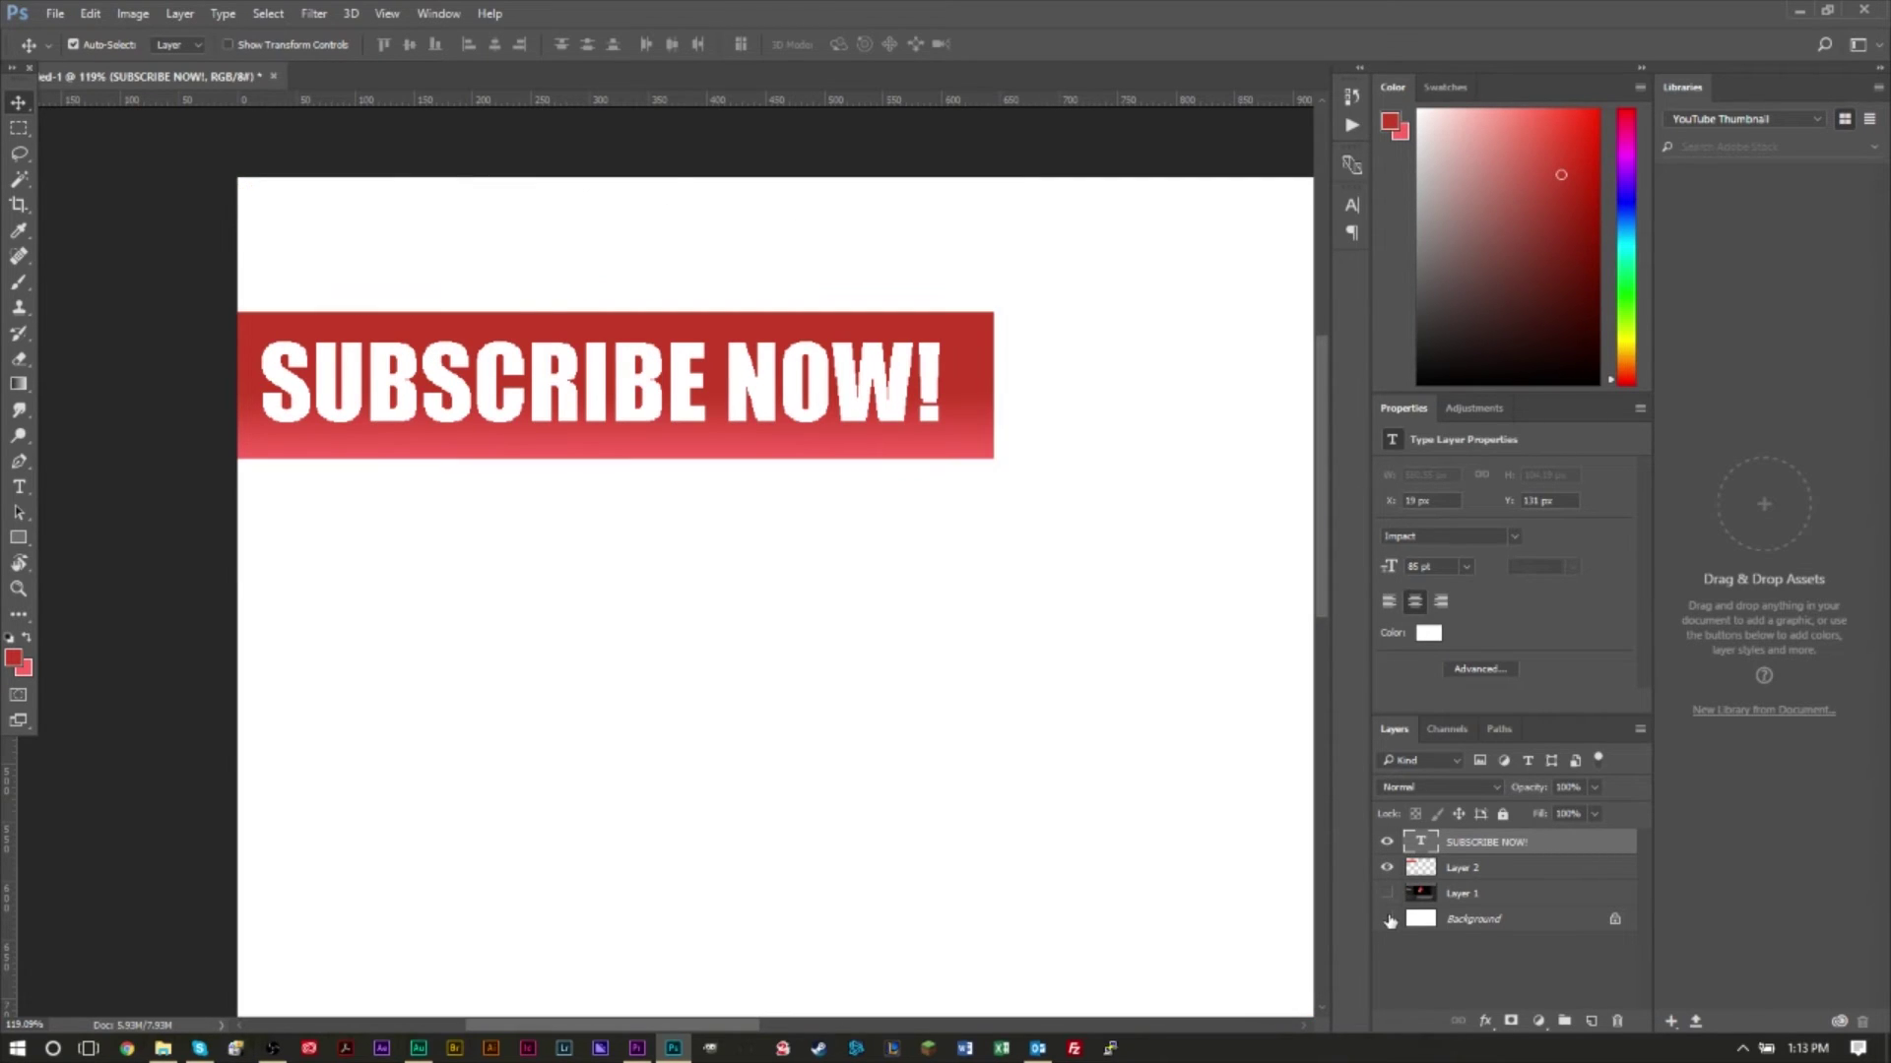
click(1387, 919)
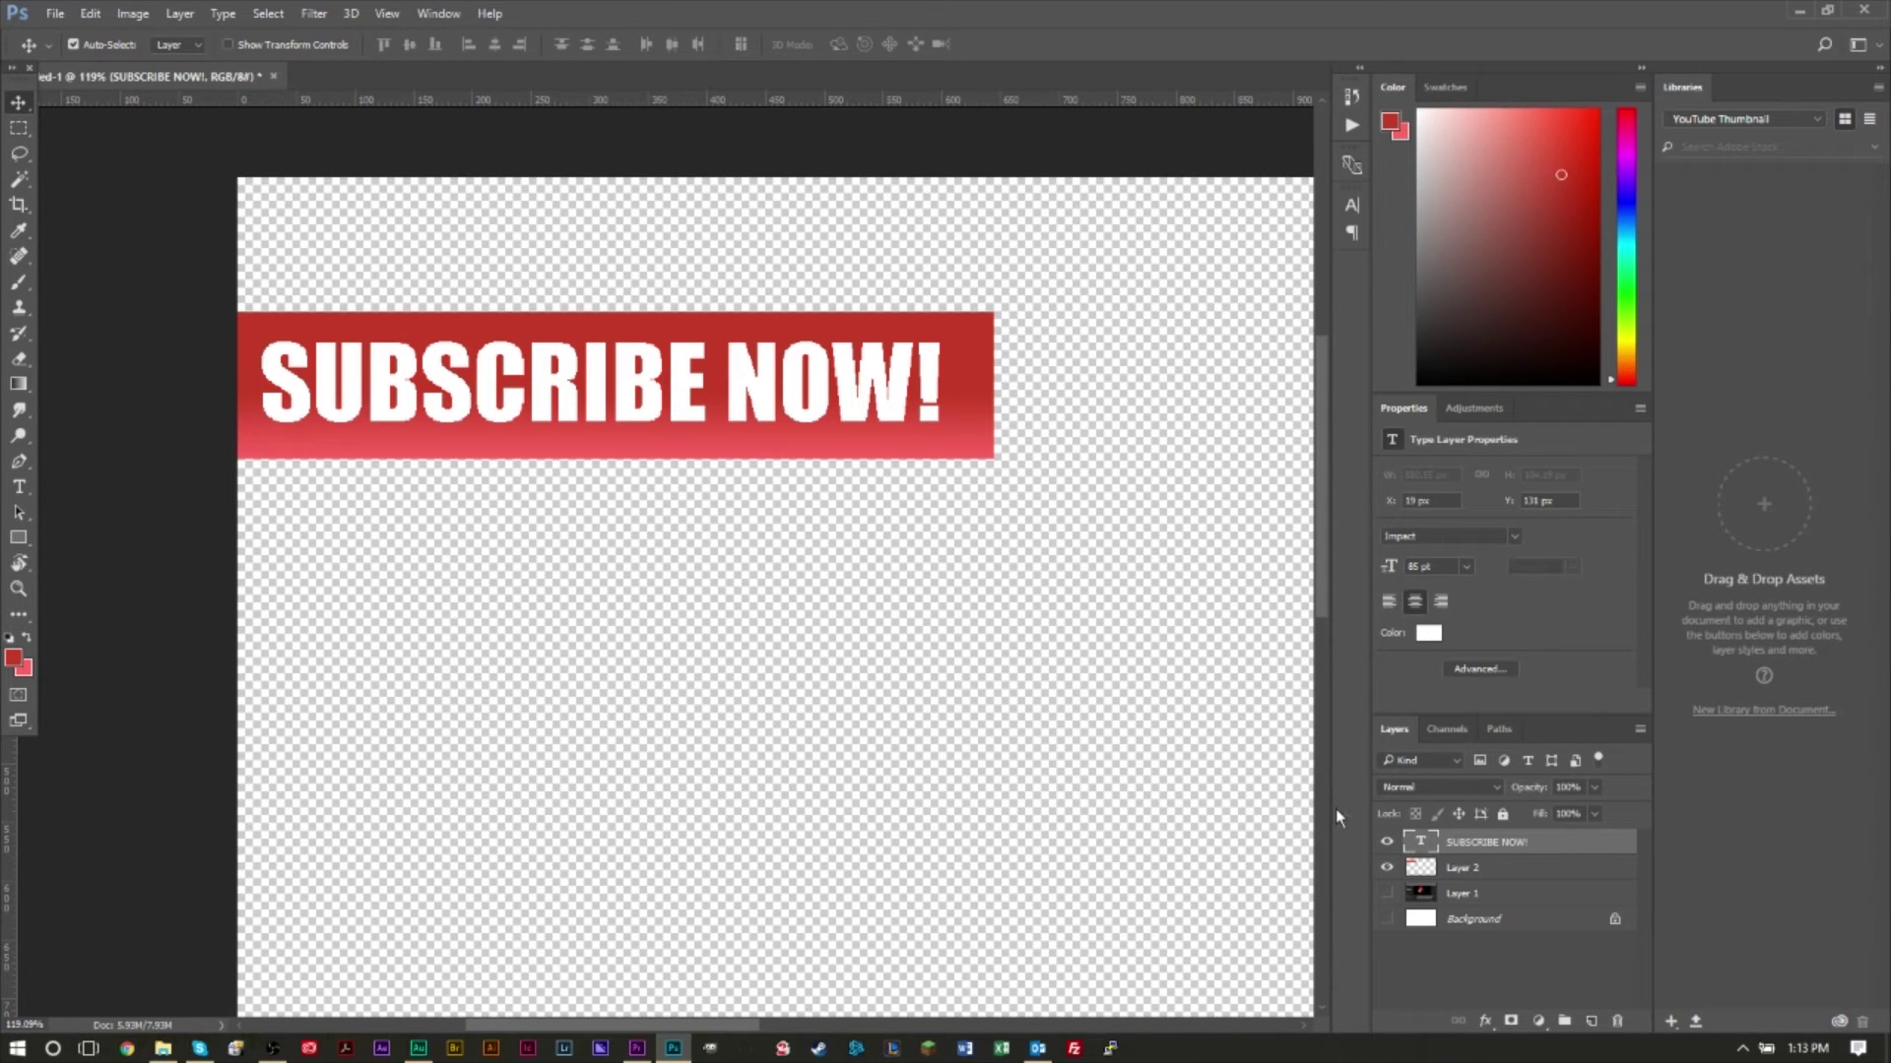
click(1386, 843)
click(1387, 842)
click(54, 15)
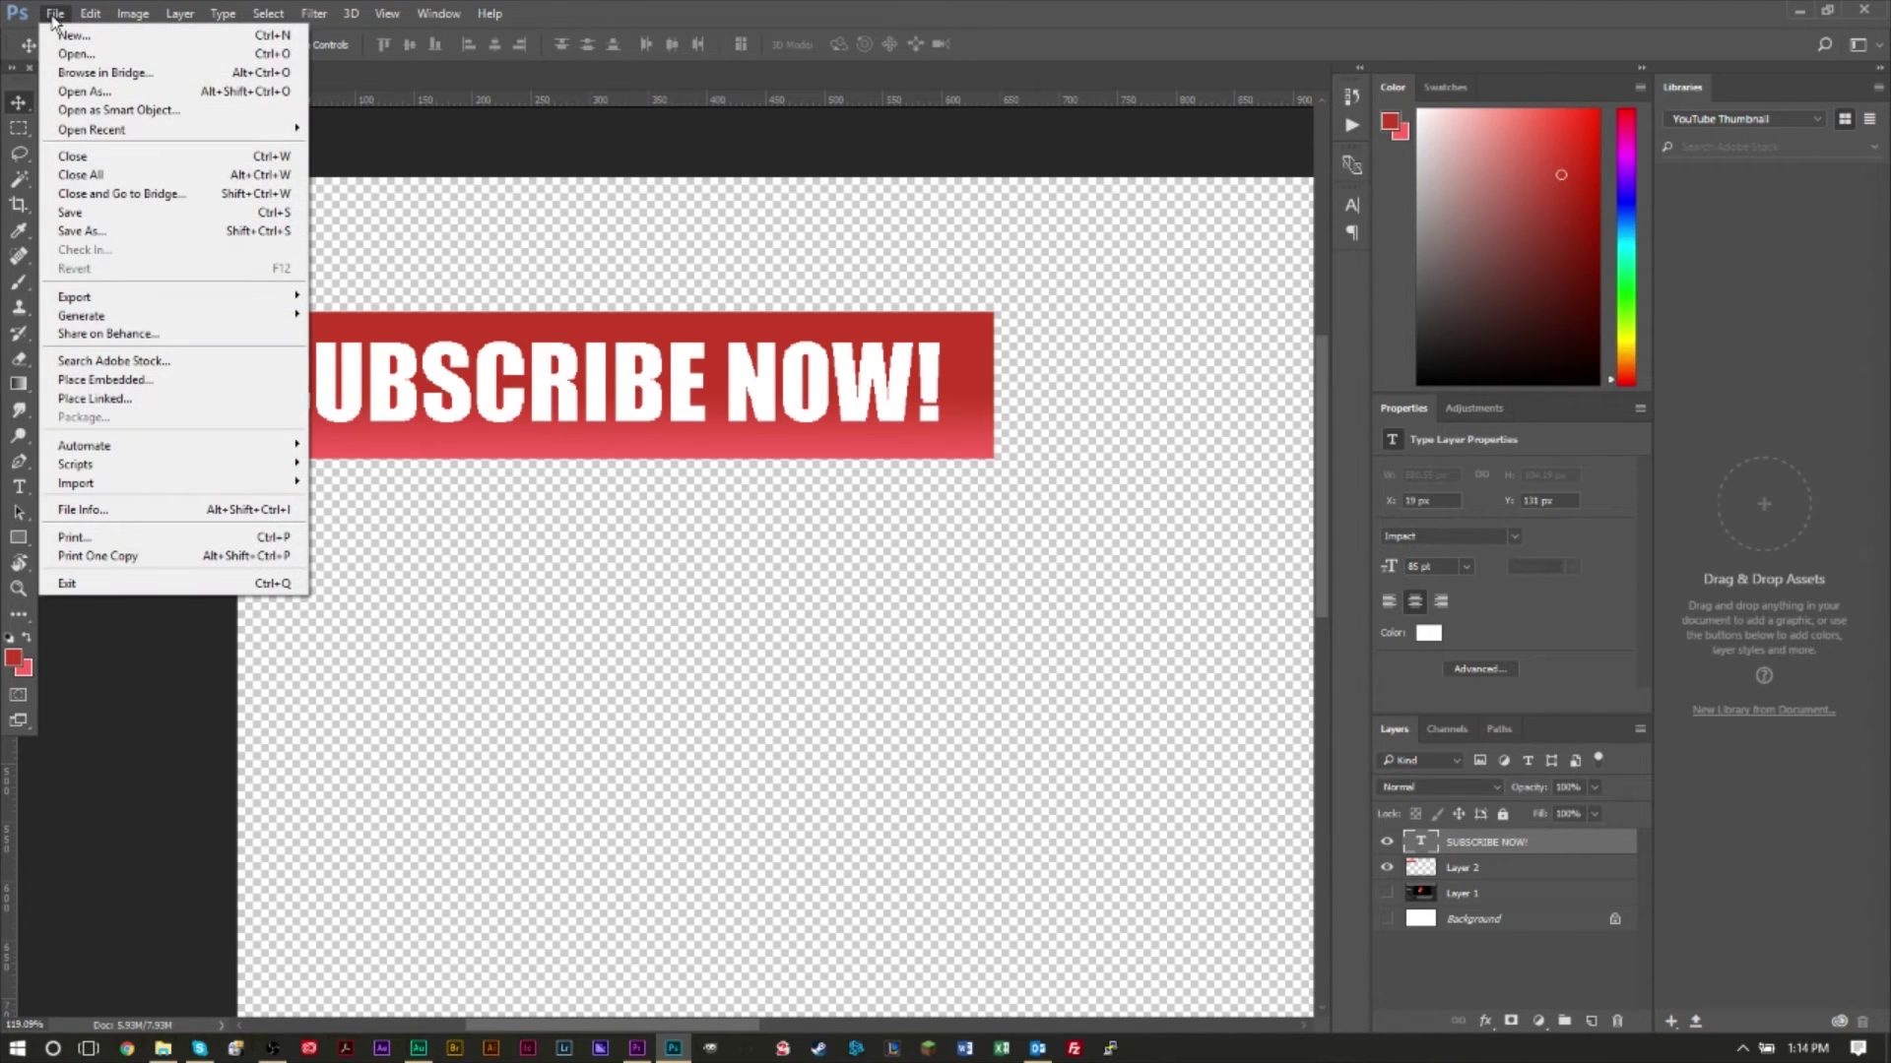
Save the transparent banner as a PNG named 'SUB BOX' on the Desktop, then switch back to Premiere Pro.
click(115, 235)
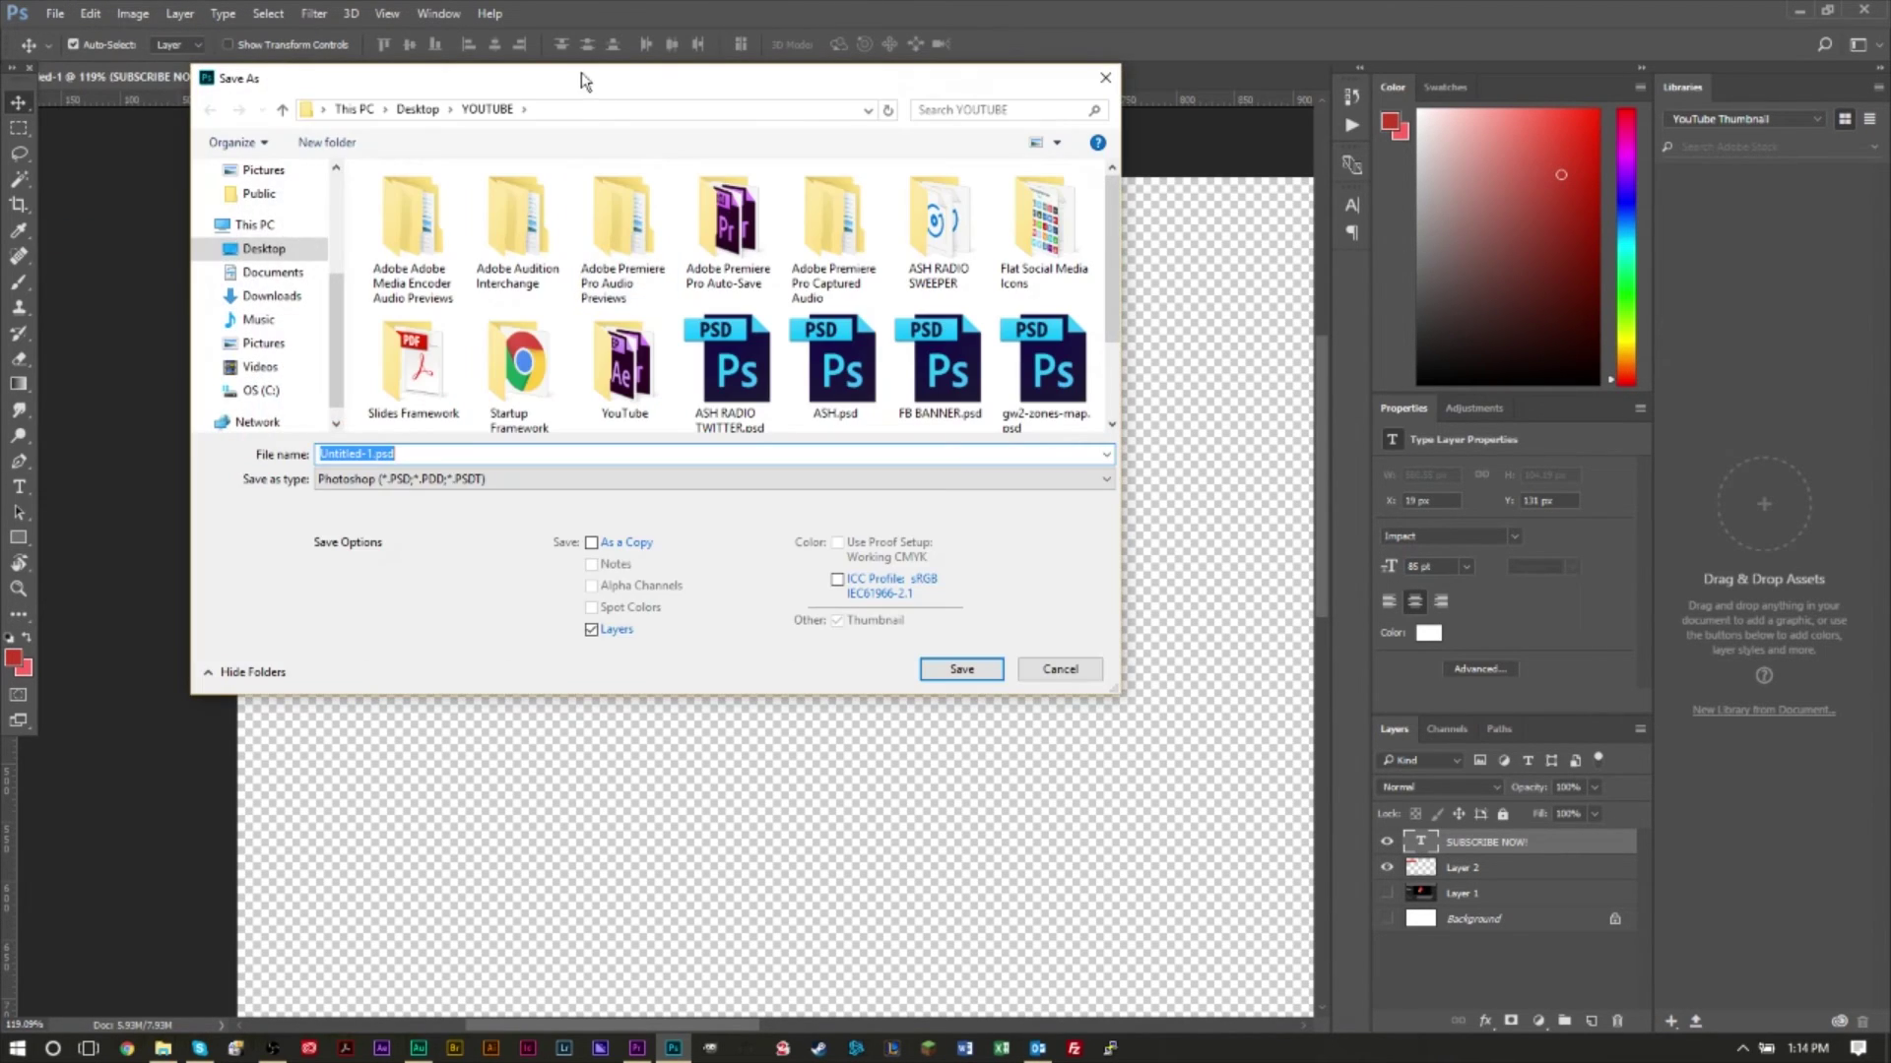
drag(583, 81, 993, 119)
click(914, 519)
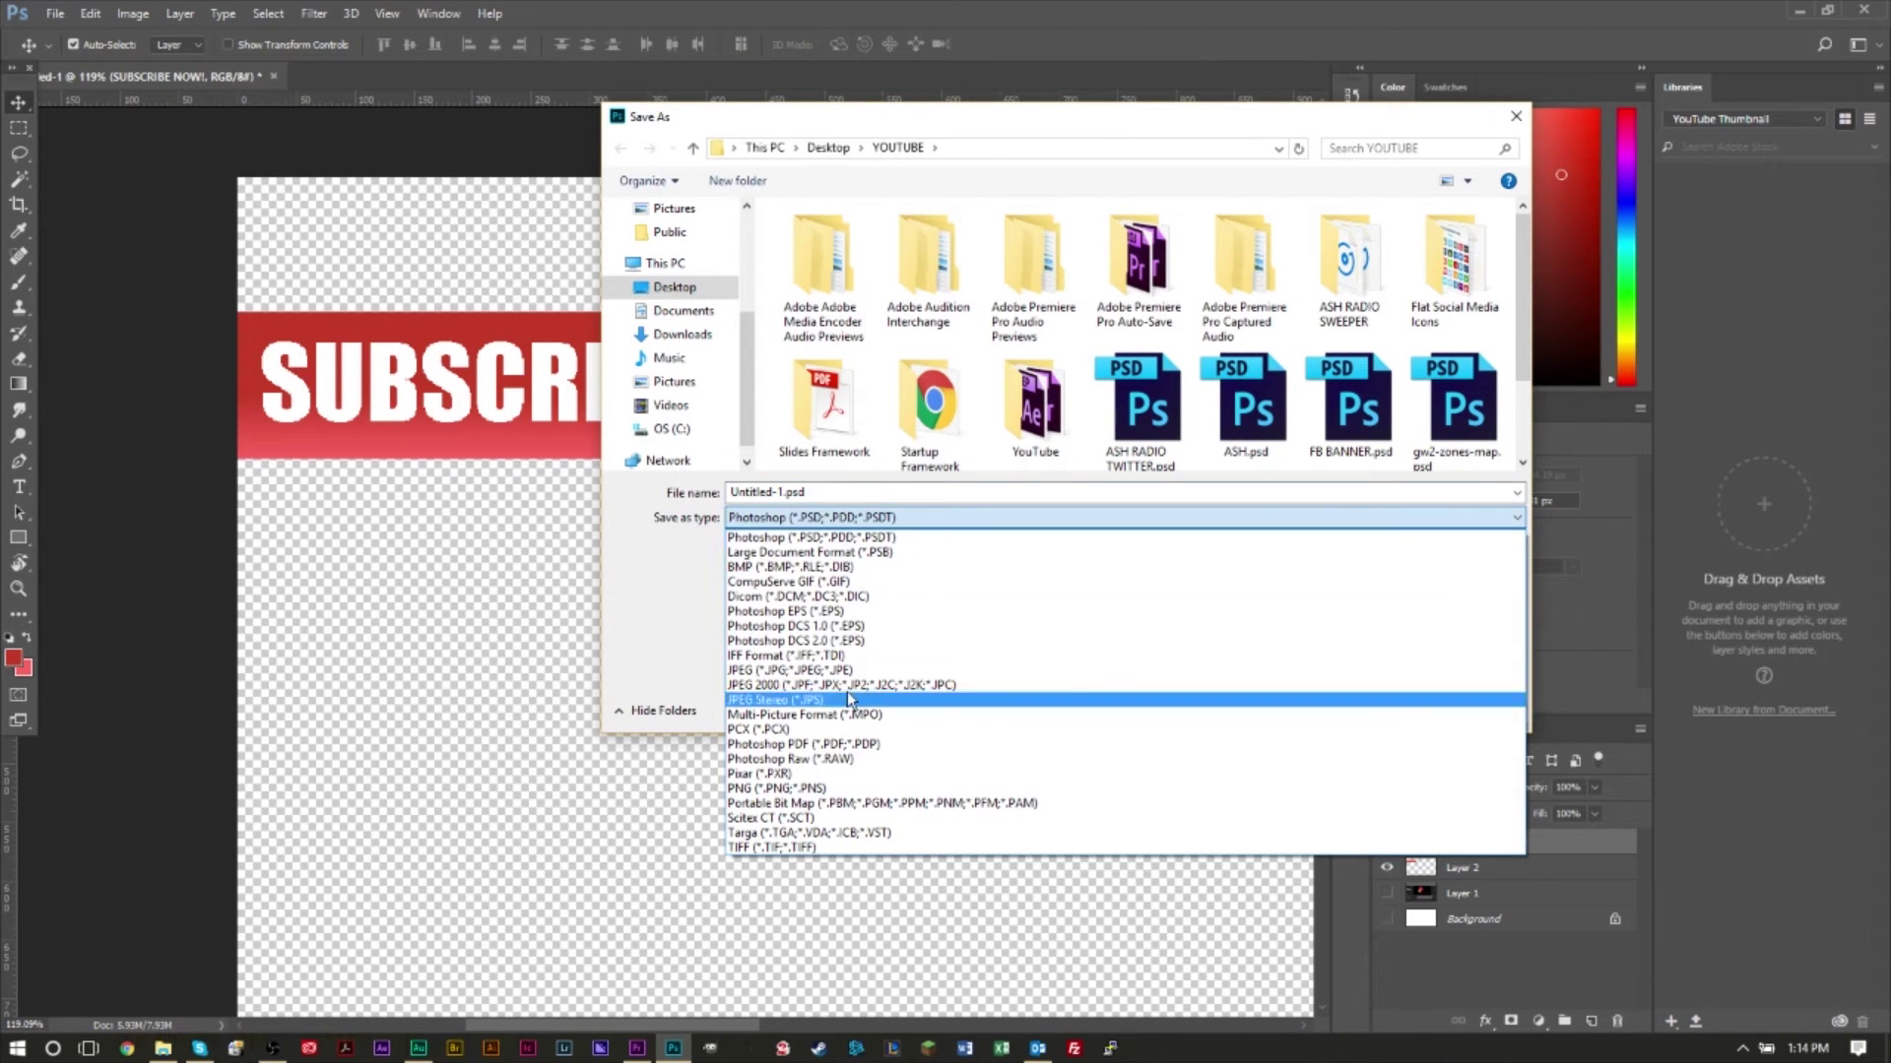
click(834, 788)
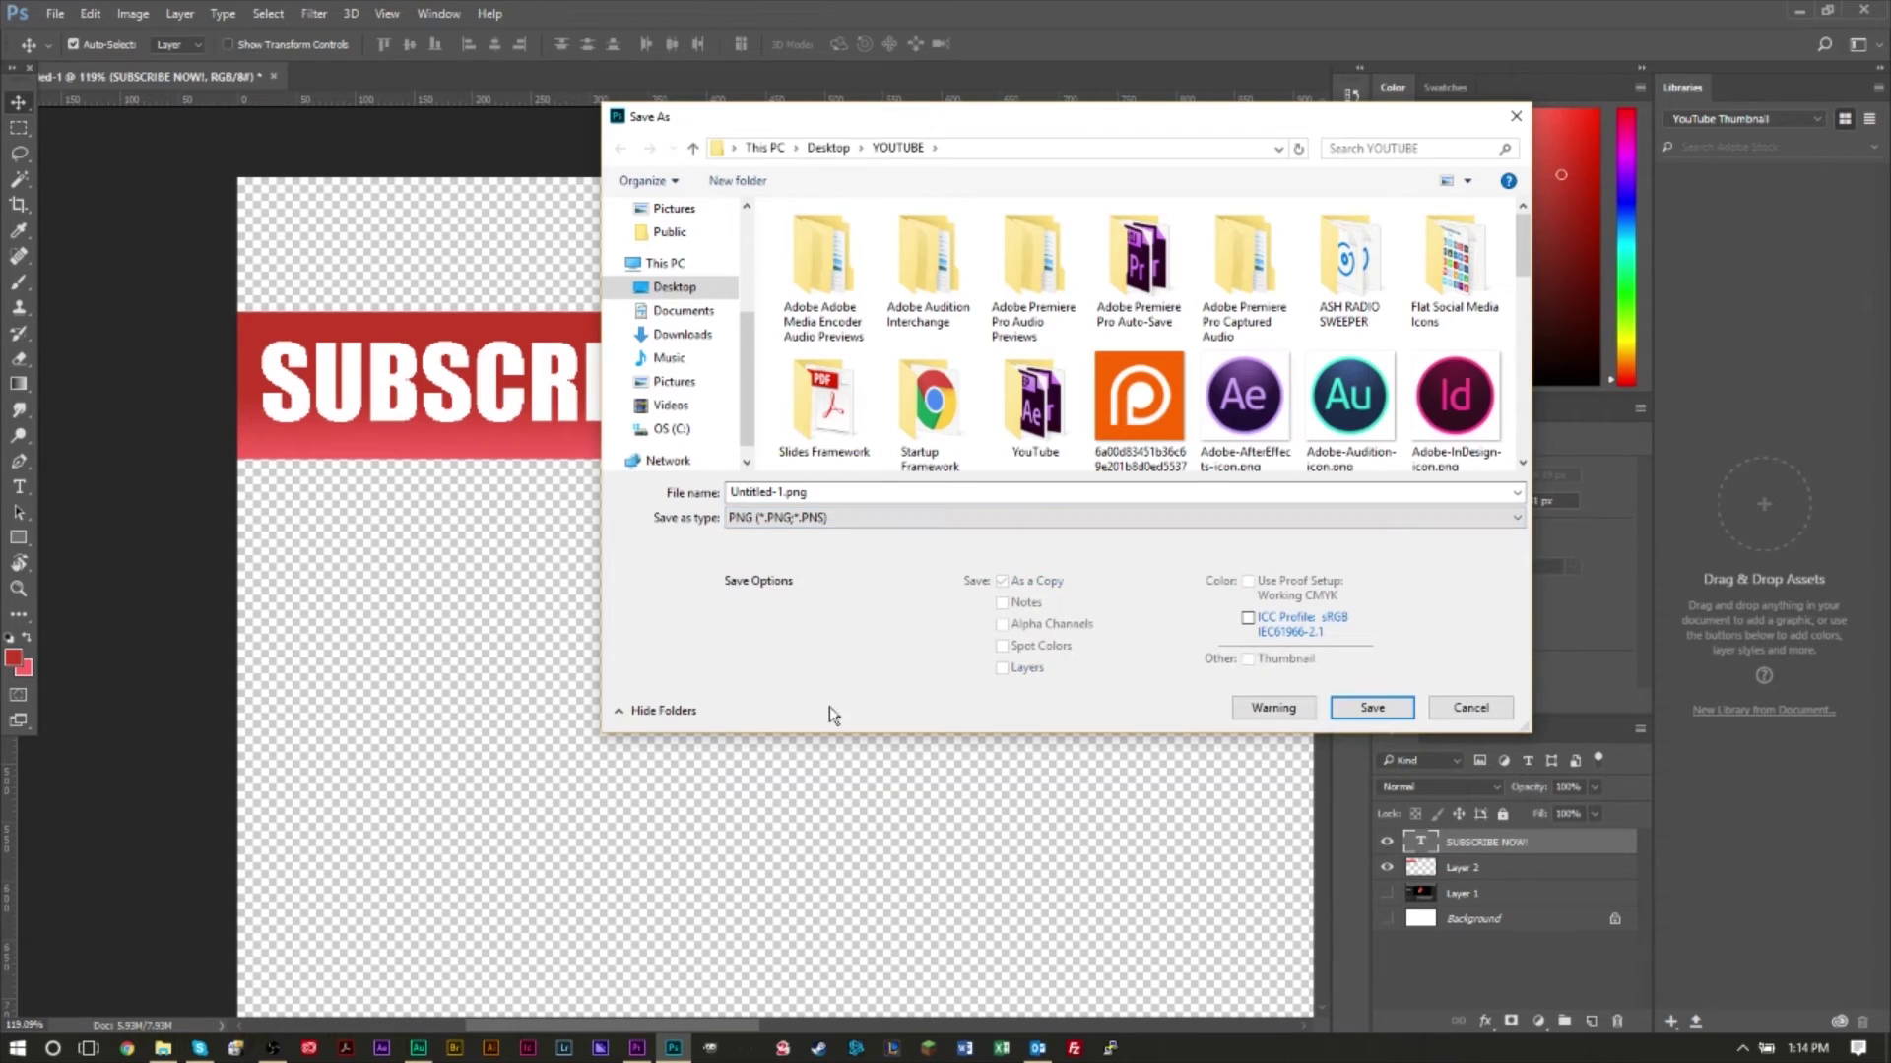
click(675, 287)
text(SUB BOX)
key(Return)
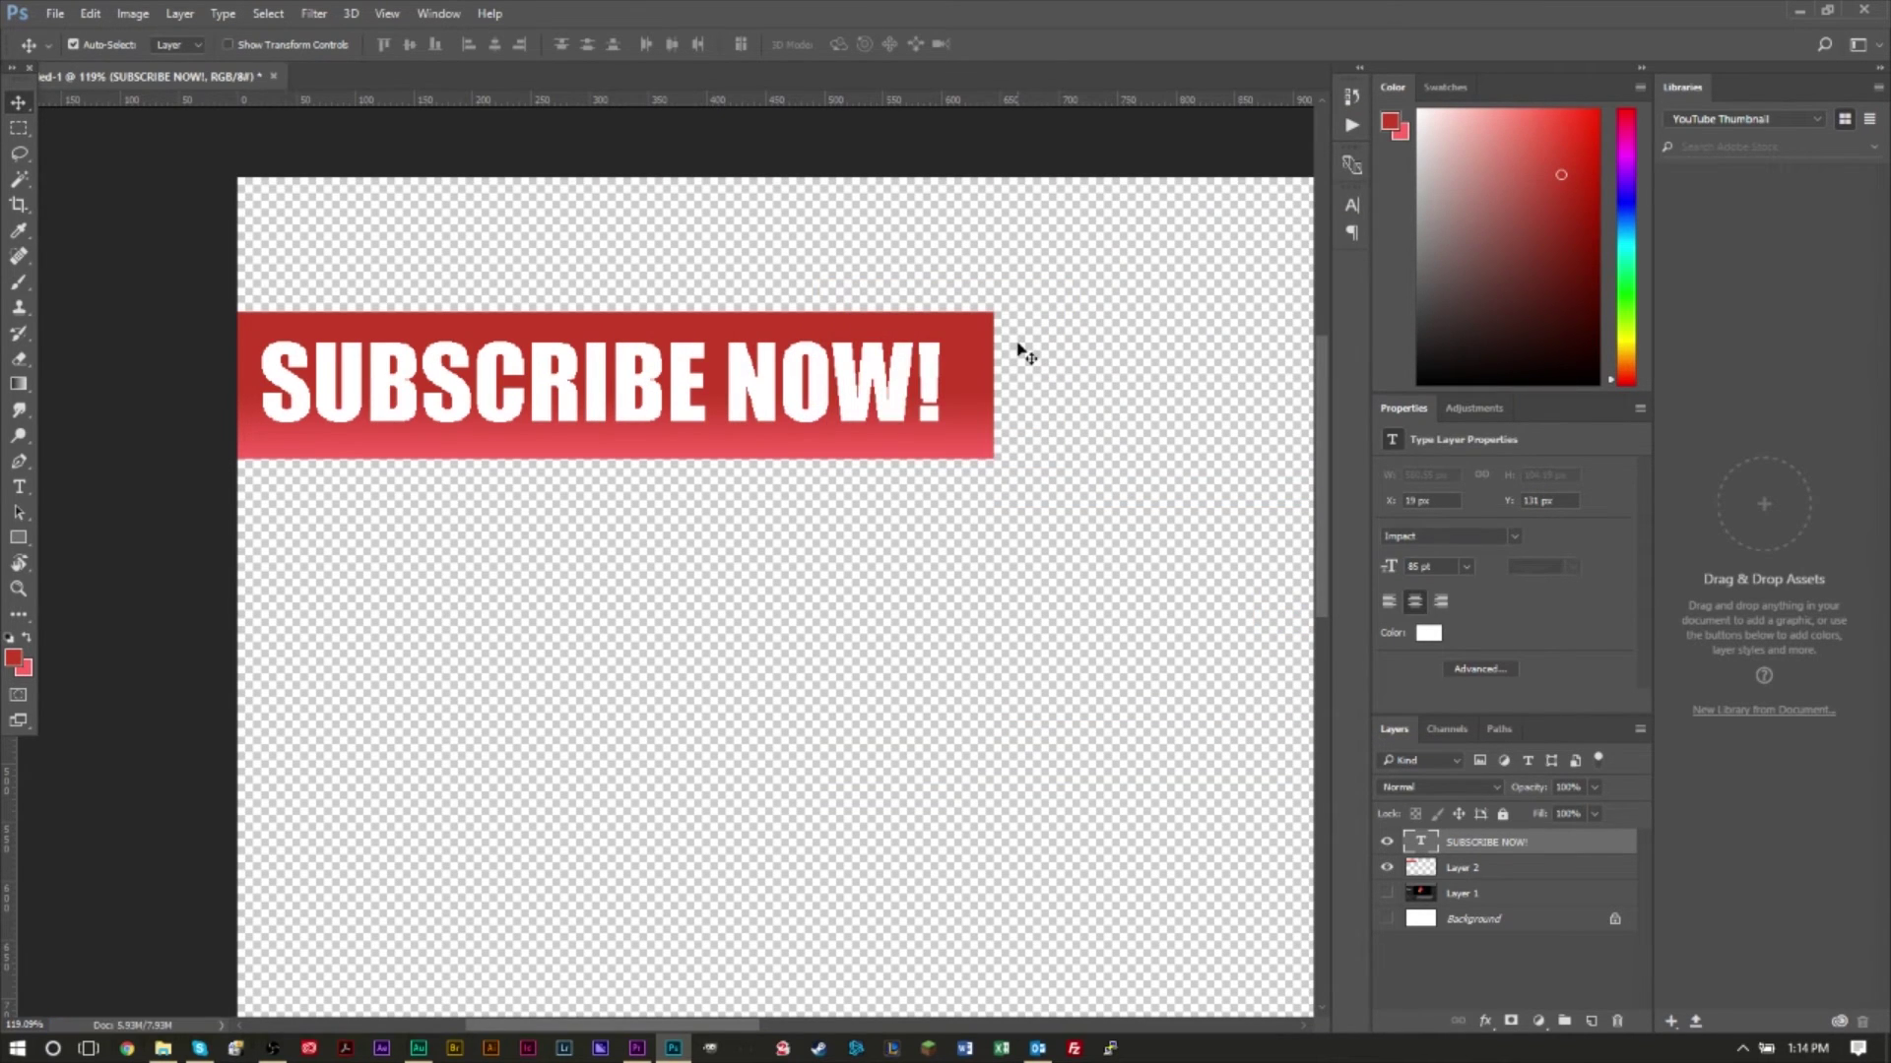
key(alt+Tab)
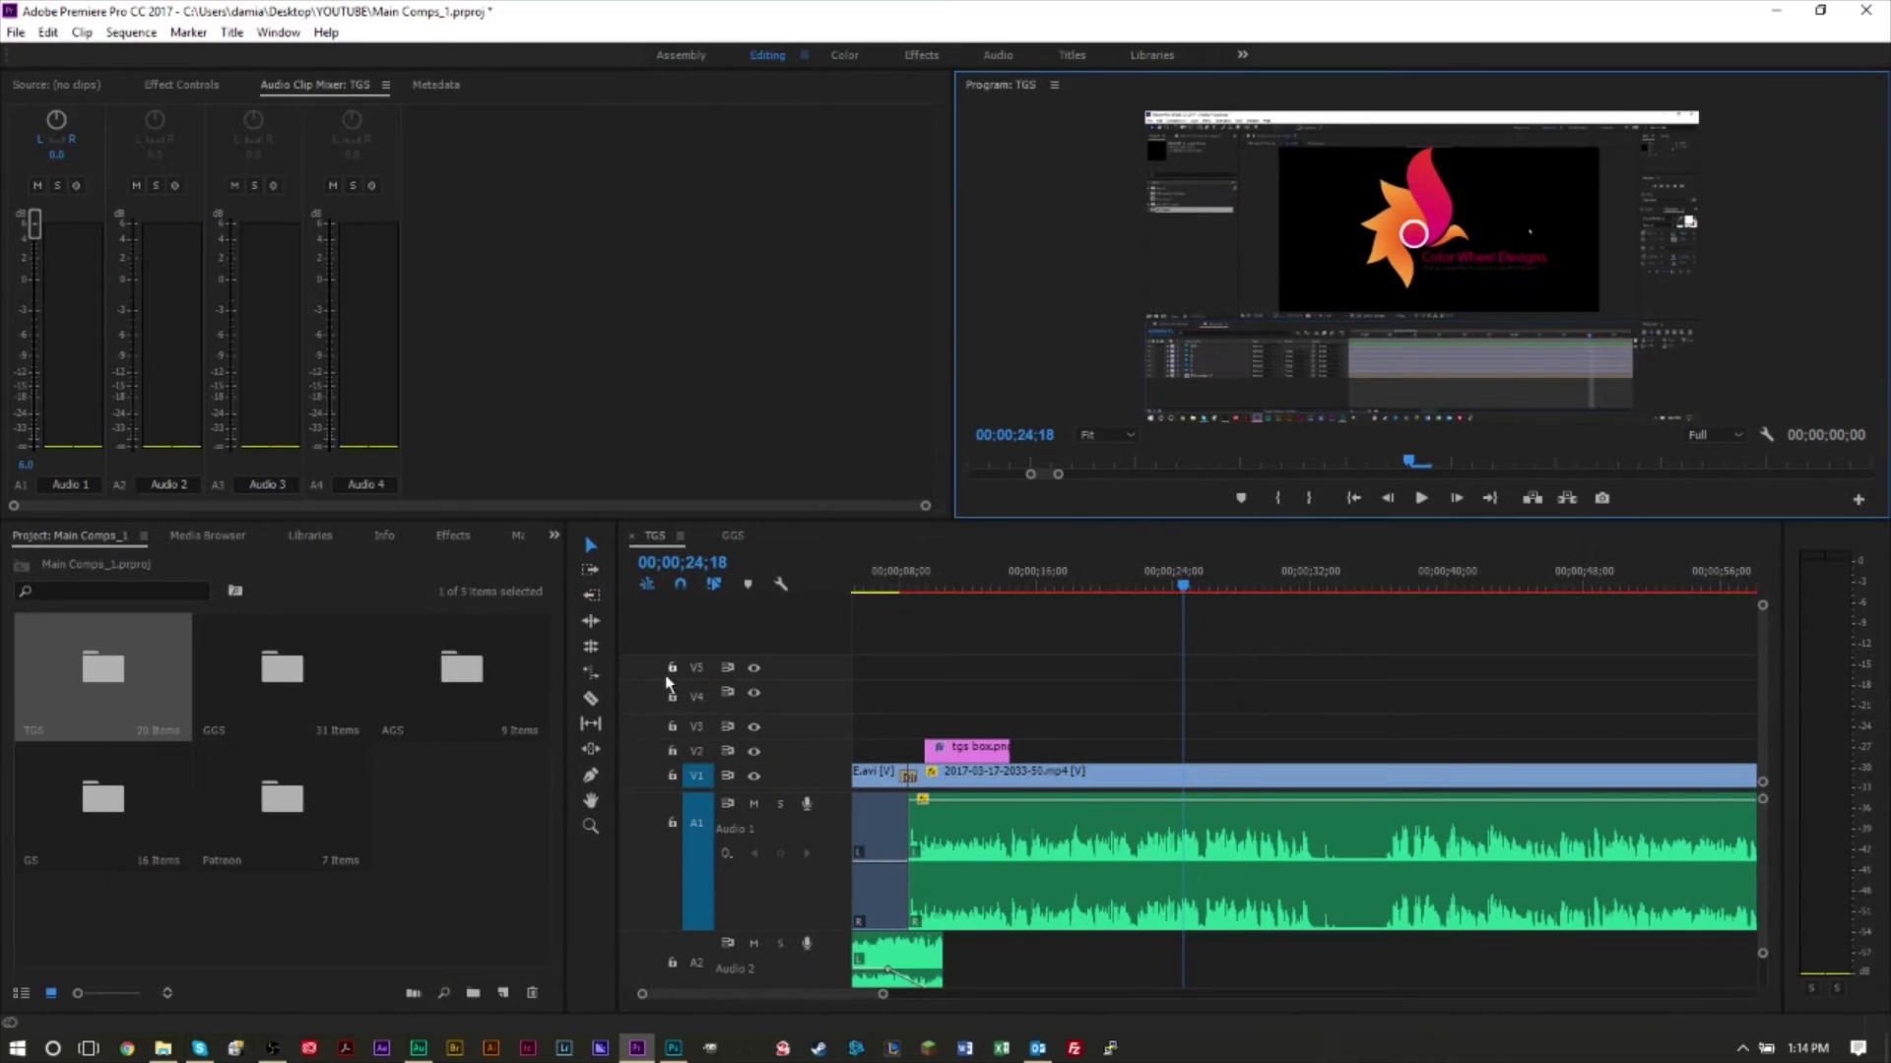
Import SUB BOX.png from the Desktop and place it on track V2 at the playhead.
key(super+d)
drag(403, 882, 458, 814)
key(alt+Tab)
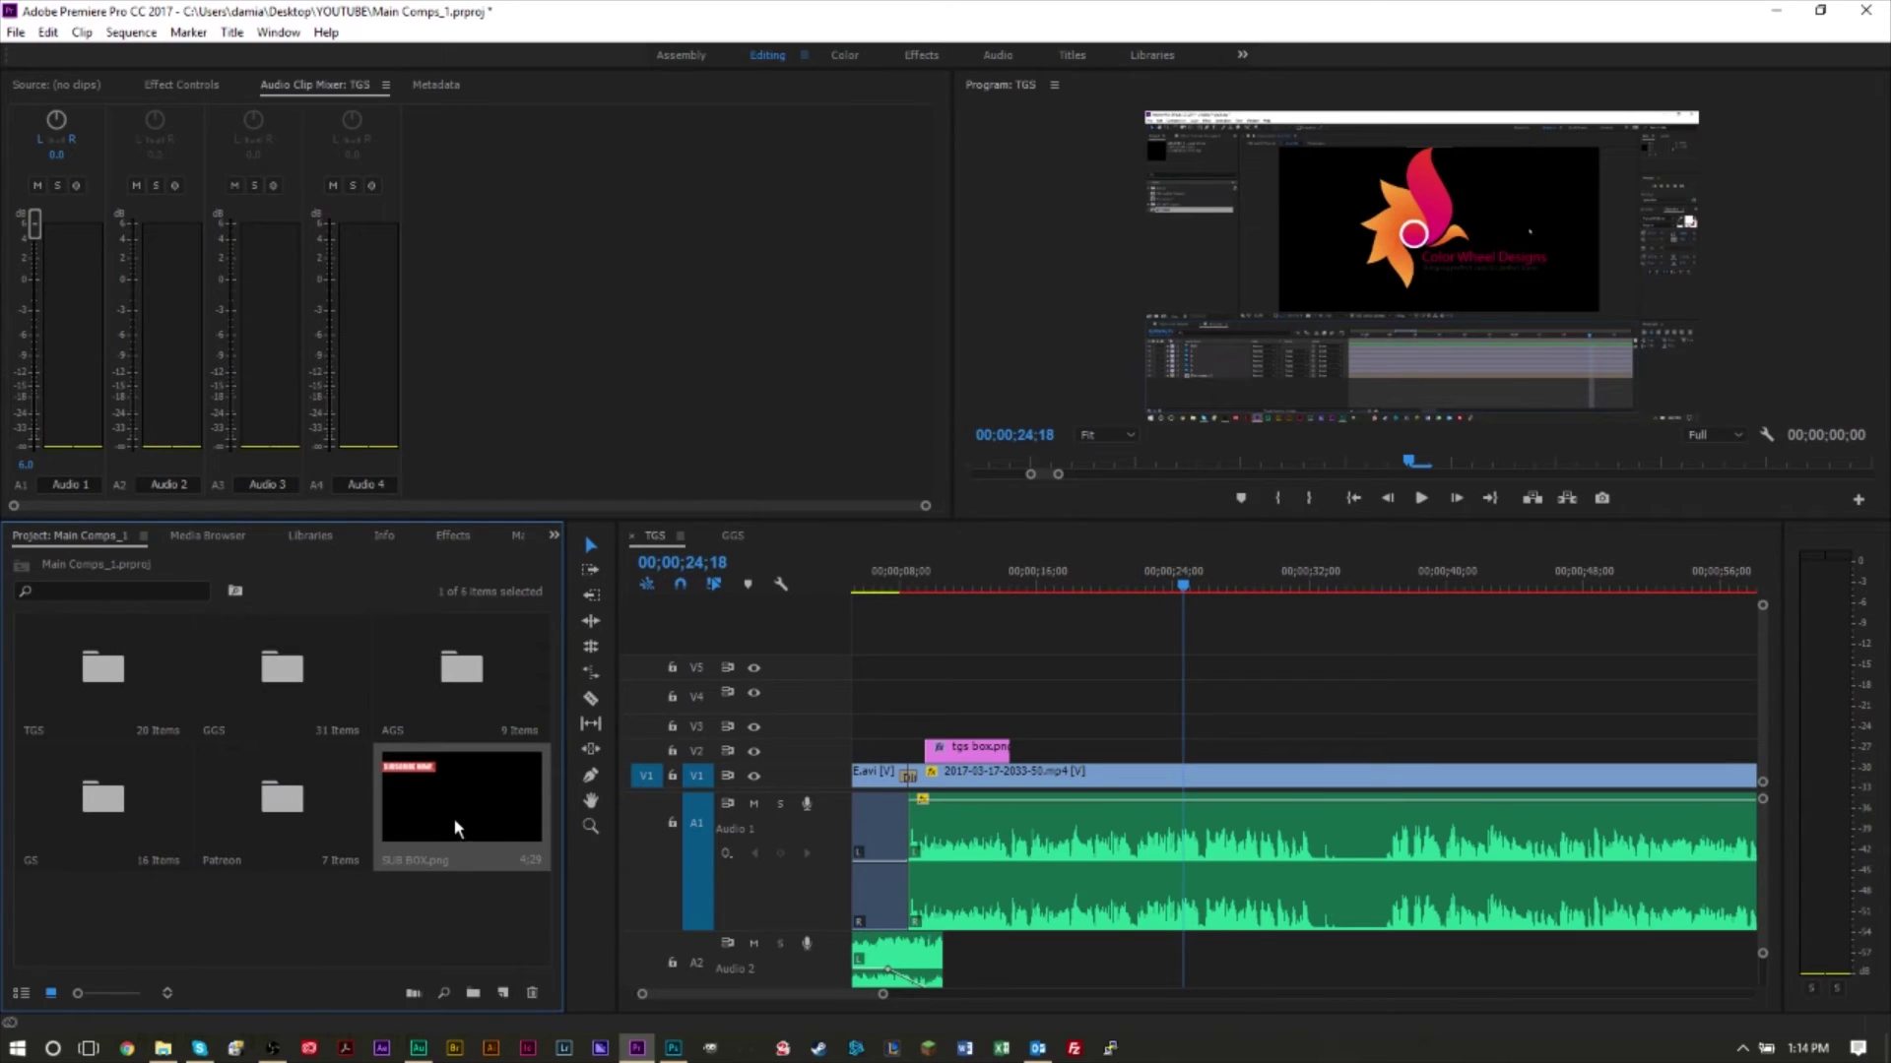
drag(451, 813, 1193, 760)
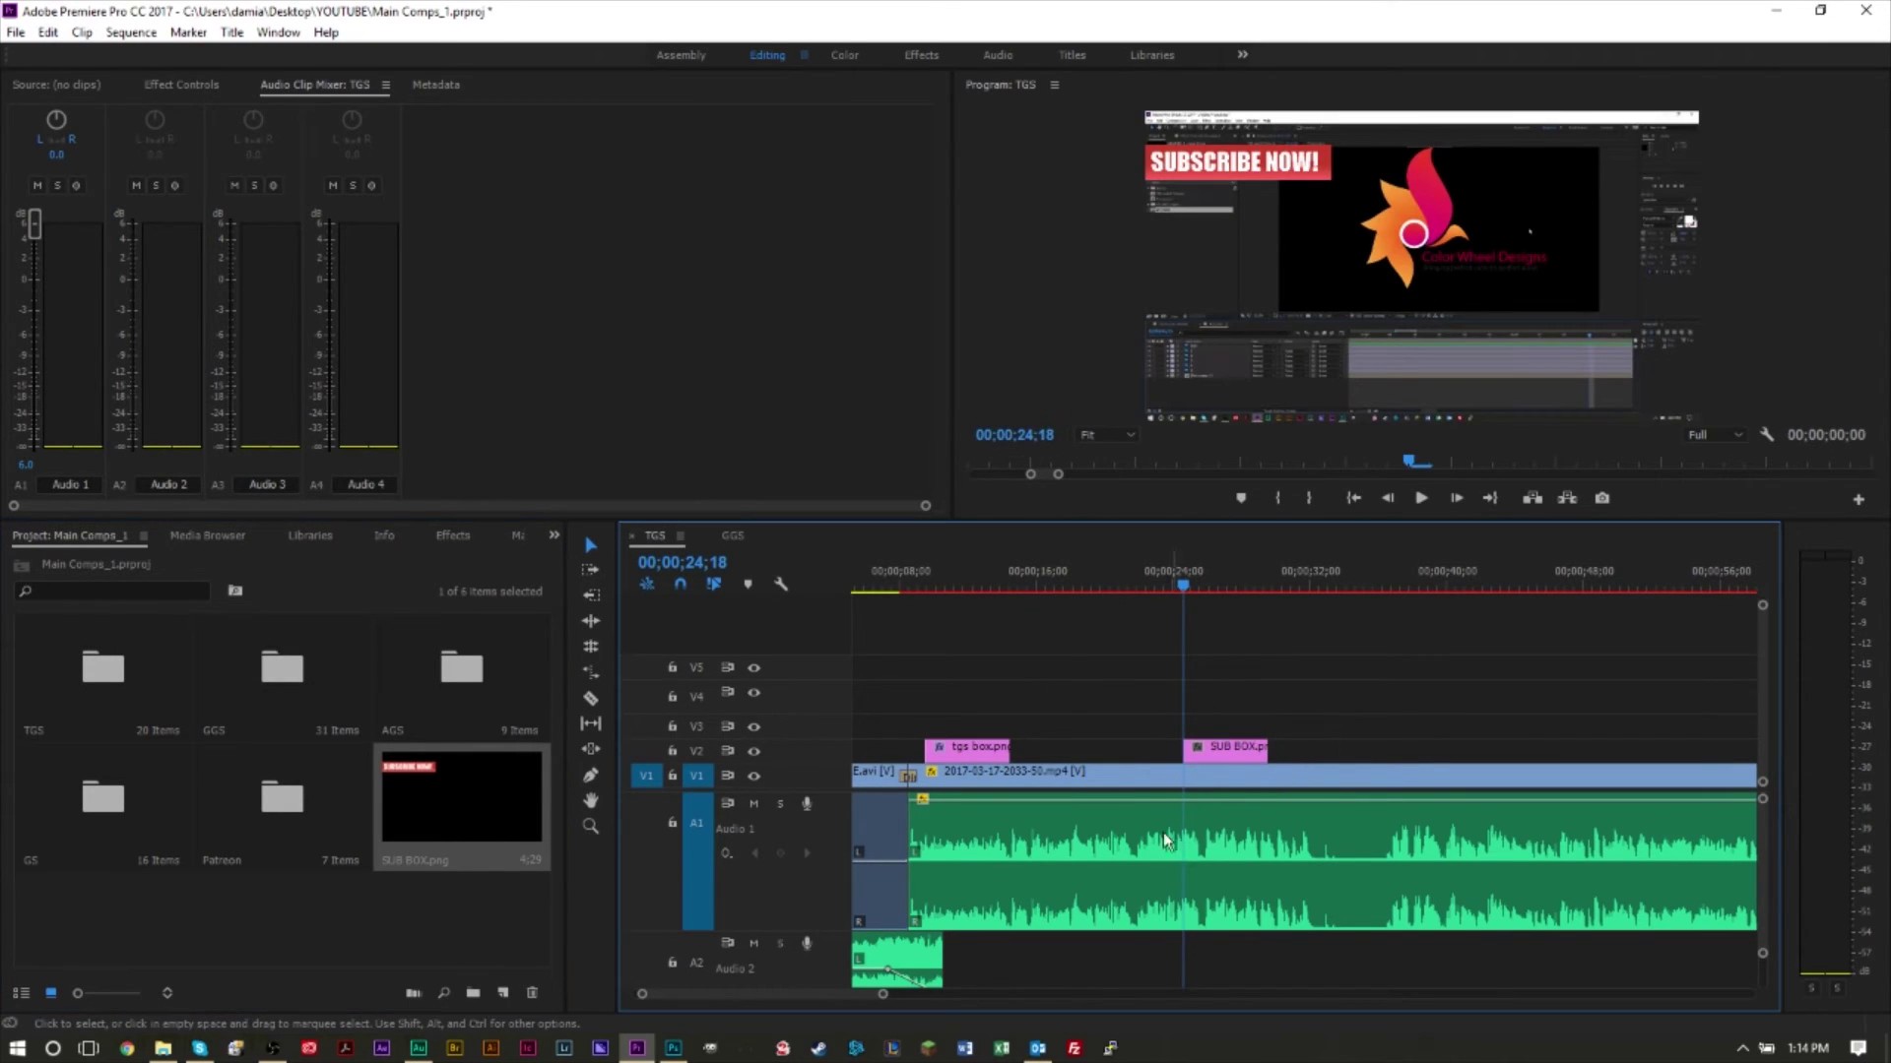
Preview the banner playing over the video from about 24 seconds and select the clip.
click(1363, 323)
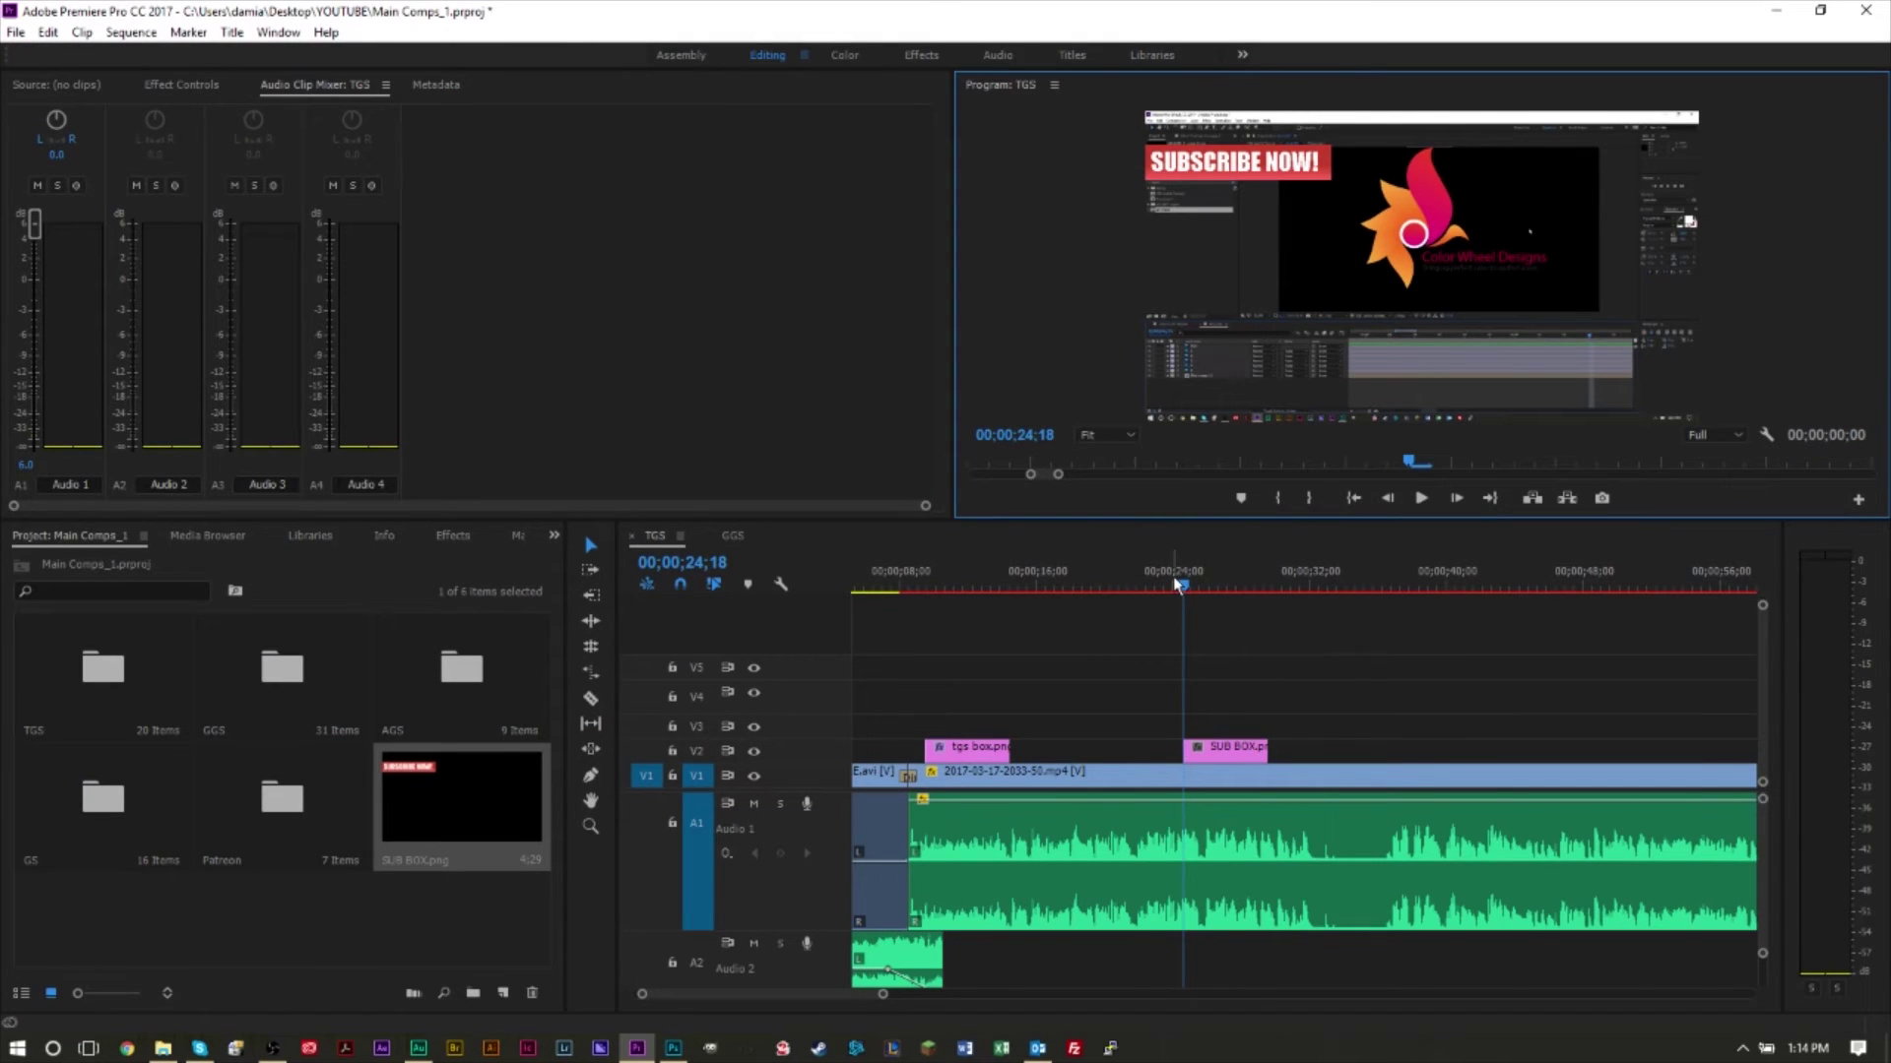
drag(1173, 581, 1167, 584)
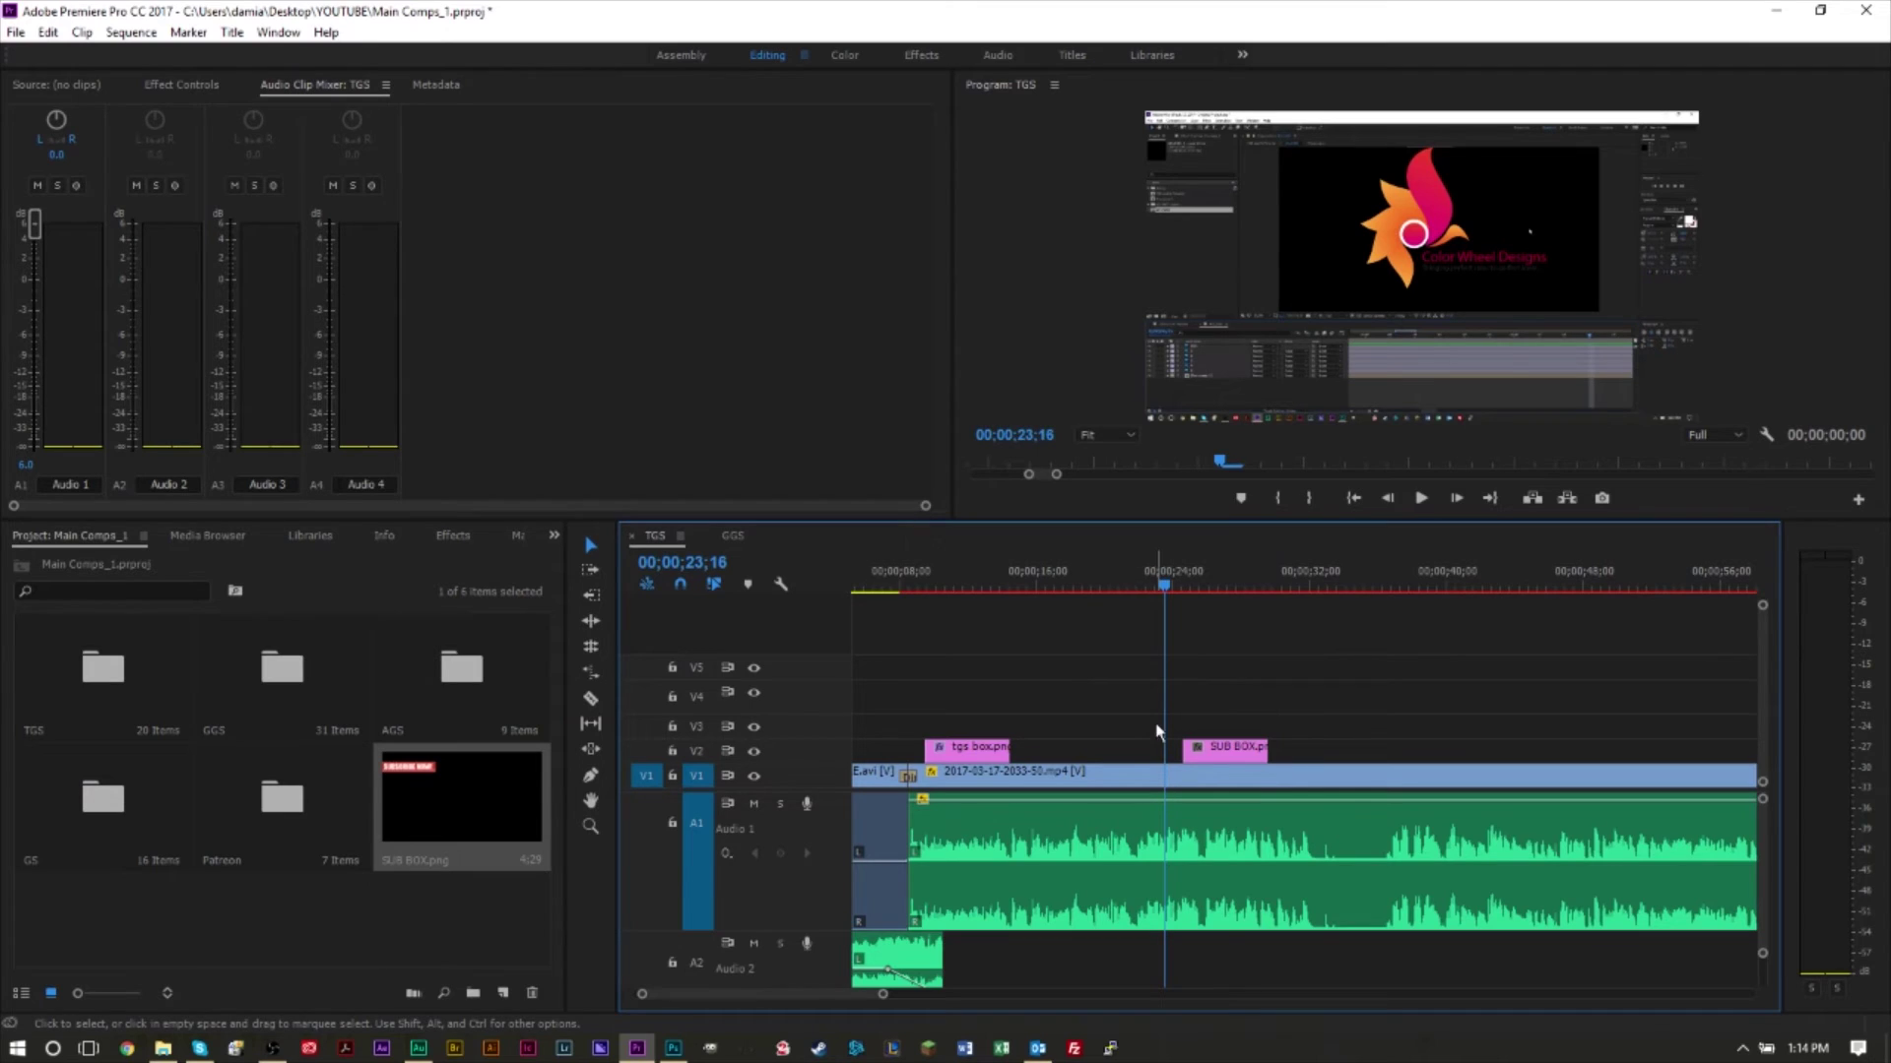
key(space)
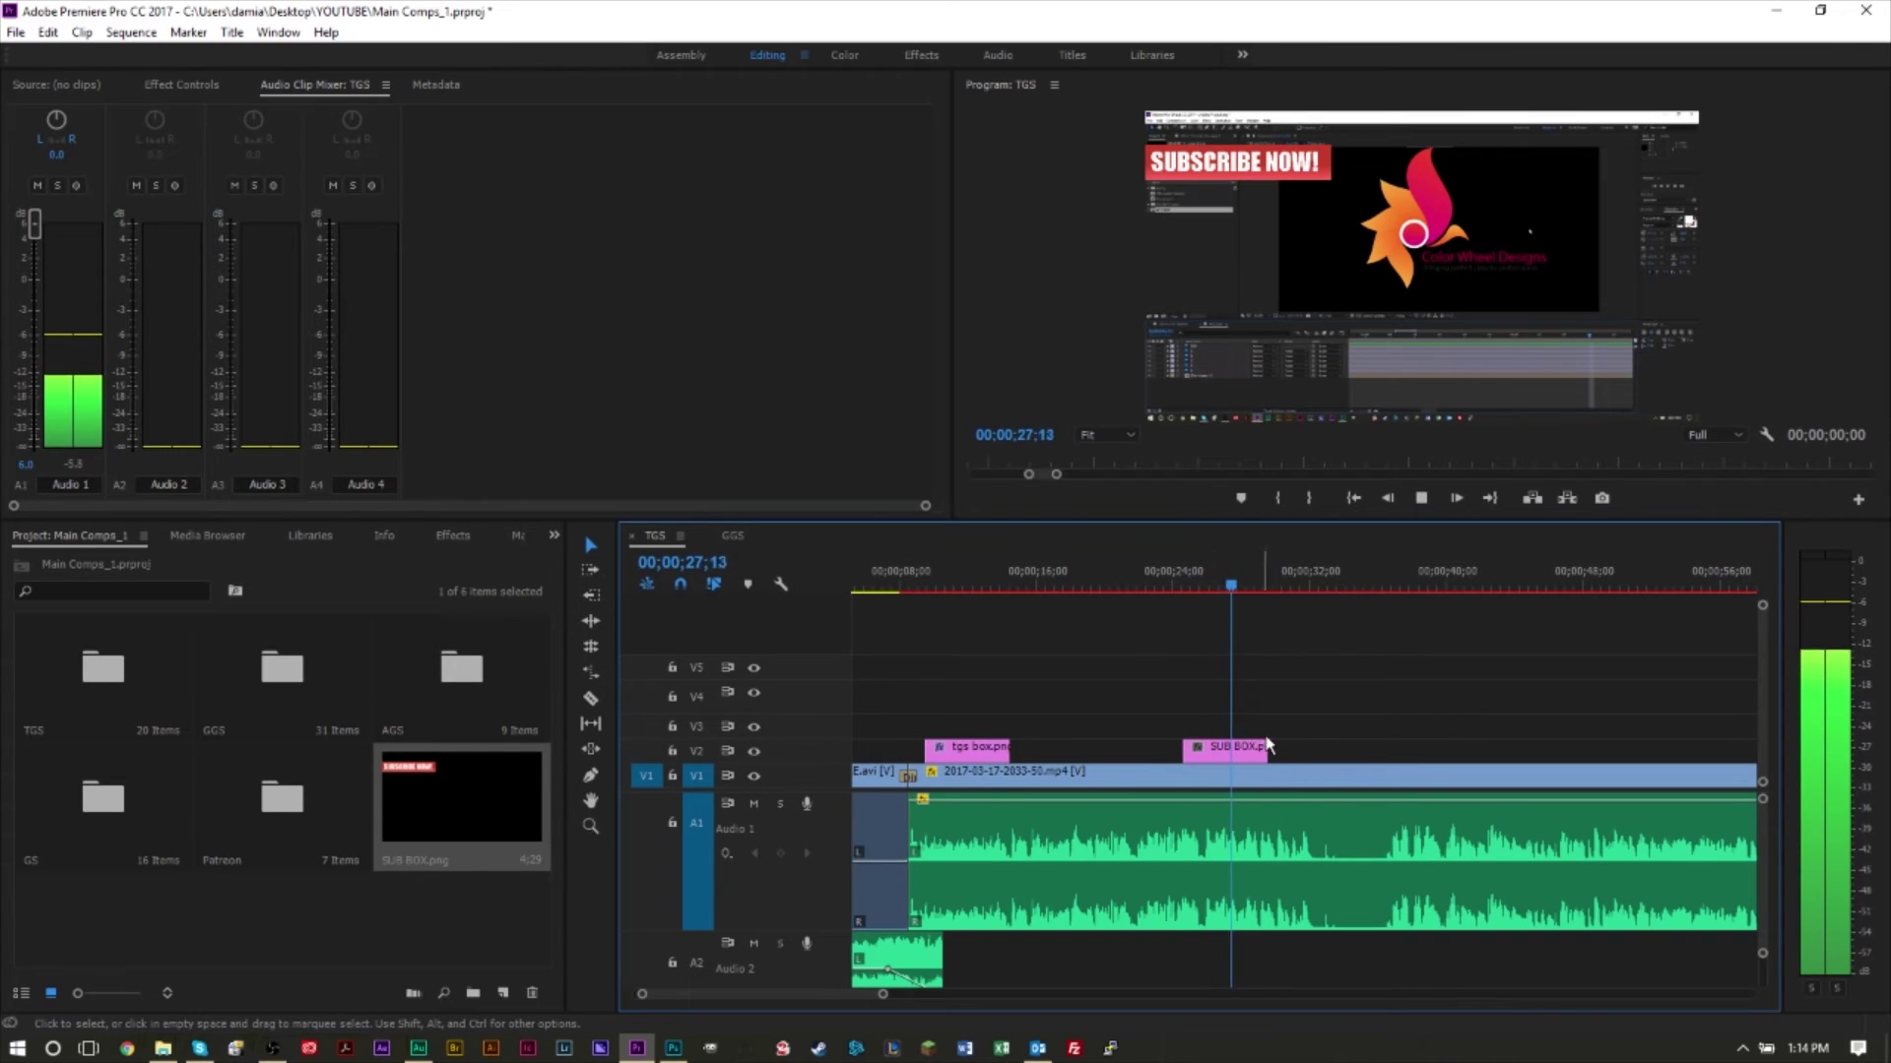
key(equal)
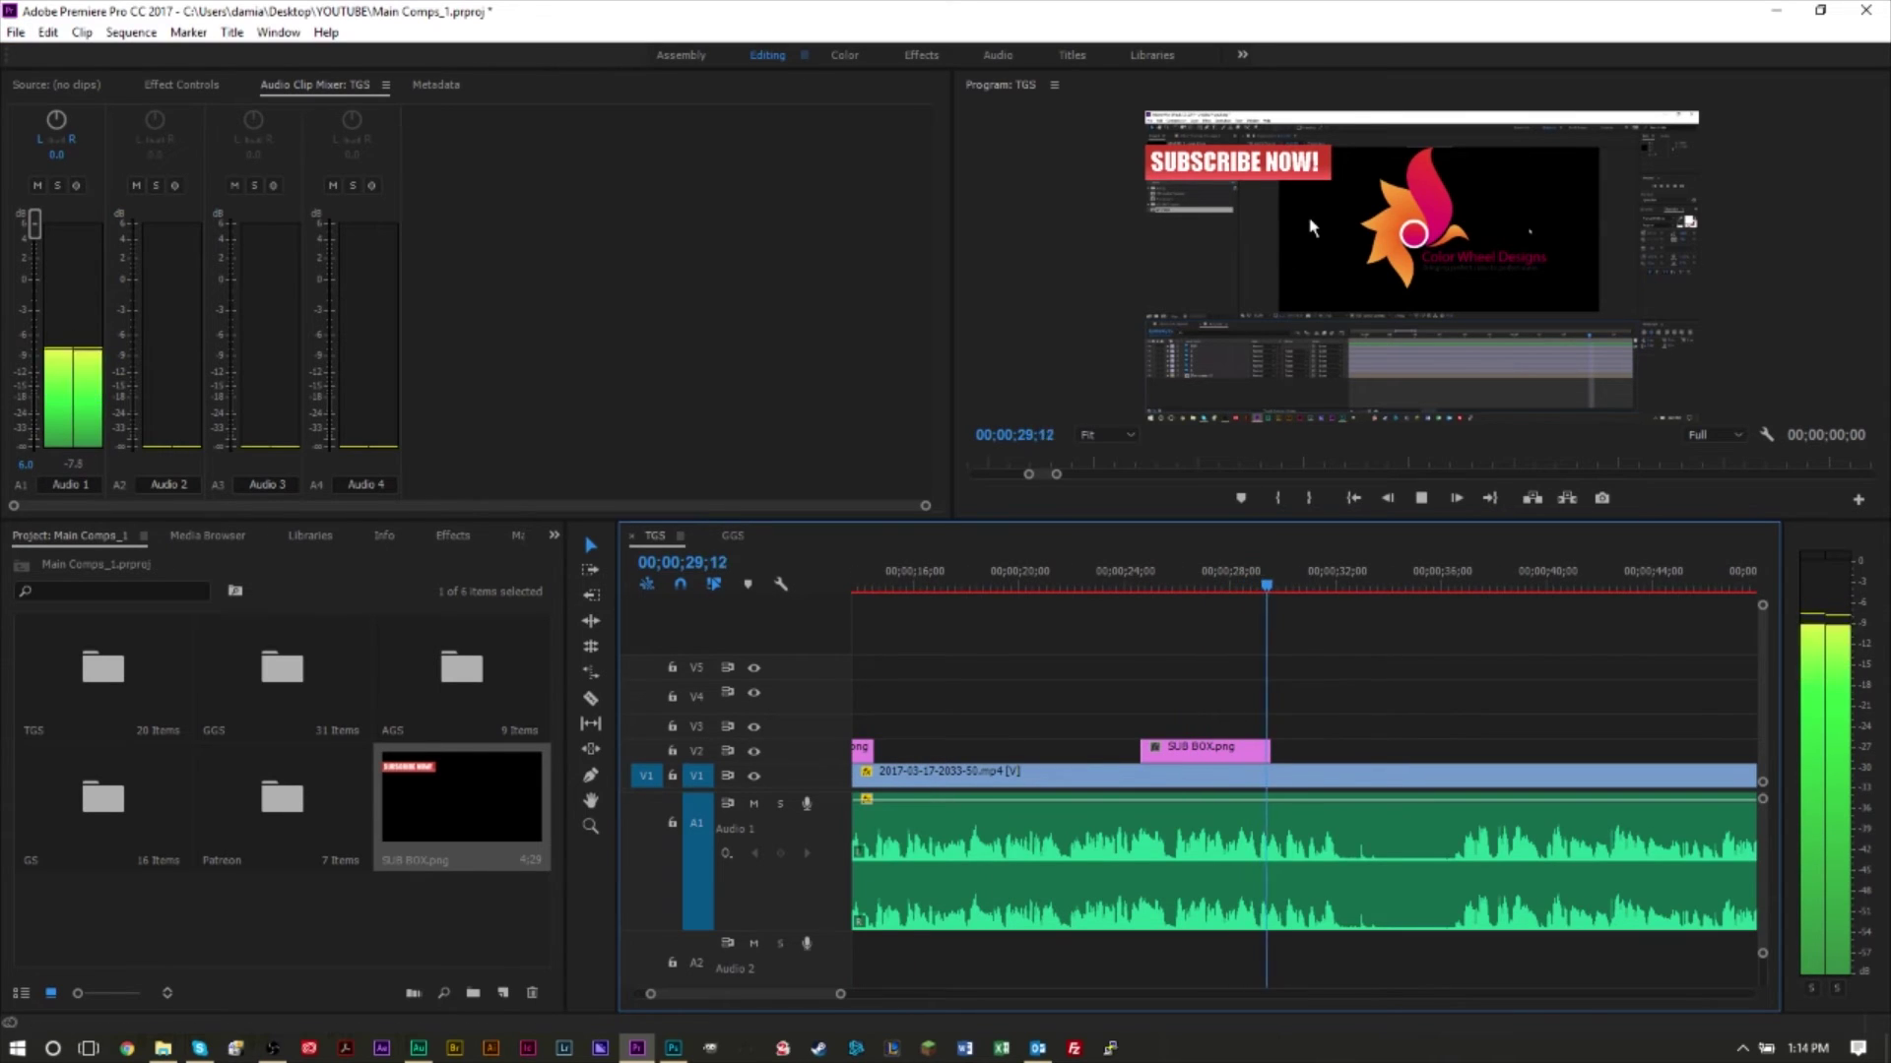
click(1216, 753)
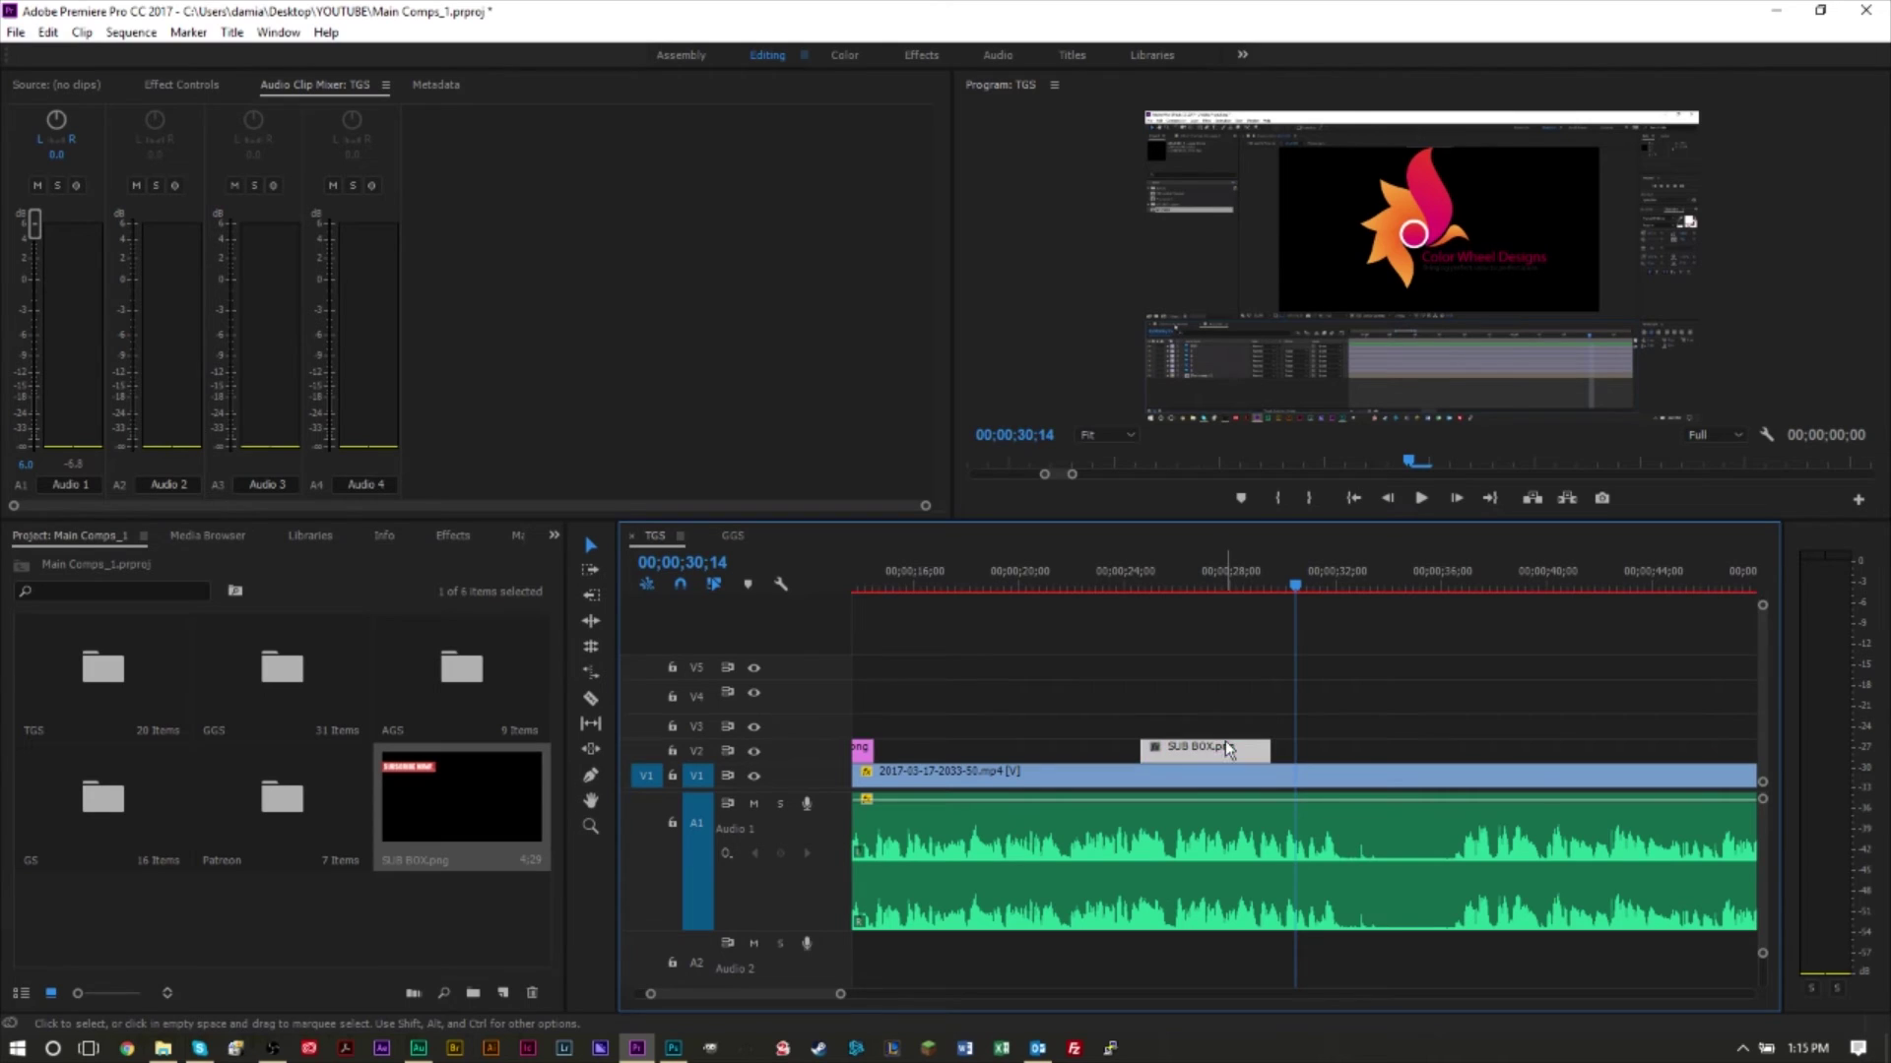
Show the banner clip's Effect Controls and target only track V2, untargeting V1 and A1.
click(187, 88)
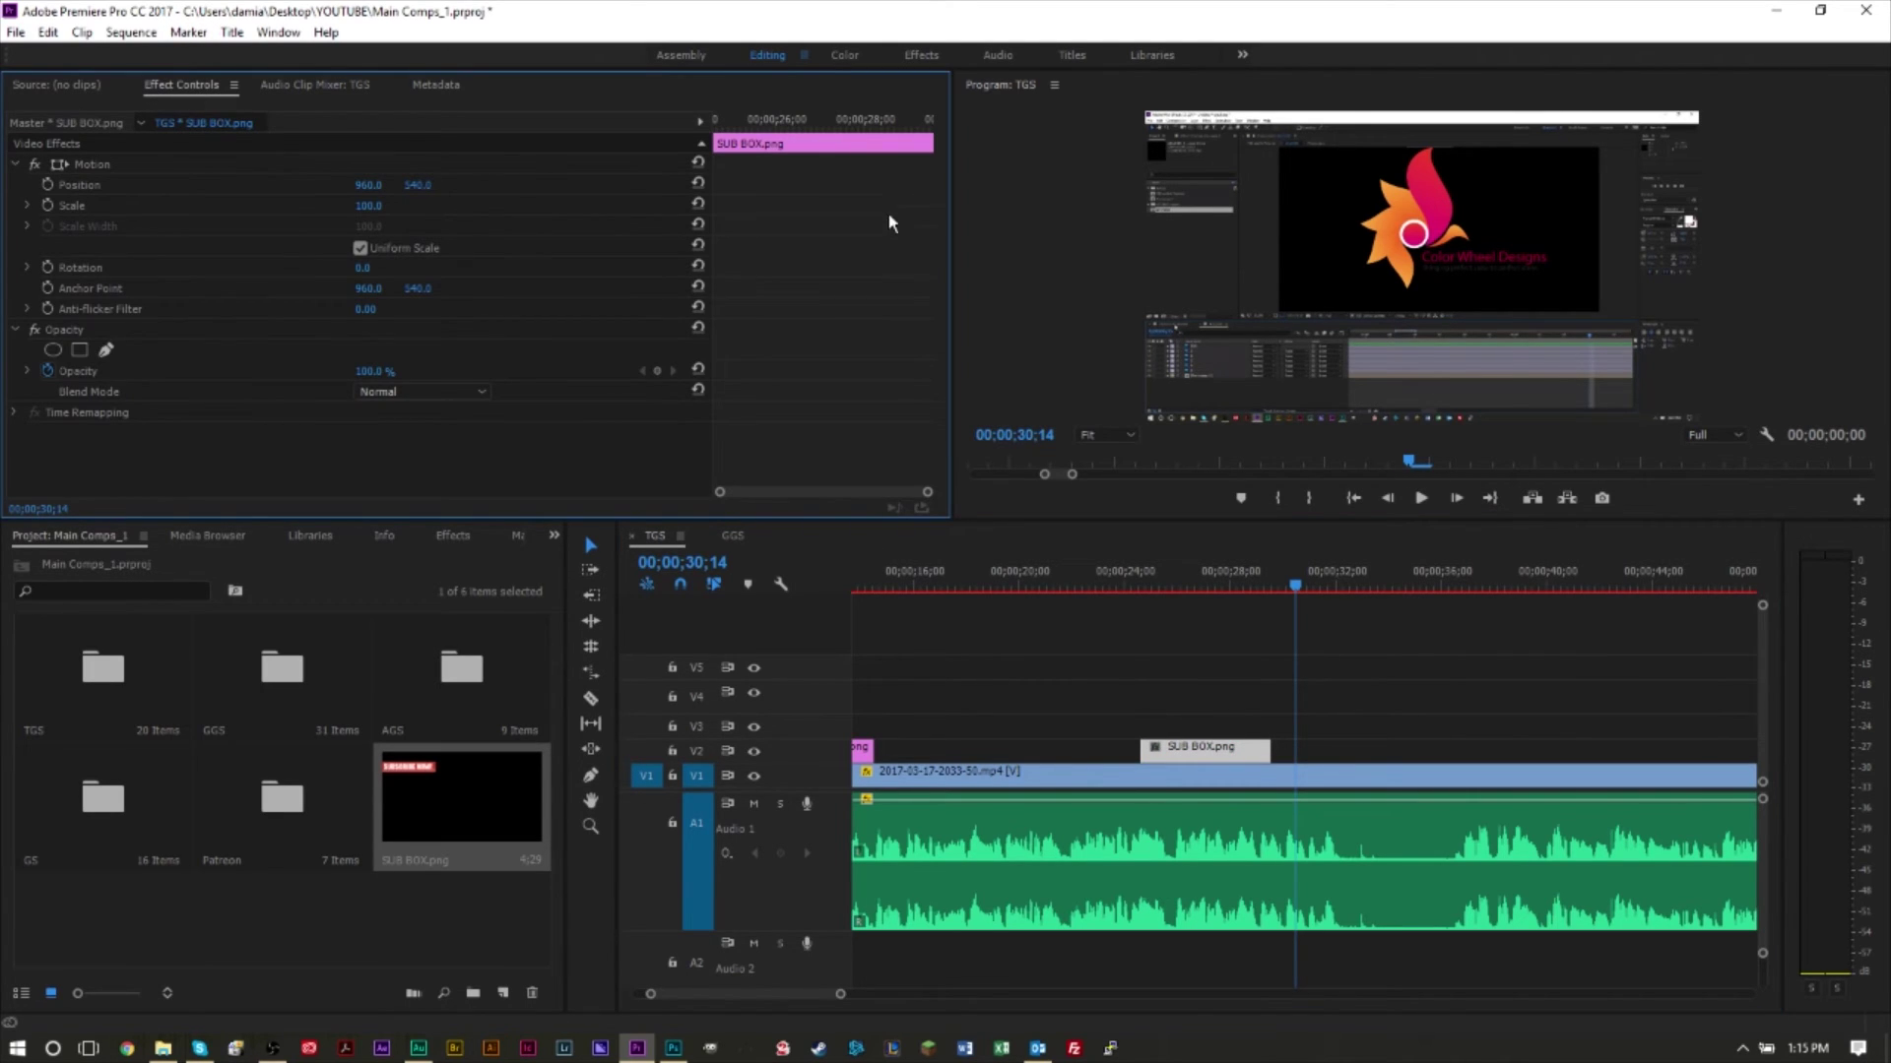
drag(1221, 583, 1123, 591)
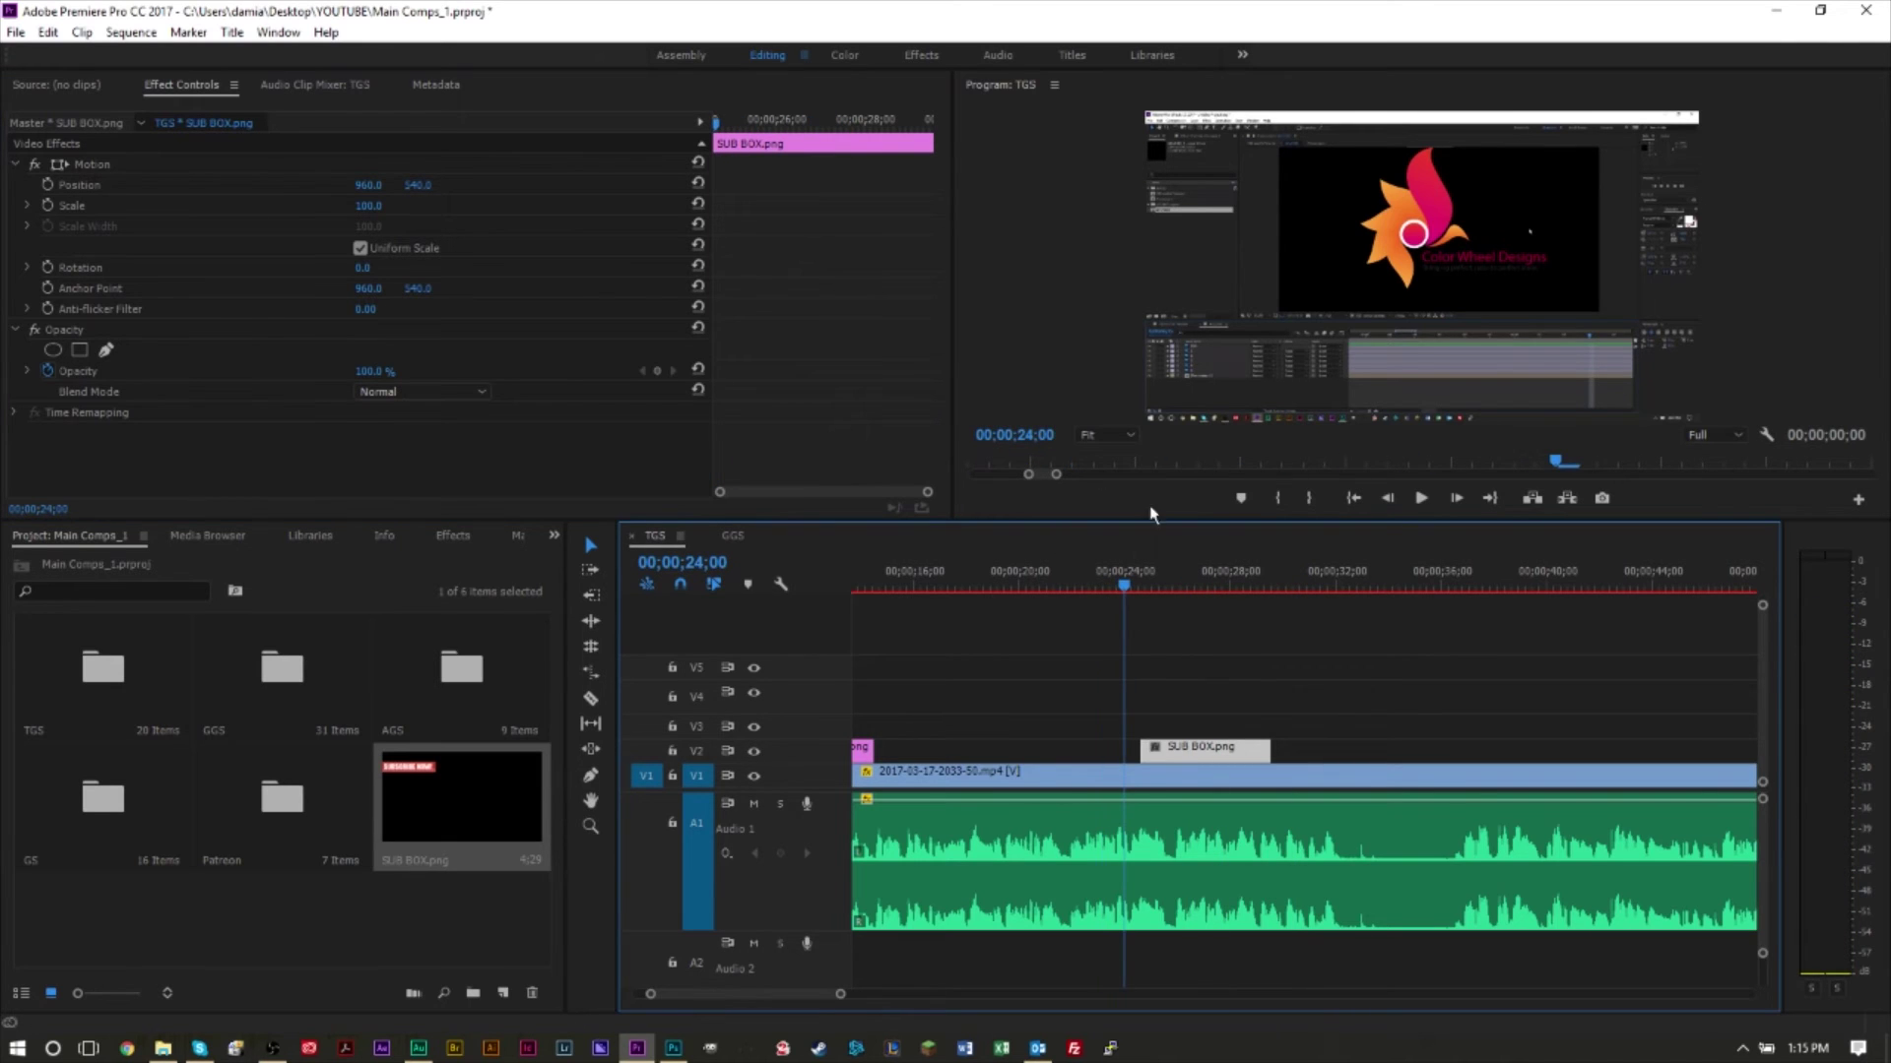
key(Up)
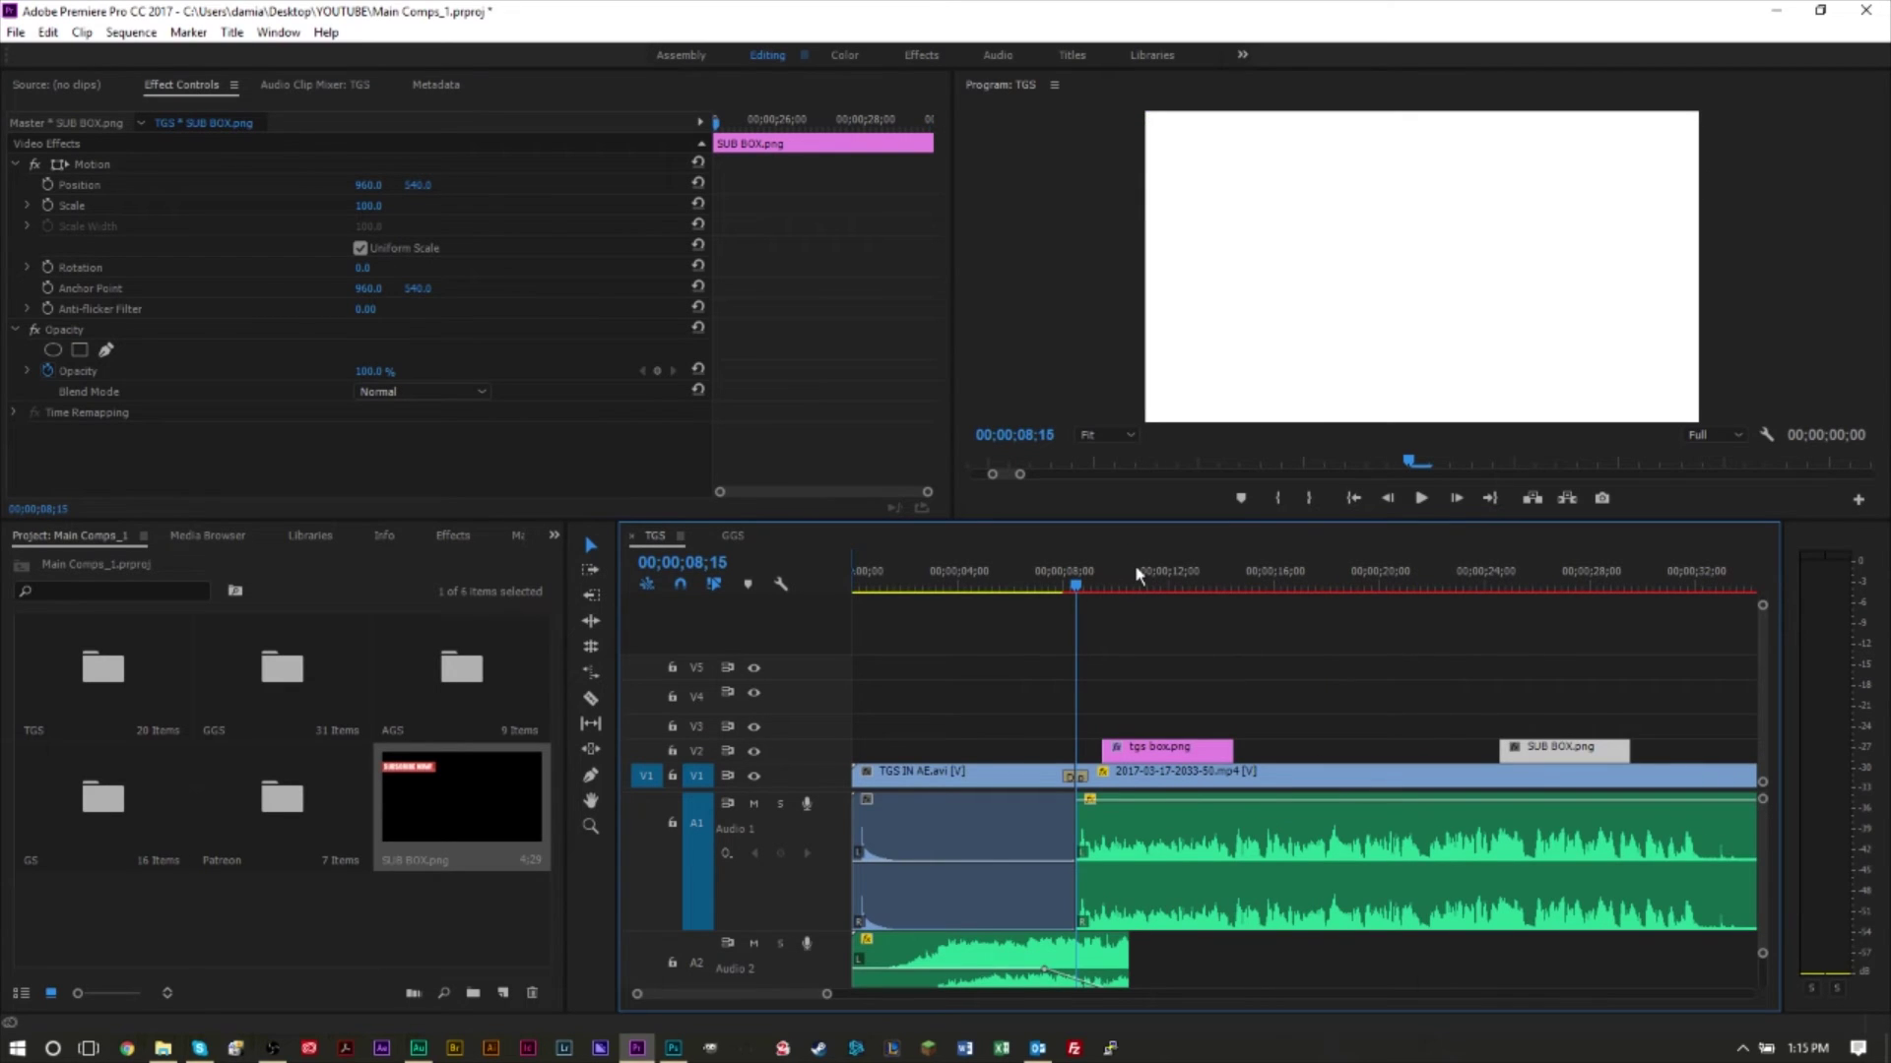
click(697, 860)
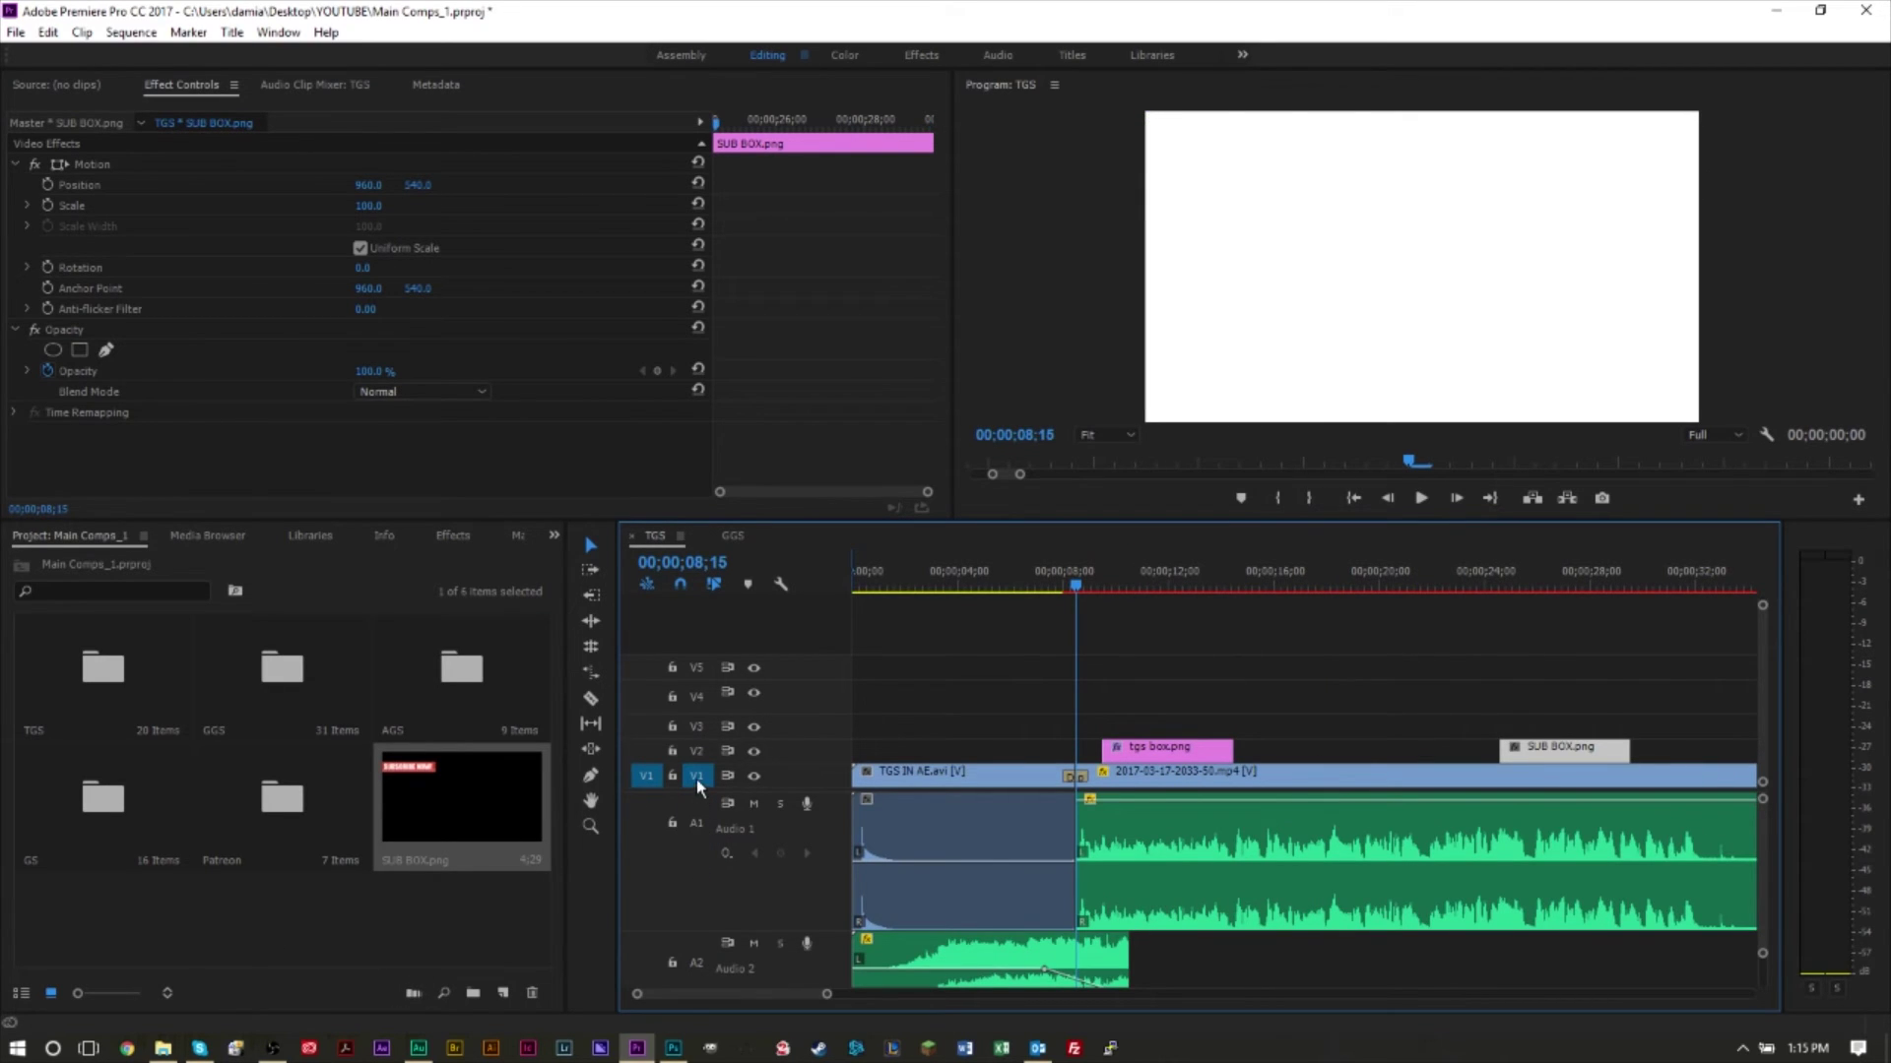
click(638, 780)
click(646, 750)
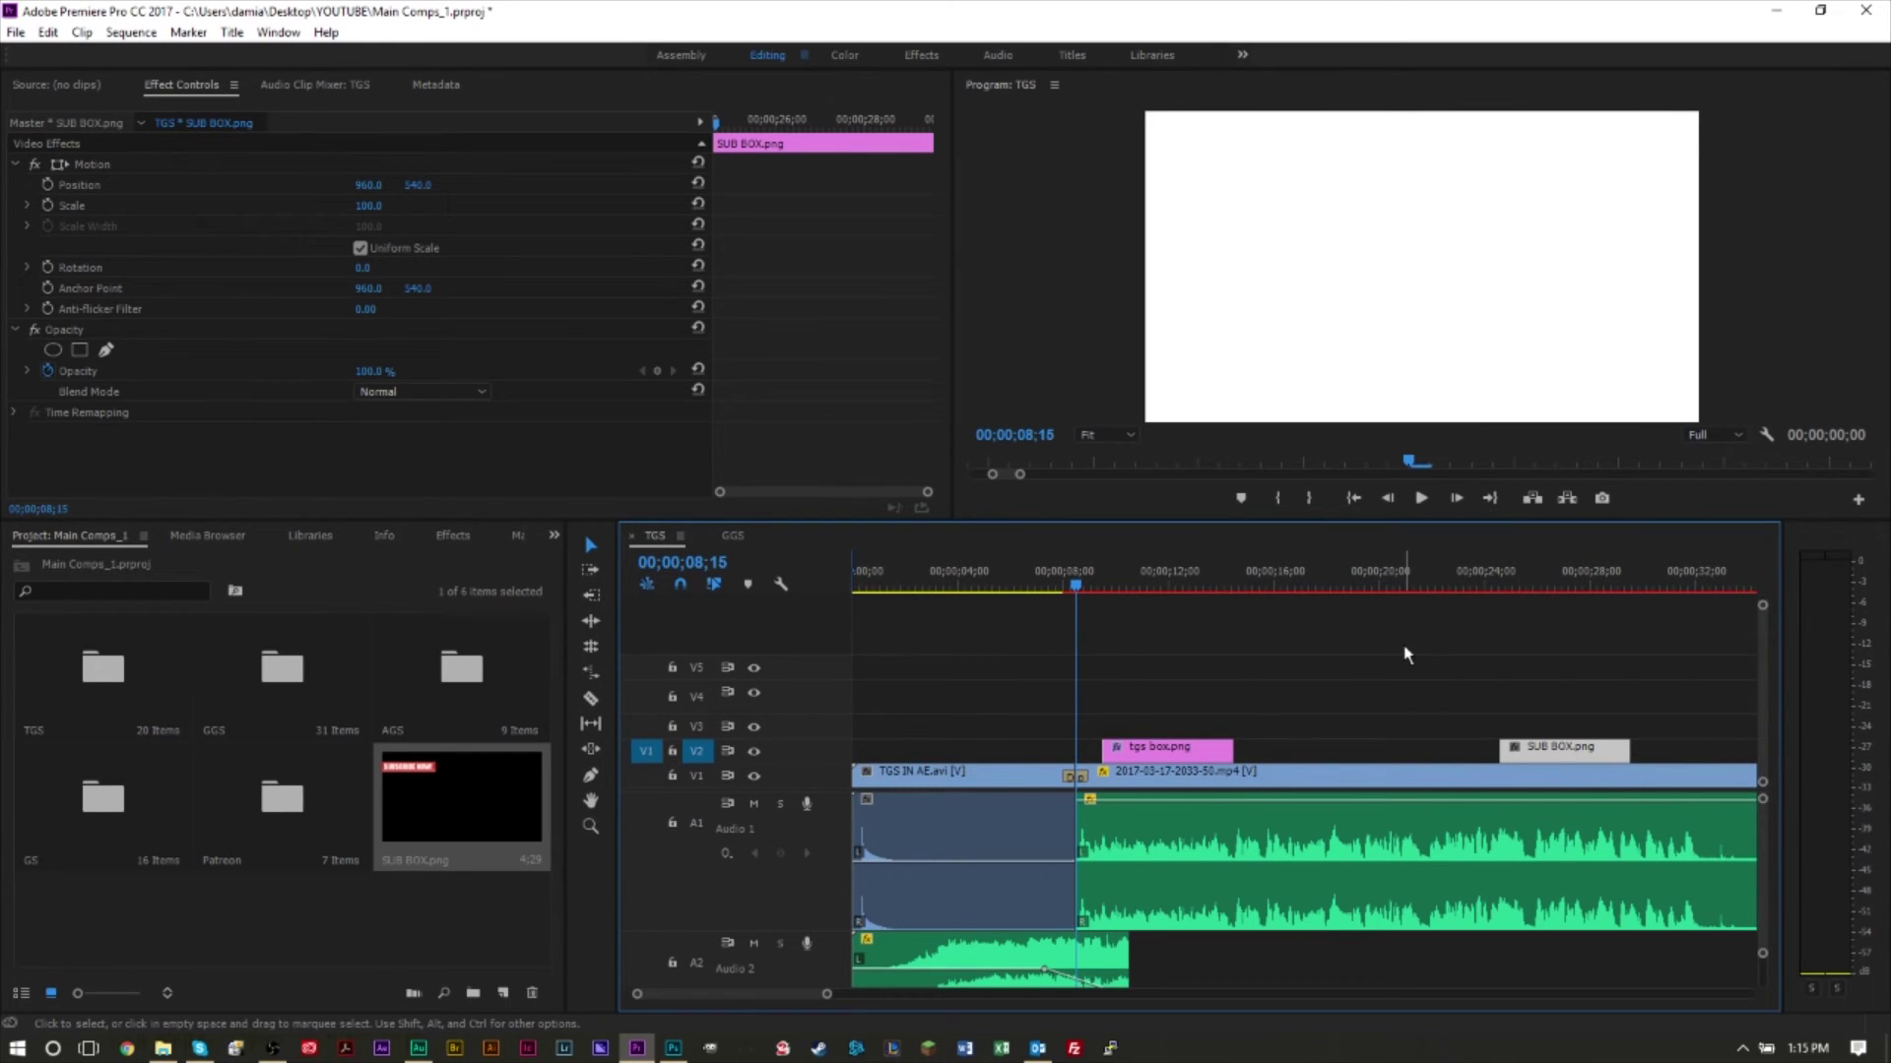
Step between edit points to park at the banner's first frame, 24;18, with the timeline zoomed in.
key(Down)
key(Down)
key(Down)
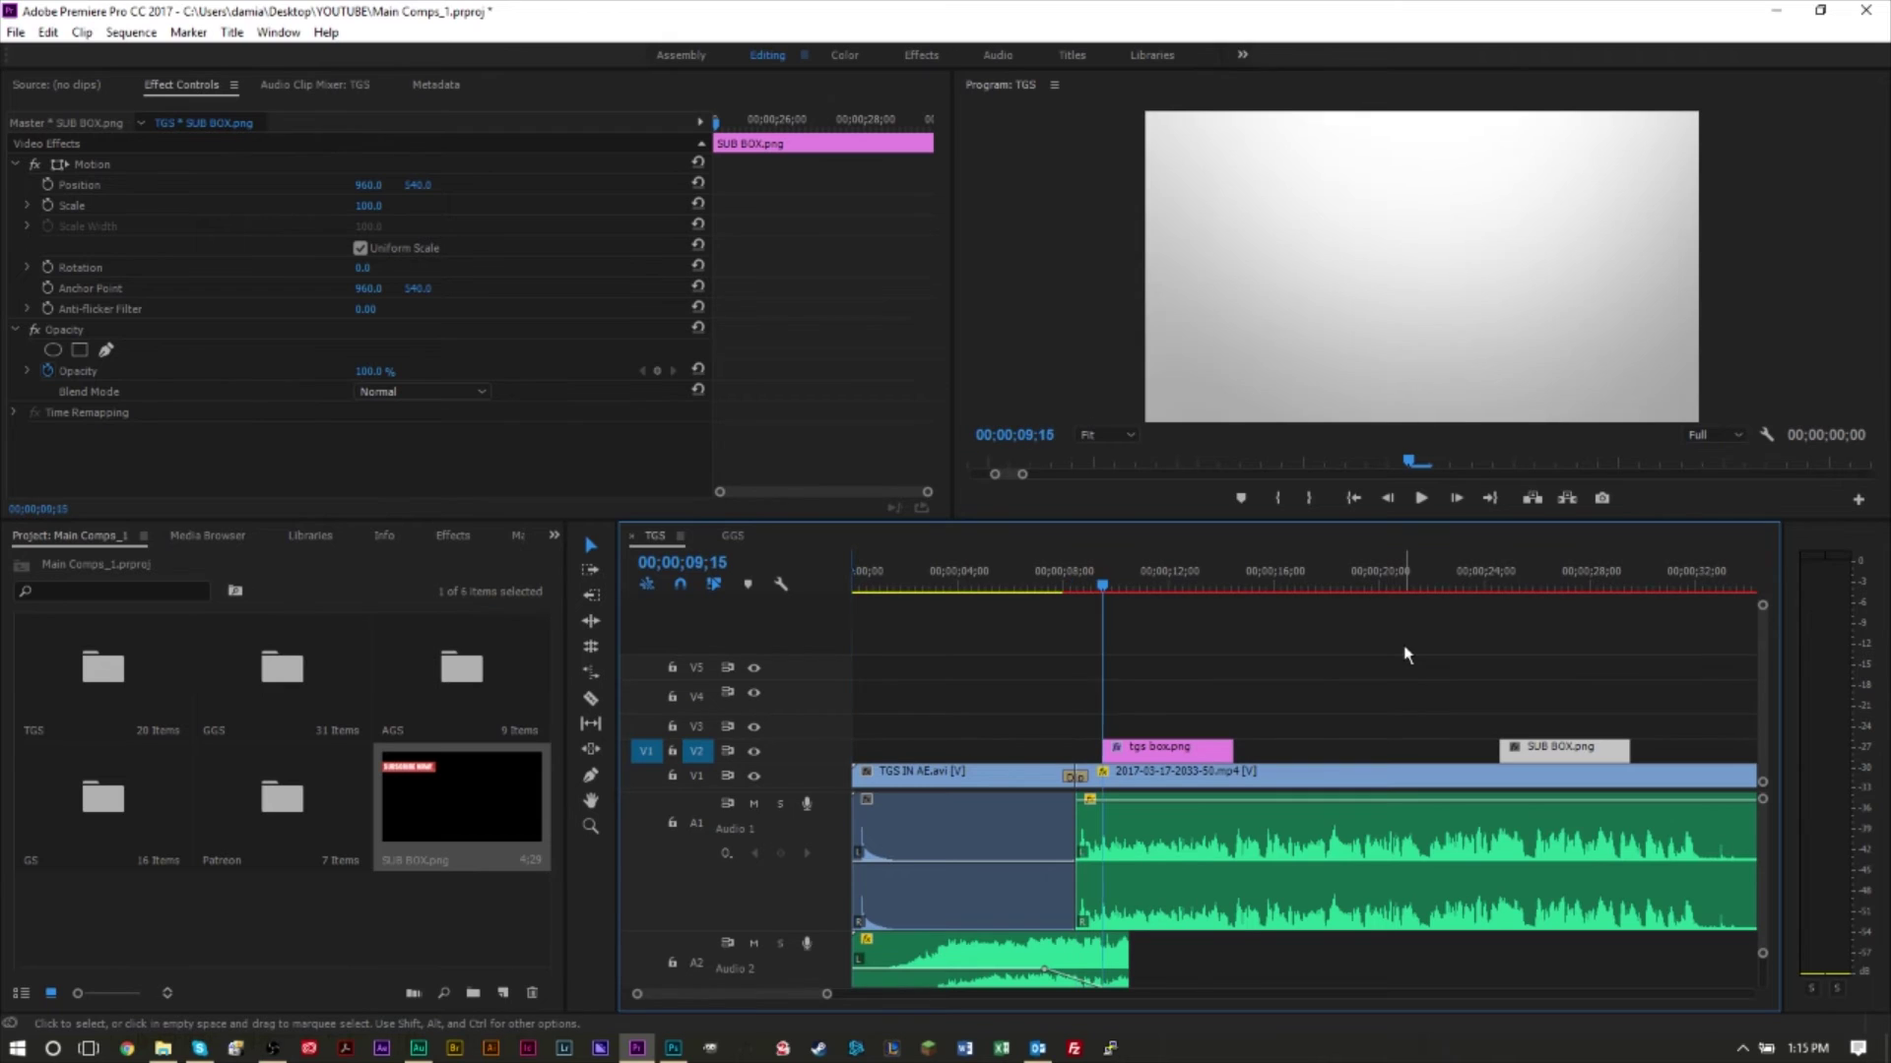
key(Down)
key(Up)
key(Up)
key(Up)
key(Down)
key(Up)
key(Down)
key(Down)
key(Down)
key(Up)
key(Down)
key(Down)
key(Up)
key(Up)
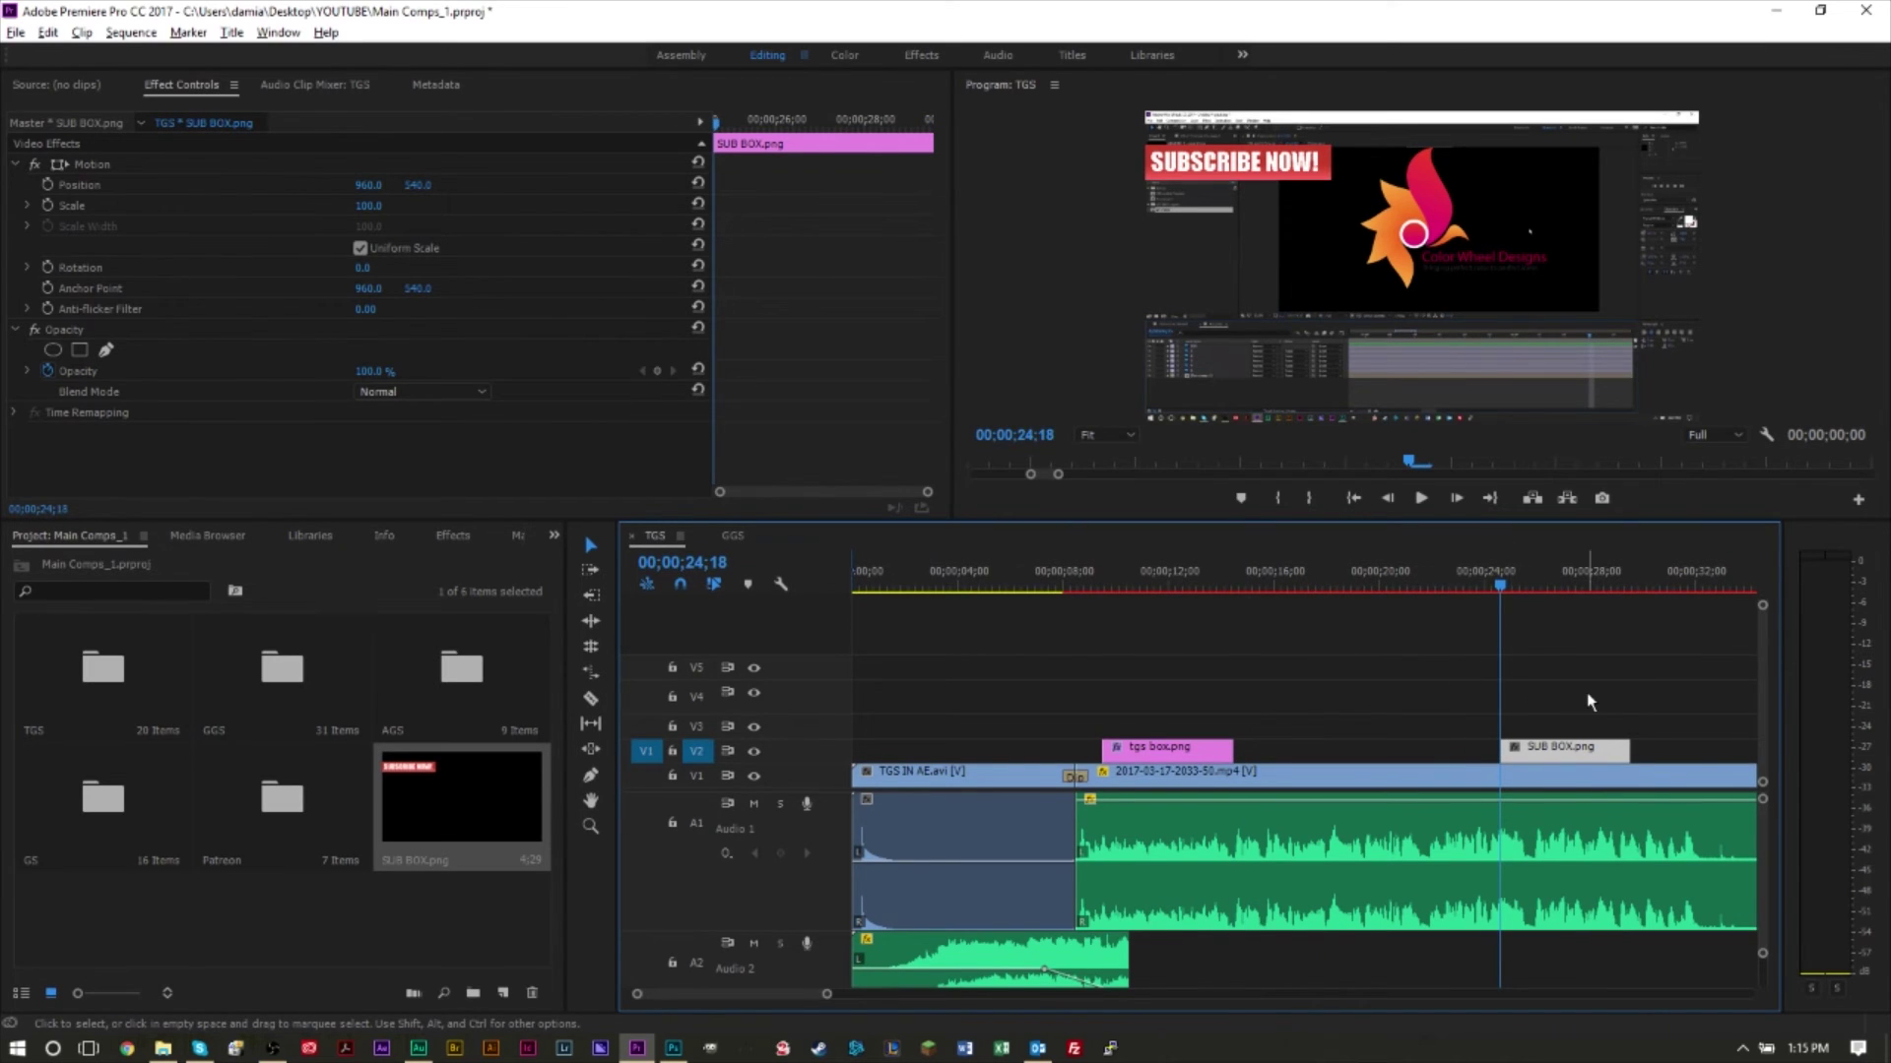
alt+scroll(1590, 700, up, 5)
alt+scroll(1293, 707, up, 5)
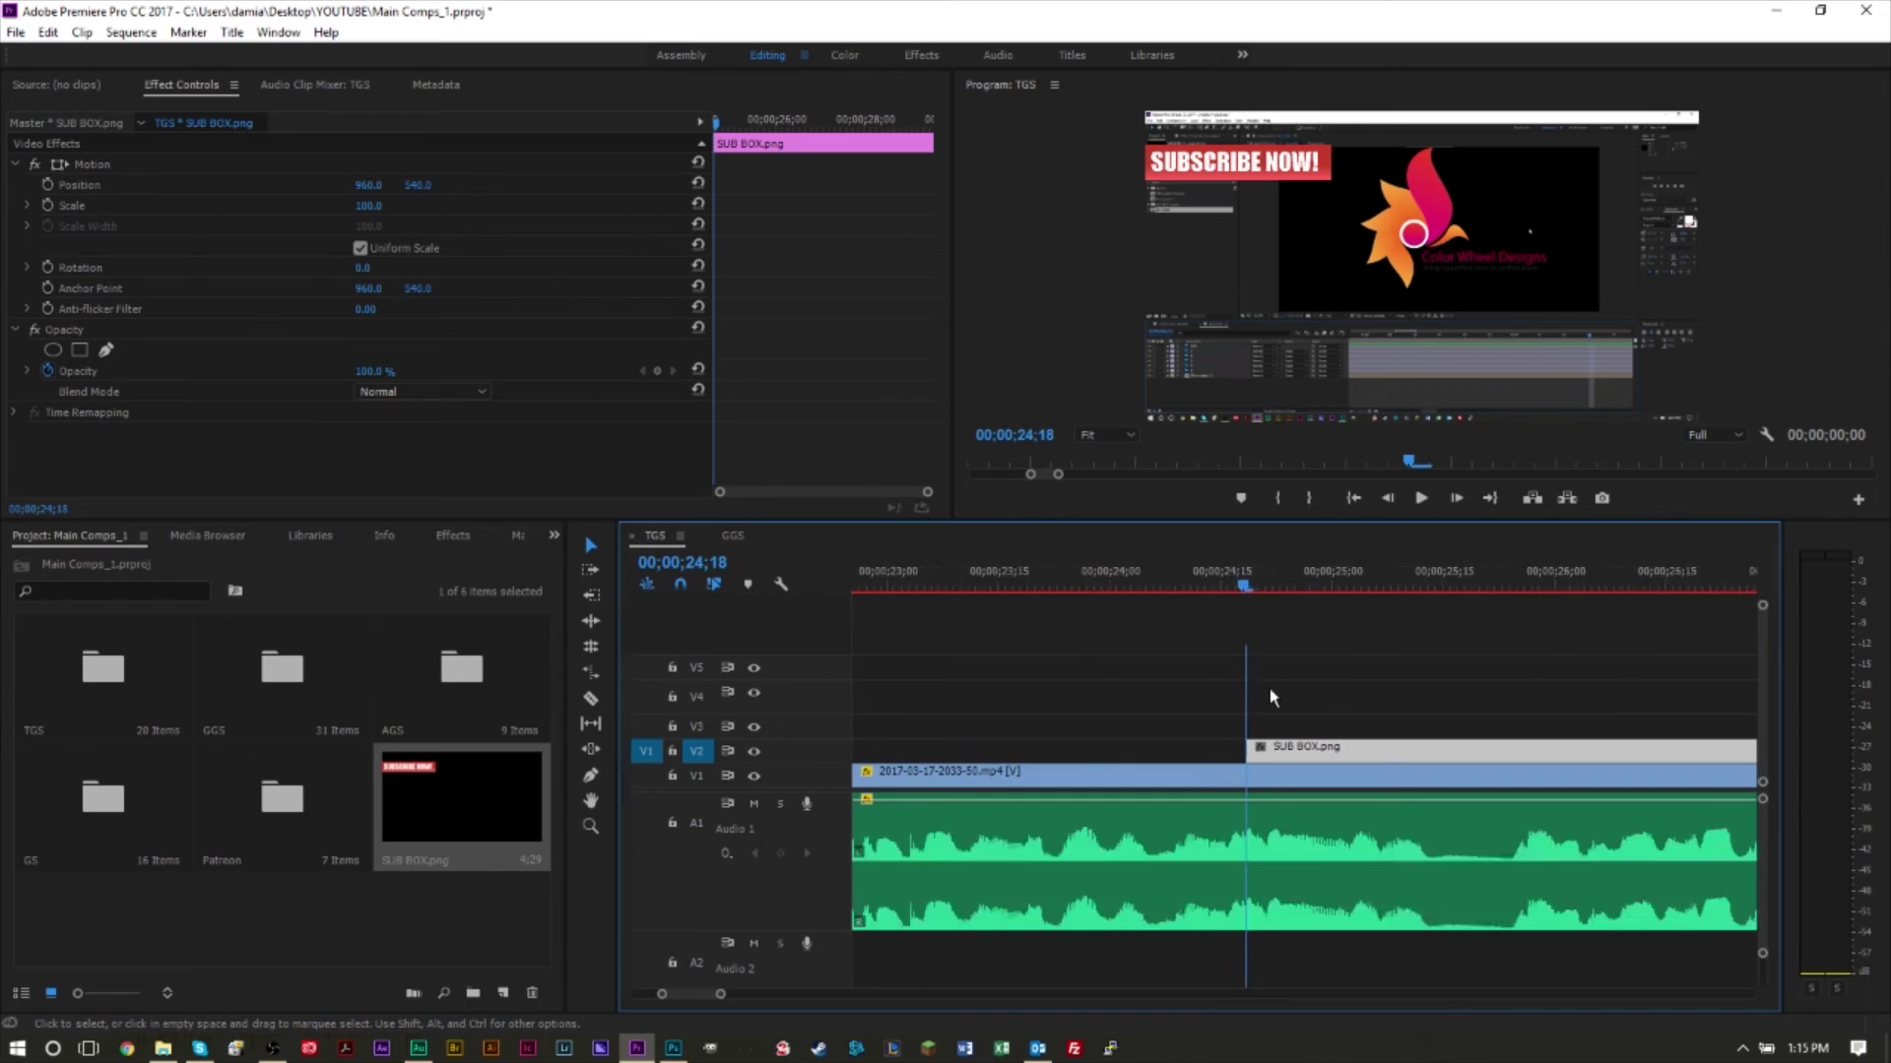
mouse_move(1174, 583)
mouse_down()
mouse_move(1148, 579)
mouse_move(1178, 586)
mouse_up()
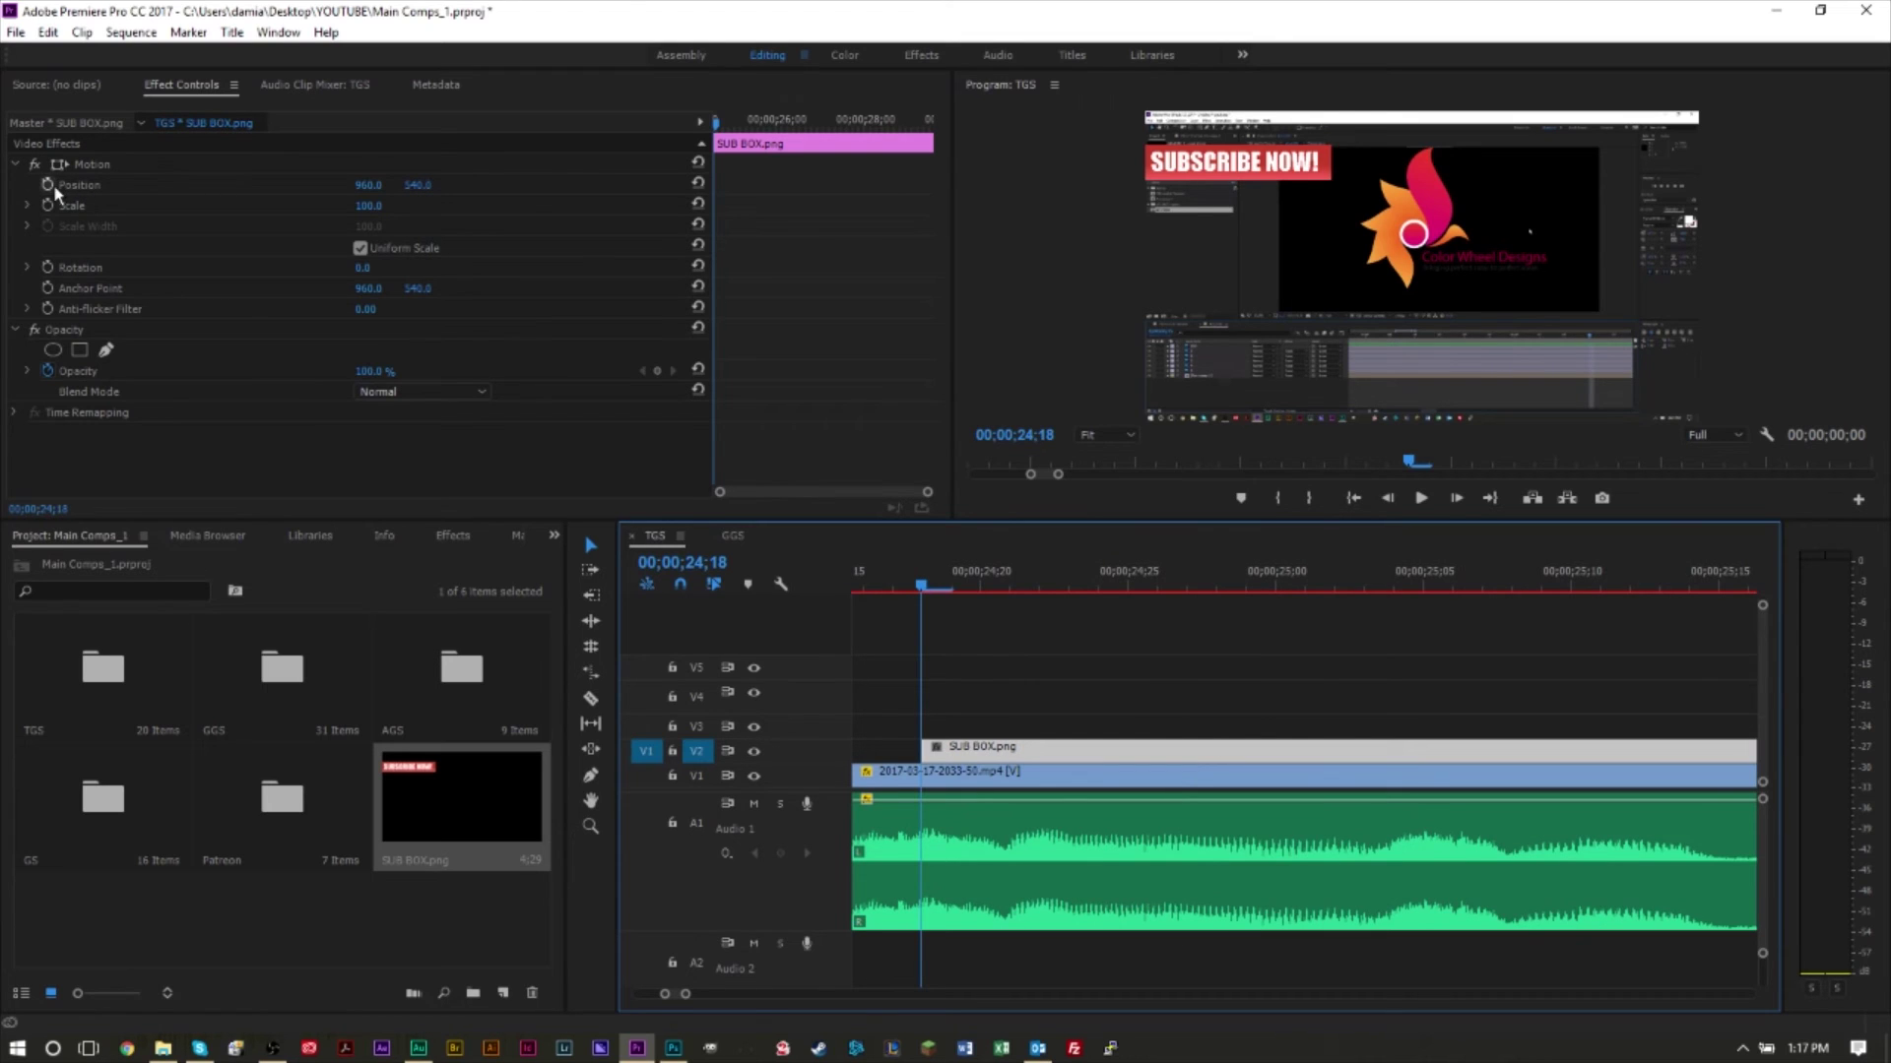
Turn on Position keyframing and scrub X to 385 so the banner sits off the left edge.
click(47, 186)
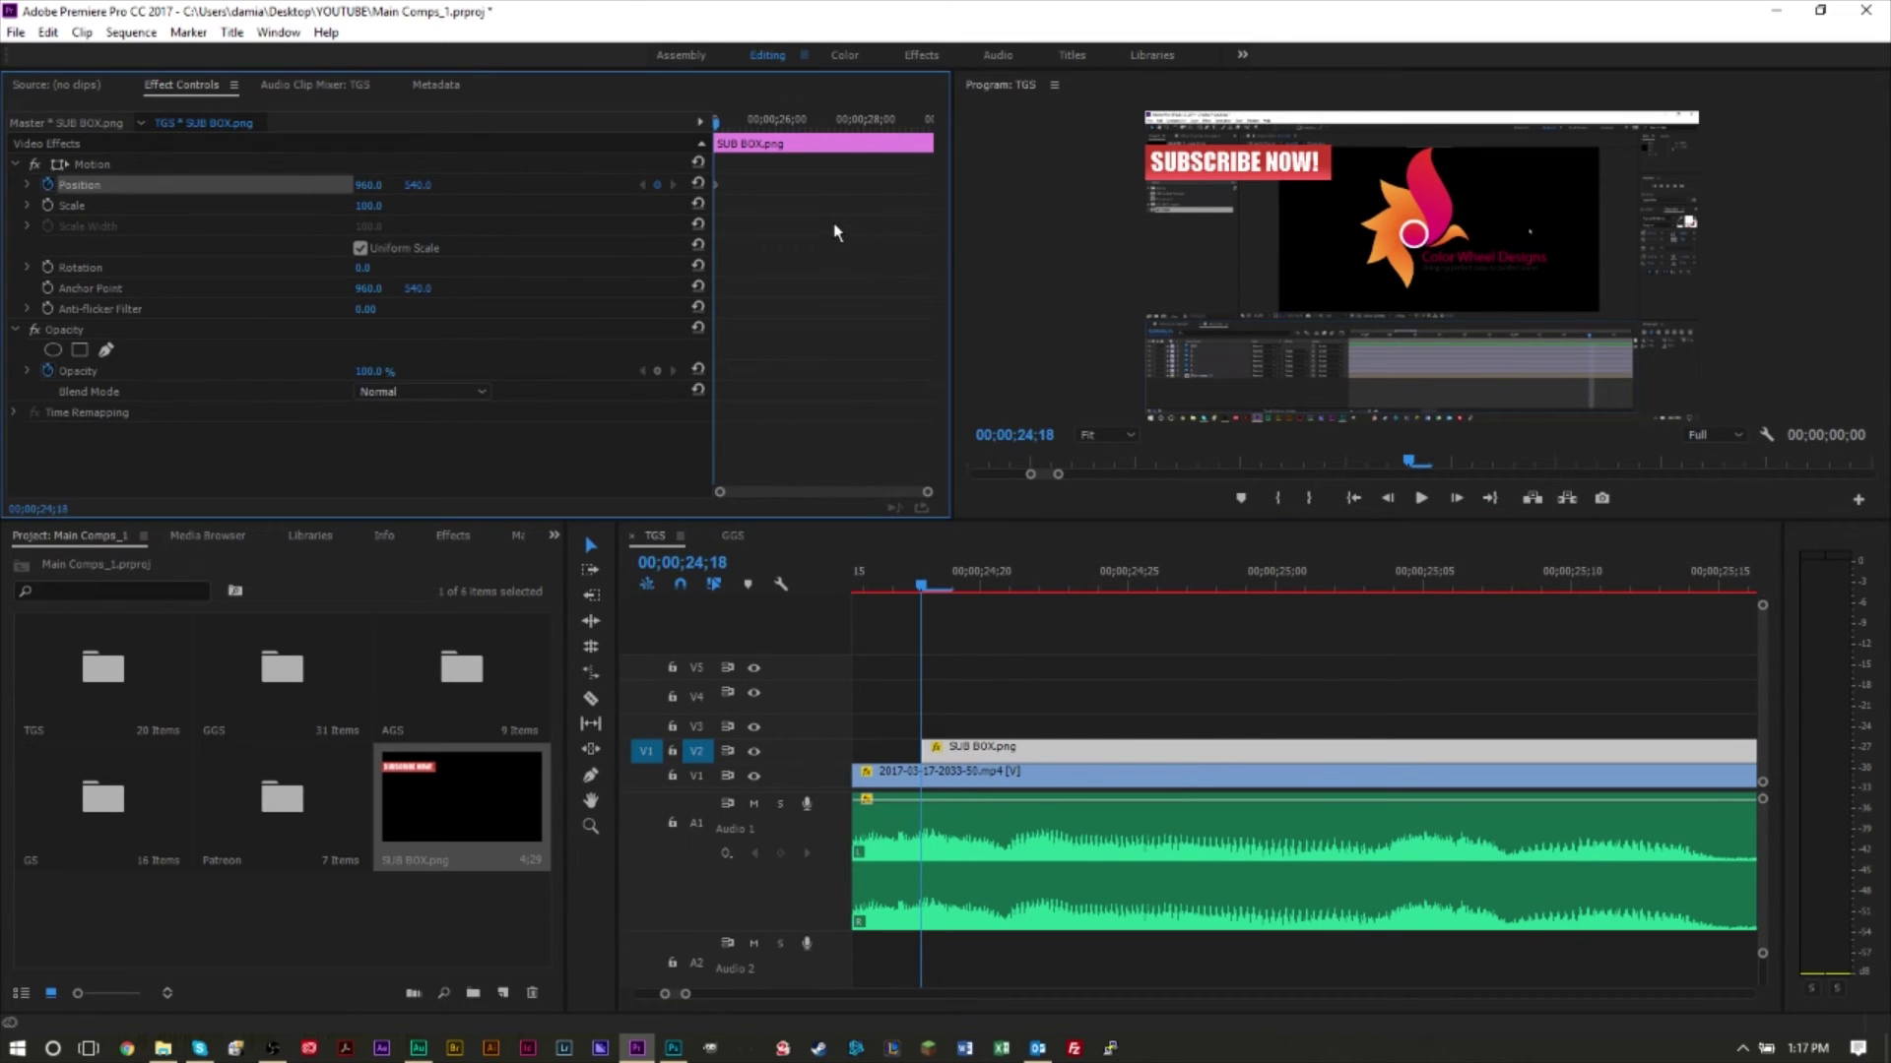
drag(394, 185, 729, 173)
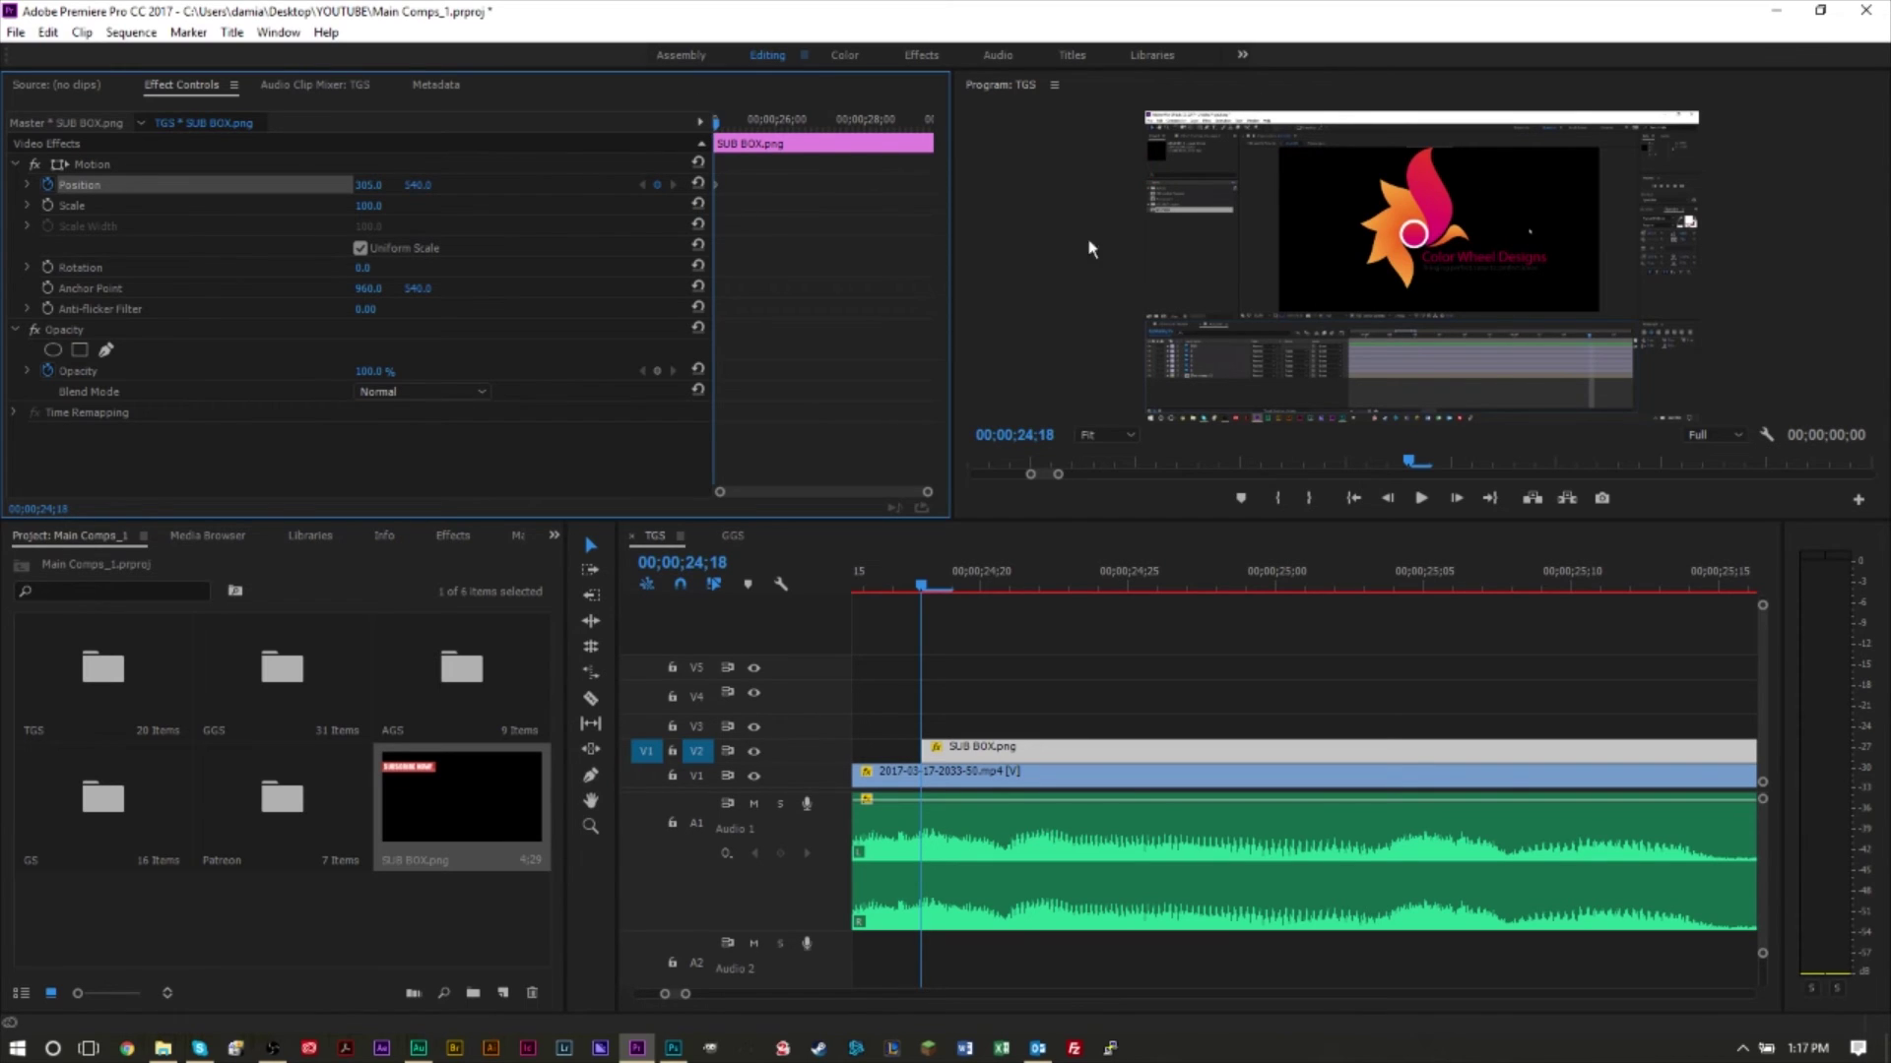
click(1030, 690)
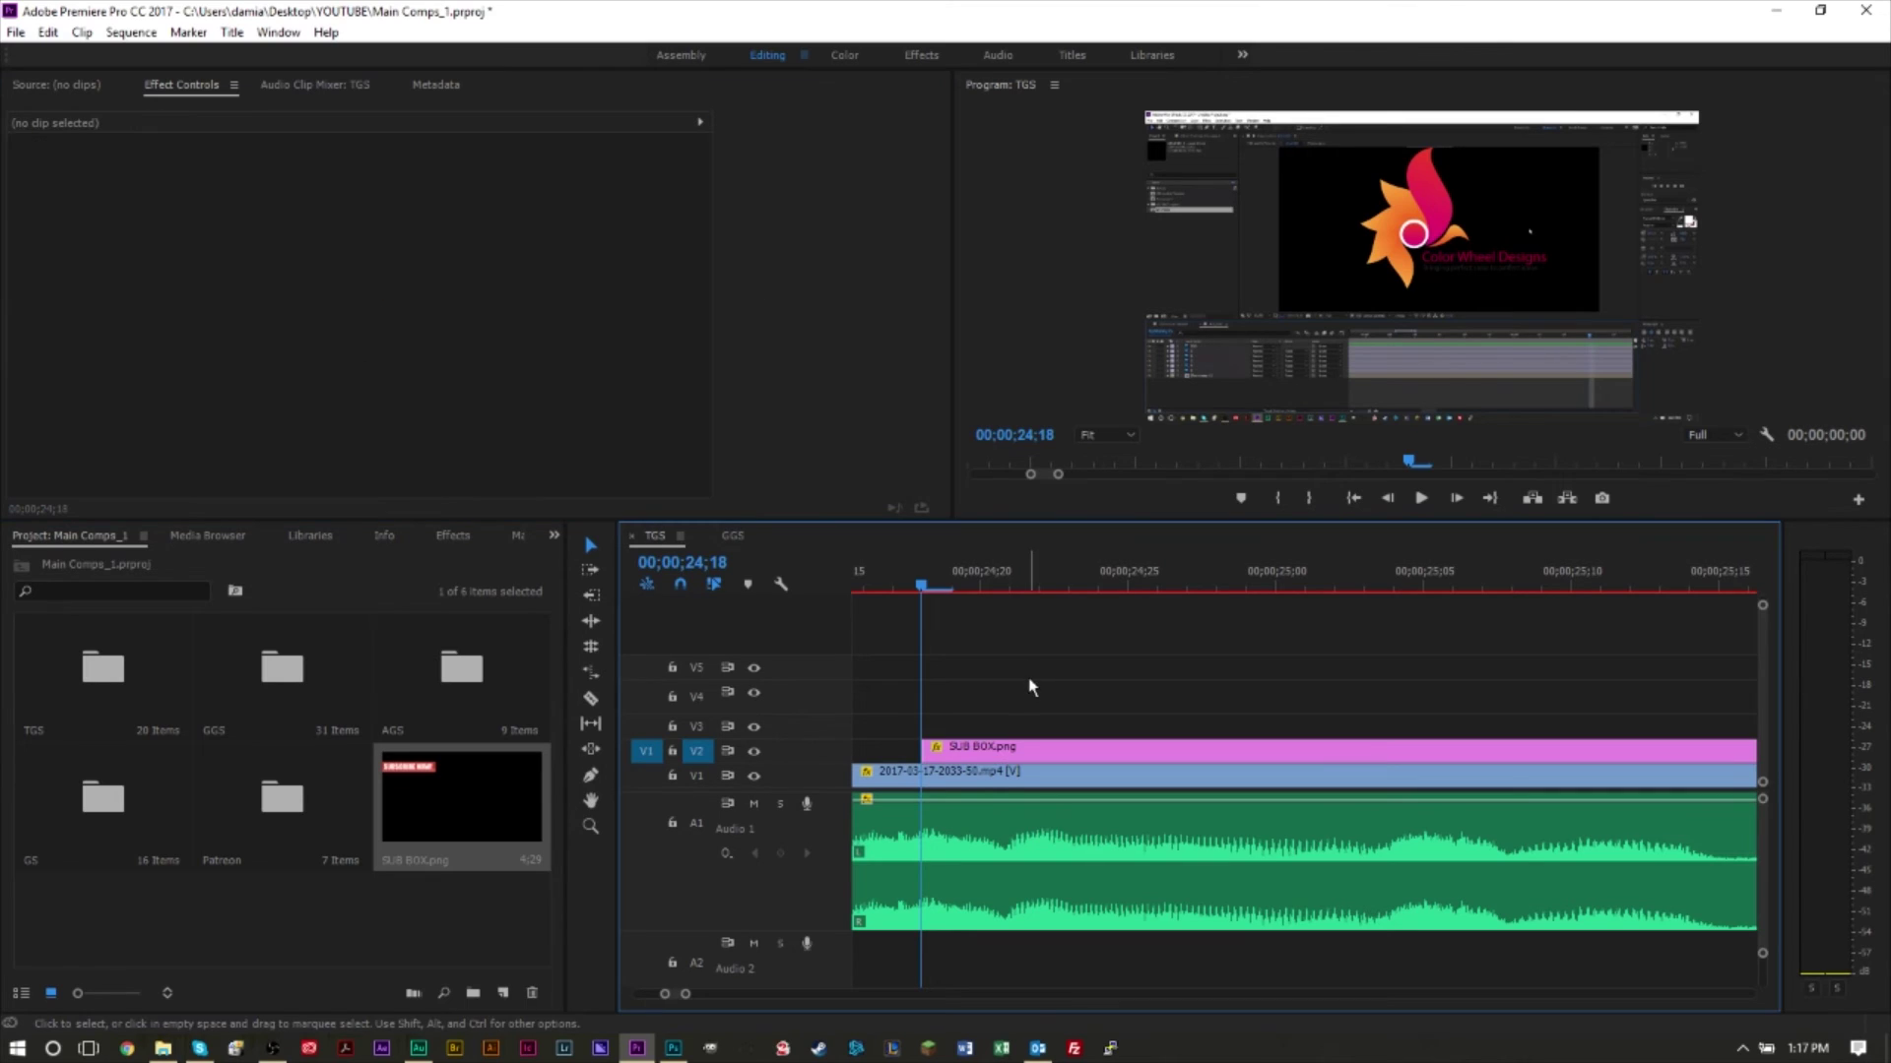
Step through frames, move the playhead to about 25;03, and reselect the banner clip.
key(Right)
key(Right)
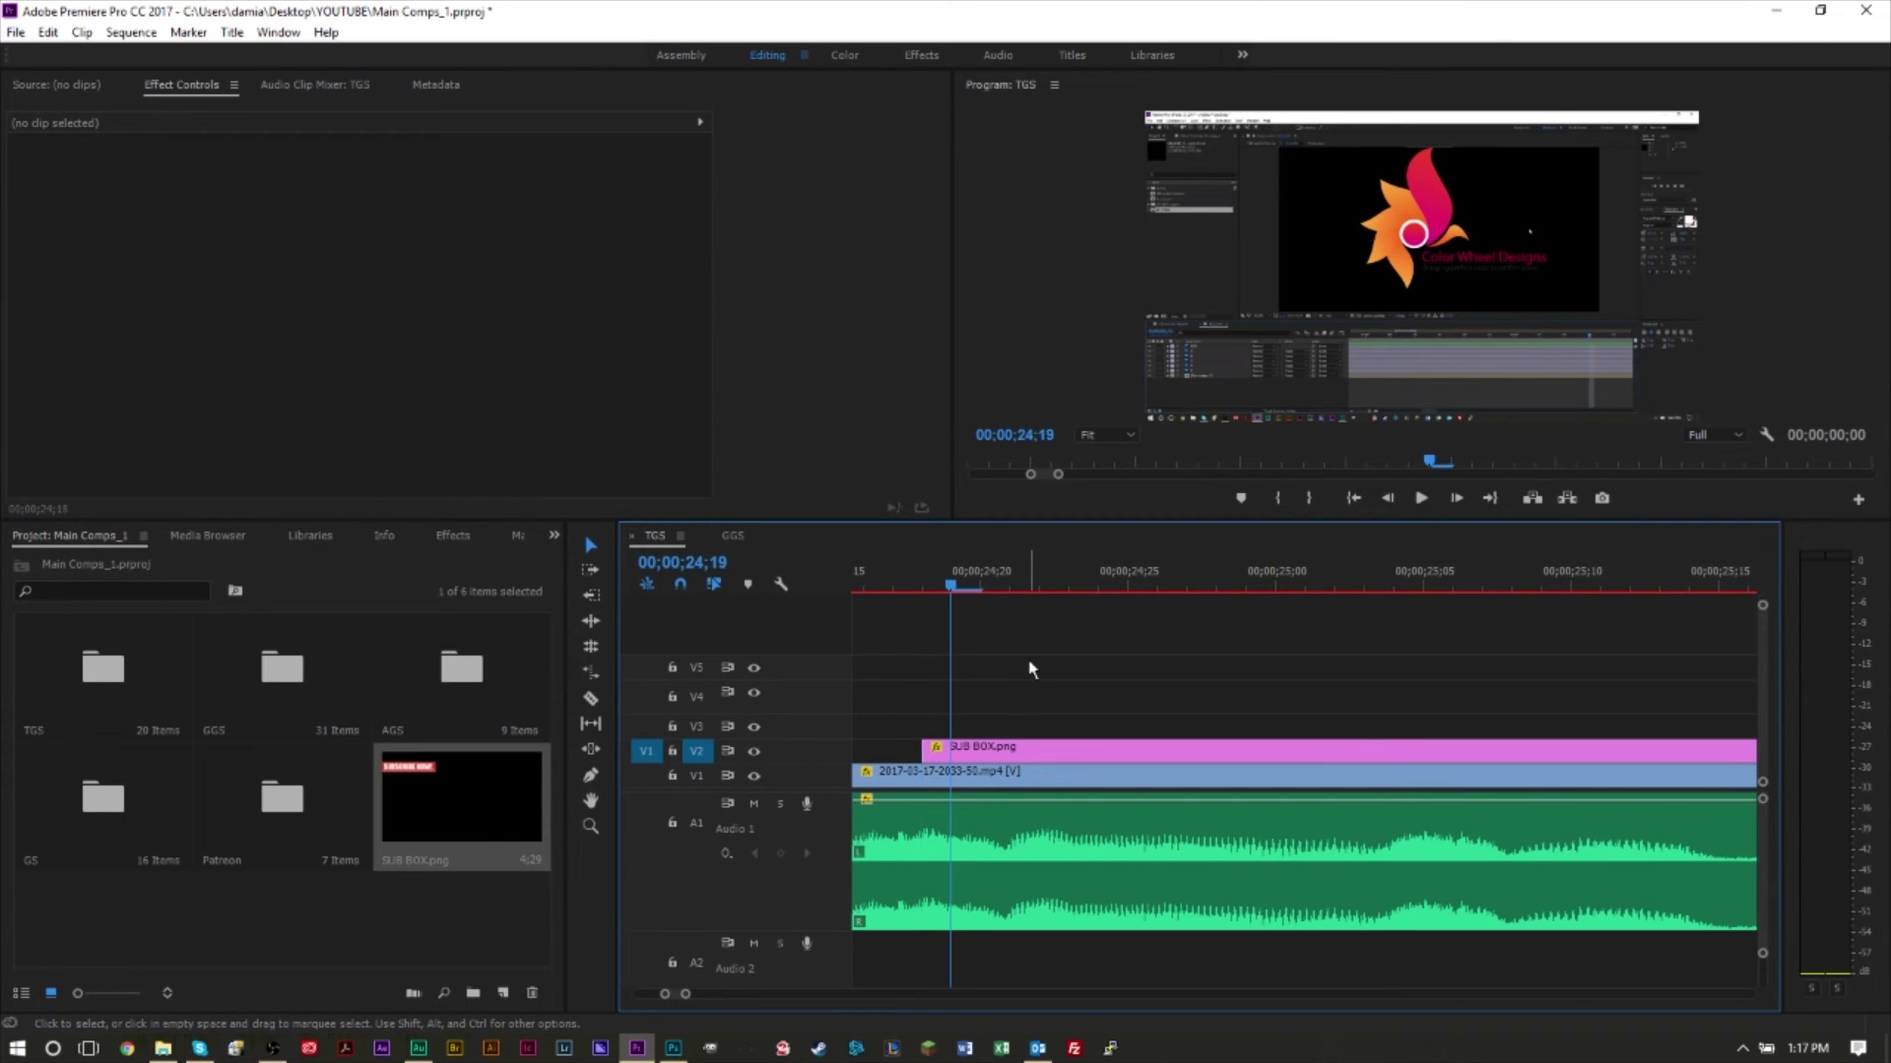
key(Right)
key(Left)
key(Left)
key(Left)
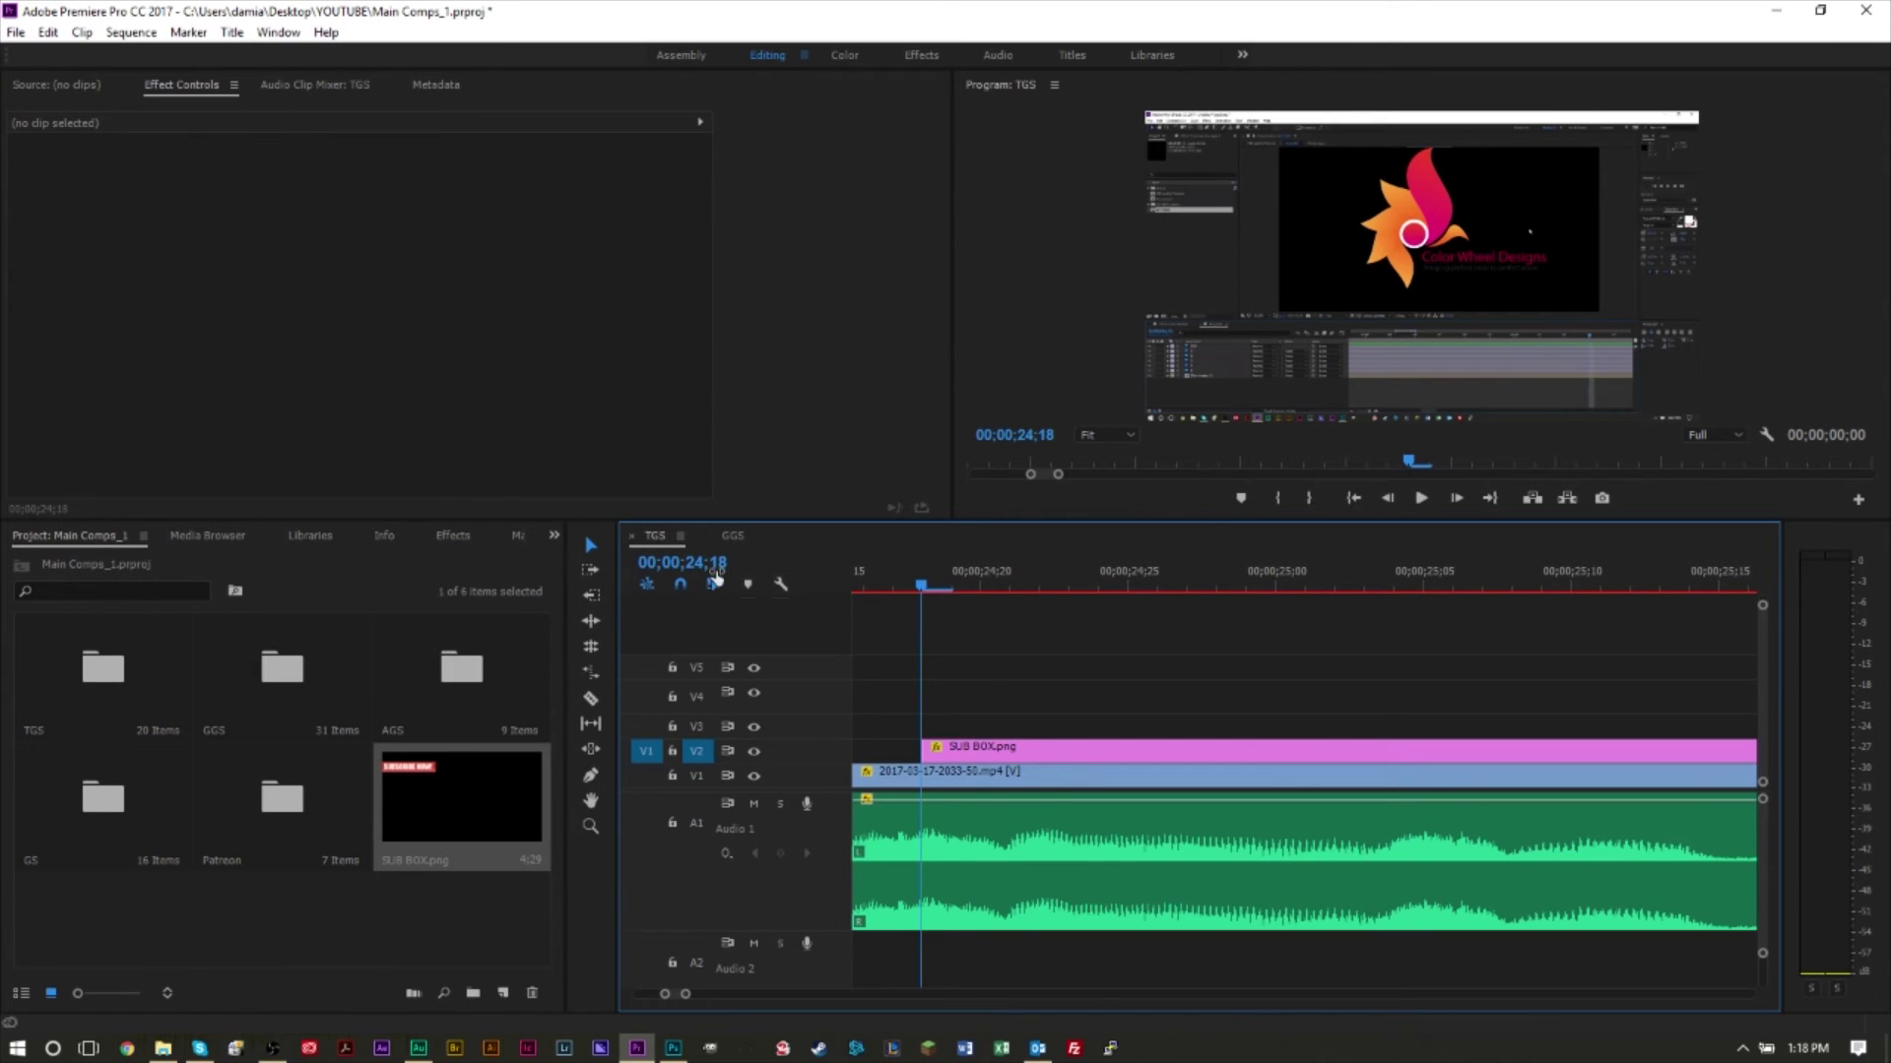
drag(923, 588, 1367, 584)
click(1327, 753)
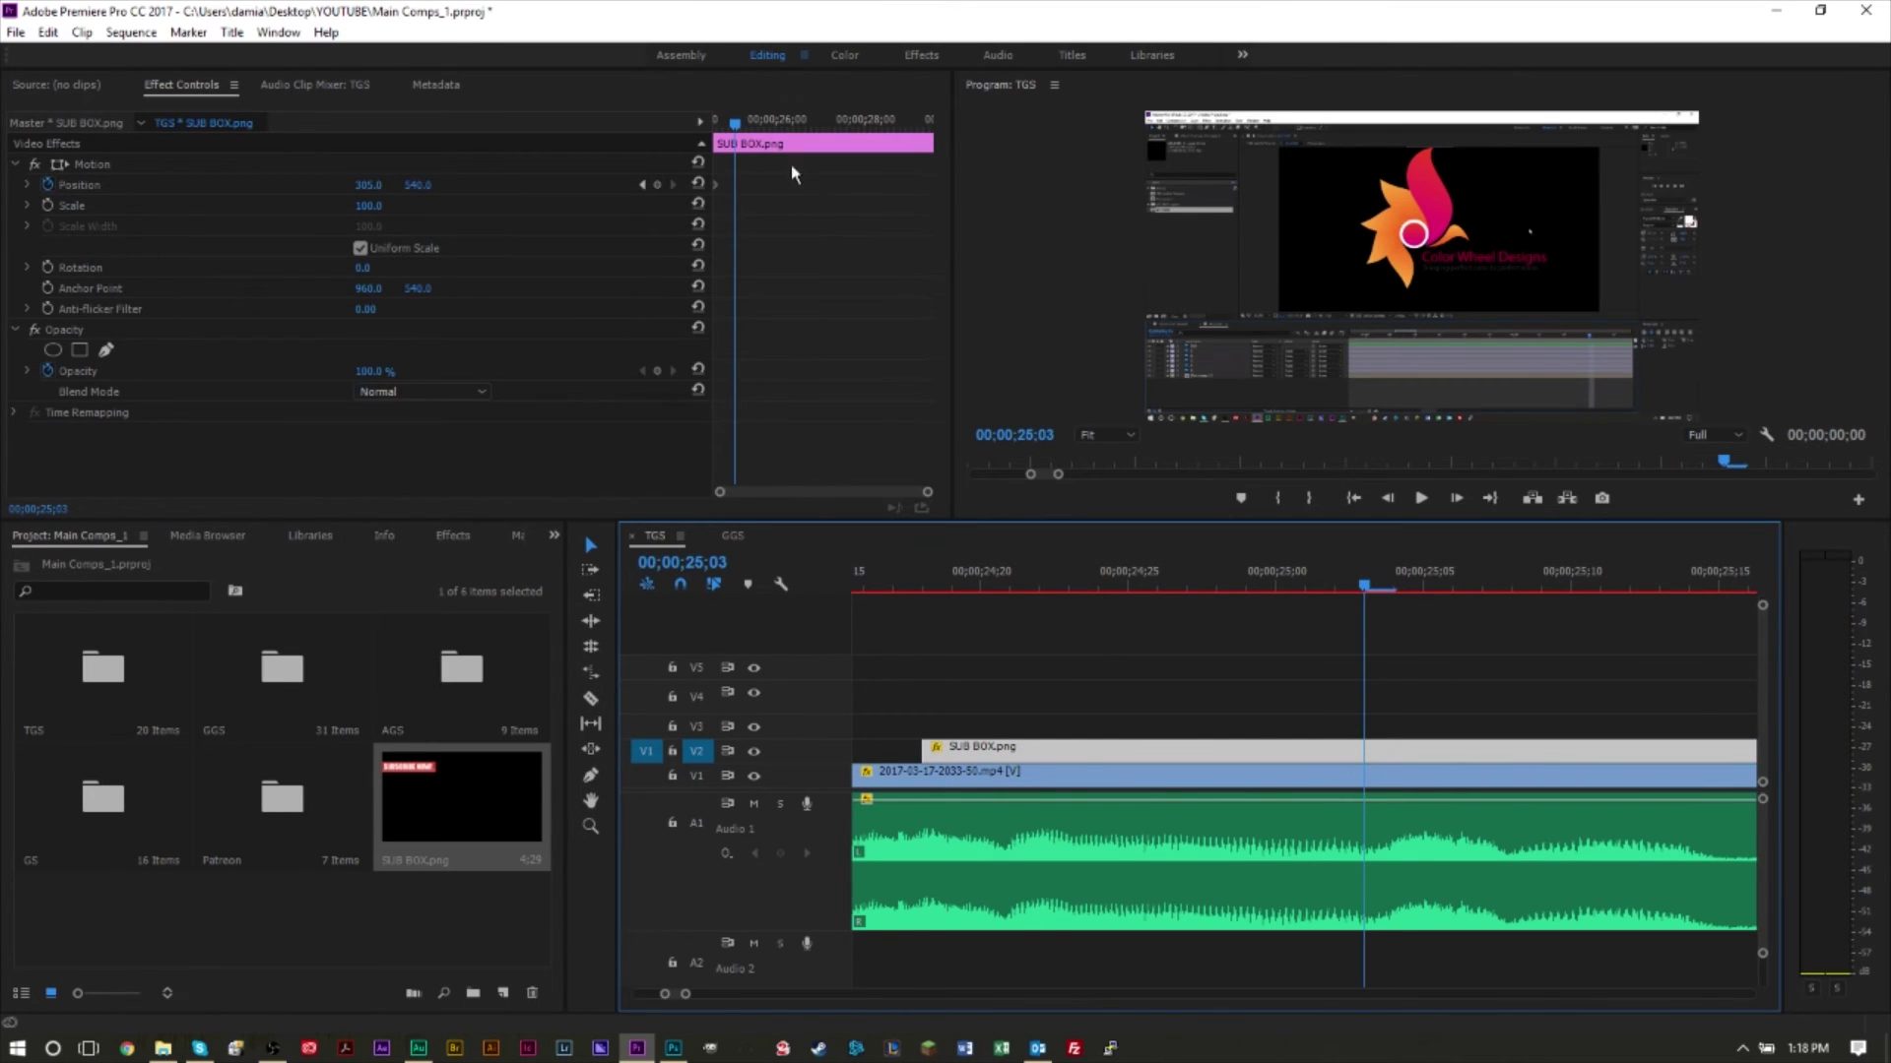
Add a second Position keyframe with X set to 960, centring the banner.
drag(366, 185, 659, 192)
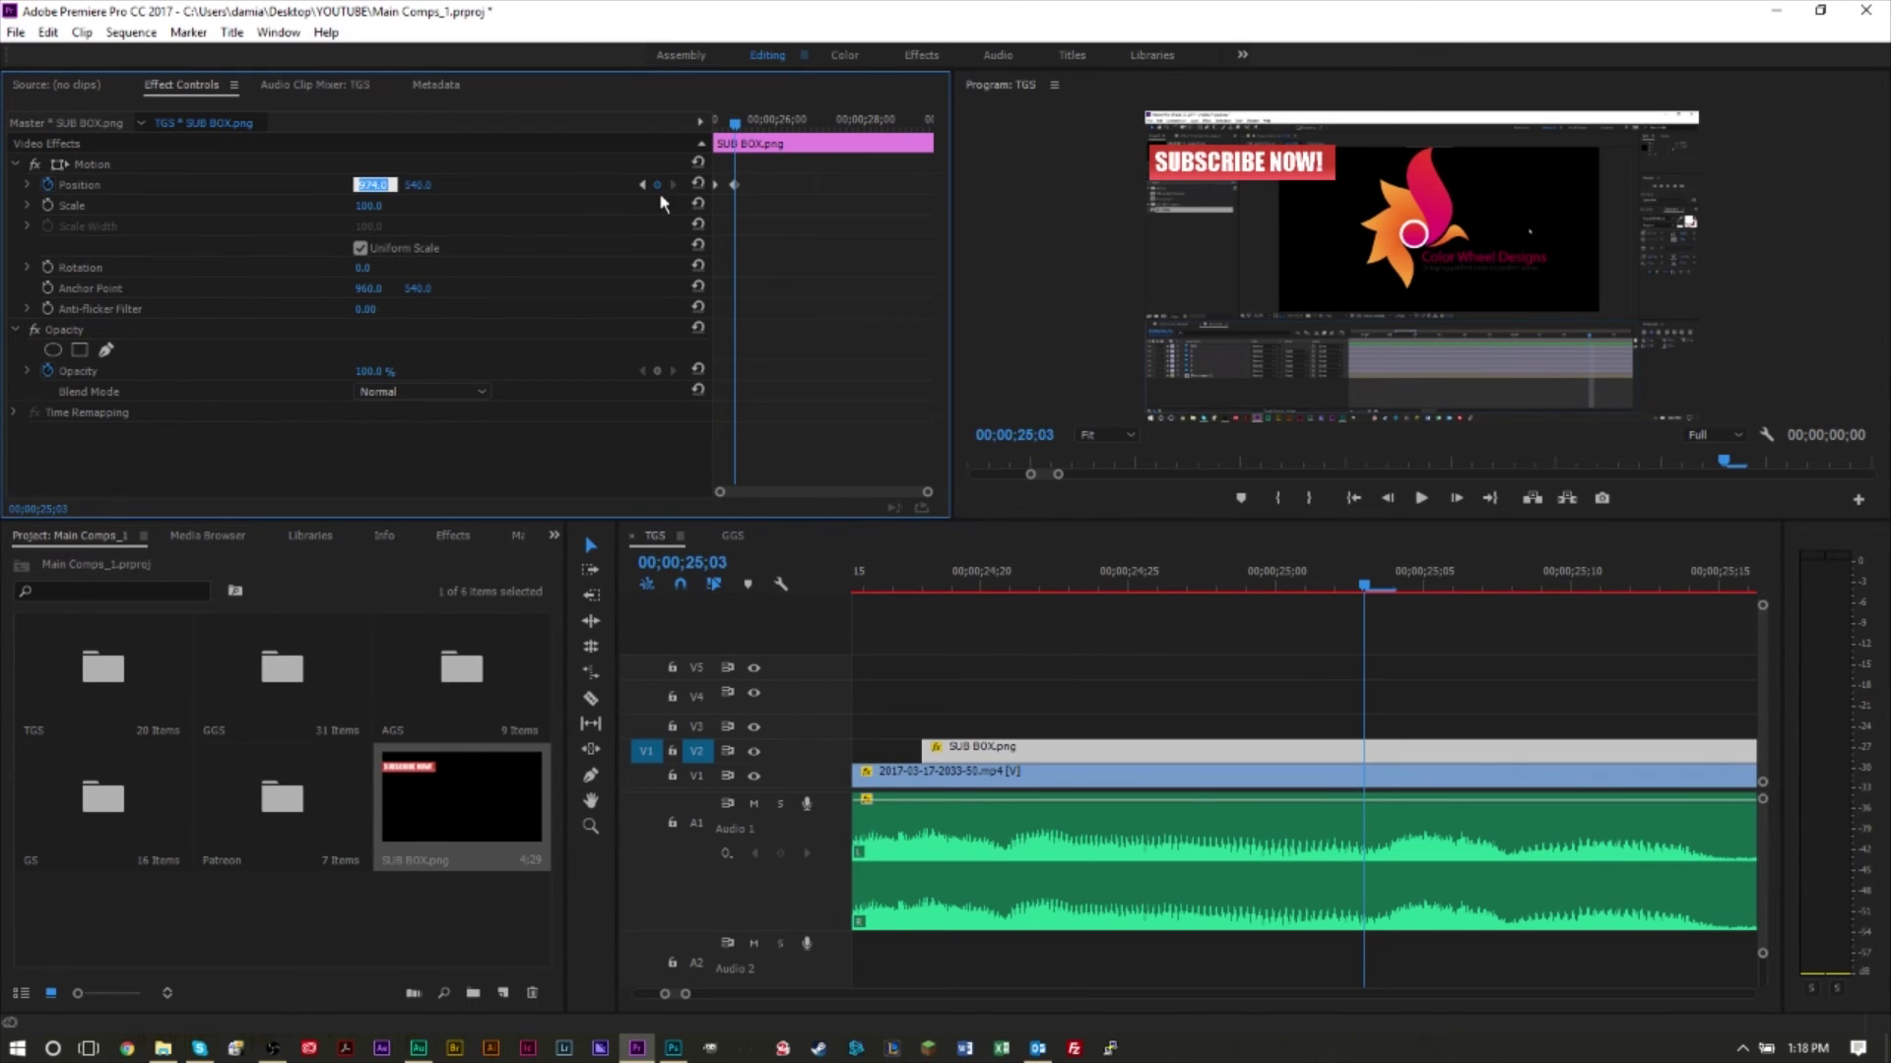
text(960)
key(Return)
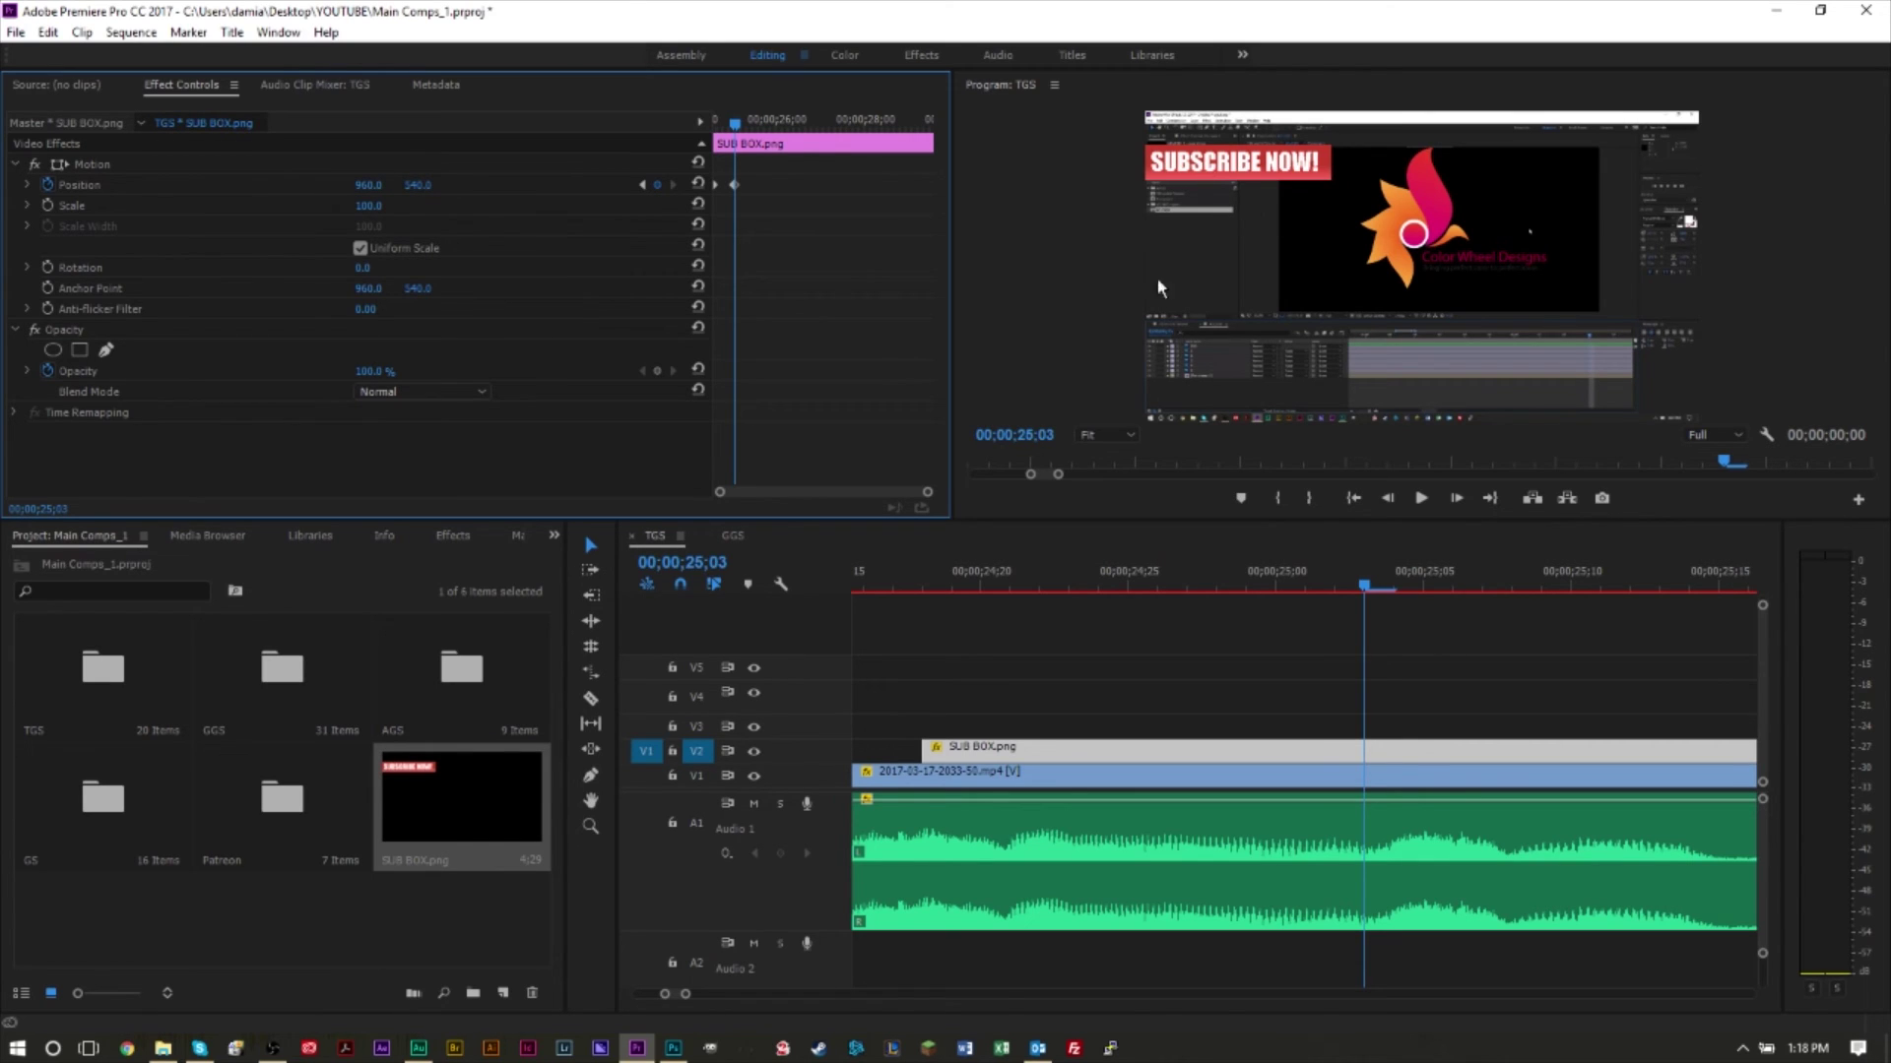
Preview the slide-in forward and in reverse, then move to the clip end and zoom in.
click(922, 581)
key(space)
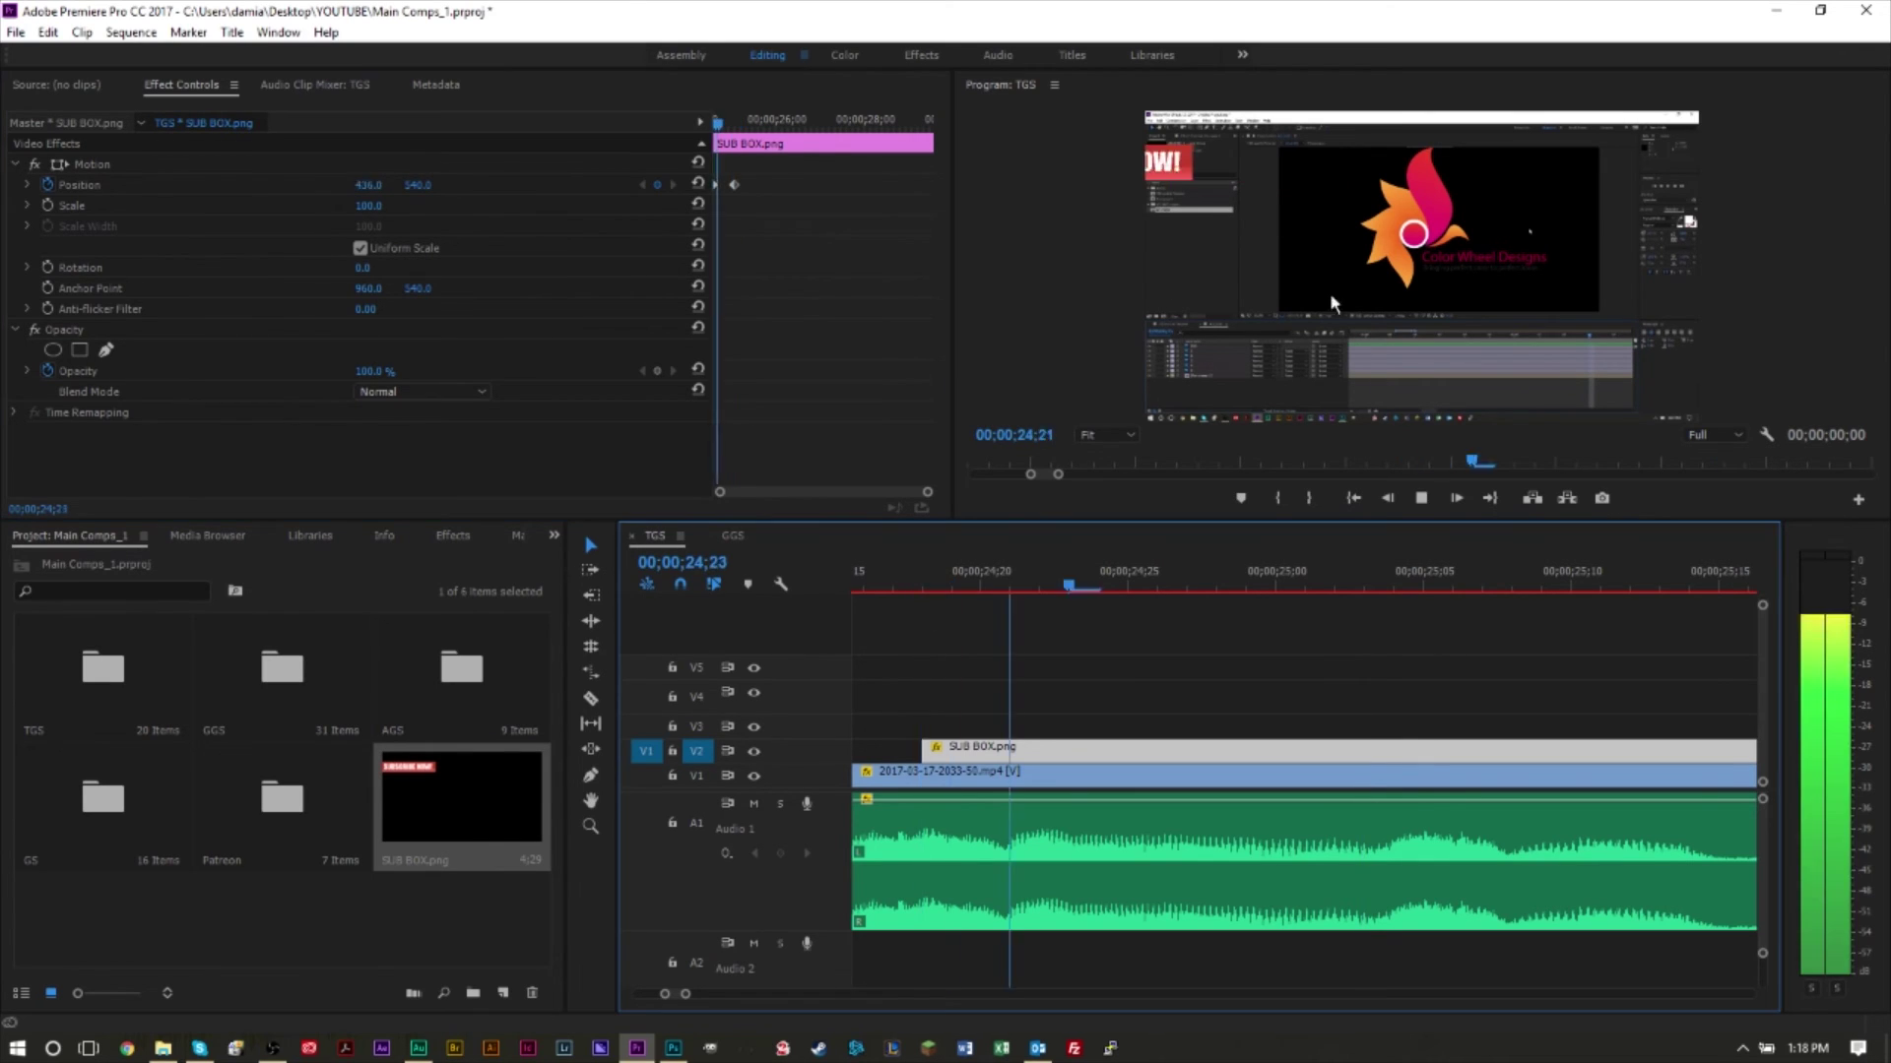
key(space)
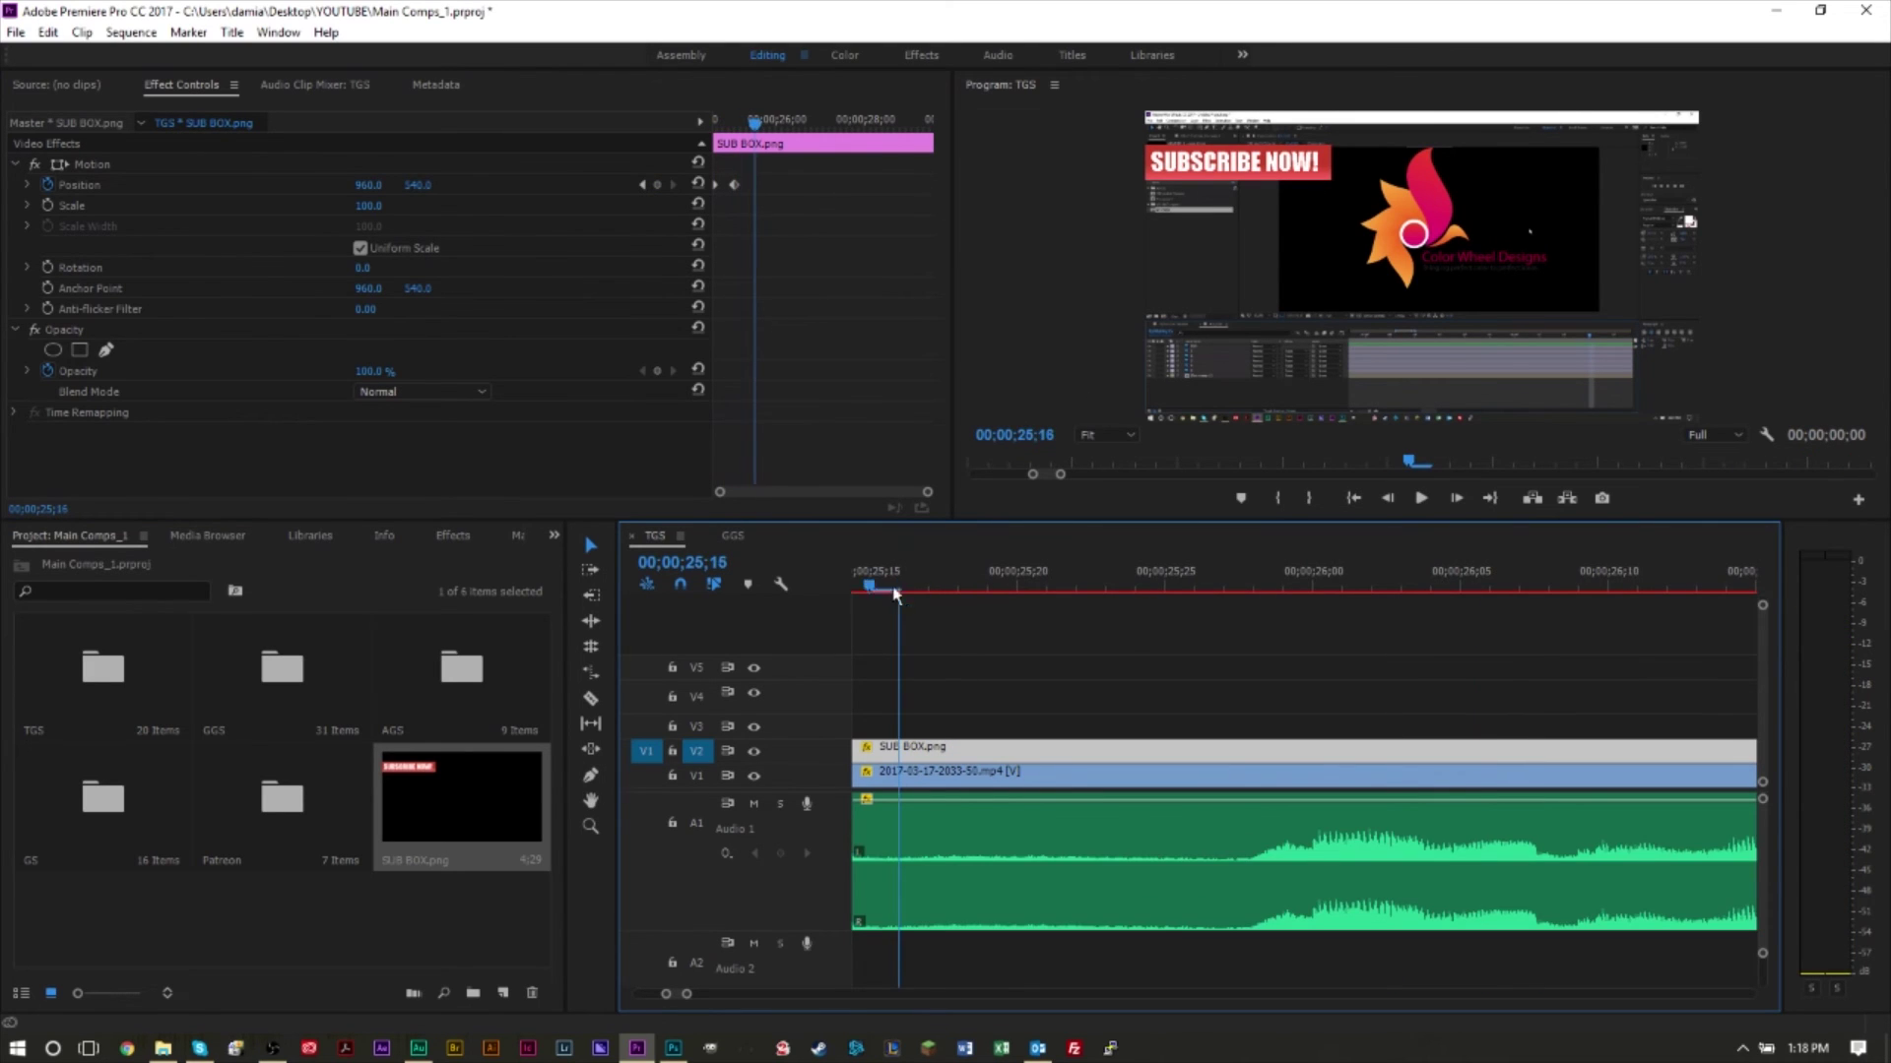
key(j)
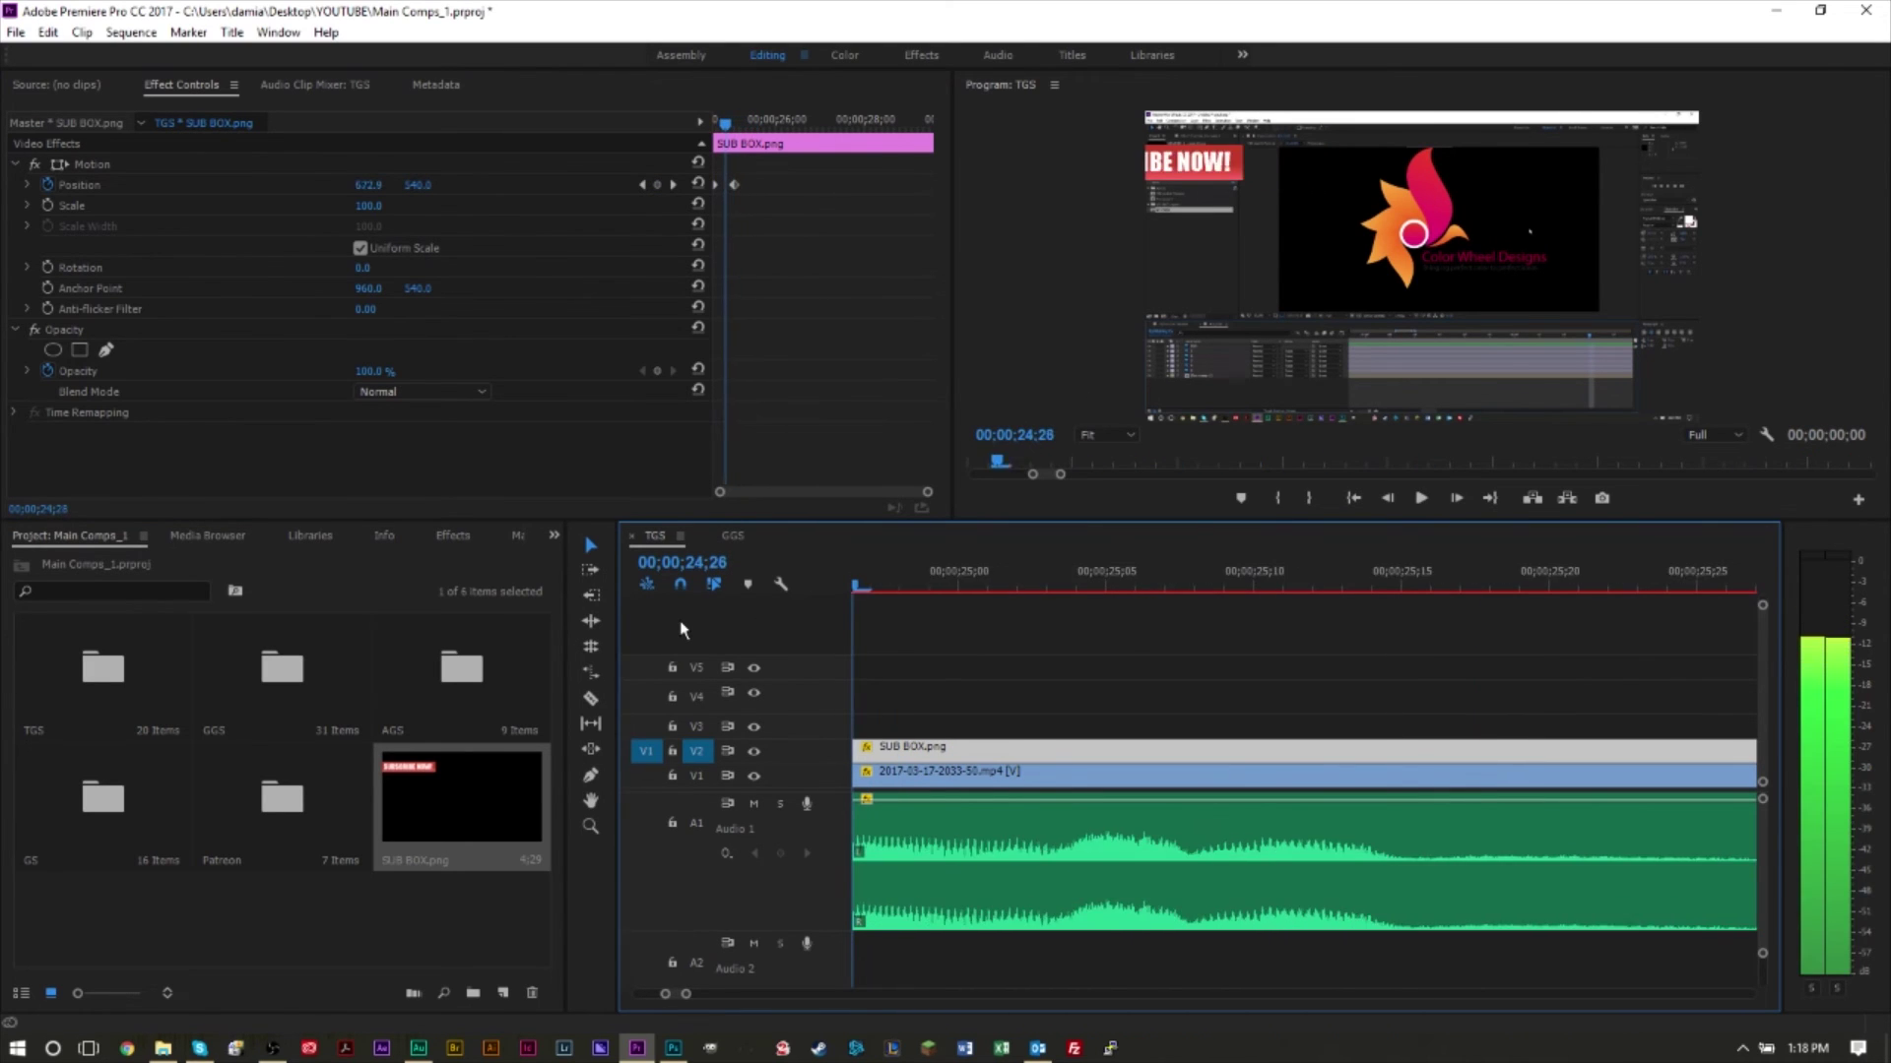
key(l)
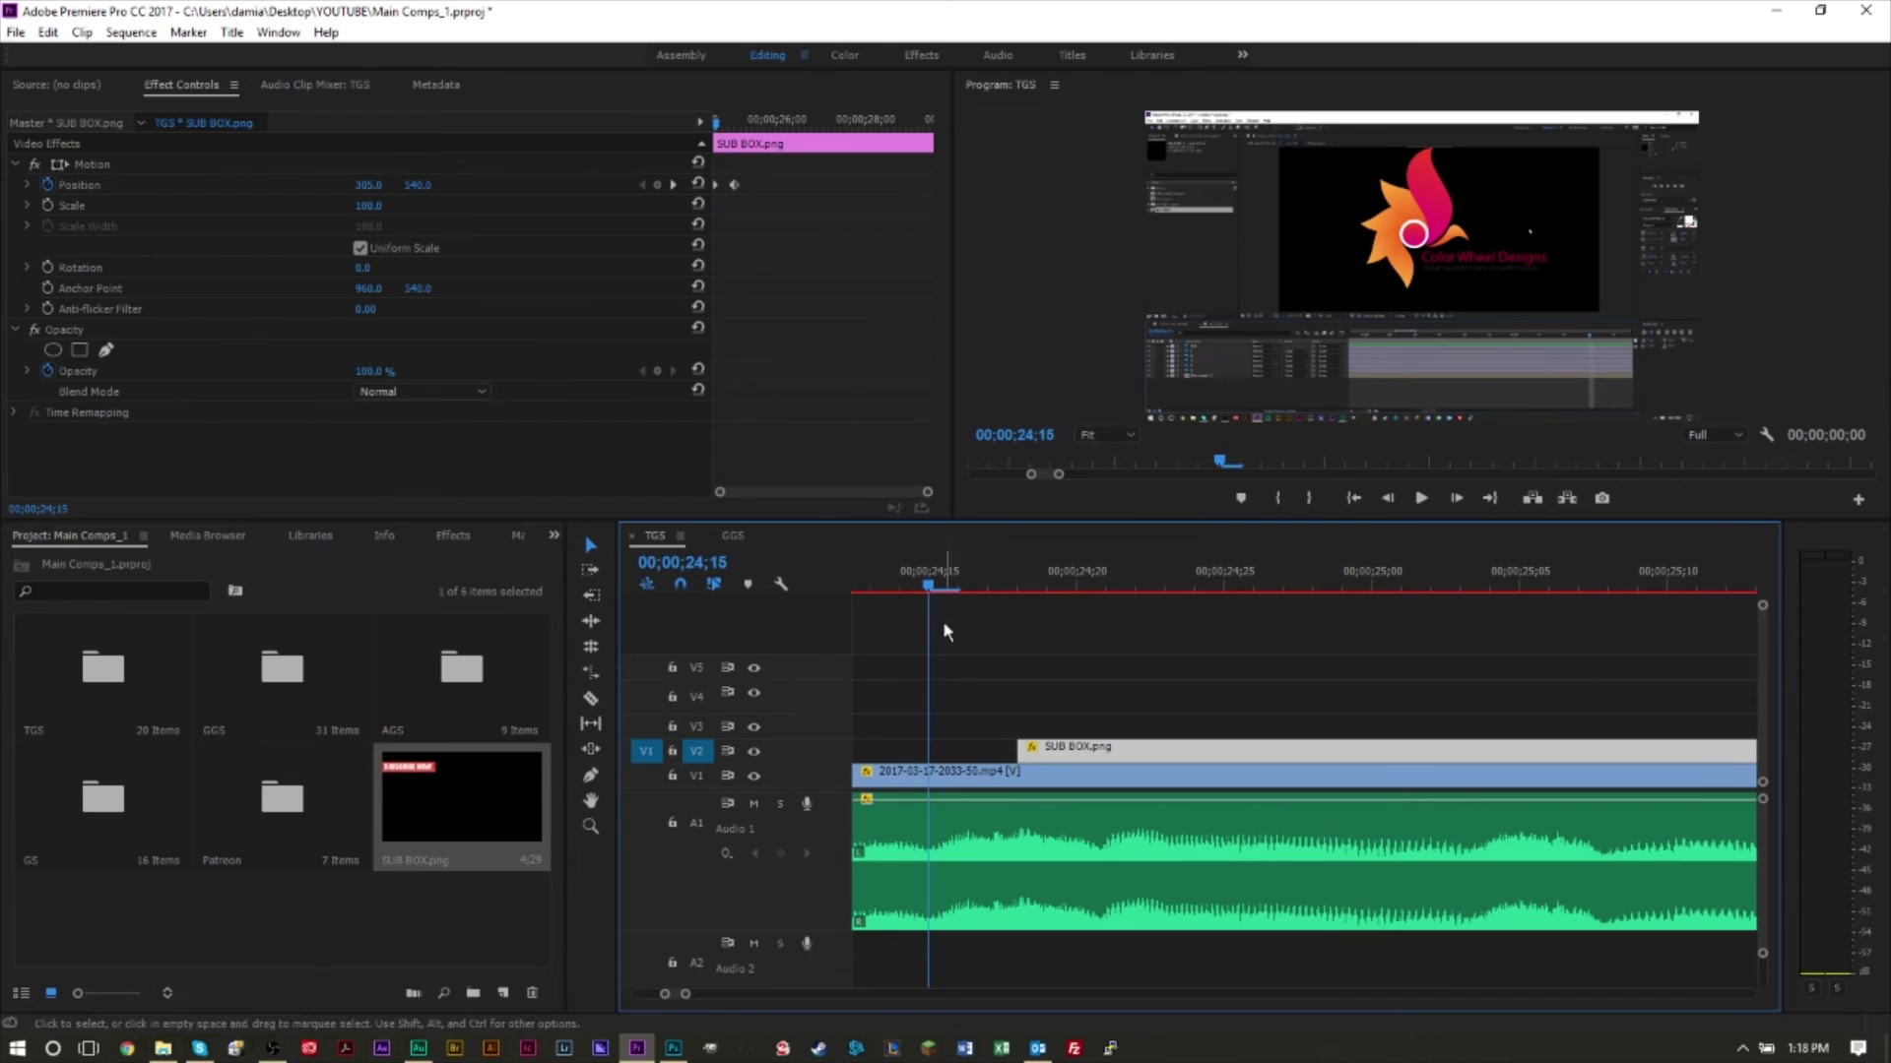
key(k)
key(minus)
key(minus)
key(minus)
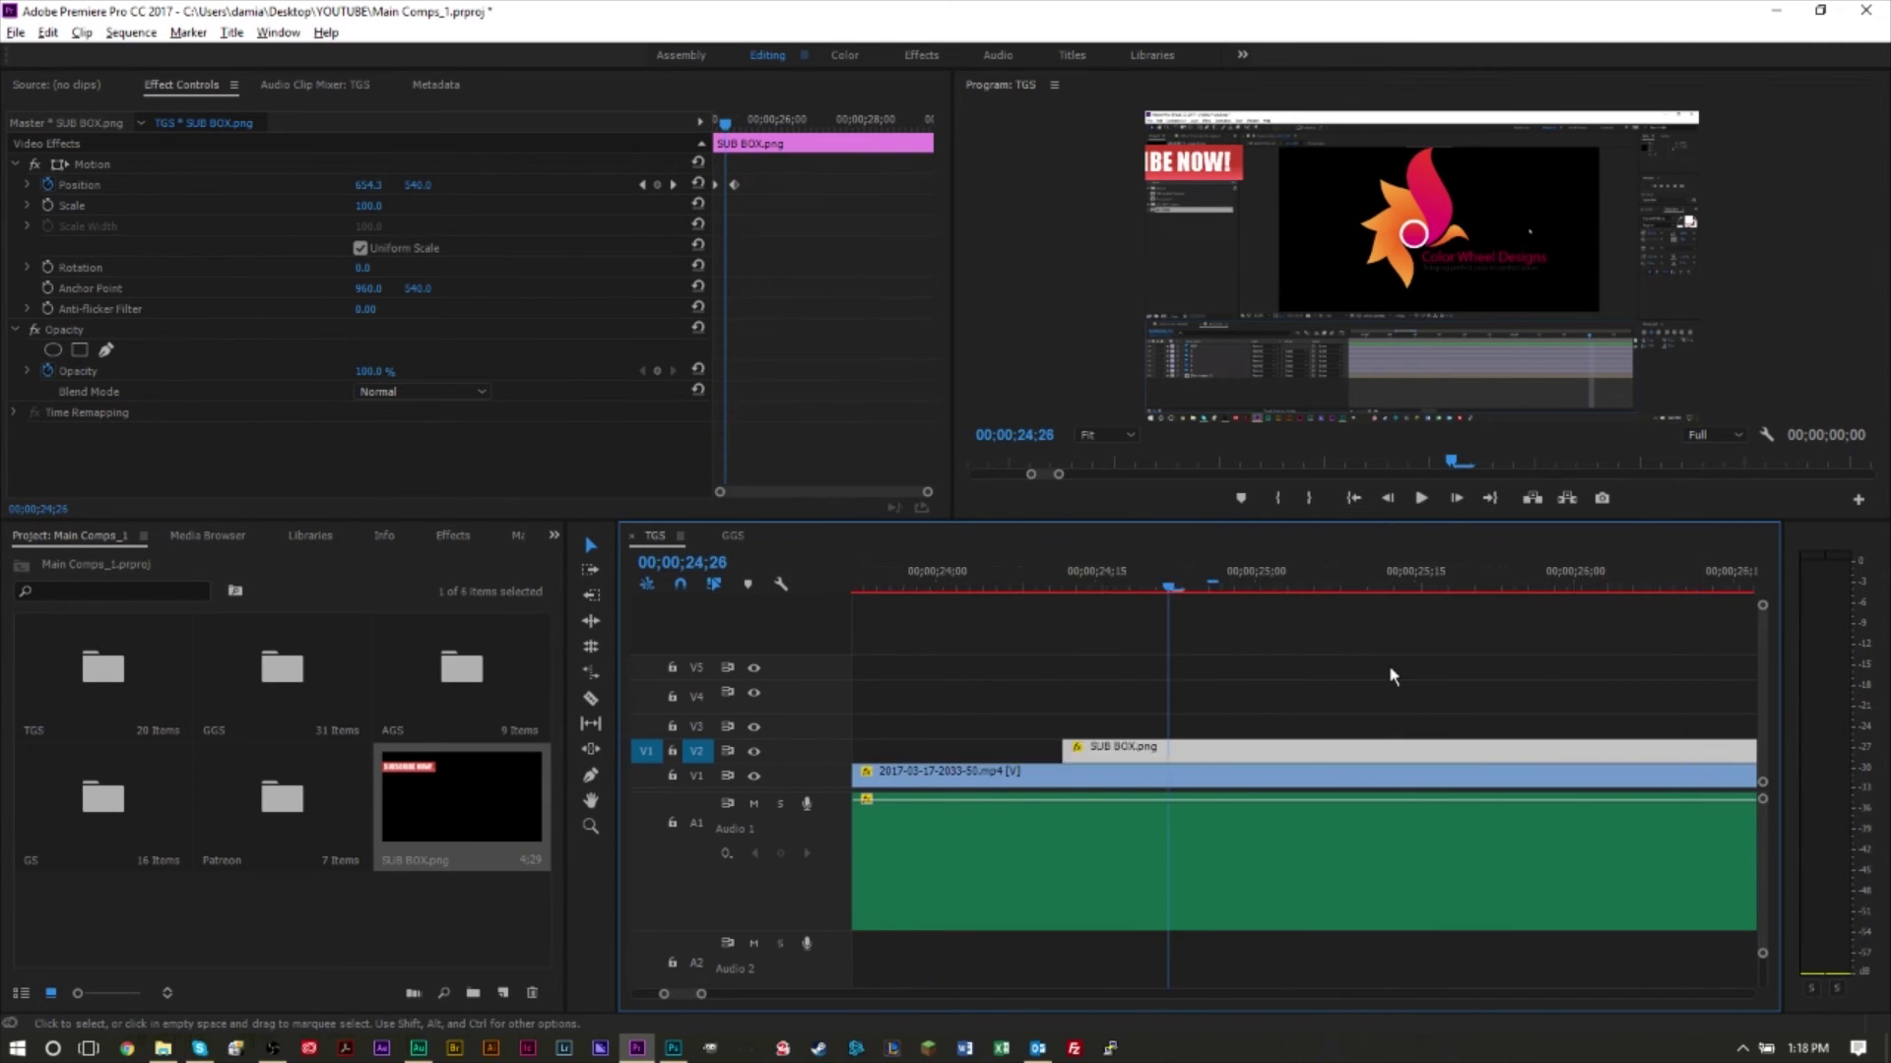
click(1464, 676)
key(minus)
key(Down)
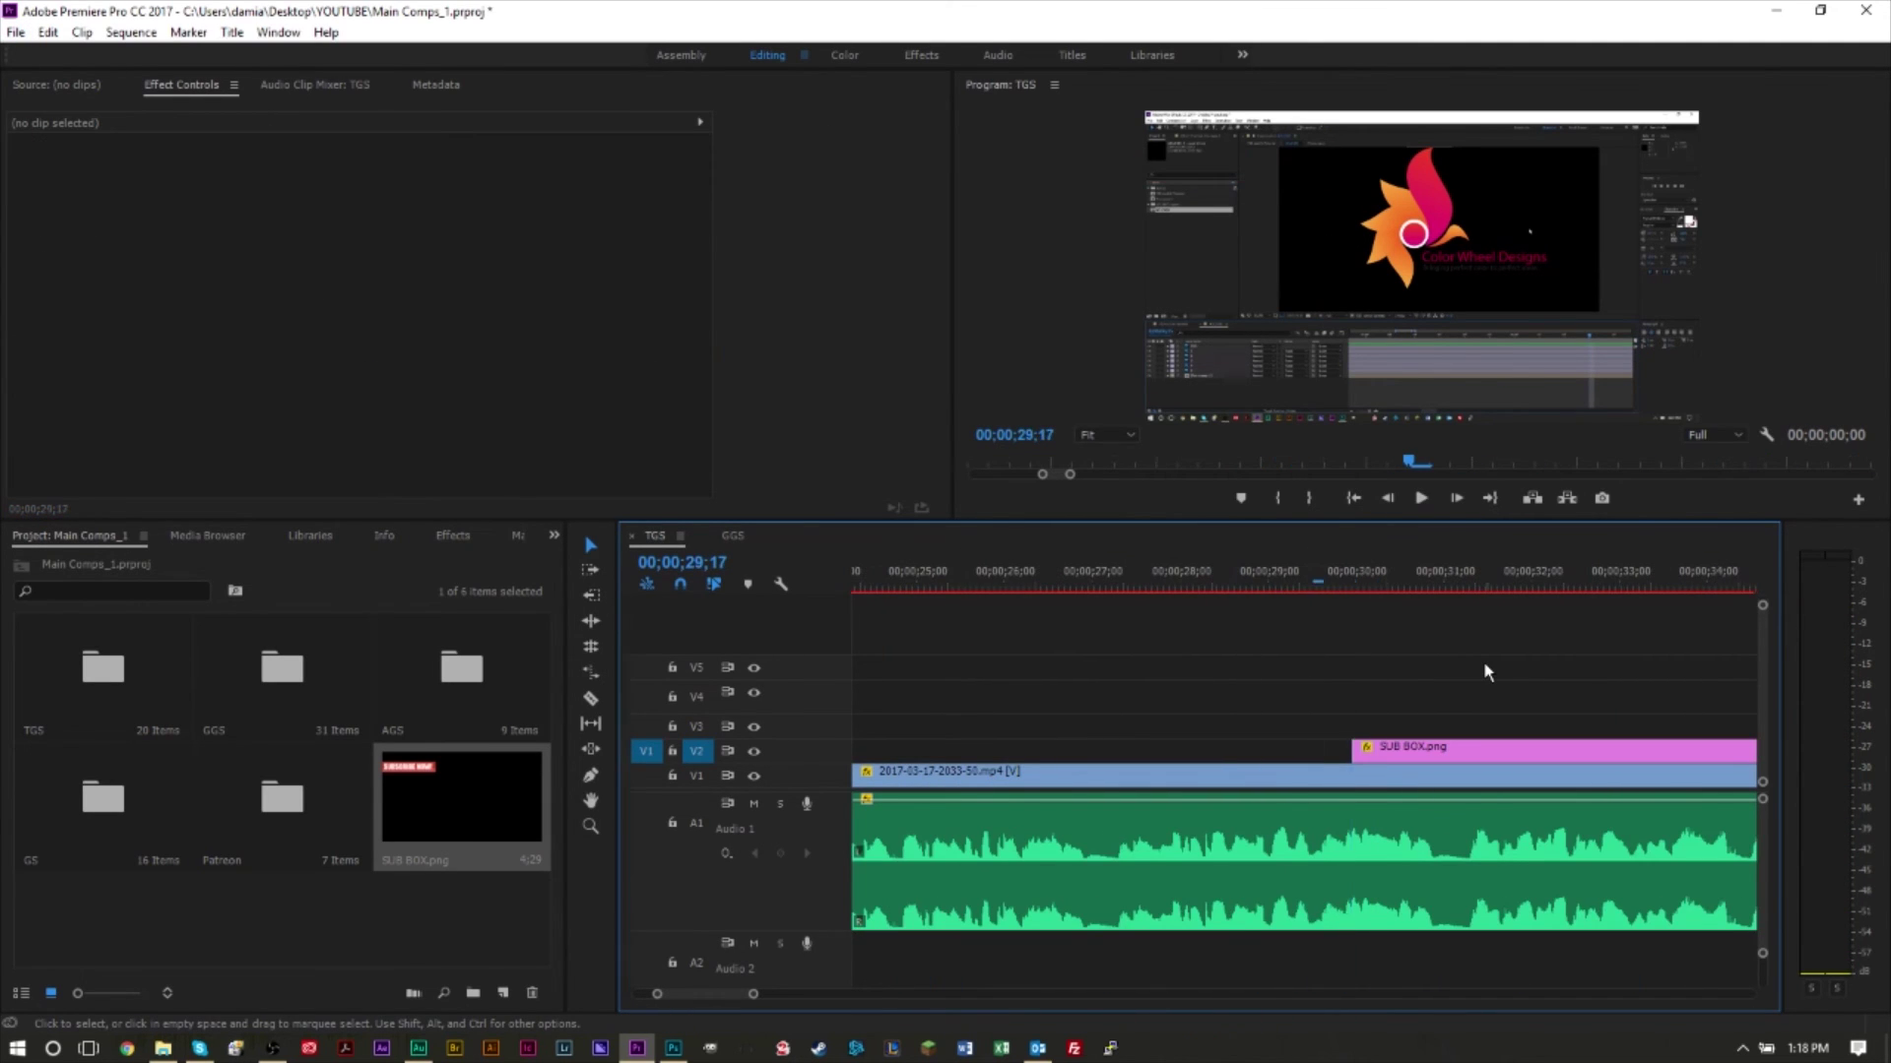
key(equal)
key(equal)
key(equal)
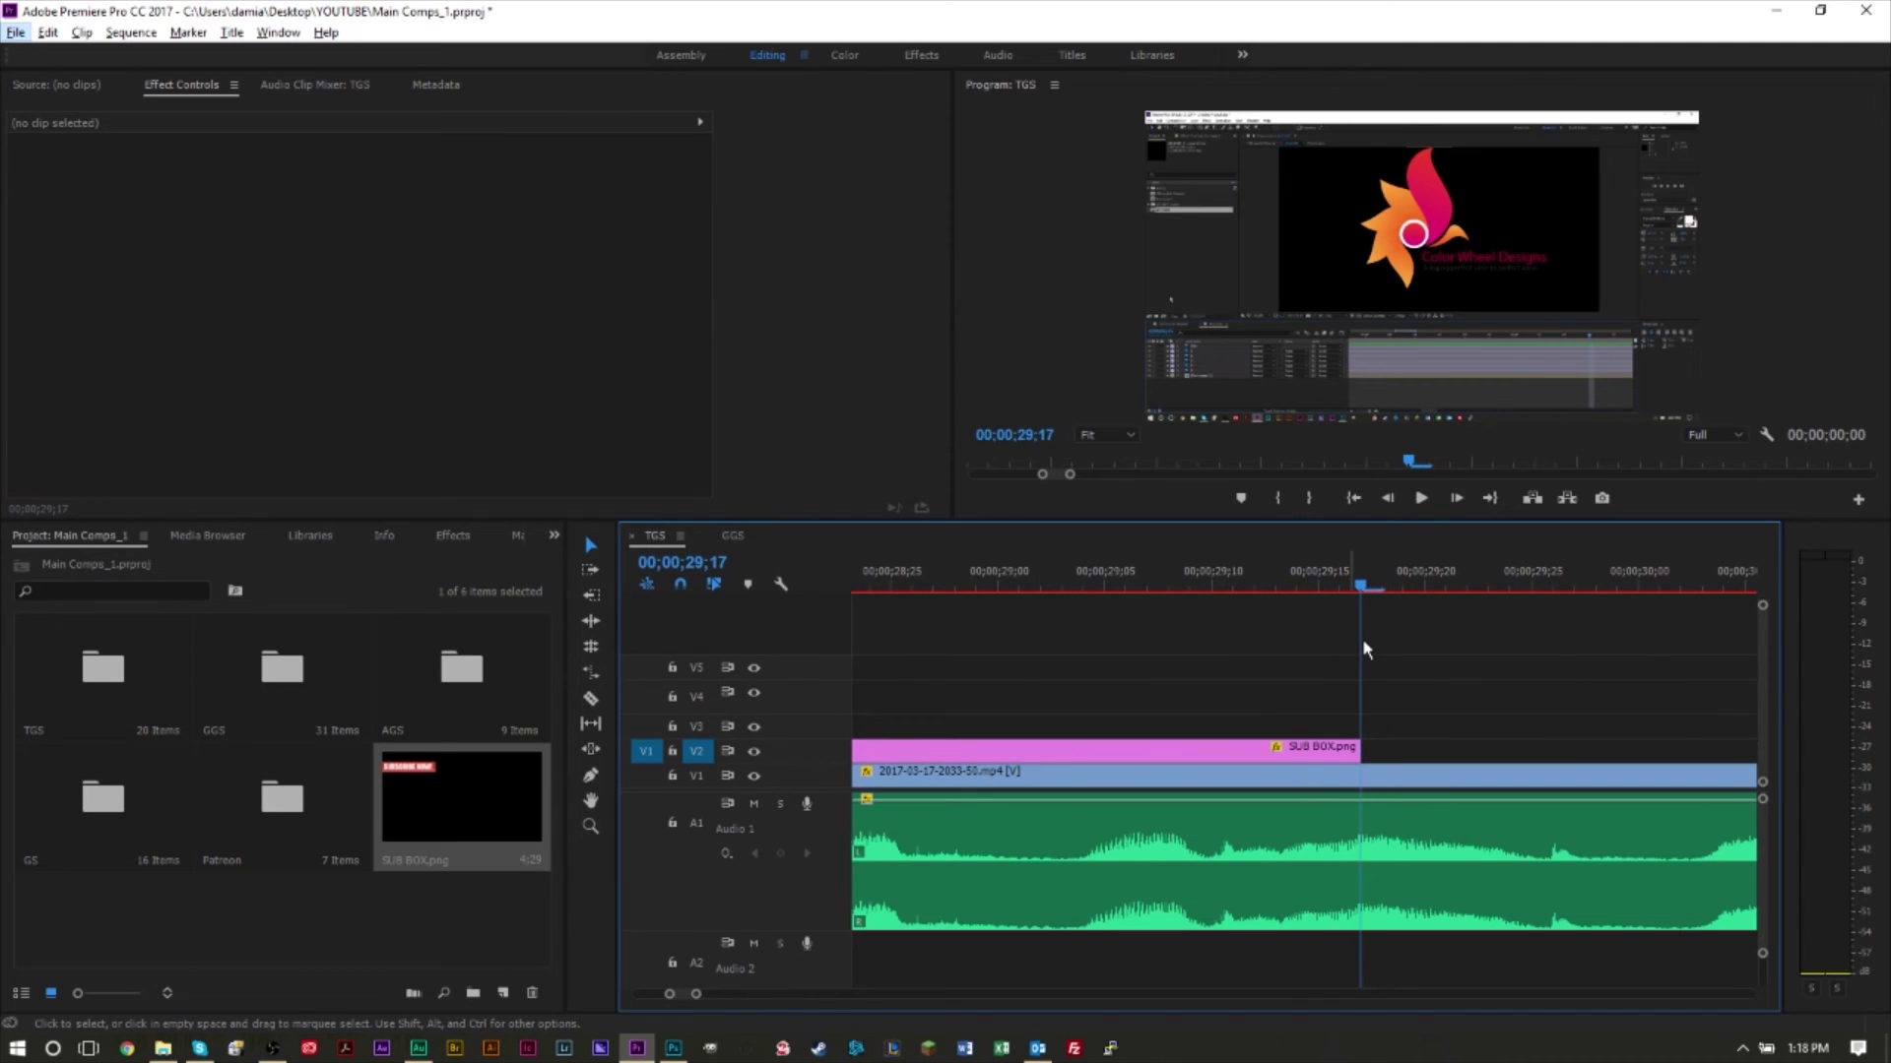
Add a holding Position keyframe at 29;02, check the exit at 29;17, and save the project.
drag(1355, 591, 1040, 589)
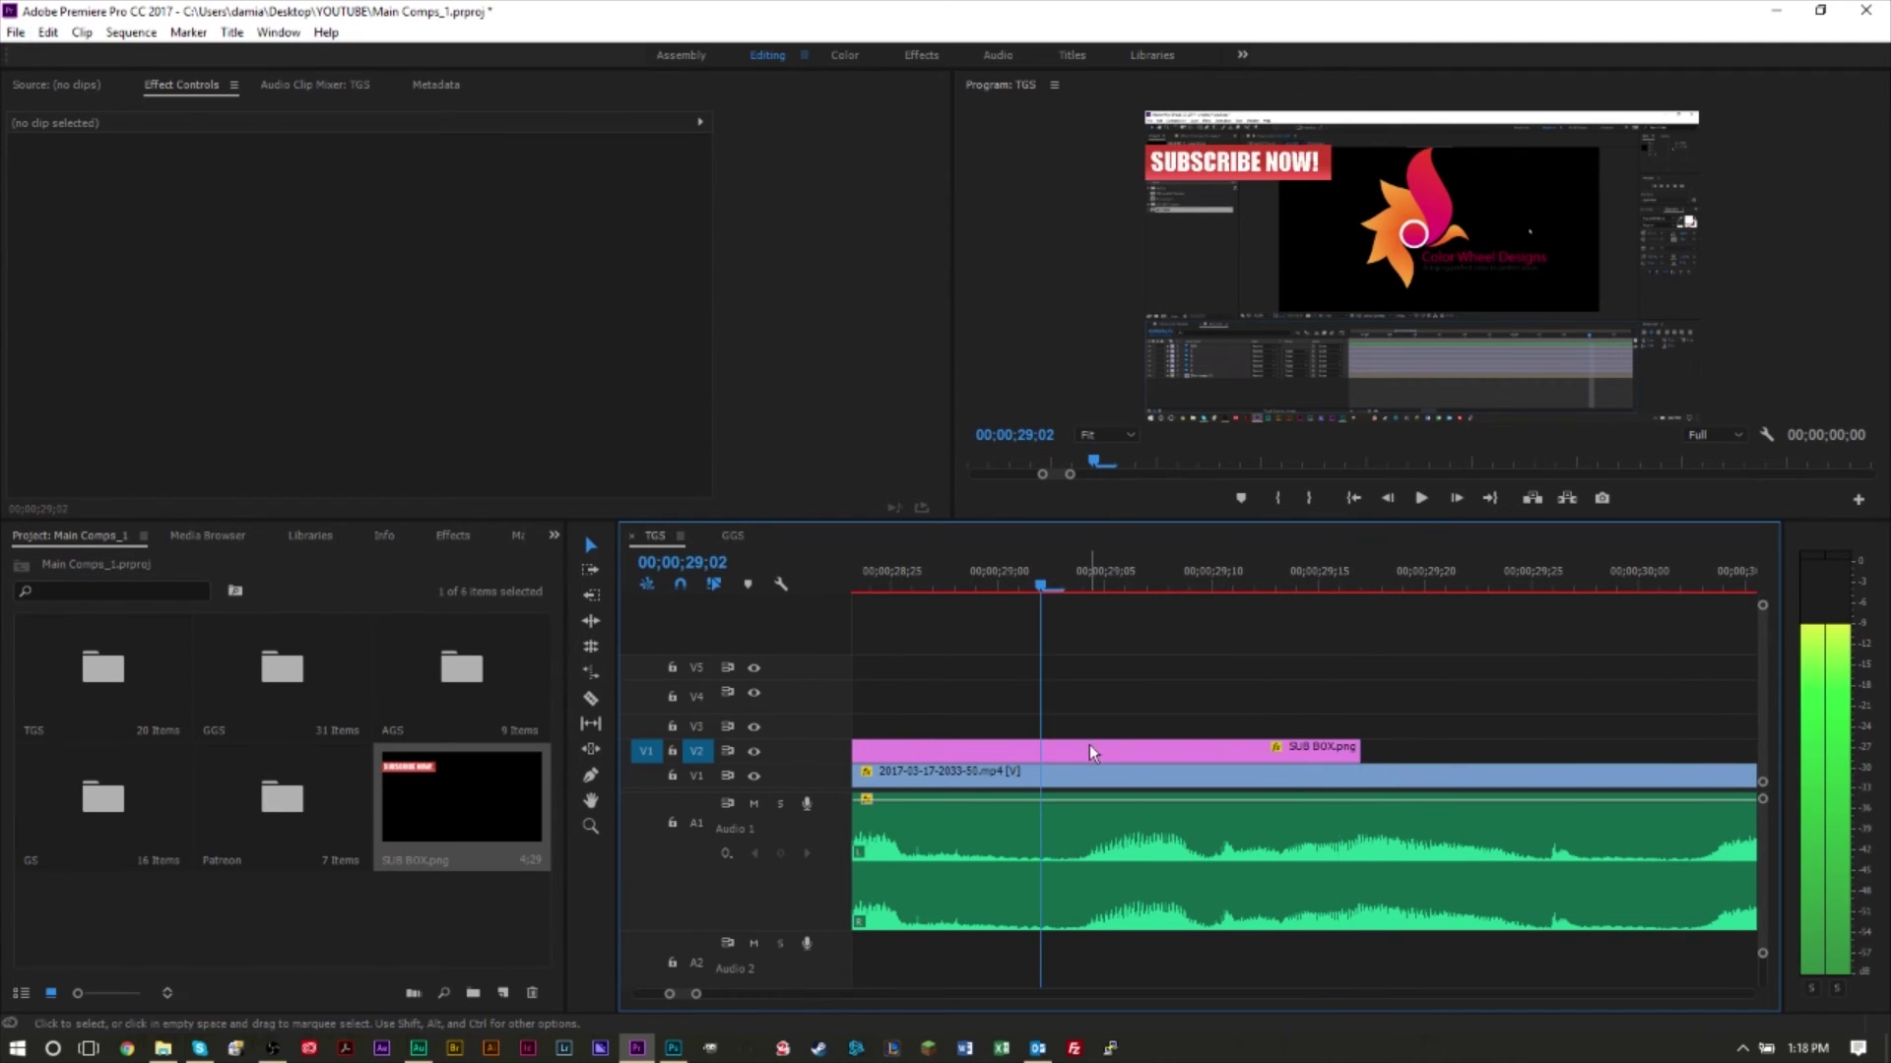
click(1089, 746)
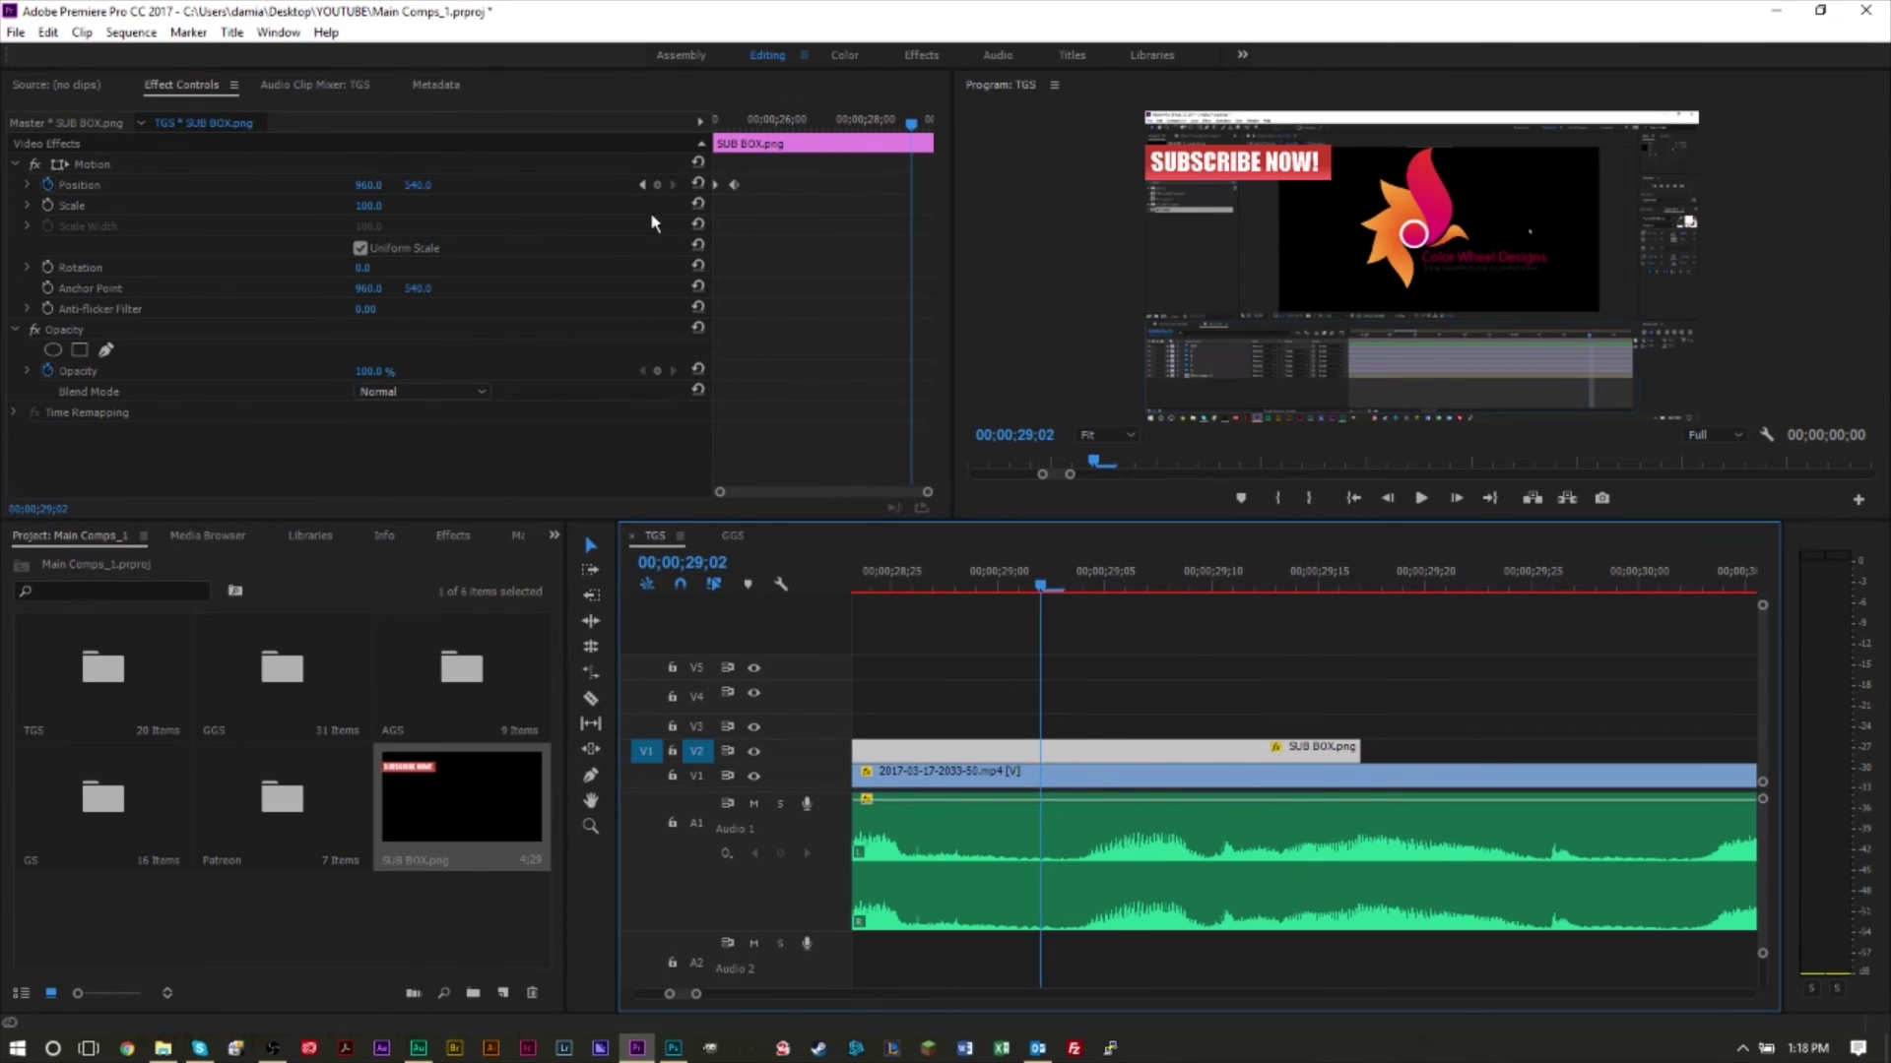
click(658, 187)
key(space)
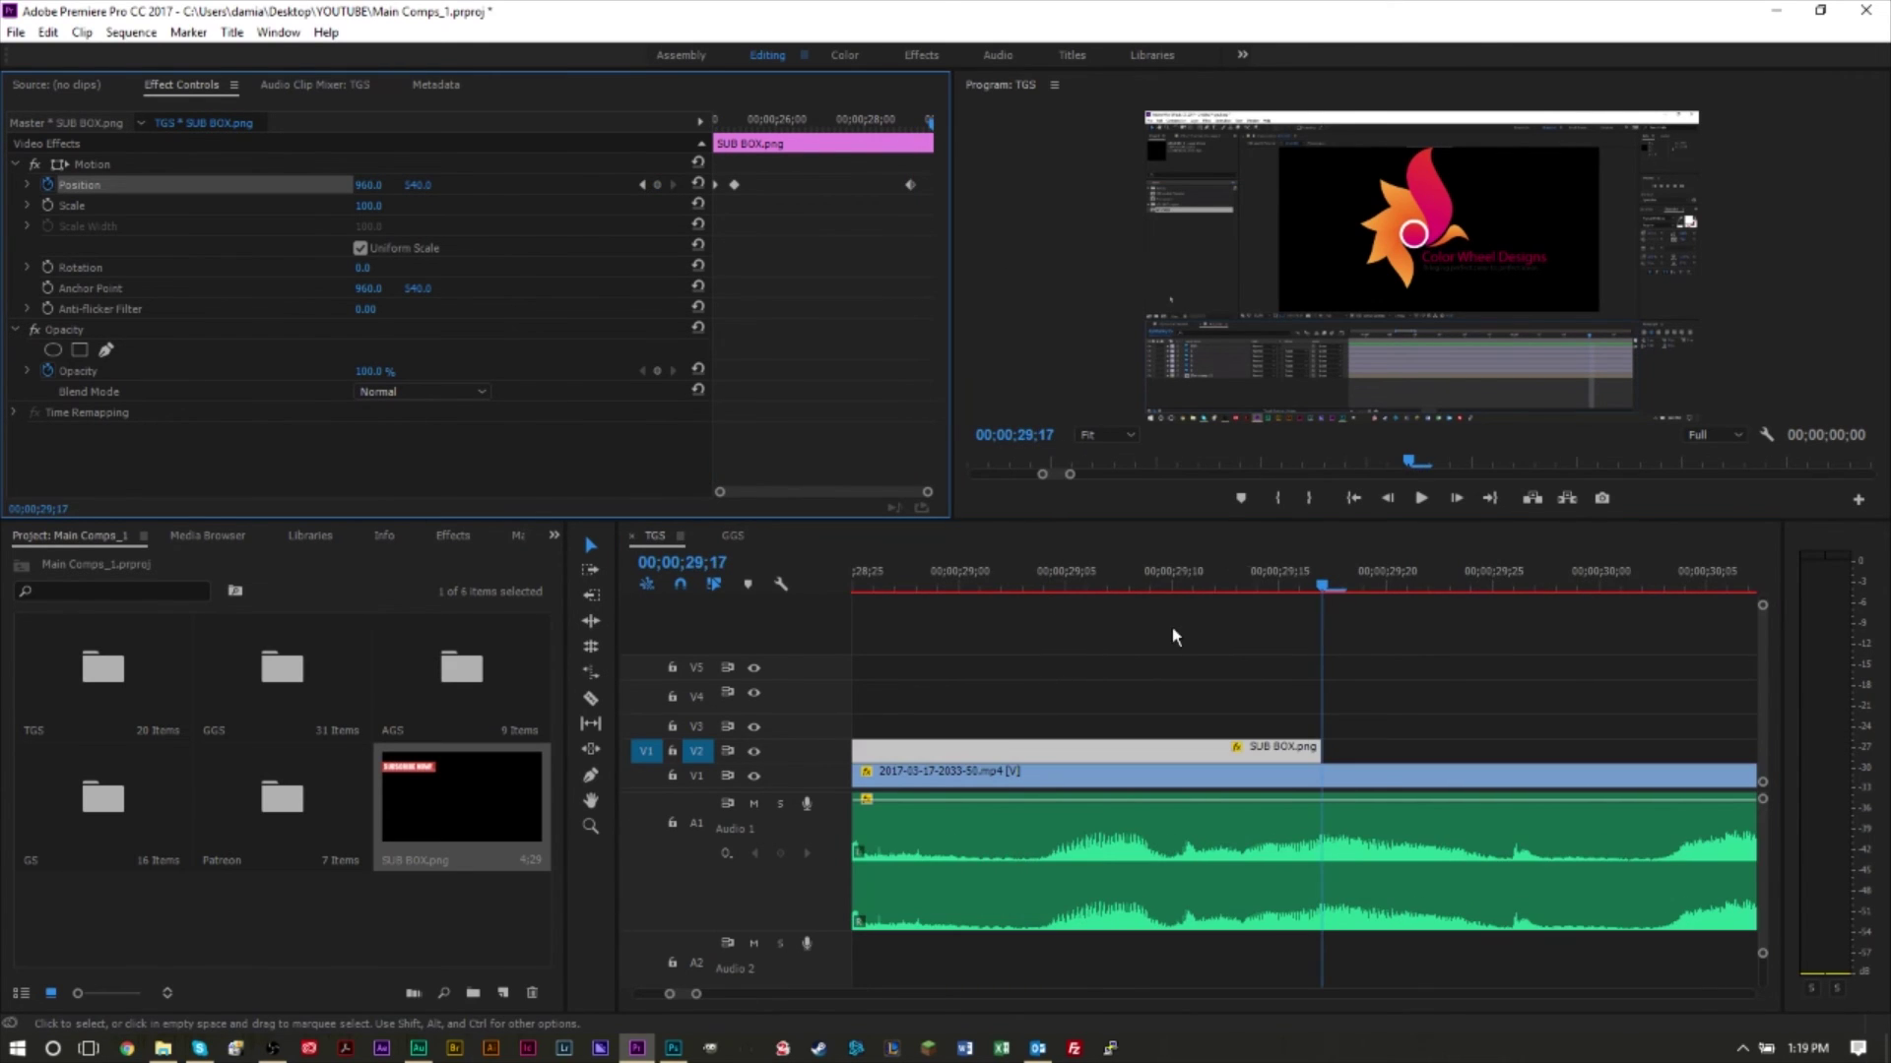
mouse_move(1311, 594)
mouse_down()
mouse_move(1180, 577)
mouse_move(1321, 587)
mouse_up()
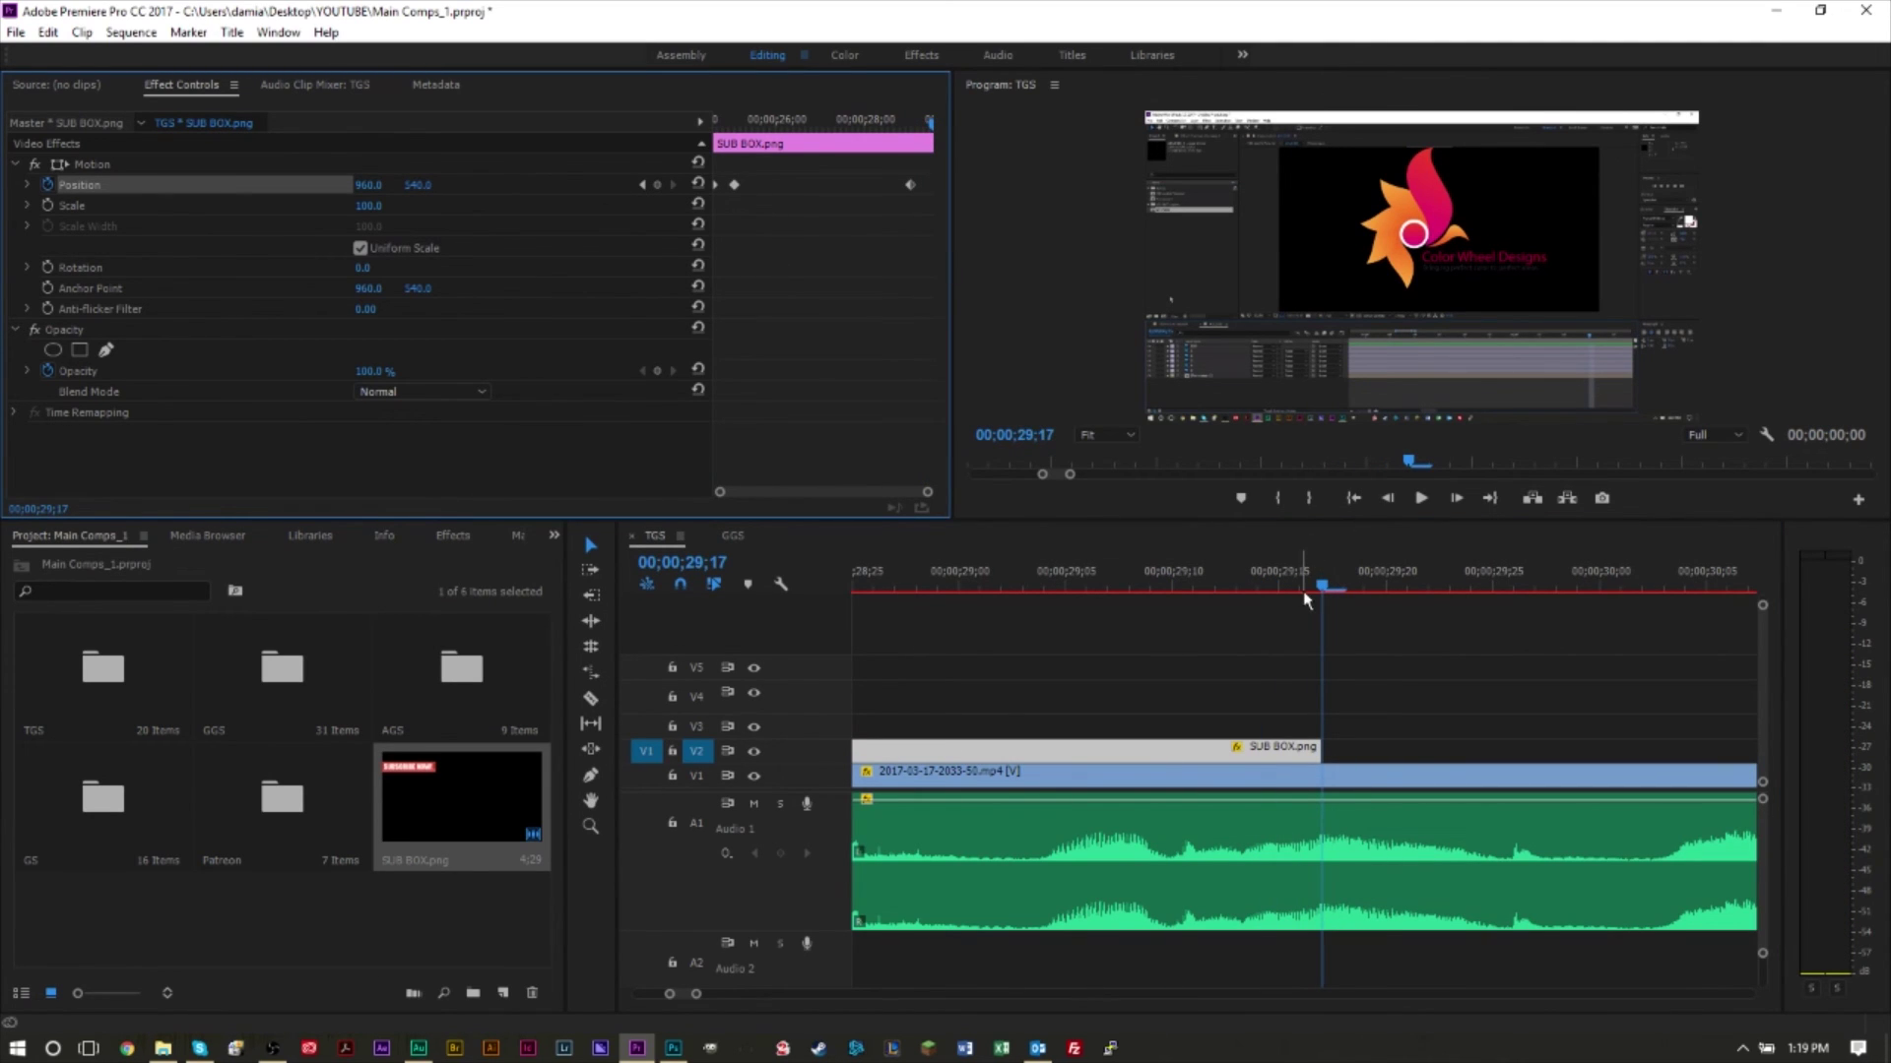
key(ctrl+s)
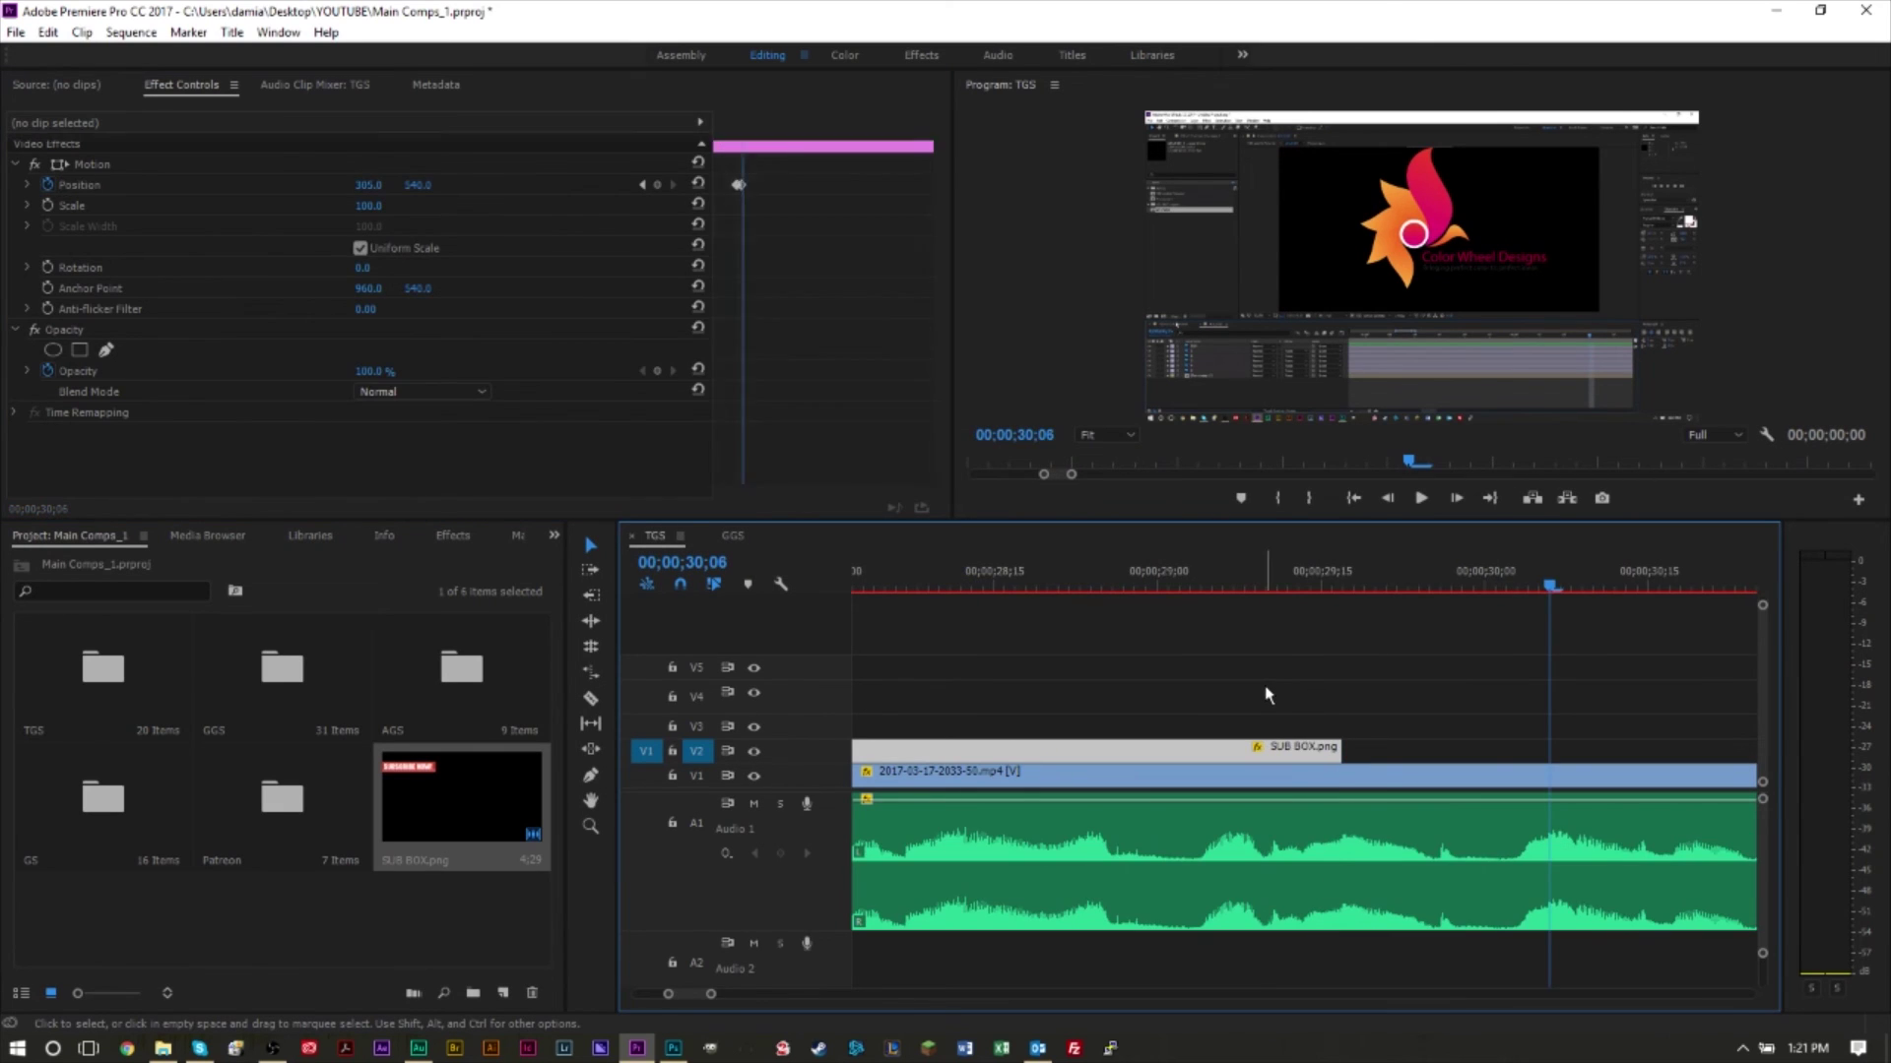
Scrub from 24;18 through the banner's appearance to review the animation.
click(1267, 695)
scroll(1266, 696, down, 5)
click(1056, 581)
drag(1056, 581, 1001, 586)
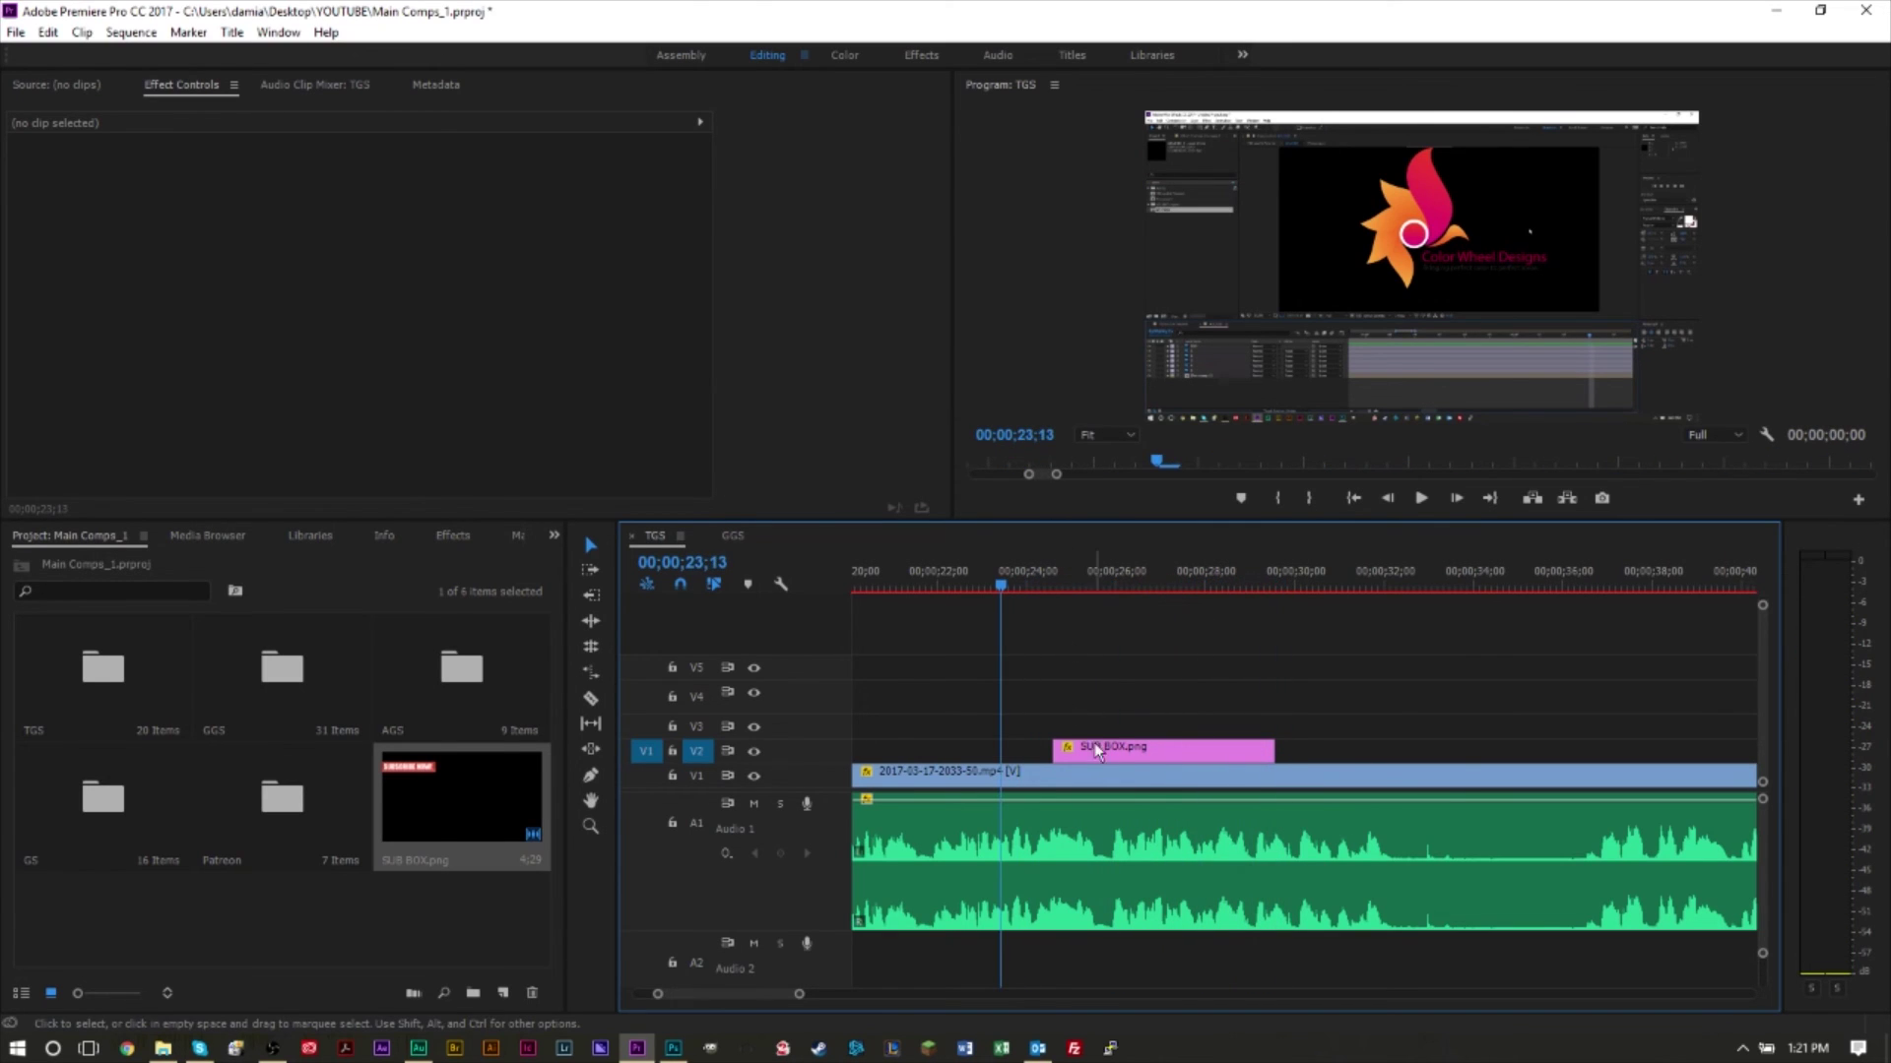
key(space)
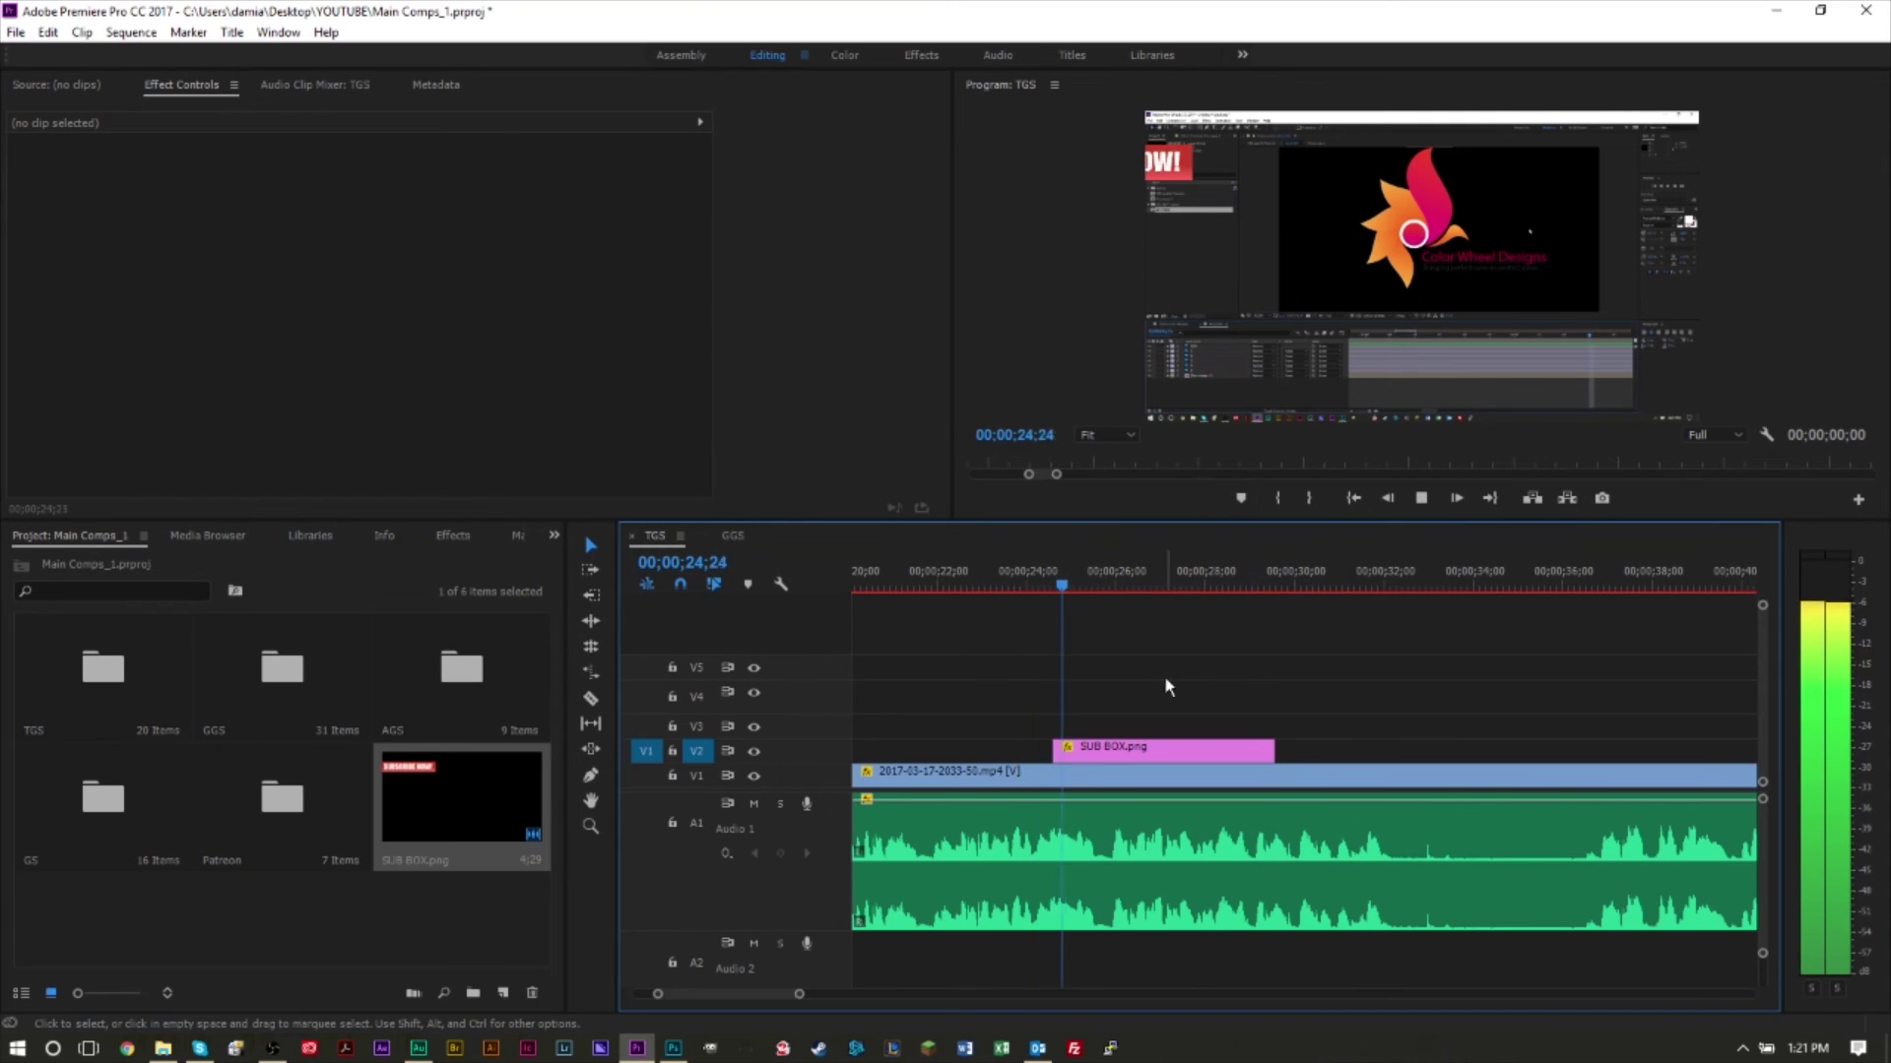
key(Down)
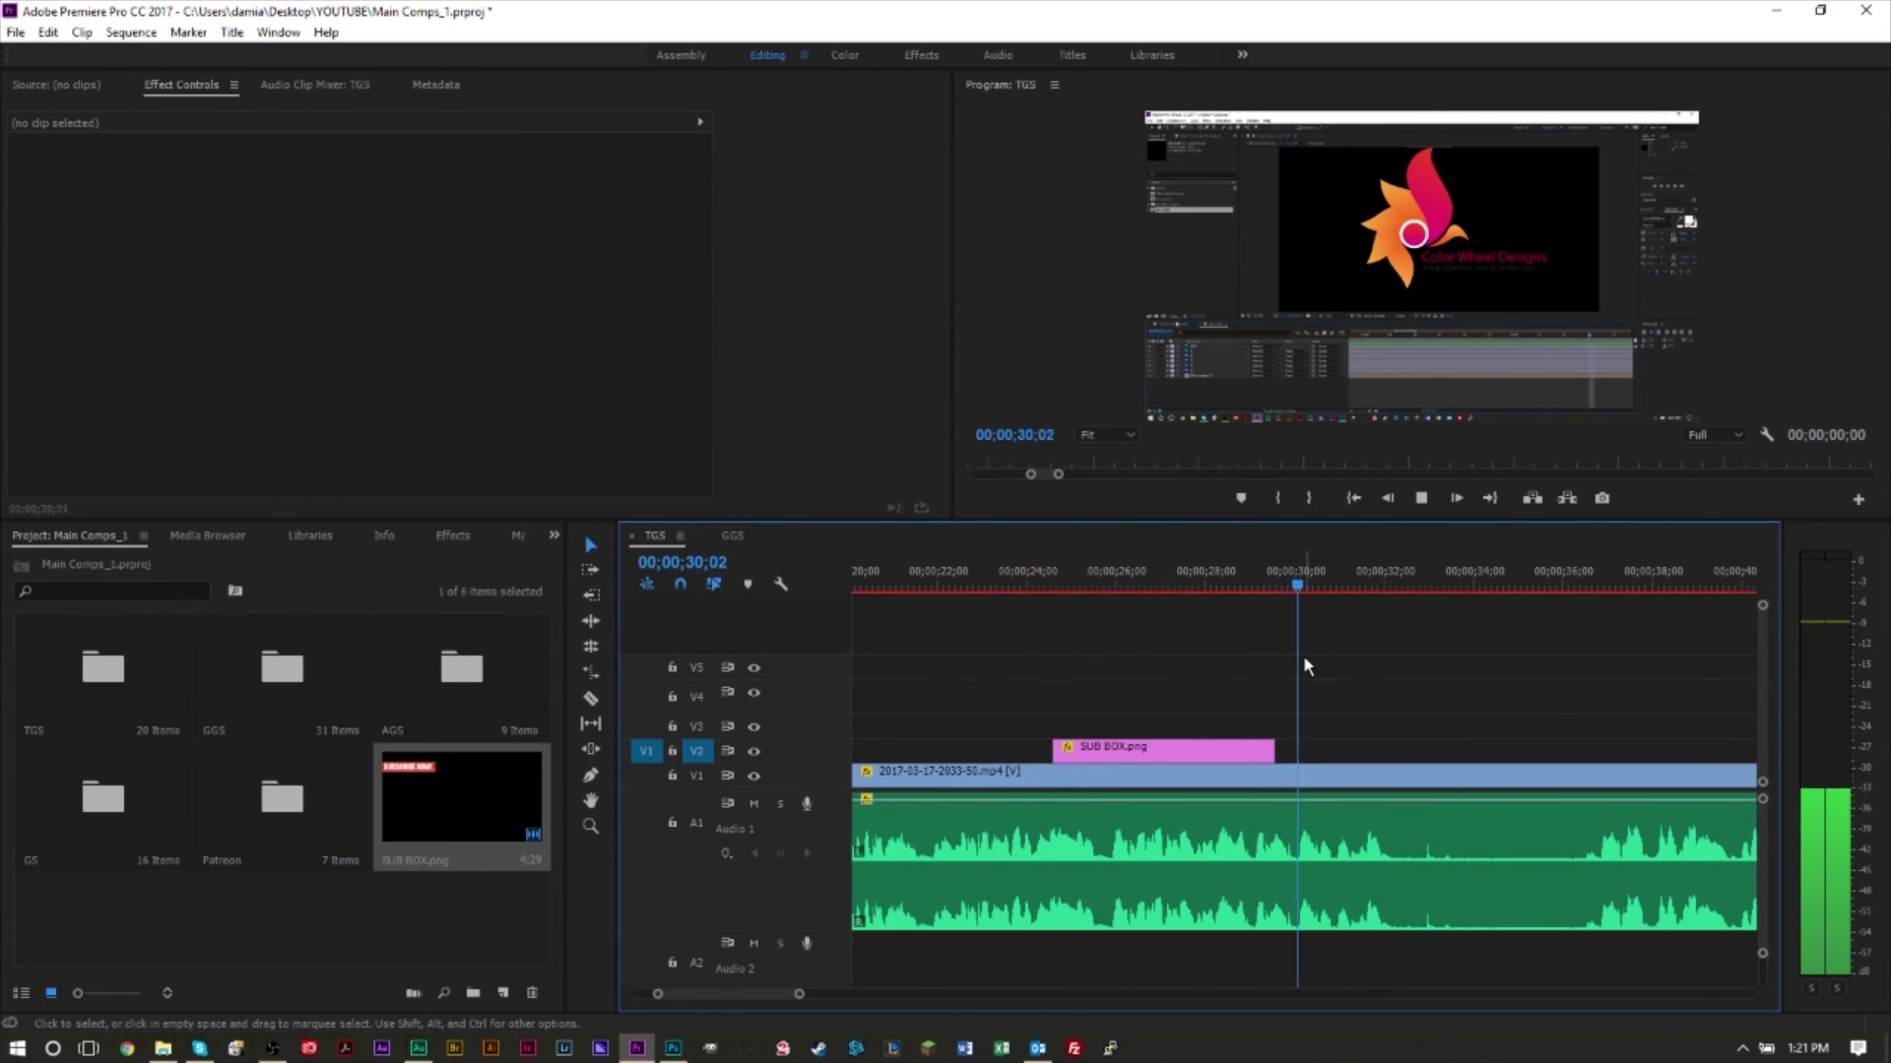
key(space)
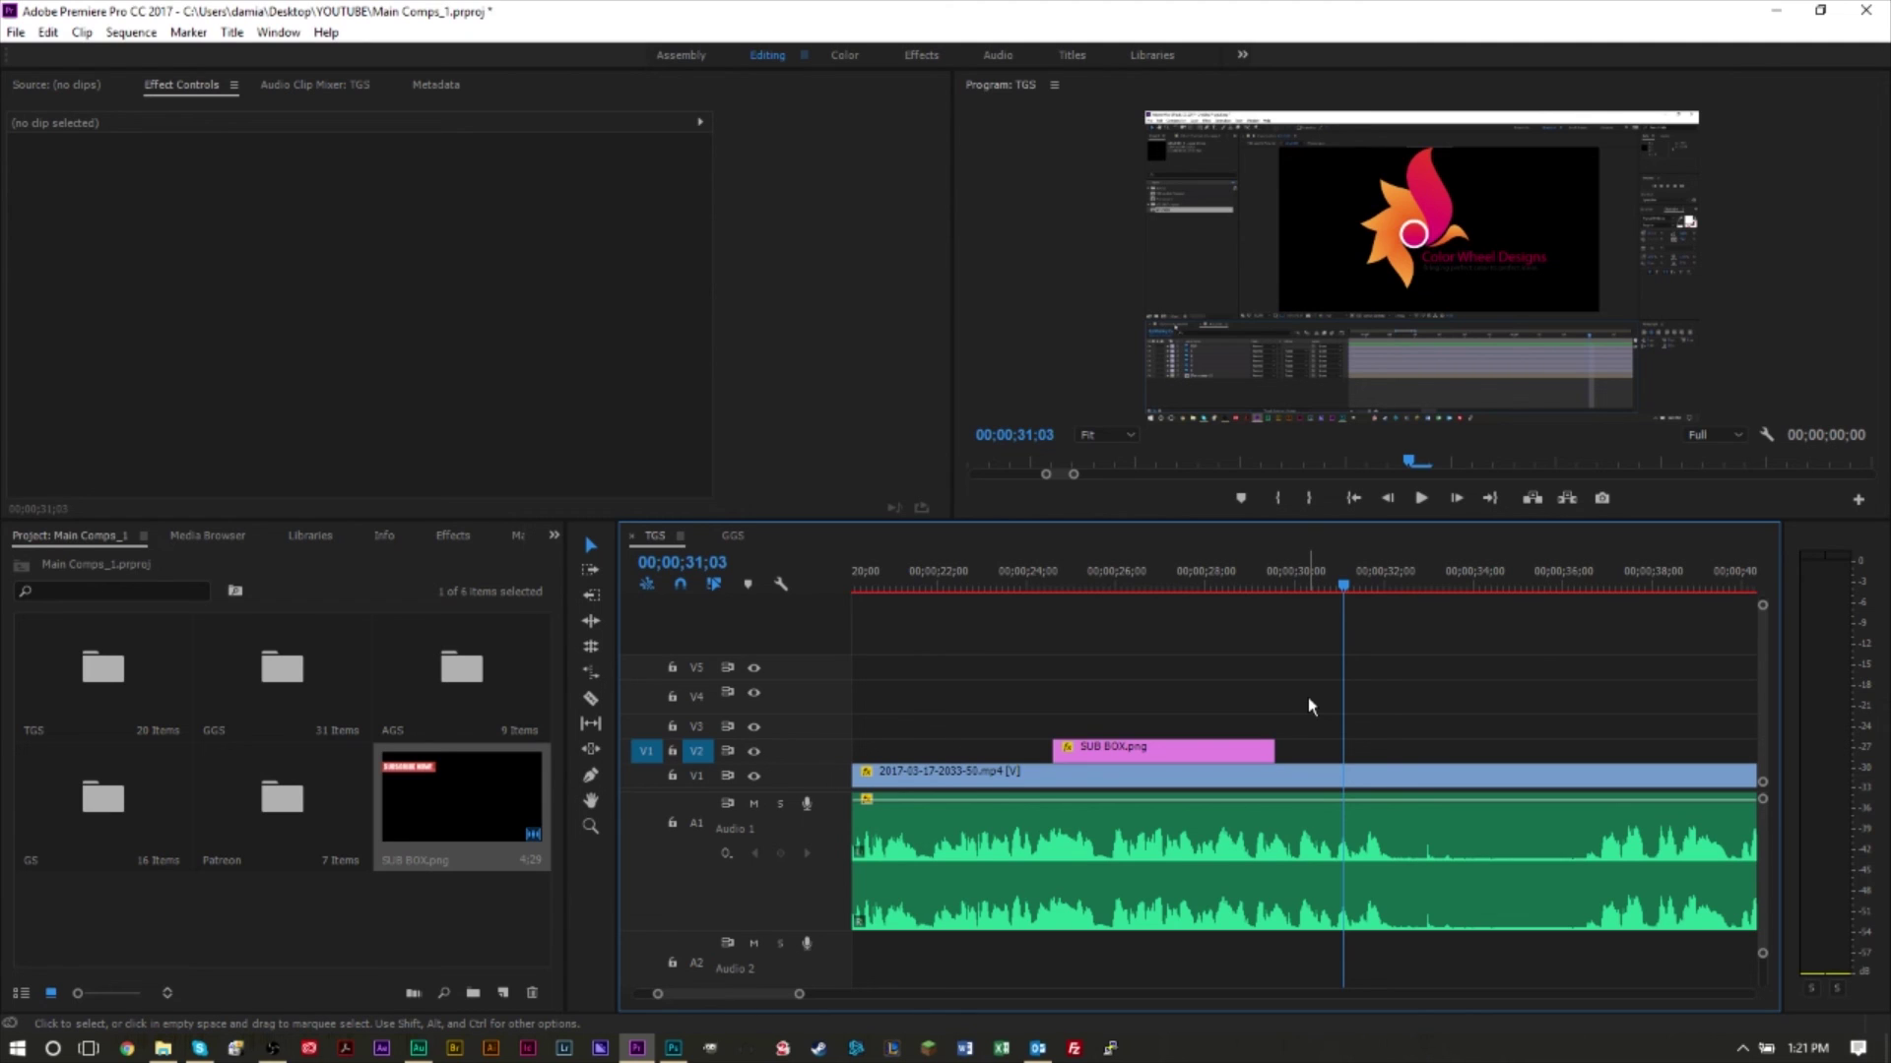
Scrub the time ruler around the start of the banner clip to review it.
click(1076, 586)
drag(1077, 586, 1147, 585)
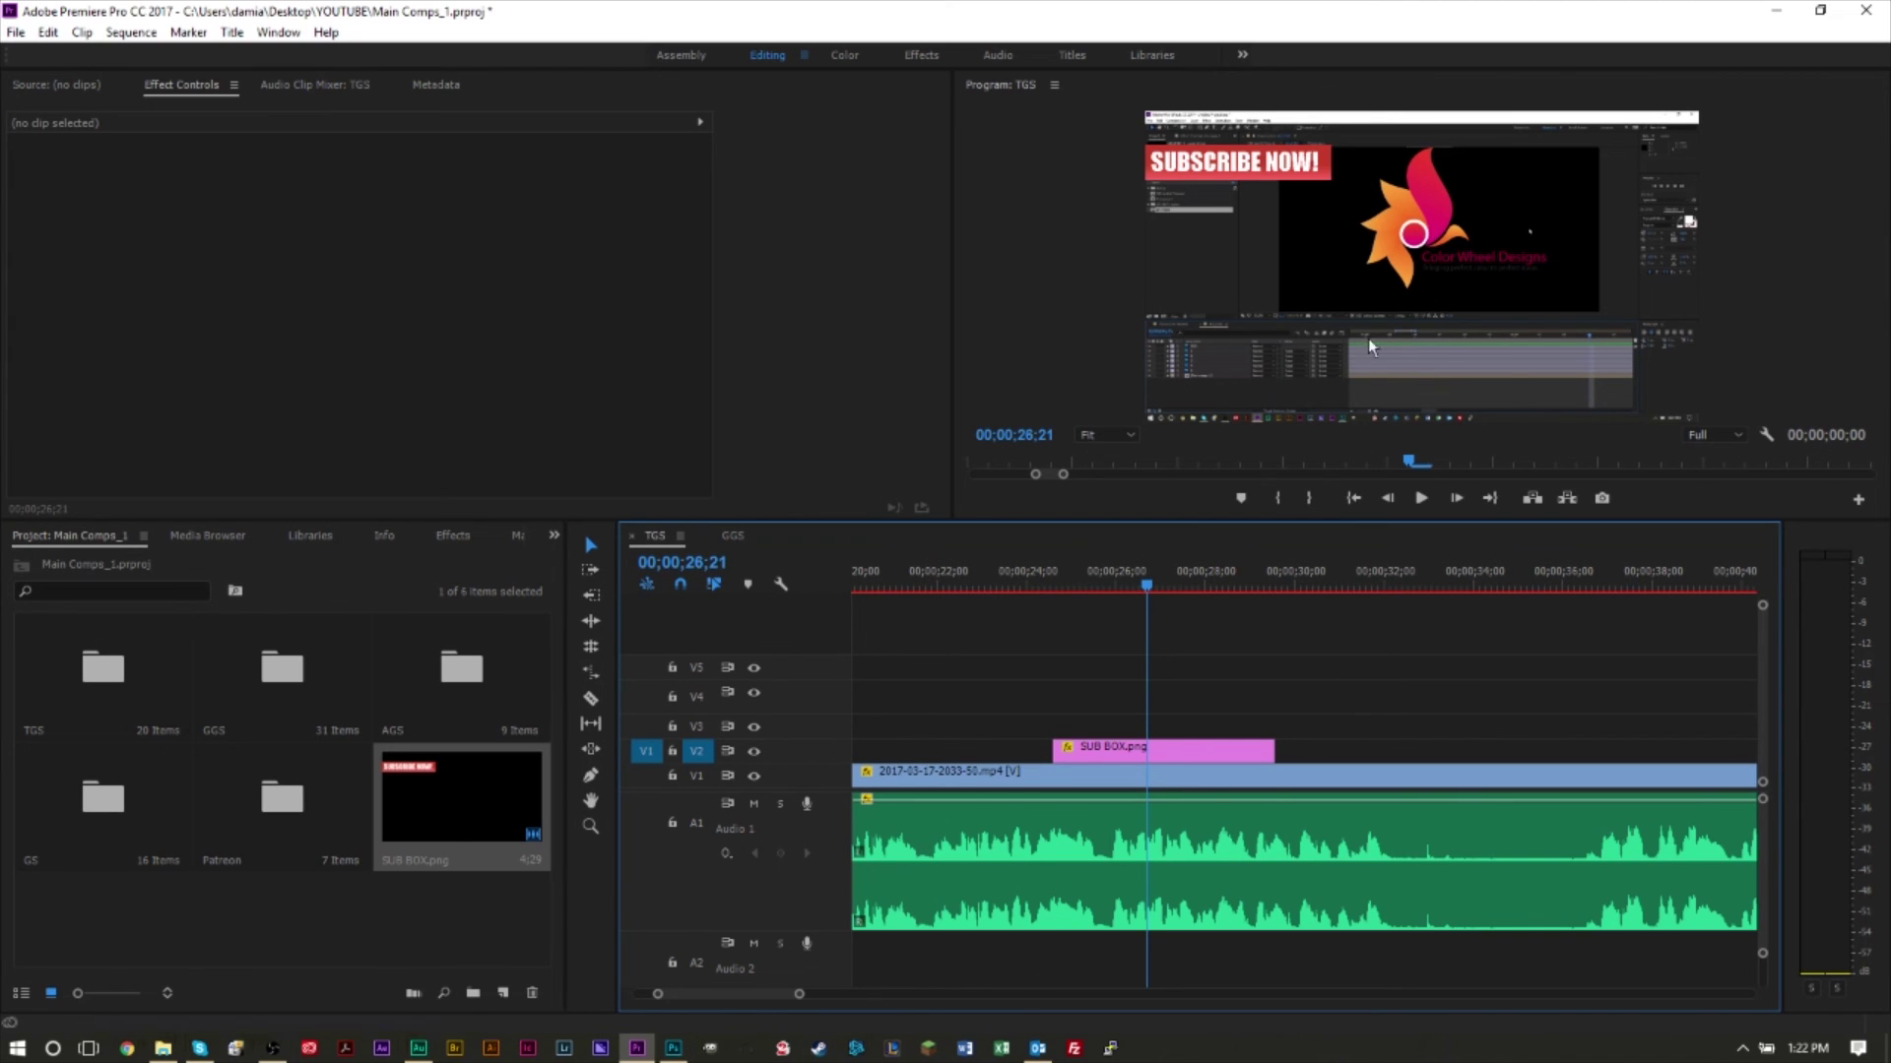
mouse_move(1137, 575)
mouse_down()
mouse_move(1028, 586)
mouse_move(1112, 581)
mouse_up()
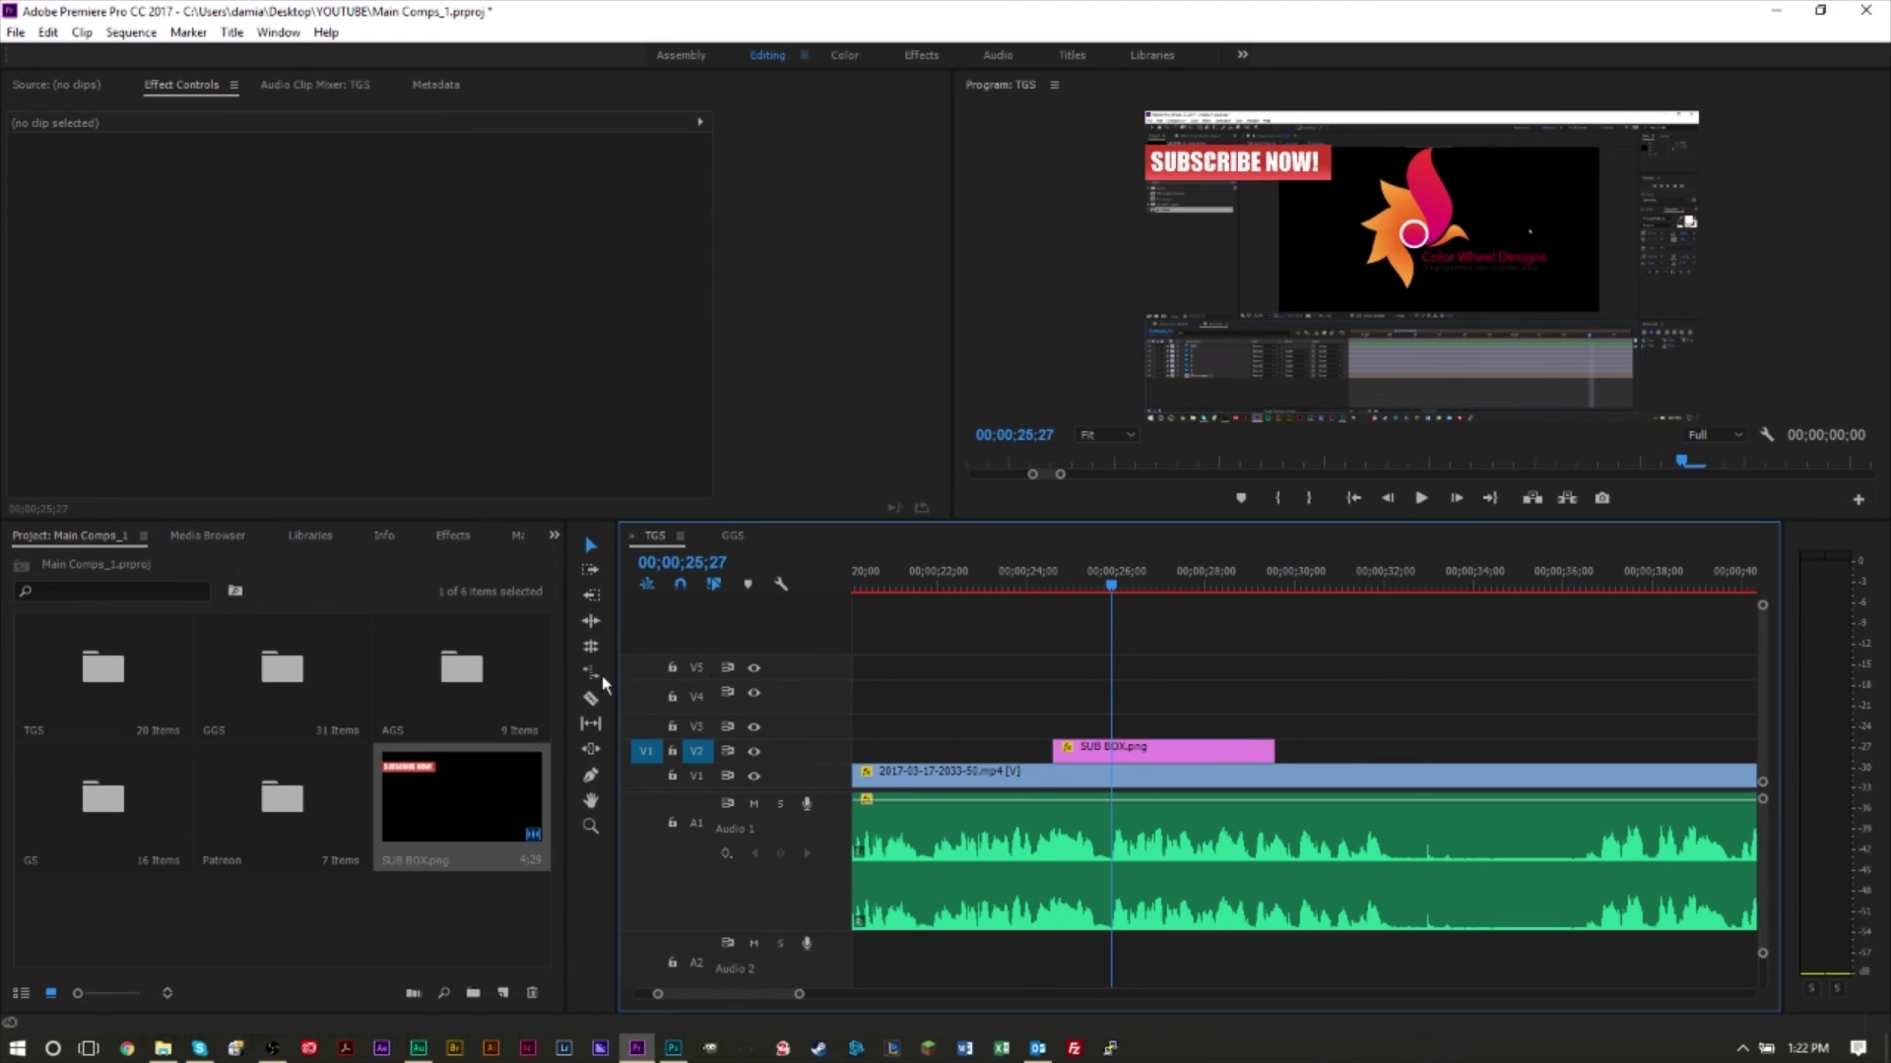
Trim the SUB BOX.png clip's end, deselect it, and zoom out to the whole sequence.
click(1182, 749)
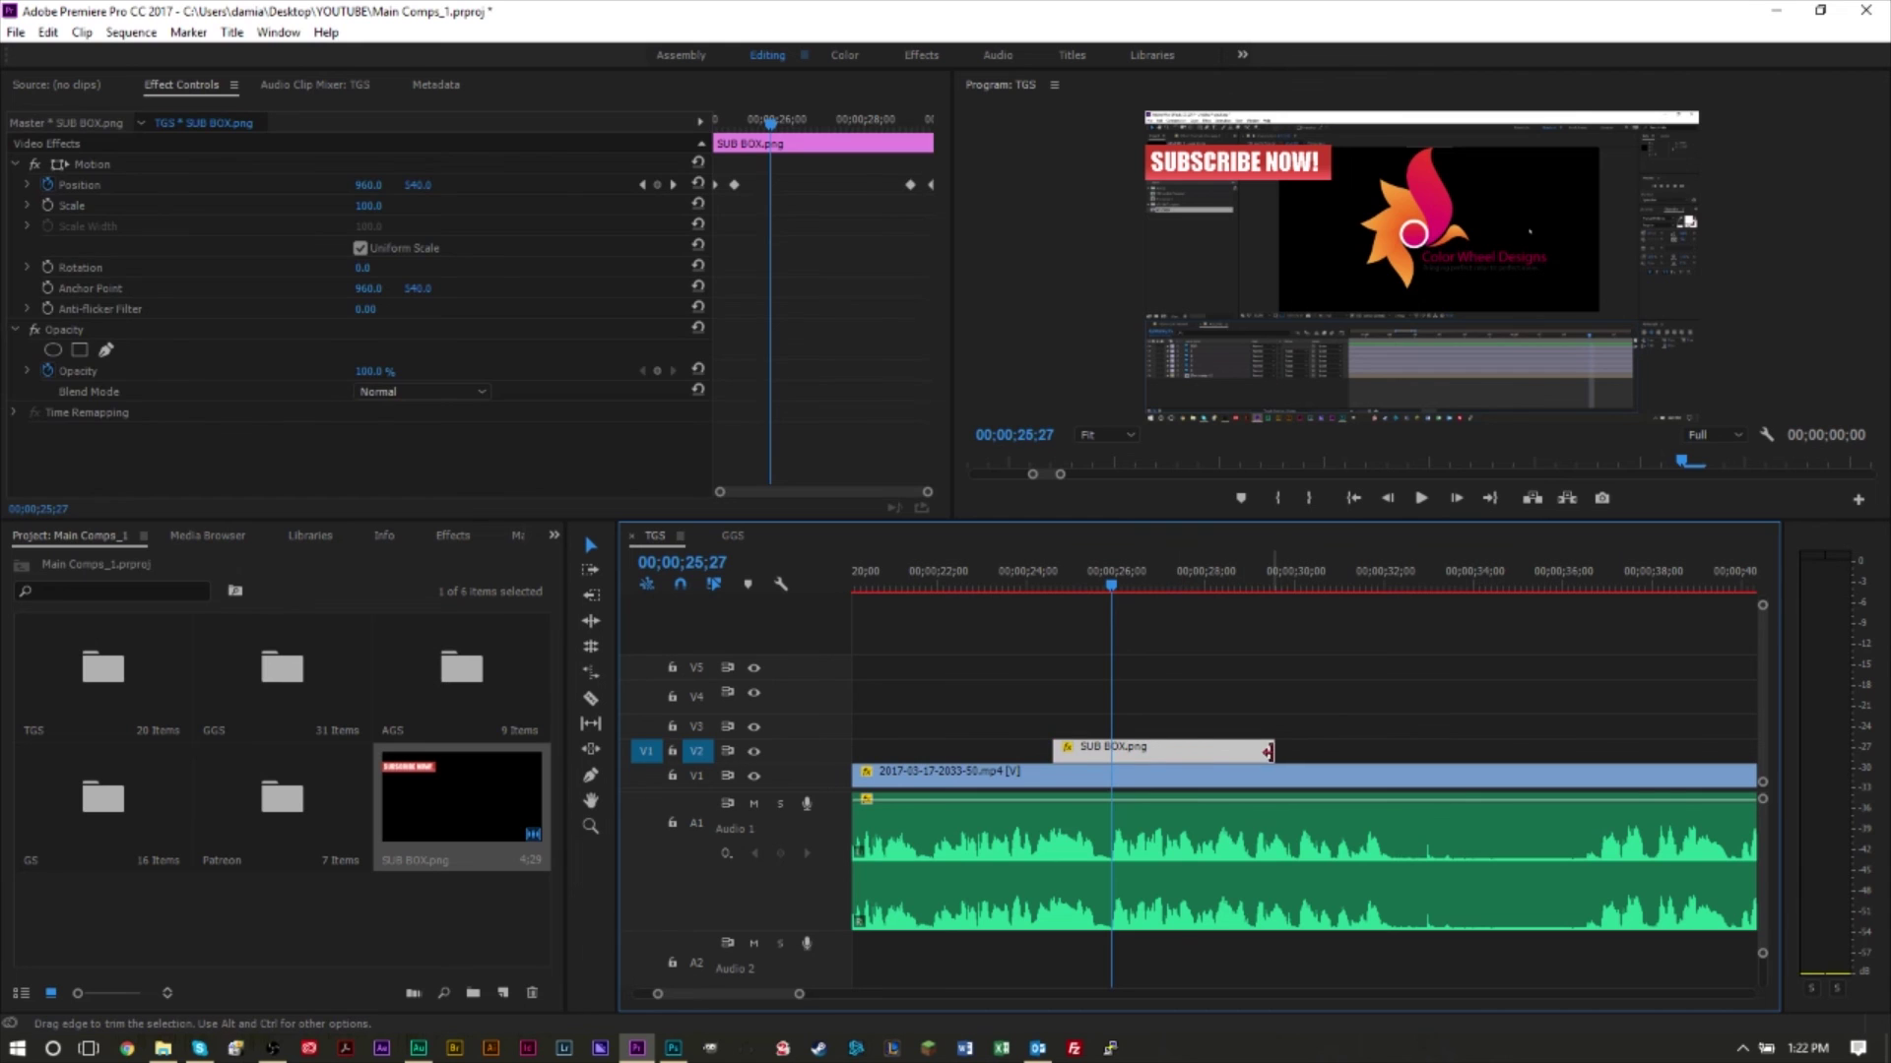
drag(1416, 751, 1276, 752)
click(1297, 709)
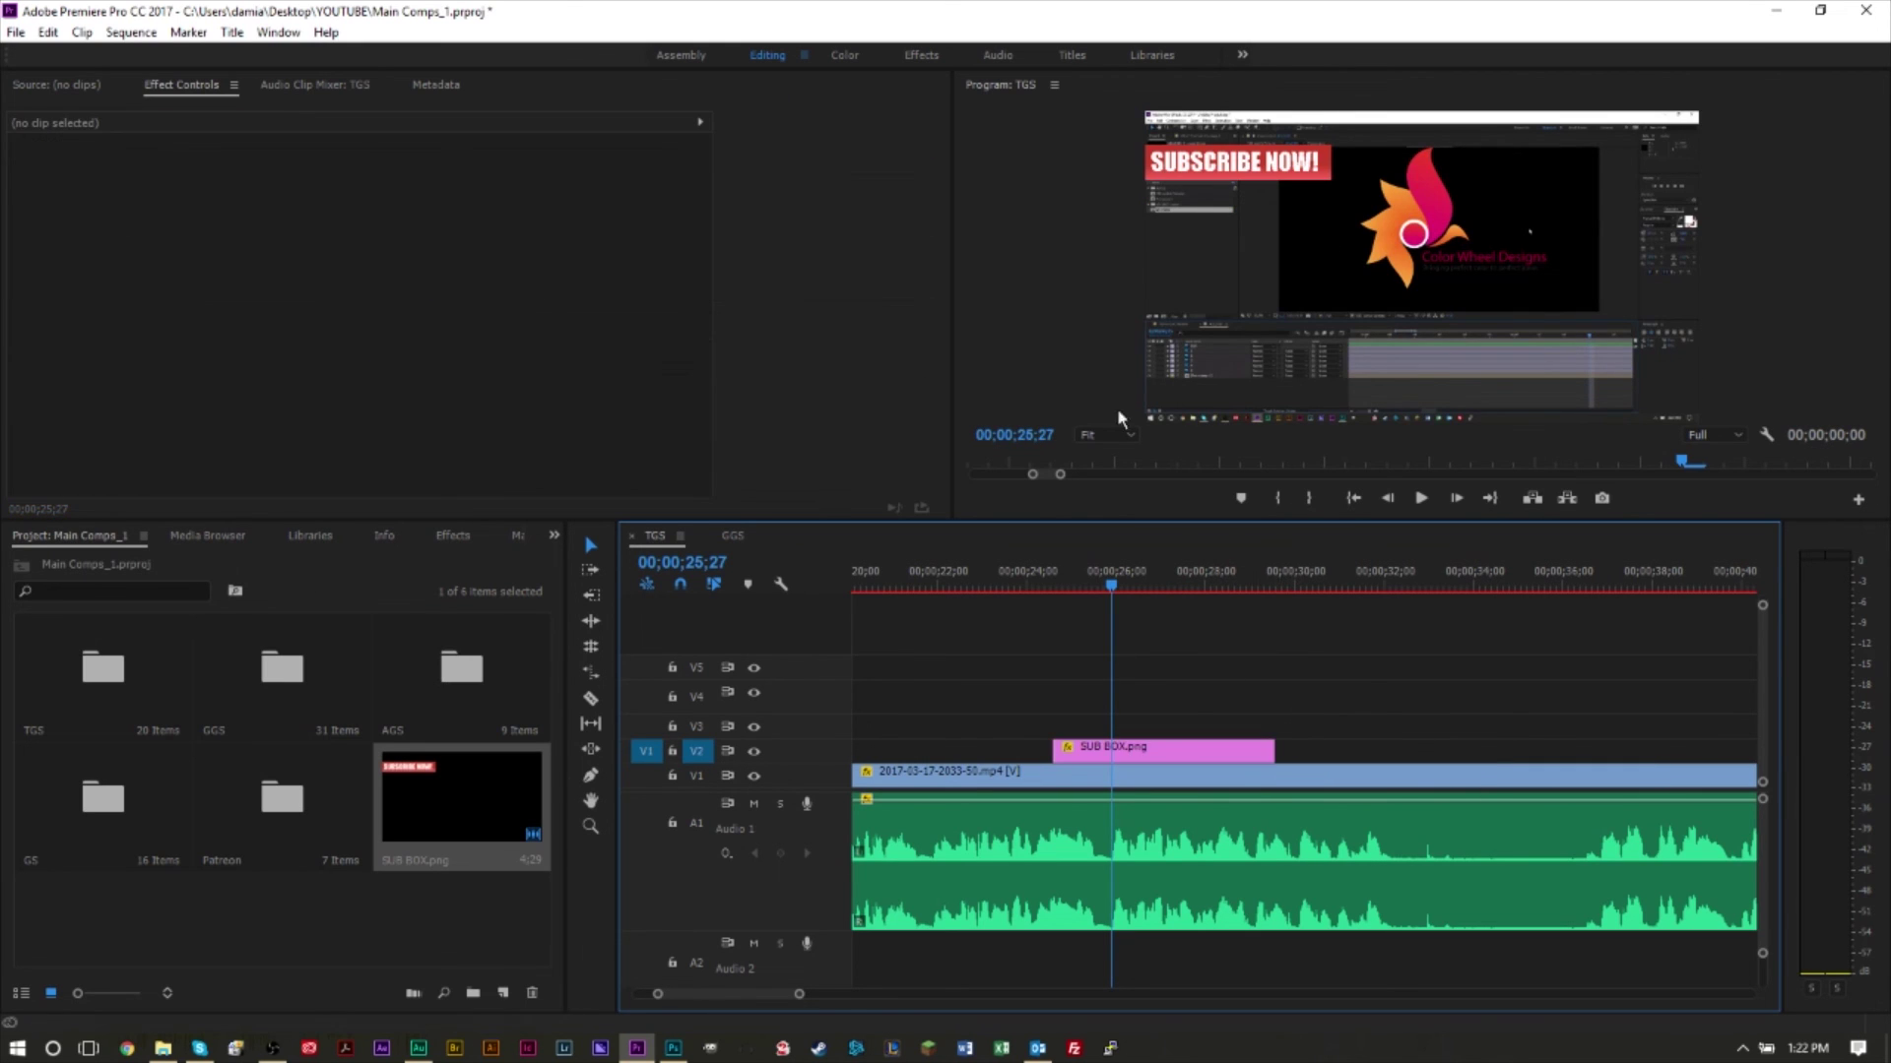
click(1173, 746)
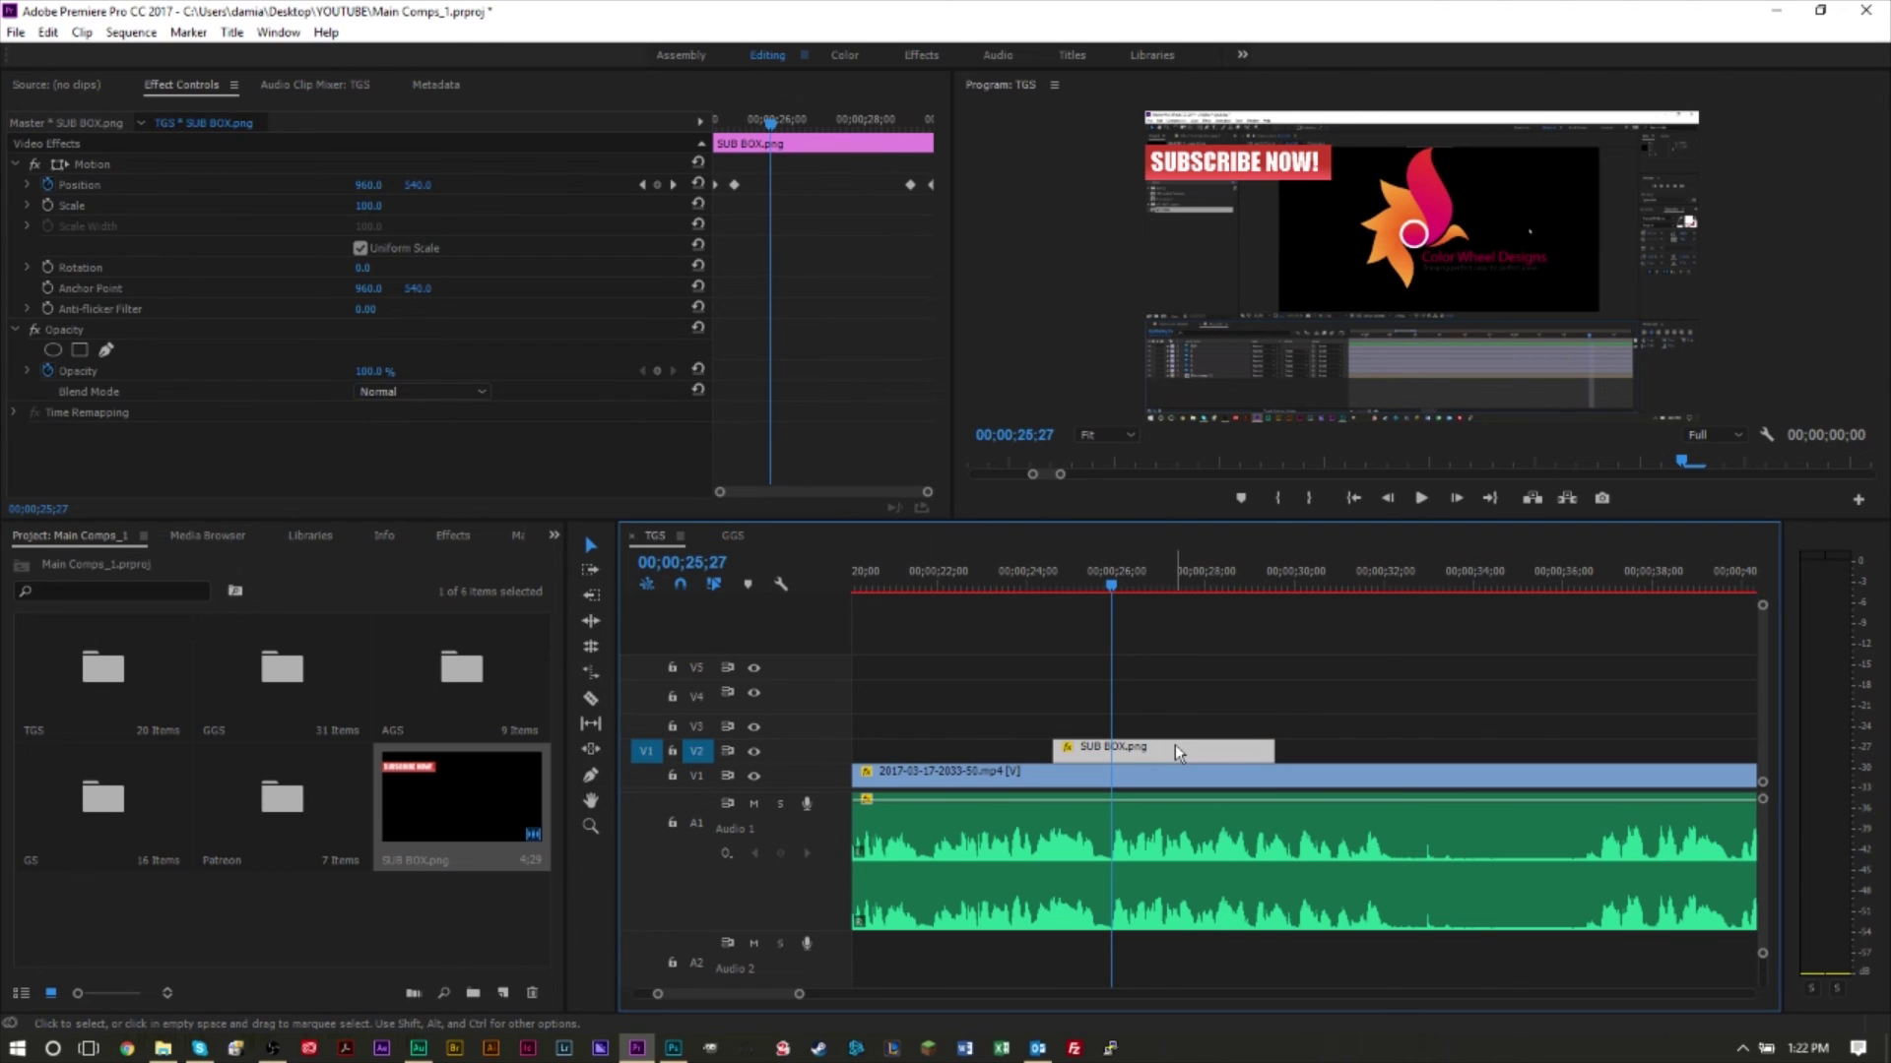
click(1375, 711)
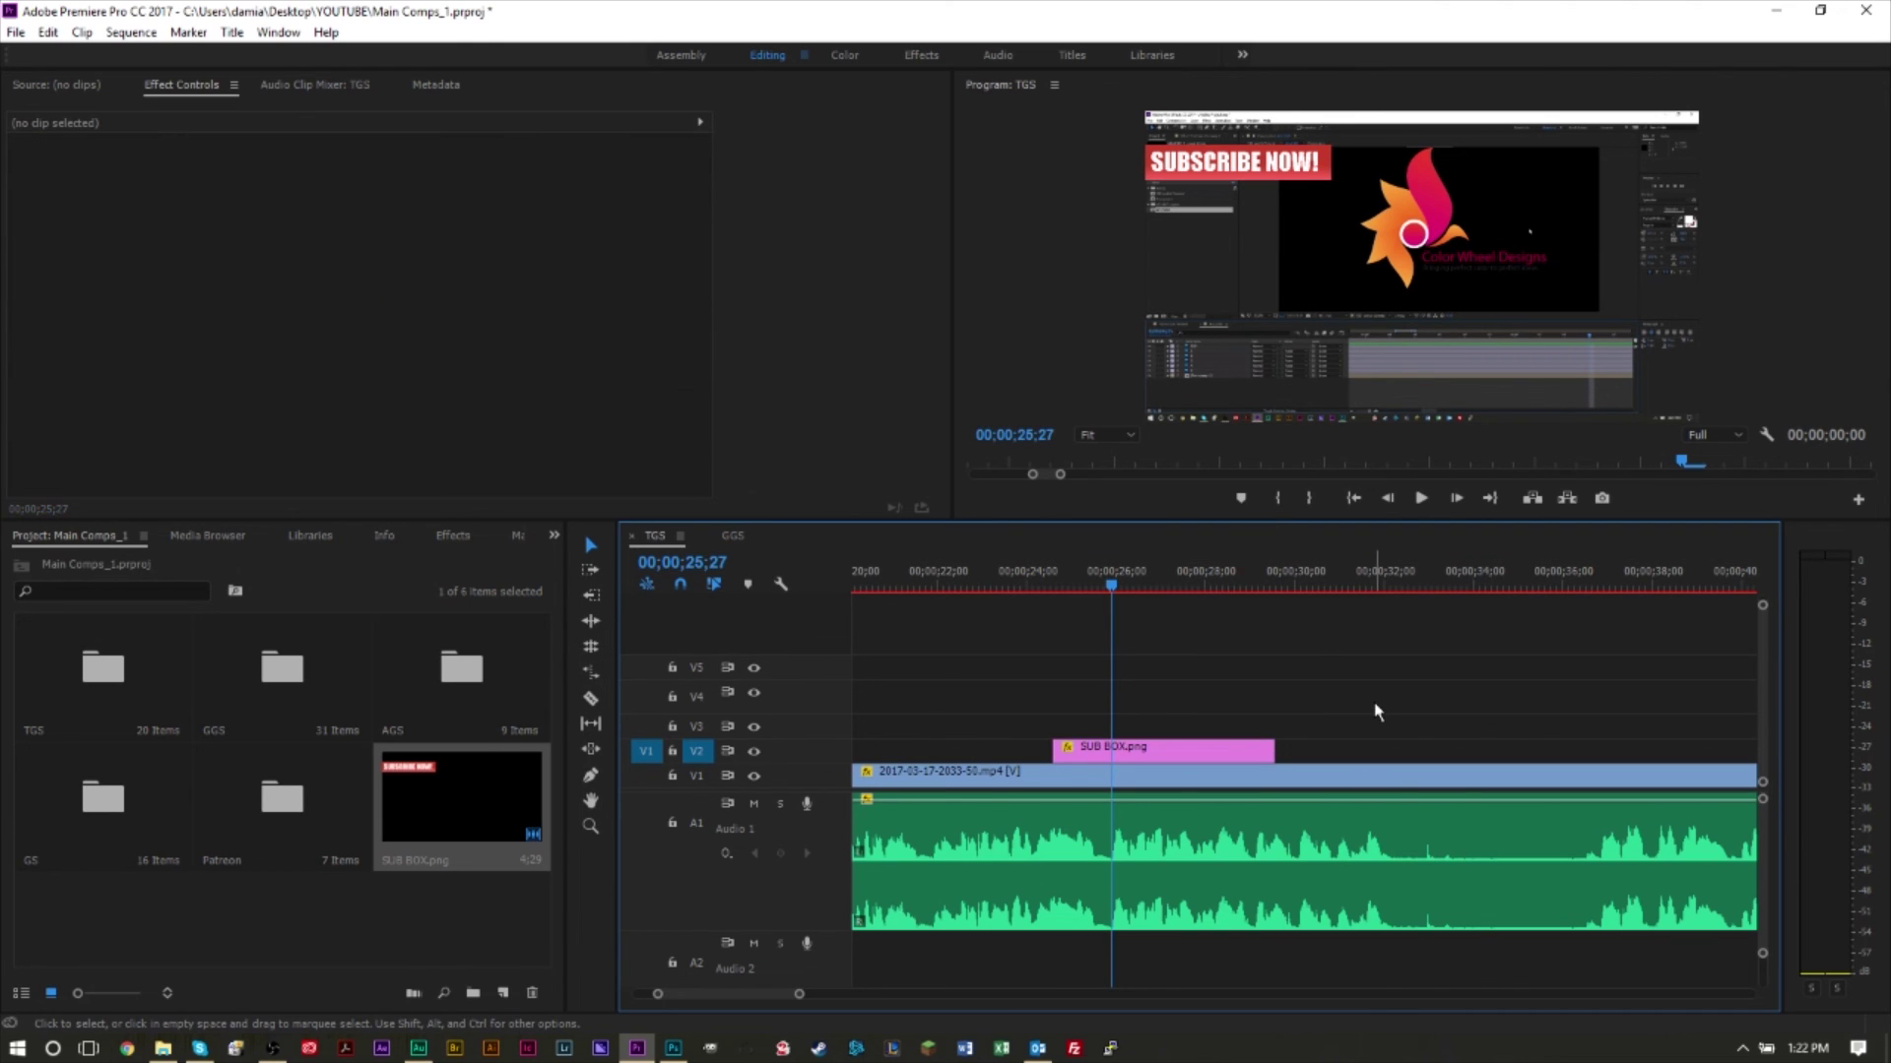
key(minus)
key(minus)
key(minus)
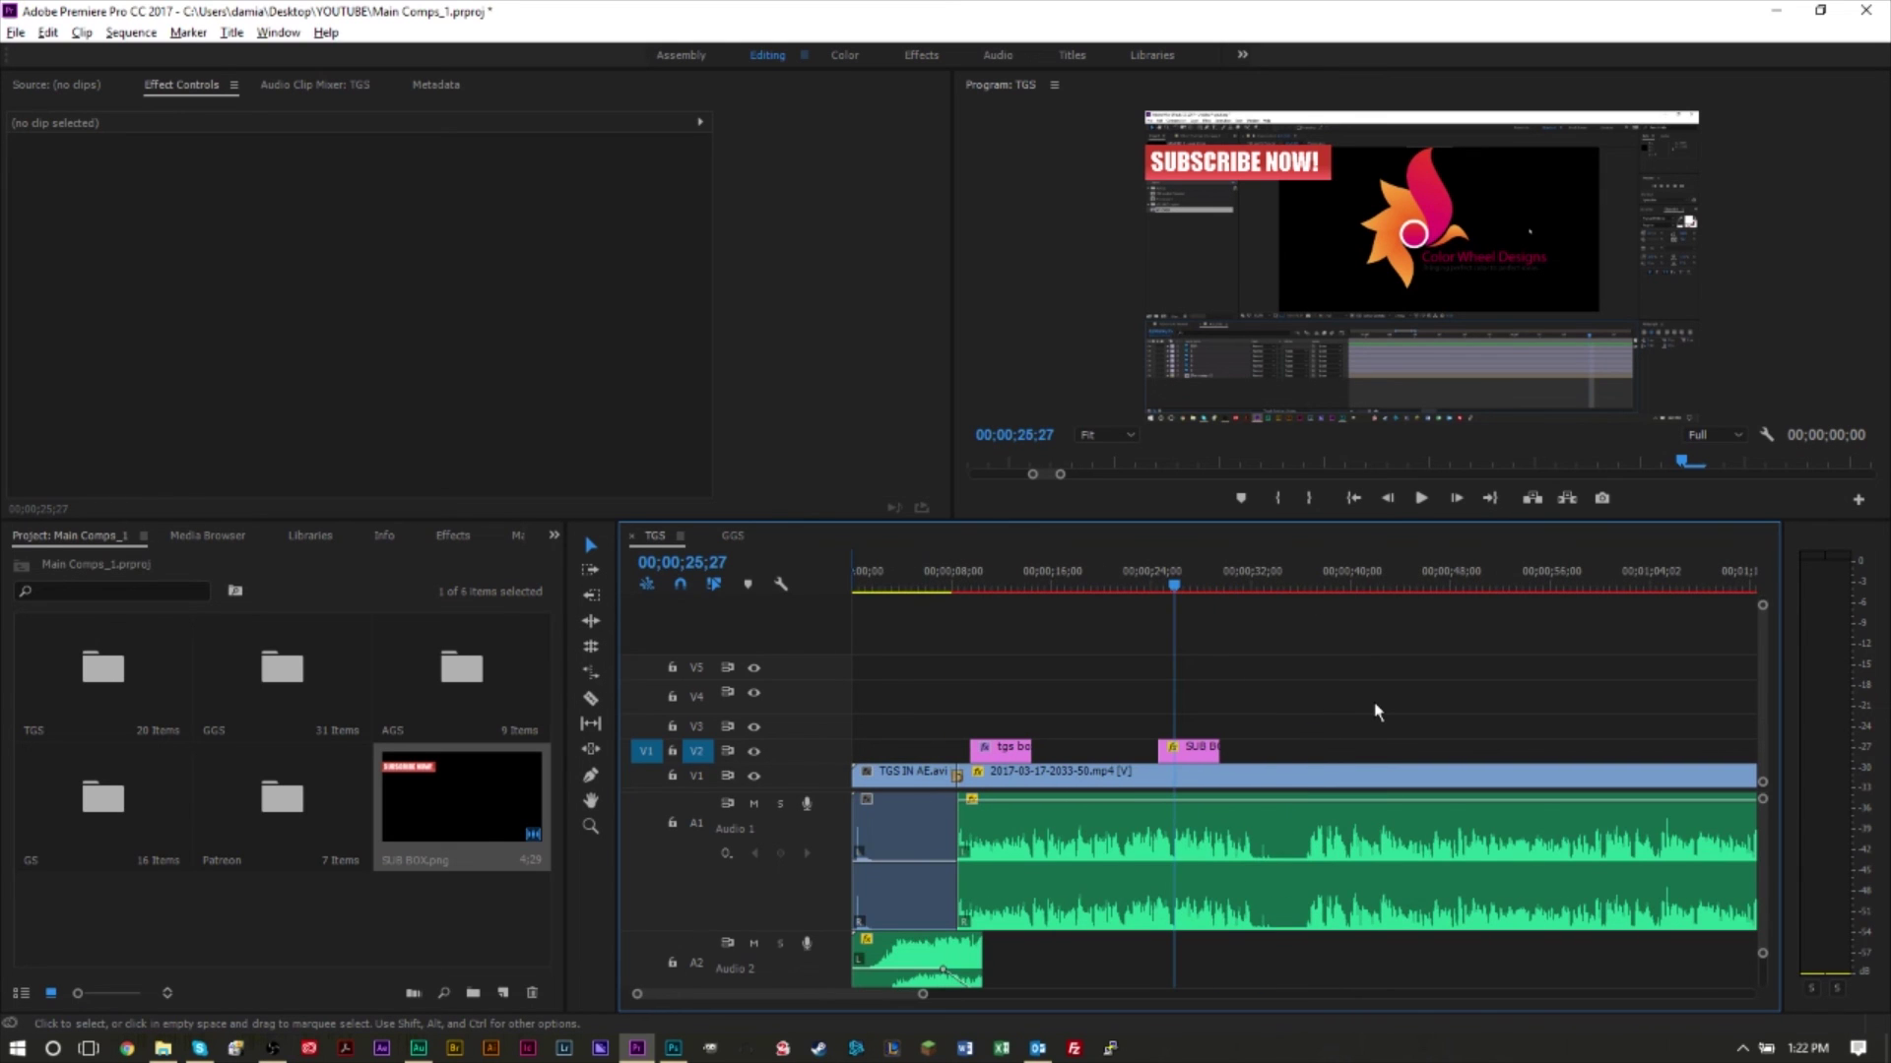
key(minus)
key(minus)
key(minus)
key(minus)
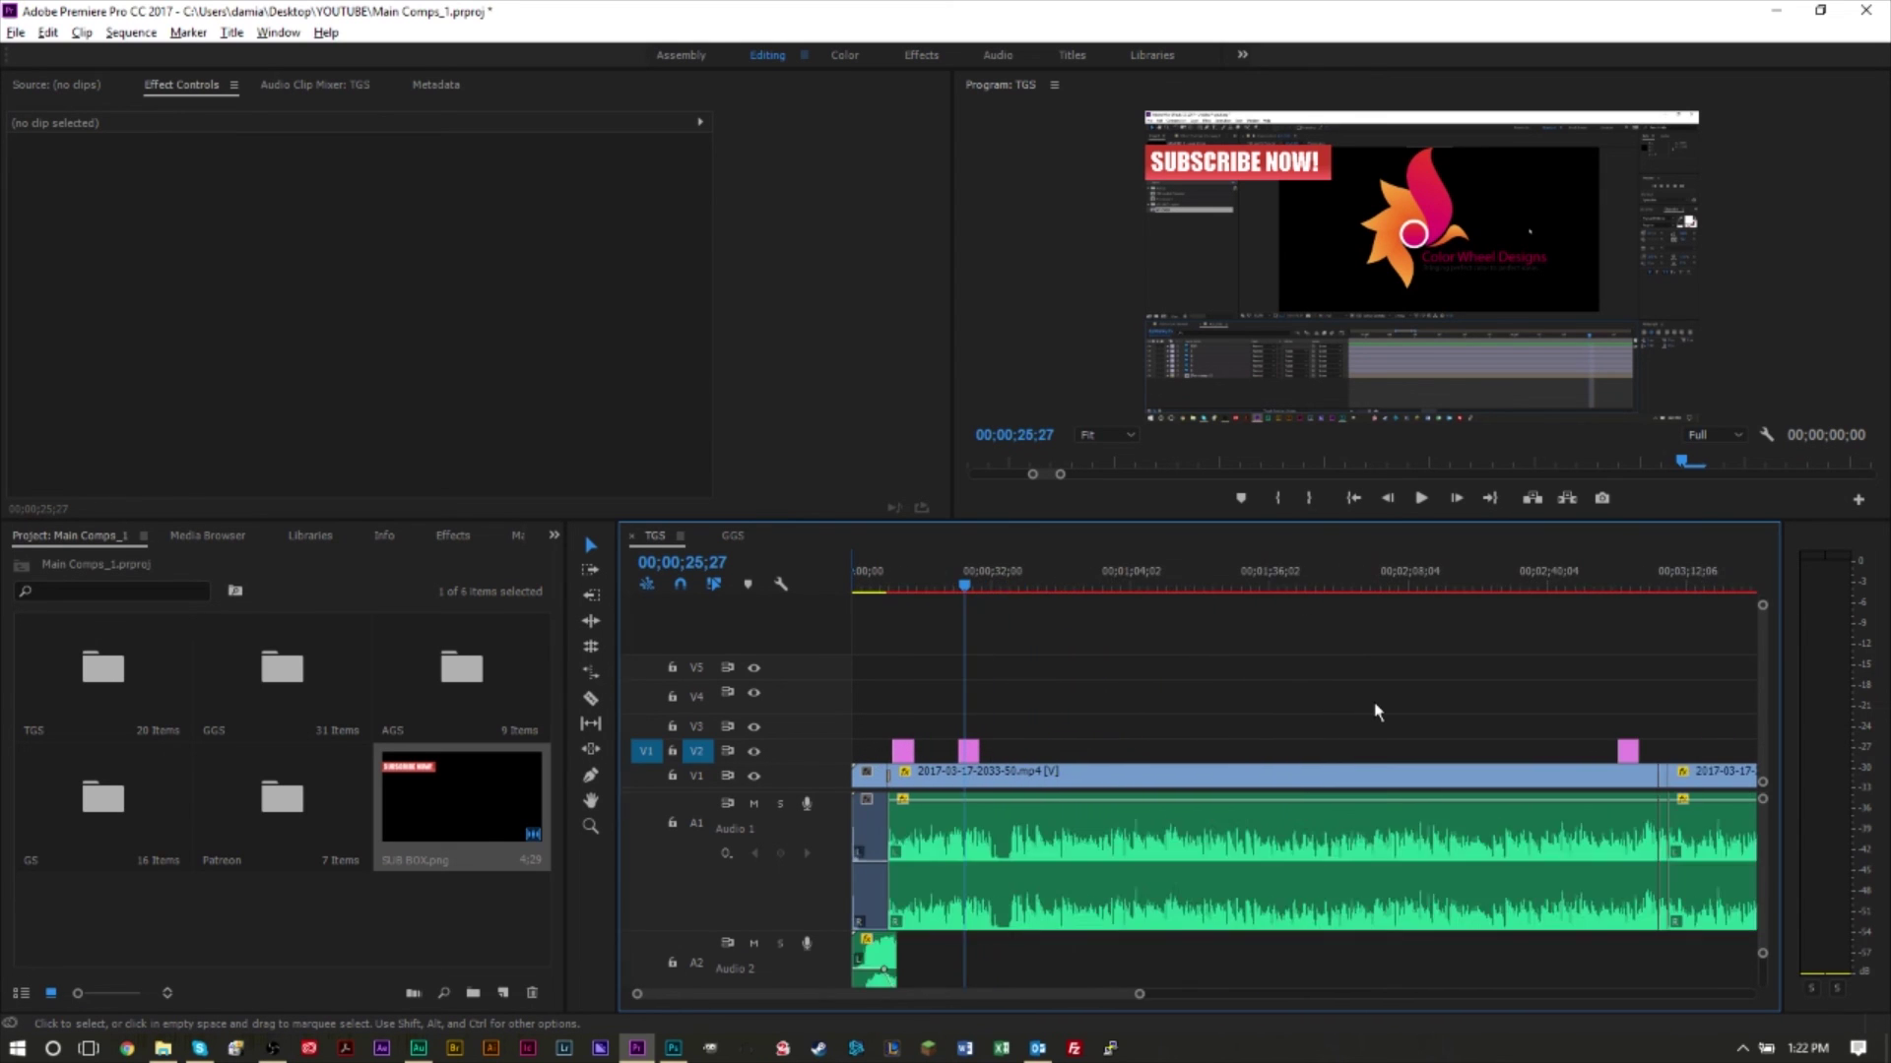
key(alt)
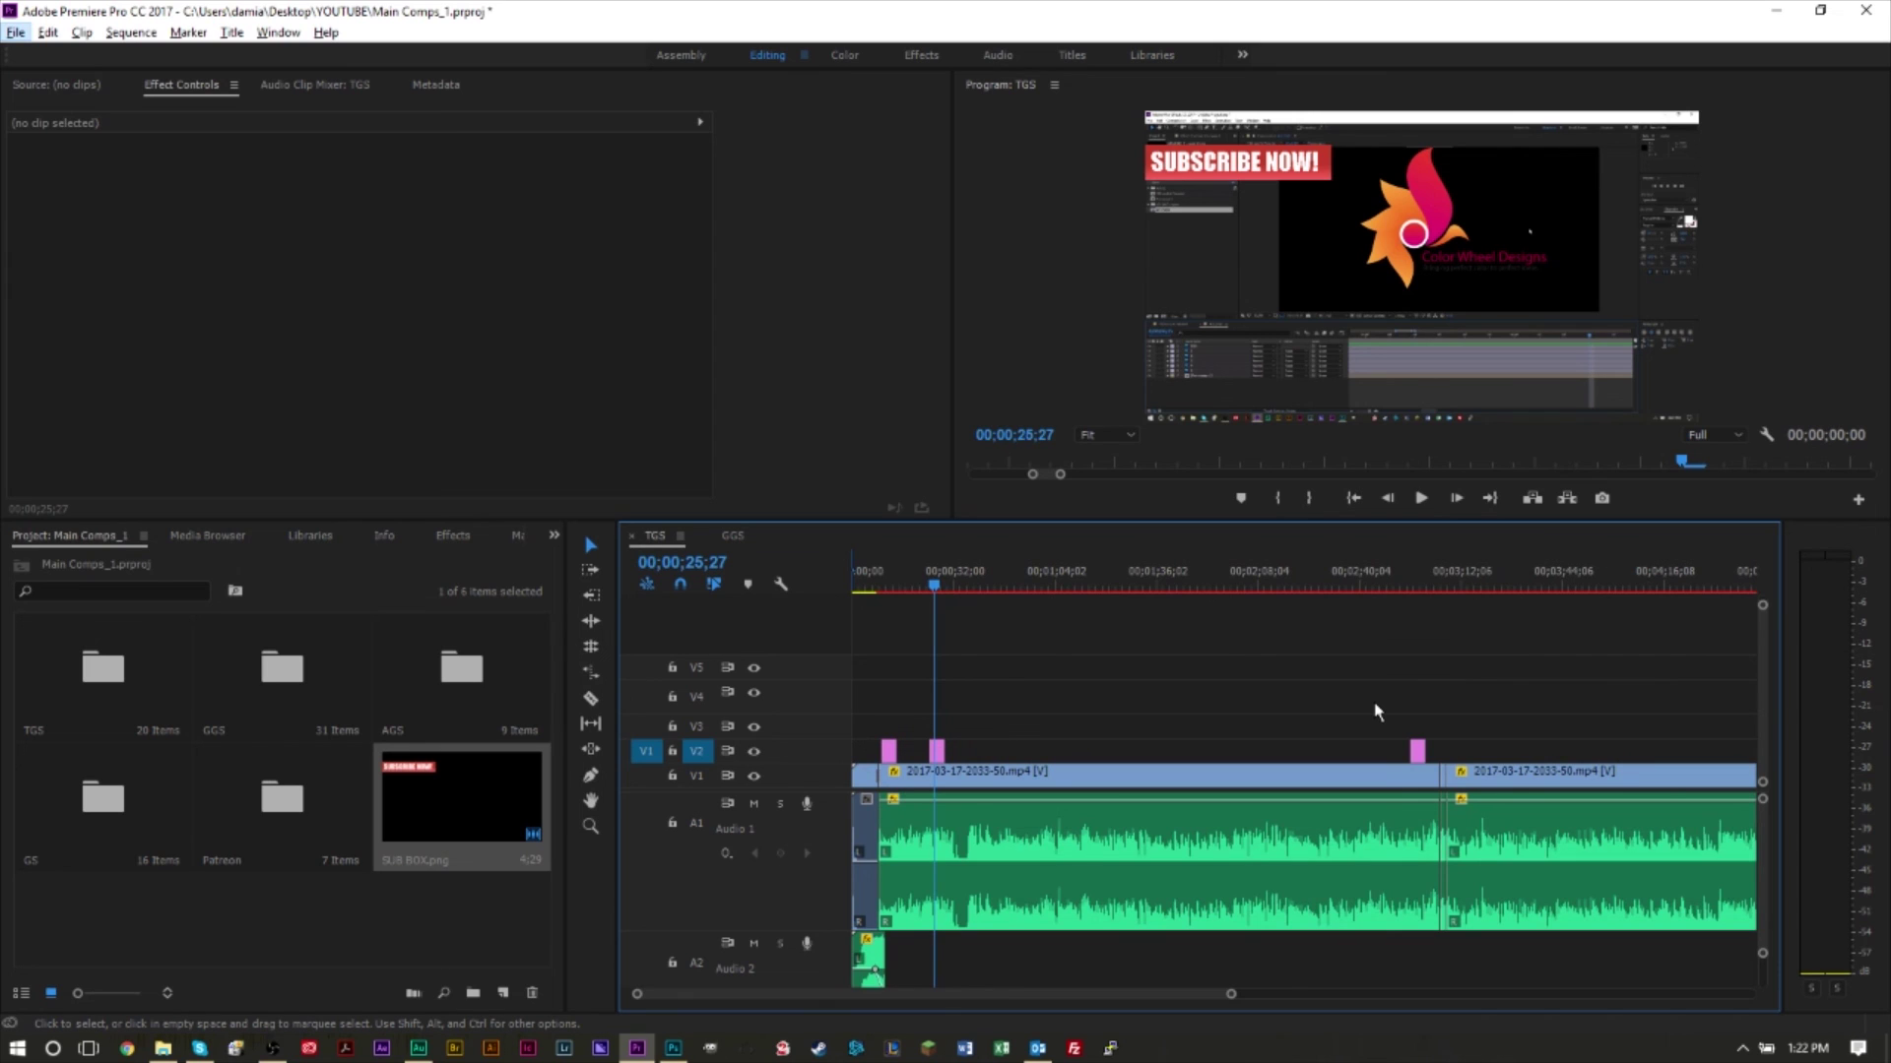